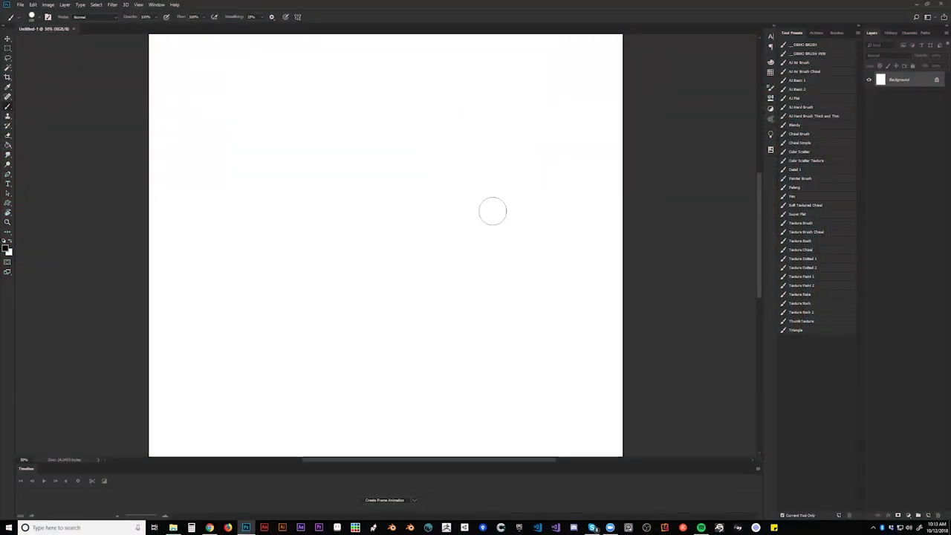
- Sketch a left-facing profile head near the top of the canvas, with a rounded skull, brow, nose, ear and jaw
key(z)
alt+click(439, 207)
alt+click(438, 206)
key(b)
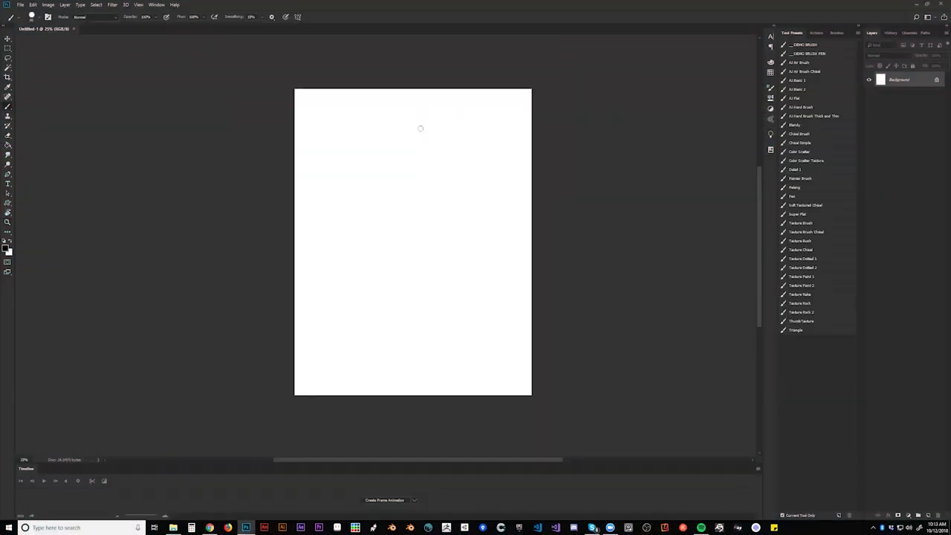
mouse_move(451, 115)
mouse_down()
mouse_move(380, 162)
mouse_move(407, 184)
mouse_up()
key(])
key(])
key(])
mouse_move(378, 129)
mouse_down()
mouse_move(382, 190)
mouse_move(371, 198)
mouse_move(382, 207)
mouse_move(411, 175)
mouse_move(414, 152)
mouse_move(446, 134)
mouse_move(387, 154)
mouse_up()
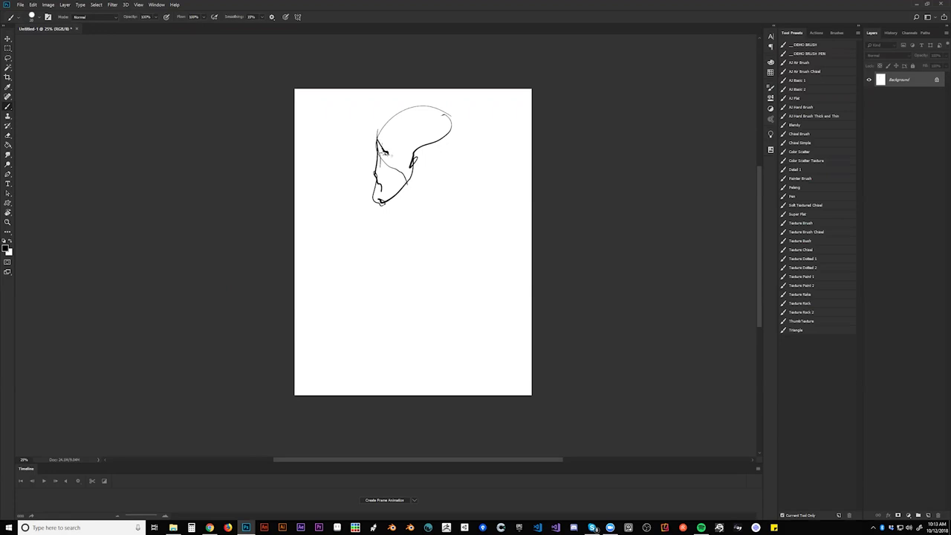
drag(395, 162, 393, 165)
- Flip the canvas horizontally and draw a peaked cap over the skull with curled ornaments around the ear
key(ctrl+shift+h)
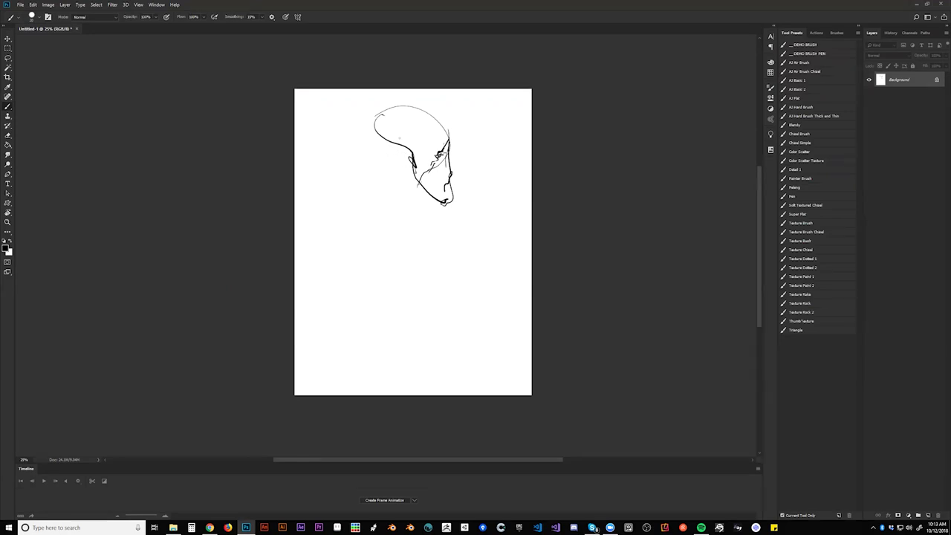
mouse_move(392, 155)
mouse_down()
mouse_move(411, 140)
mouse_move(484, 112)
mouse_move(446, 99)
mouse_move(369, 116)
mouse_move(383, 162)
mouse_up()
mouse_move(370, 113)
mouse_down()
mouse_move(364, 144)
mouse_move(391, 139)
mouse_up()
mouse_move(388, 138)
mouse_down()
mouse_move(409, 144)
mouse_move(418, 129)
mouse_move(406, 125)
mouse_up()
drag(405, 126, 426, 138)
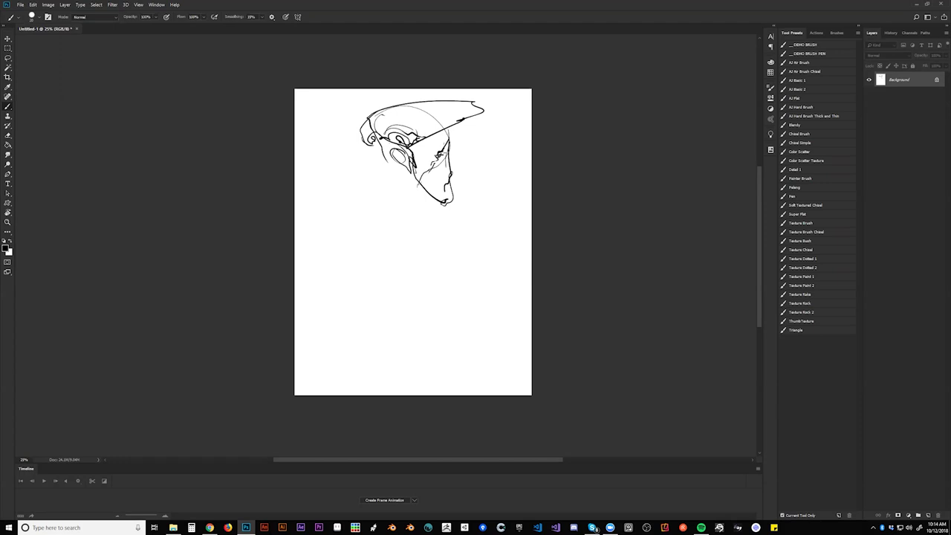
- Add contour lines around the ear and draw the long neck, throat and collar curve below the head
mouse_move(417, 139)
mouse_down()
mouse_move(426, 151)
mouse_move(414, 164)
mouse_move(427, 147)
mouse_move(417, 166)
mouse_up()
mouse_move(405, 149)
mouse_down()
mouse_move(390, 163)
mouse_move(376, 148)
mouse_move(401, 177)
mouse_move(404, 229)
mouse_up()
mouse_move(397, 177)
mouse_down()
mouse_move(402, 222)
mouse_move(389, 232)
mouse_up()
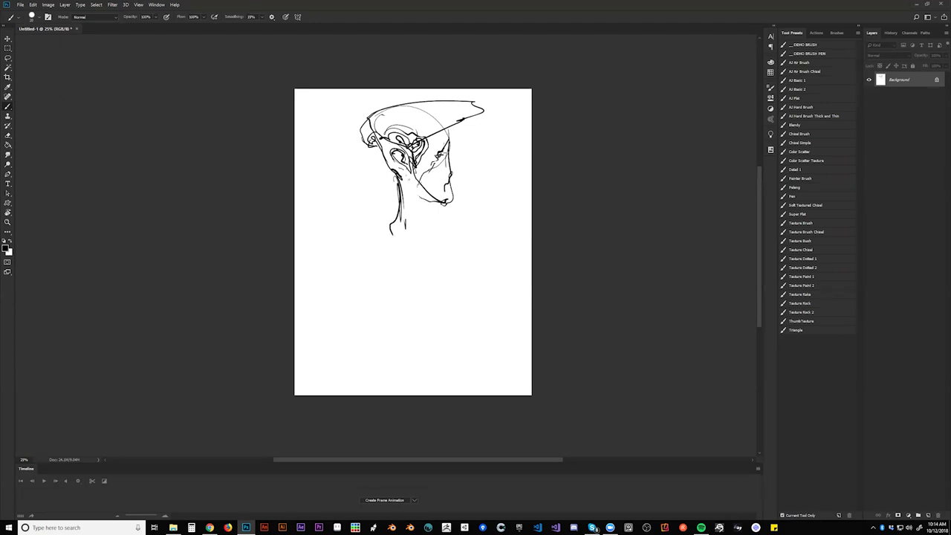
mouse_move(406, 177)
mouse_down()
mouse_move(442, 205)
mouse_move(414, 243)
mouse_move(377, 241)
mouse_move(391, 231)
mouse_move(427, 258)
mouse_up()
drag(433, 220, 422, 242)
drag(410, 186, 423, 235)
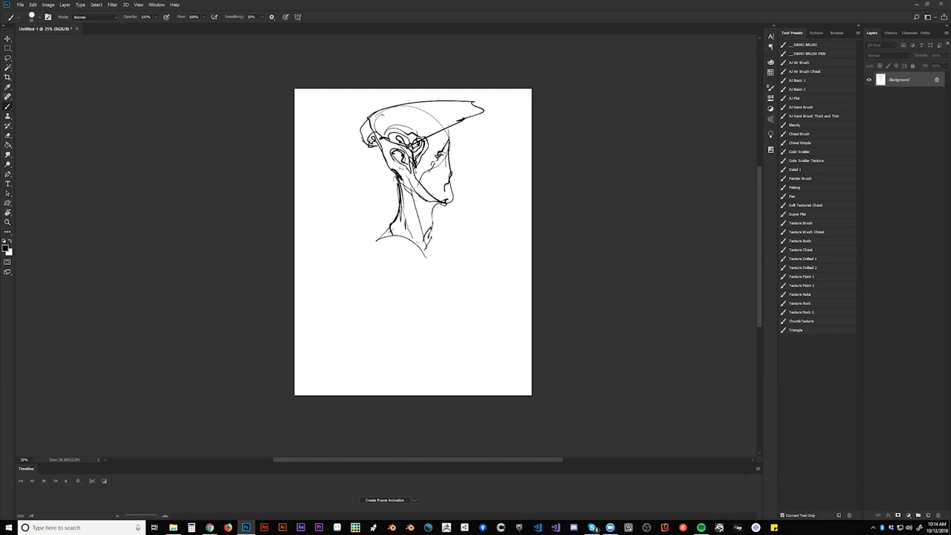
drag(432, 222, 441, 240)
- Flip the canvas, undo stray strokes, redraw the forehead and chin profile, and flip the canvas back
key(ctrl+shift+h)
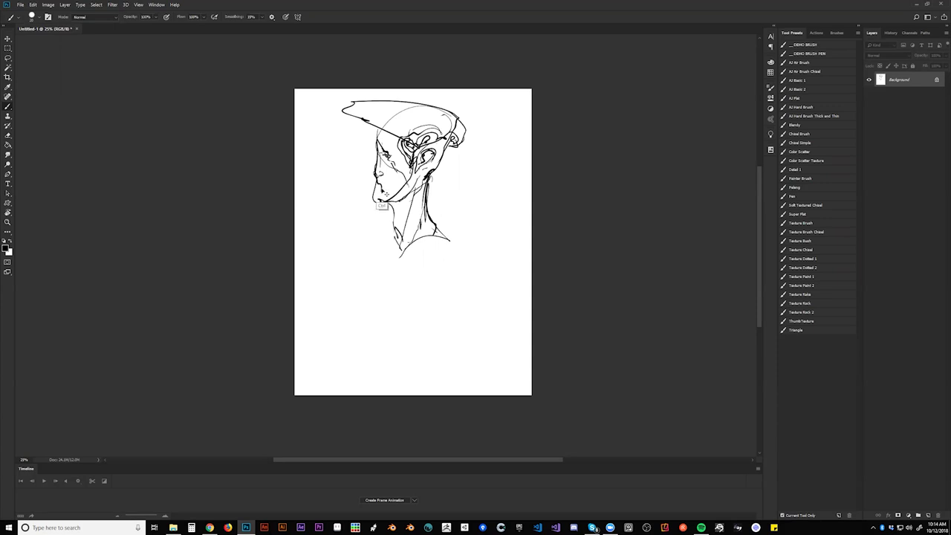
key(ctrl+alt+z)
drag(370, 132, 377, 152)
key(ctrl+alt+z)
drag(376, 125, 376, 147)
key(ctrl+shift+h)
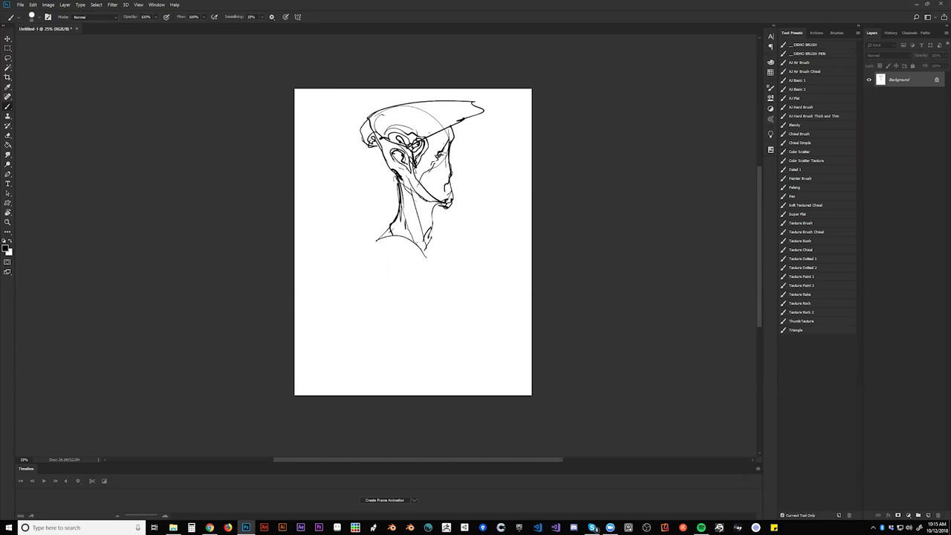
- Extend the cap's peak into a long sharp point and add contour lines across the cap, ear area and nape
mouse_move(422, 126)
mouse_down()
mouse_move(394, 119)
mouse_move(375, 135)
mouse_up()
drag(435, 115, 449, 125)
drag(463, 116, 511, 104)
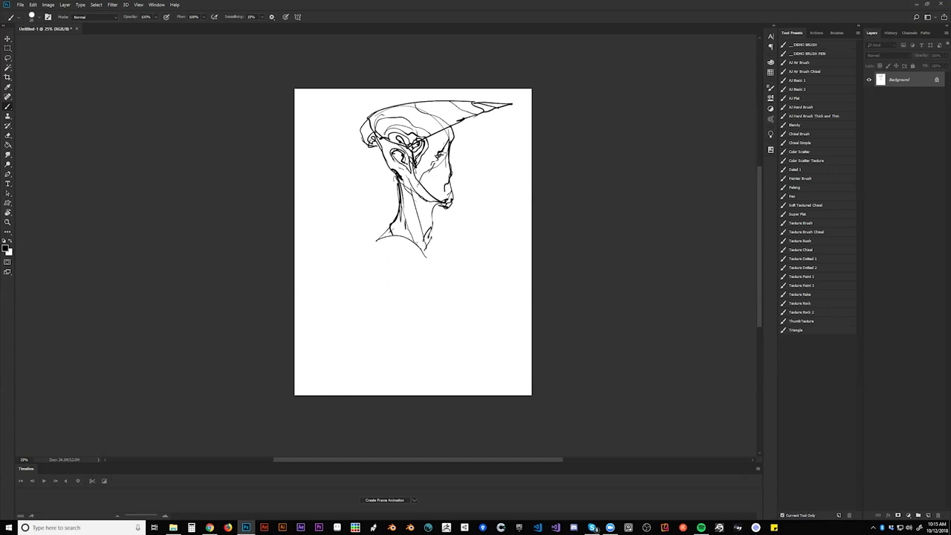
mouse_move(456, 130)
mouse_down()
mouse_move(495, 107)
mouse_move(473, 118)
mouse_up()
drag(373, 145, 379, 154)
drag(384, 142, 390, 150)
drag(394, 166, 413, 179)
- Sketch the curved upper back and the rounded shoulder form below the neck
mouse_move(409, 192)
mouse_down()
mouse_move(425, 212)
mouse_move(419, 223)
mouse_move(355, 270)
mouse_move(364, 298)
mouse_move(384, 304)
mouse_up()
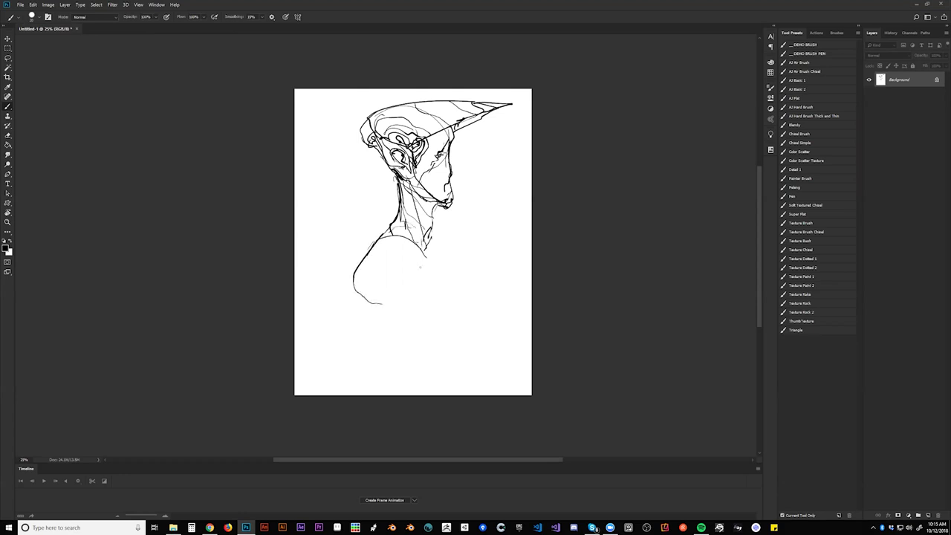
drag(381, 243, 370, 302)
mouse_move(367, 262)
mouse_down()
mouse_move(361, 294)
mouse_move(408, 242)
mouse_move(432, 284)
mouse_up()
mouse_move(406, 242)
mouse_down()
mouse_move(380, 269)
mouse_move(406, 312)
mouse_move(432, 279)
mouse_move(412, 299)
mouse_move(419, 312)
mouse_up()
drag(387, 275, 415, 309)
mouse_move(418, 308)
mouse_down()
mouse_move(432, 273)
mouse_move(431, 304)
mouse_move(420, 312)
mouse_up()
- Redraw the arm down to the canvas's lower edge, flip the canvas horizontally, and outline the back
drag(386, 276, 394, 340)
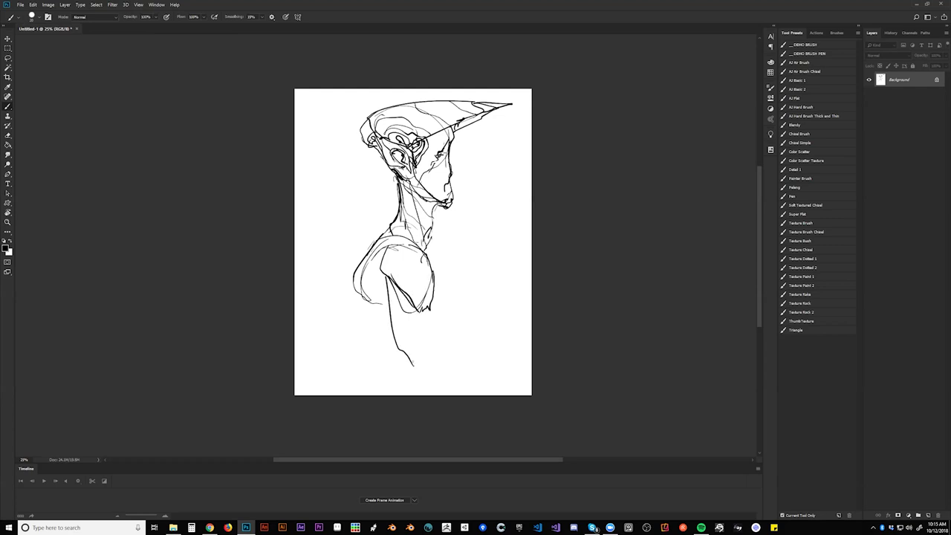
key(ctrl+z)
mouse_move(387, 277)
mouse_down()
mouse_move(400, 328)
mouse_move(416, 358)
mouse_move(434, 357)
mouse_move(438, 381)
mouse_up()
key(ctrl+shift+h)
mouse_move(446, 238)
mouse_down()
mouse_move(478, 342)
mouse_move(455, 379)
mouse_move(413, 336)
mouse_move(394, 361)
mouse_move(406, 345)
mouse_move(404, 372)
mouse_move(374, 392)
mouse_move(416, 349)
mouse_up()
drag(402, 391, 412, 369)
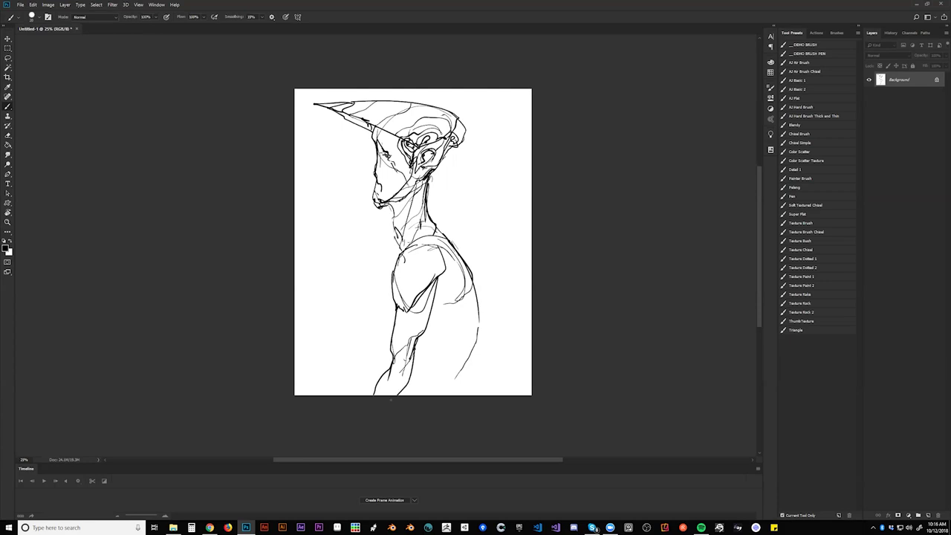
- Add detail lines at the elbow and draw the ribcage curve behind the arm
mouse_move(418, 347)
mouse_down()
mouse_move(422, 335)
mouse_move(416, 360)
mouse_up()
drag(429, 321, 433, 326)
drag(430, 323, 465, 363)
- Draw a long tapered spike extending down from the chin, flip the canvas, and reinforce the throat line
mouse_move(375, 193)
mouse_down()
mouse_move(313, 305)
mouse_move(378, 218)
mouse_move(348, 263)
mouse_up()
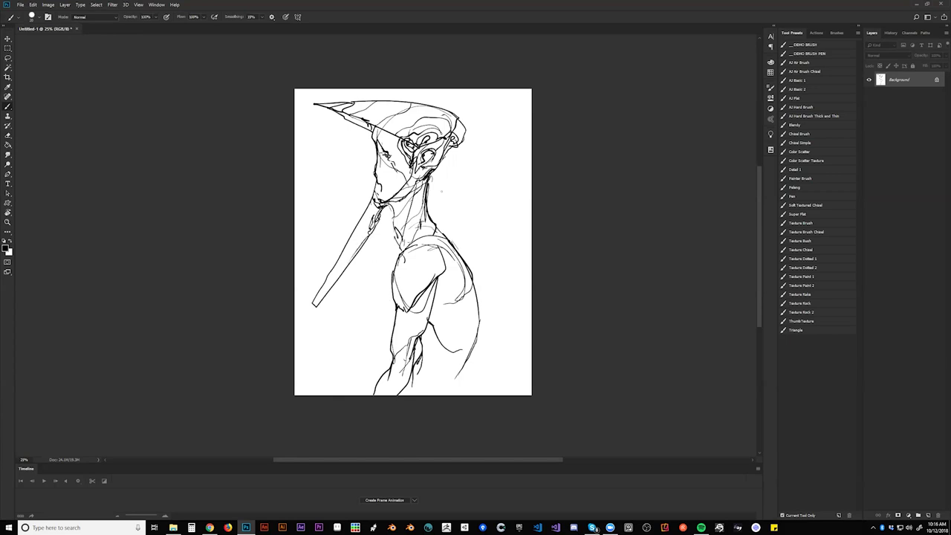
key(ctrl+shift+h)
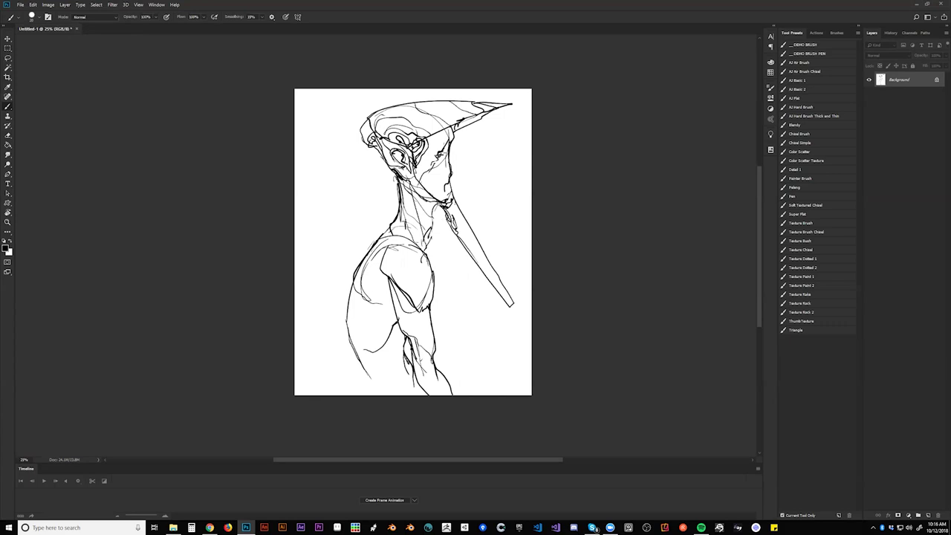
drag(432, 217, 423, 254)
- Draw several thin strands hanging behind the ear along the nape
drag(392, 174, 396, 198)
drag(376, 143, 379, 189)
drag(382, 162, 382, 189)
mouse_move(384, 149)
mouse_down()
mouse_move(384, 188)
mouse_move(388, 178)
mouse_up()
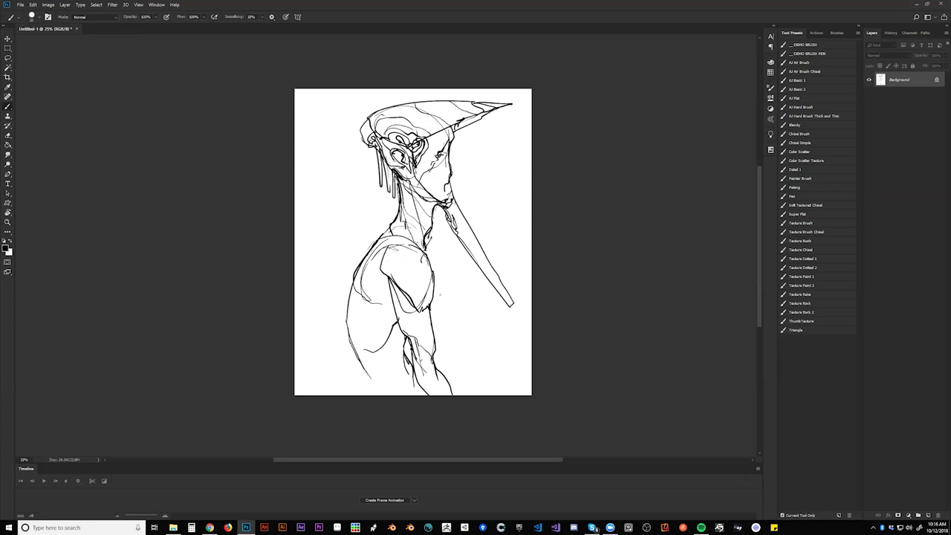
- Draw the waist at the canvas's lower edge and add muscle contours on the back and ribcage
drag(408, 357, 407, 376)
mouse_move(353, 347)
mouse_down()
mouse_move(371, 395)
mouse_move(427, 397)
mouse_up()
mouse_move(382, 268)
mouse_down()
mouse_move(391, 278)
mouse_move(373, 277)
mouse_move(394, 312)
mouse_move(360, 305)
mouse_up()
drag(375, 319, 393, 328)
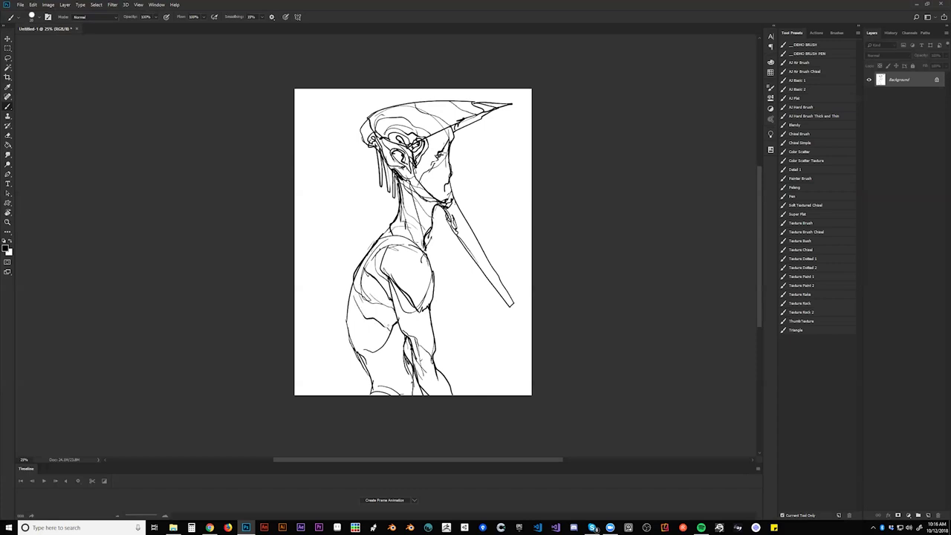
- Flip the canvas, add detail lines to the base of the chin spike, and flip the canvas back
key(F2)
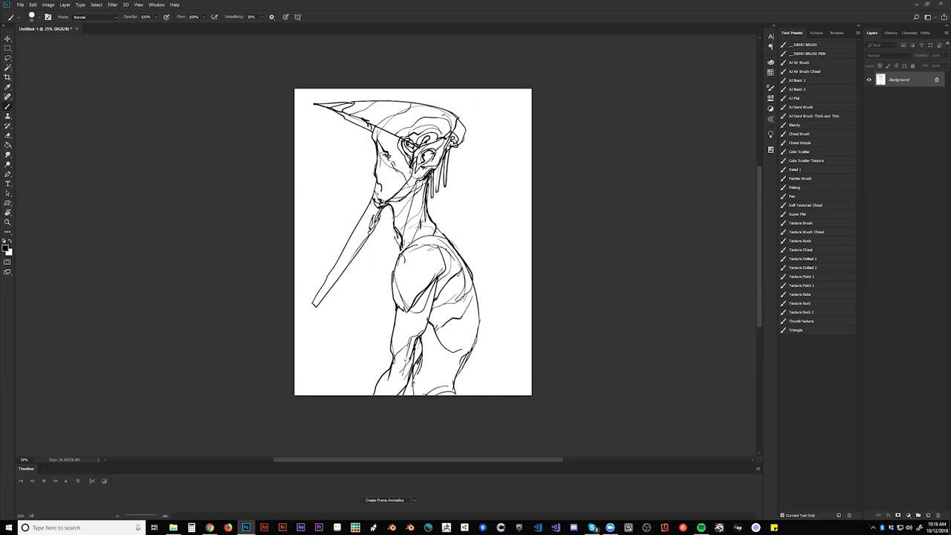
drag(378, 211, 363, 219)
key(h)
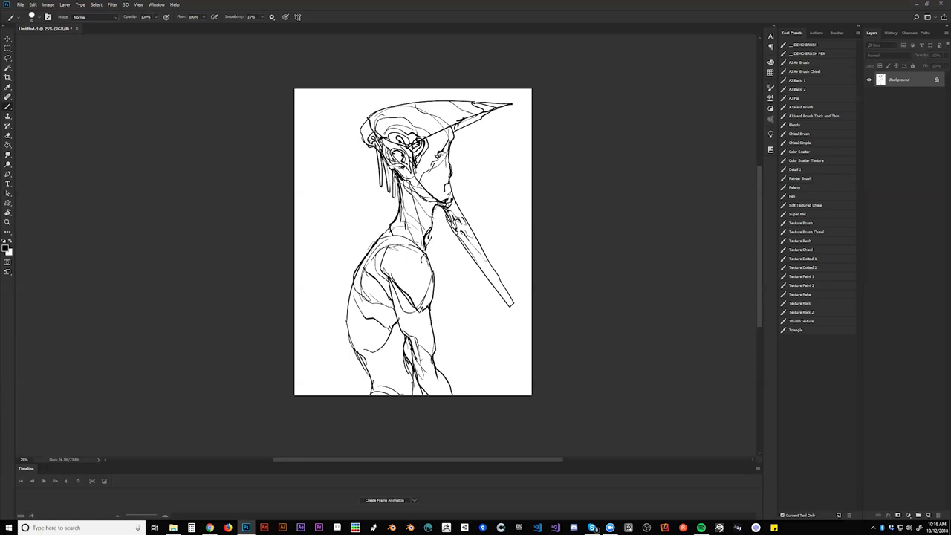
- Add contour lines in front of the ear and across the shoulder, checking the drawing mirrored
drag(431, 140, 423, 154)
mouse_move(410, 243)
mouse_down()
mouse_move(424, 264)
mouse_move(425, 305)
mouse_up()
drag(400, 266, 410, 292)
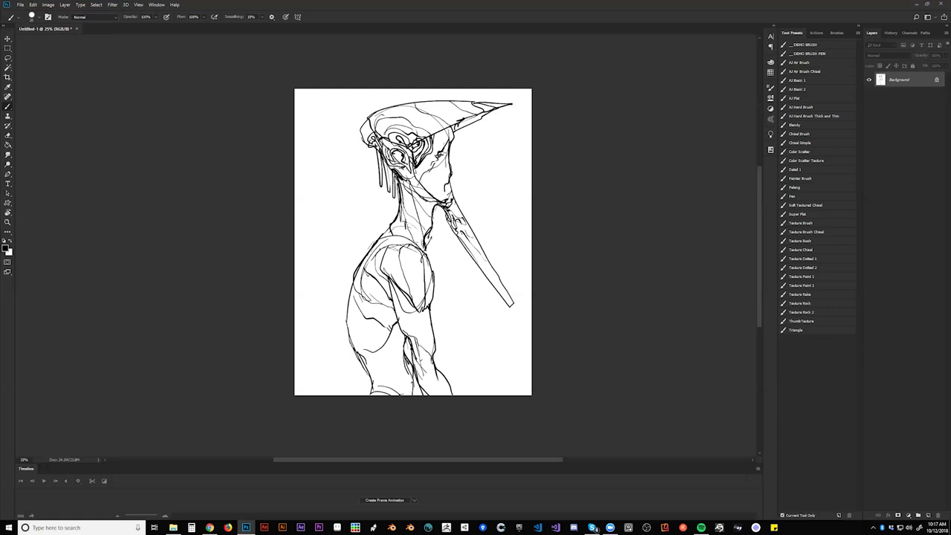
drag(391, 247, 395, 272)
key(ctrl+shift+h)
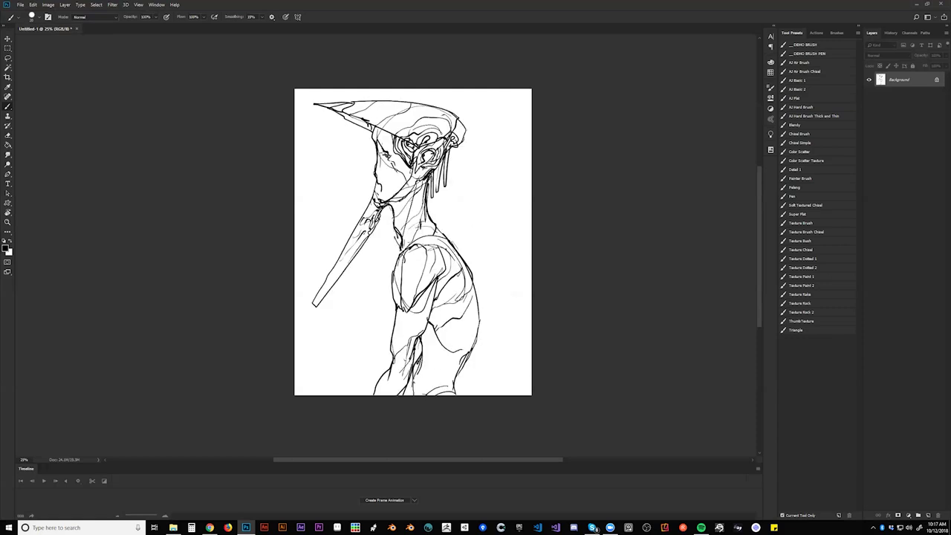
key(ctrl+shift+h)
- Draw a long tapered crest sloping down from the back of the cap, with a curled ornament at its base
mouse_move(369, 115)
mouse_down()
mouse_move(307, 186)
mouse_move(357, 150)
mouse_move(301, 199)
mouse_up()
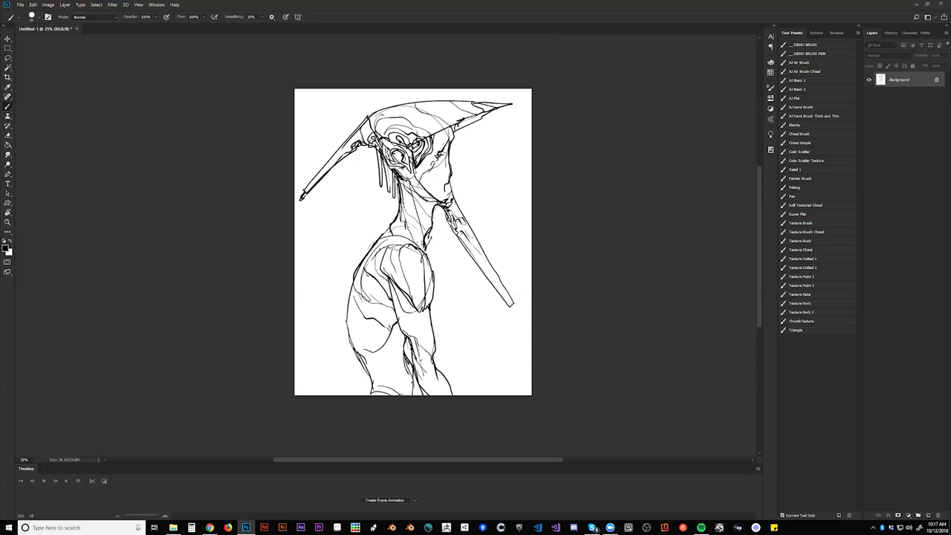
mouse_move(332, 166)
mouse_down()
mouse_move(325, 173)
mouse_move(368, 151)
mouse_up()
mouse_move(366, 143)
mouse_down()
mouse_move(376, 150)
mouse_move(367, 152)
mouse_up()
- Draw long narrow strands hanging from the rear crest
mouse_move(350, 155)
mouse_down()
mouse_move(369, 147)
mouse_move(333, 232)
mouse_move(336, 193)
mouse_move(325, 278)
mouse_up()
drag(327, 182, 325, 265)
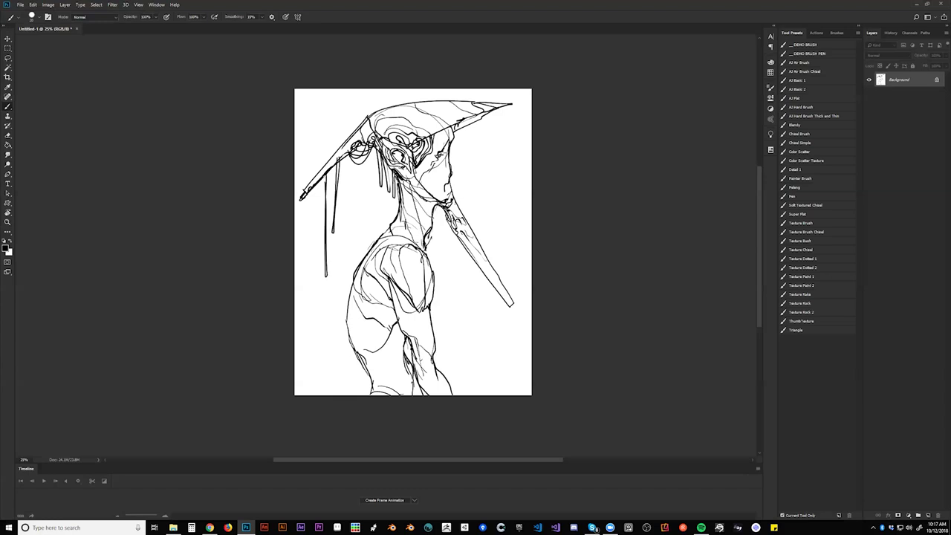
drag(329, 173, 332, 280)
drag(313, 184, 307, 285)
drag(307, 286, 314, 186)
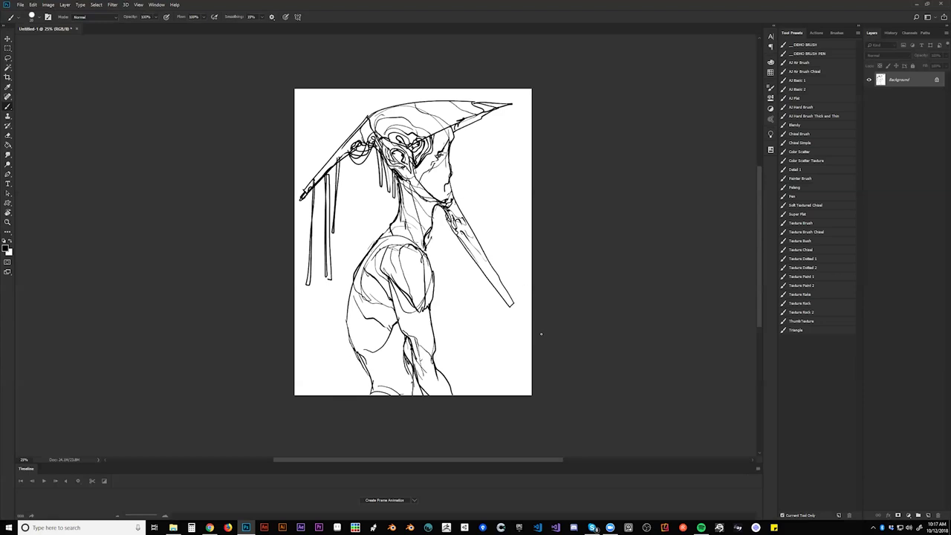
- Check the drawing mirrored, then add detail under the cap's point and curved lines between the rear crest and nape
key(ctrl+f)
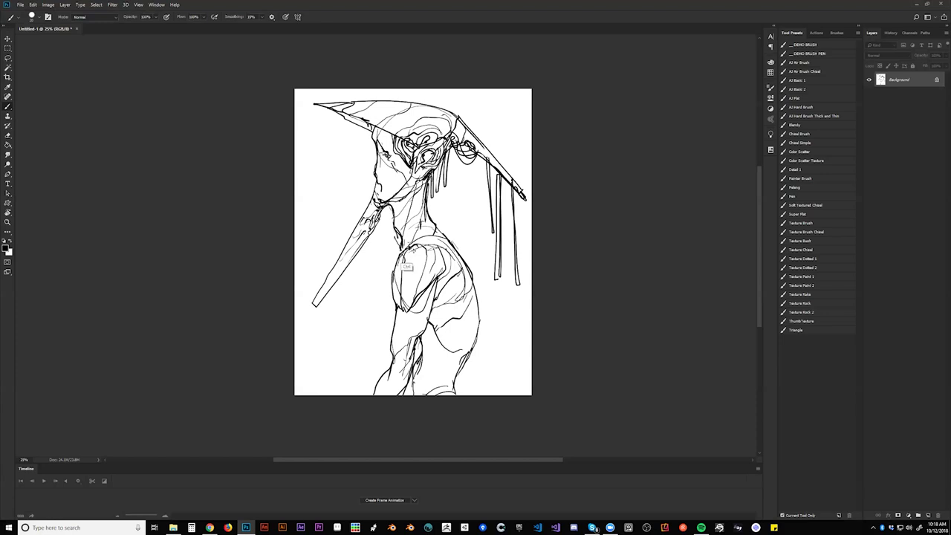
key(ctrl+shift+h)
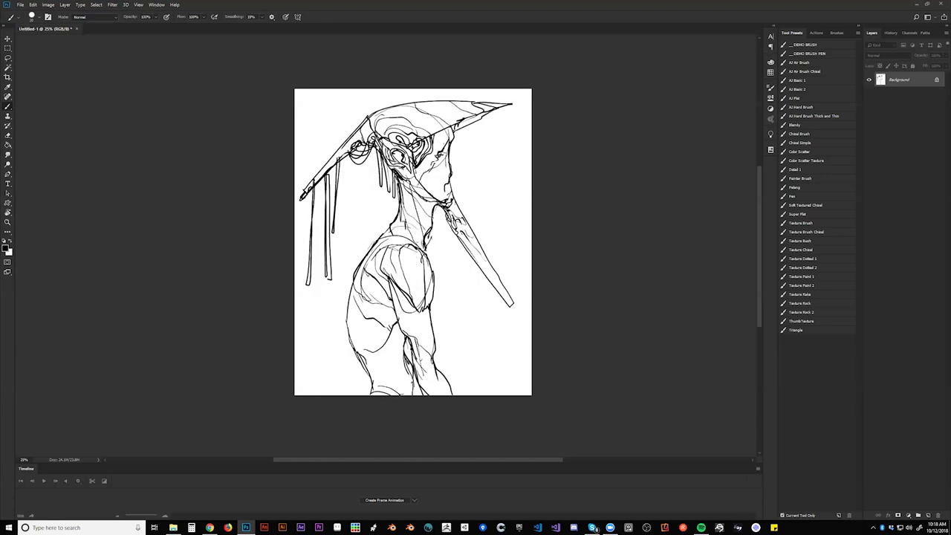
drag(471, 117, 464, 124)
mouse_move(389, 170)
mouse_down()
mouse_move(362, 144)
mouse_move(364, 161)
mouse_move(386, 176)
mouse_move(375, 172)
mouse_up()
mouse_move(361, 160)
mouse_down()
mouse_move(355, 172)
mouse_move(399, 184)
mouse_up()
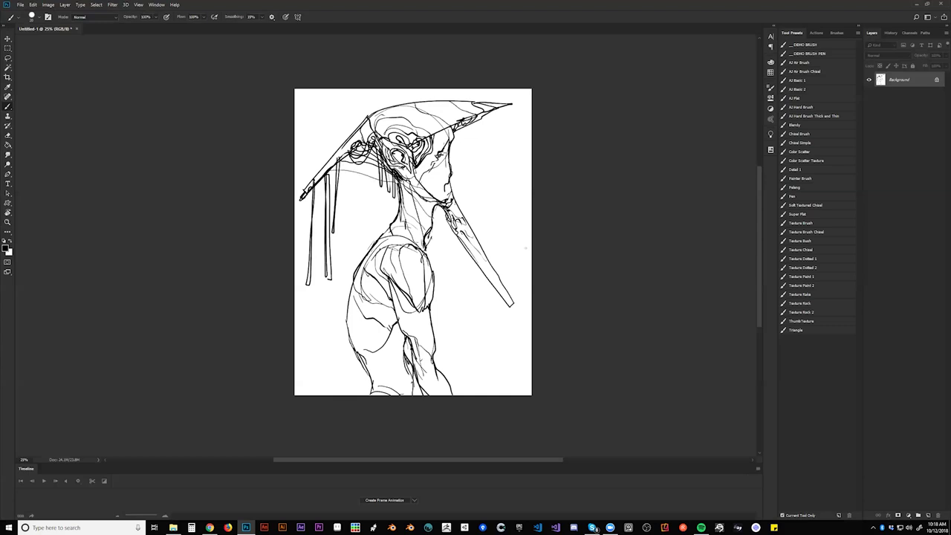
- Create a new empty layer and duplicate the Background line art above it
key(ctrl+shift+alt+n)
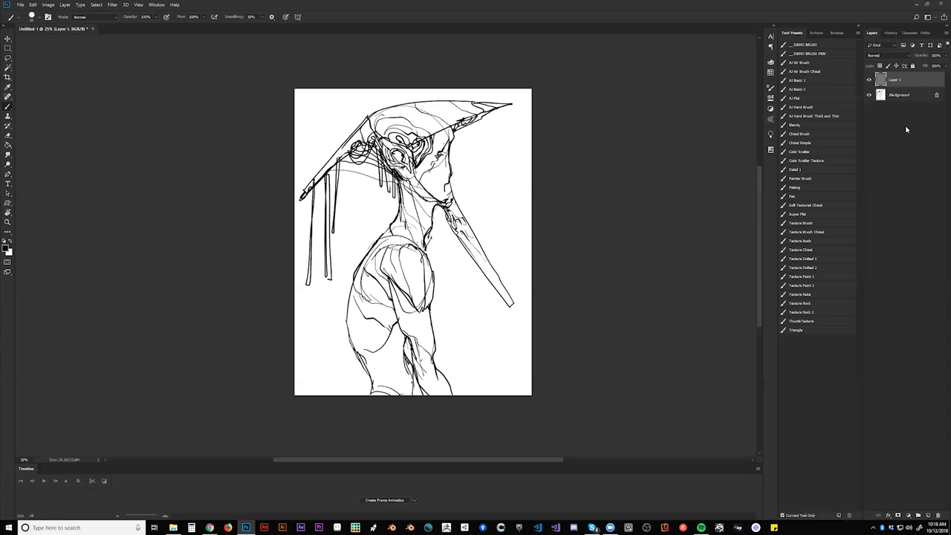
click(903, 96)
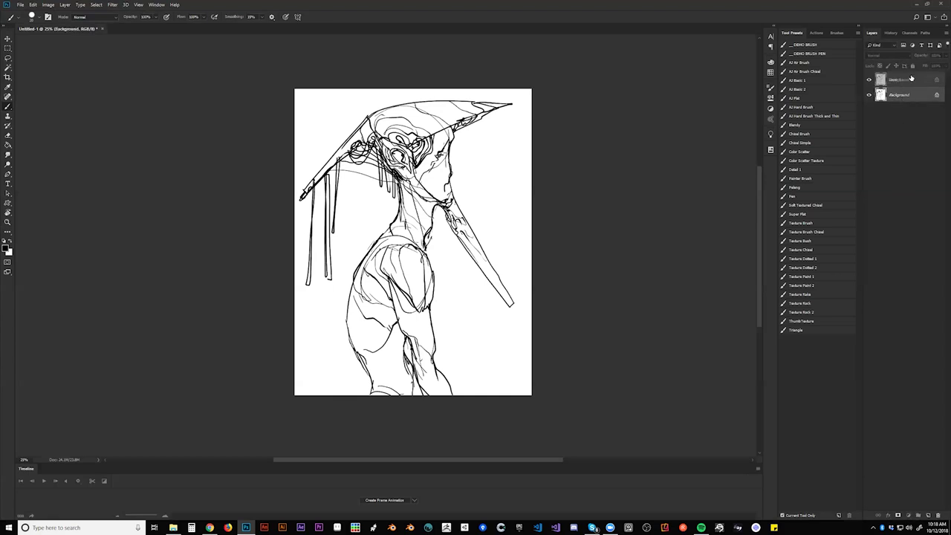
key(ctrl+j)
drag(908, 95, 913, 83)
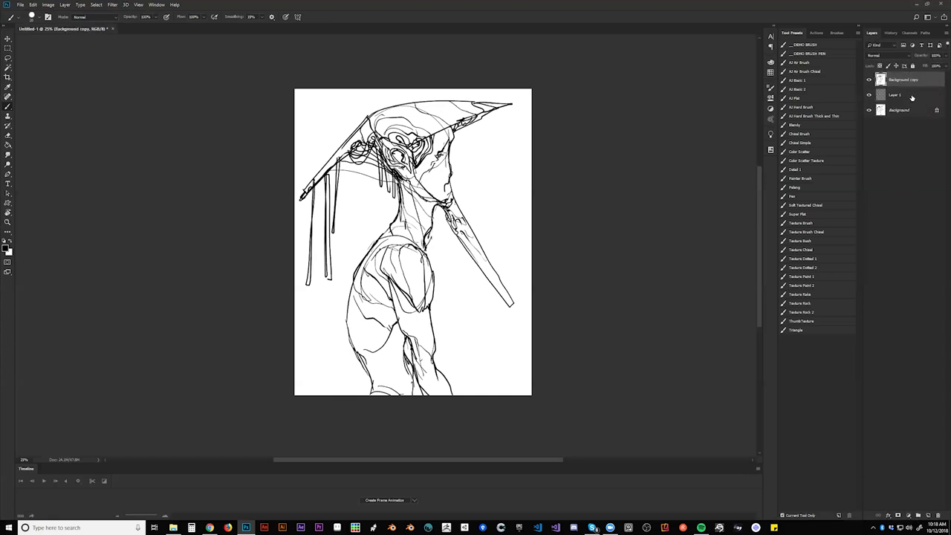
- Fill Layer 1 with white using the Paint Bucket tool
click(905, 99)
key(g)
key(g)
key(x)
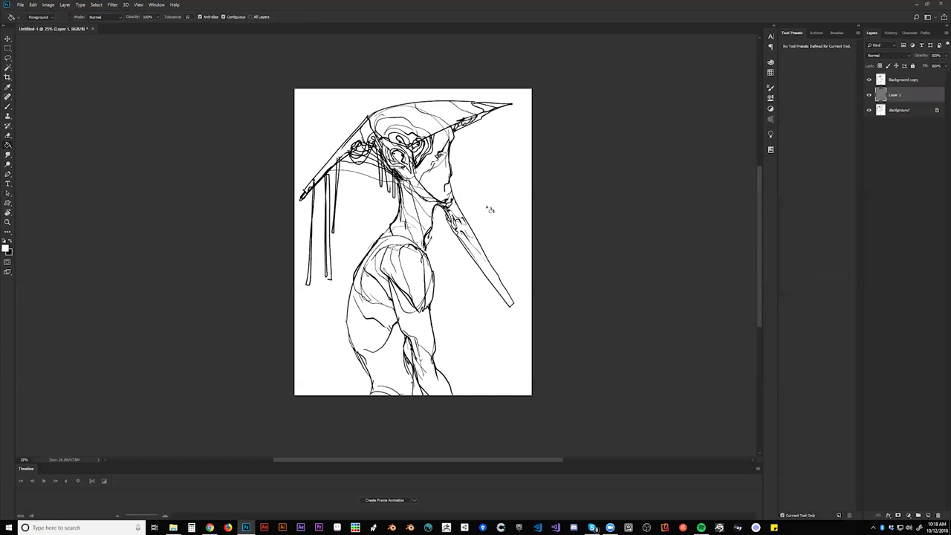
click(493, 210)
- Switch to the Soft Textured Chisel brush preset with black as the foreground color
key(b)
click(823, 206)
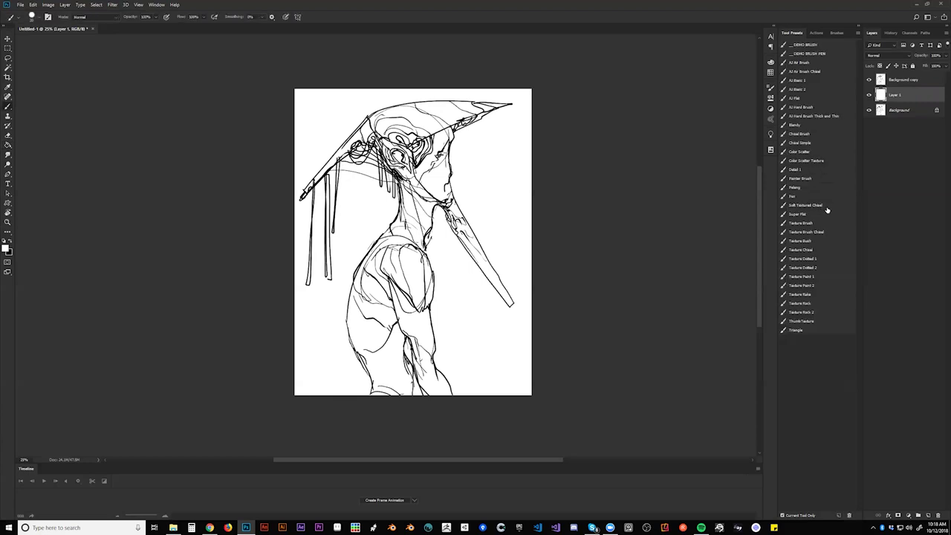
key(x)
- Change the Background copy layer's blend mode so that paint on the layer below shows through the line art
click(913, 82)
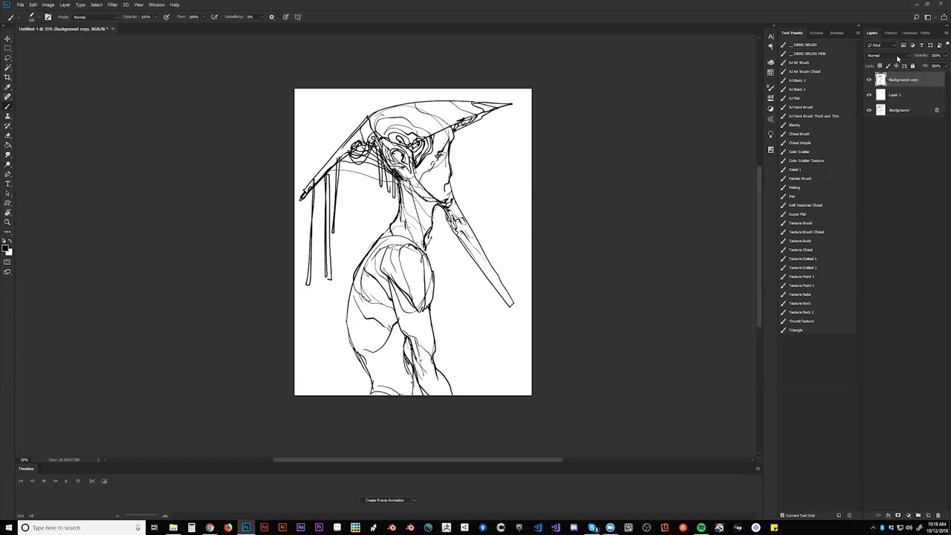
click(898, 56)
key(Escape)
- Shade the jaw and chin edge in black on Layer 1, switching to the Pen brush preset partway
click(912, 97)
mouse_move(413, 172)
mouse_down()
mouse_move(438, 201)
mouse_move(407, 183)
mouse_move(406, 170)
mouse_up()
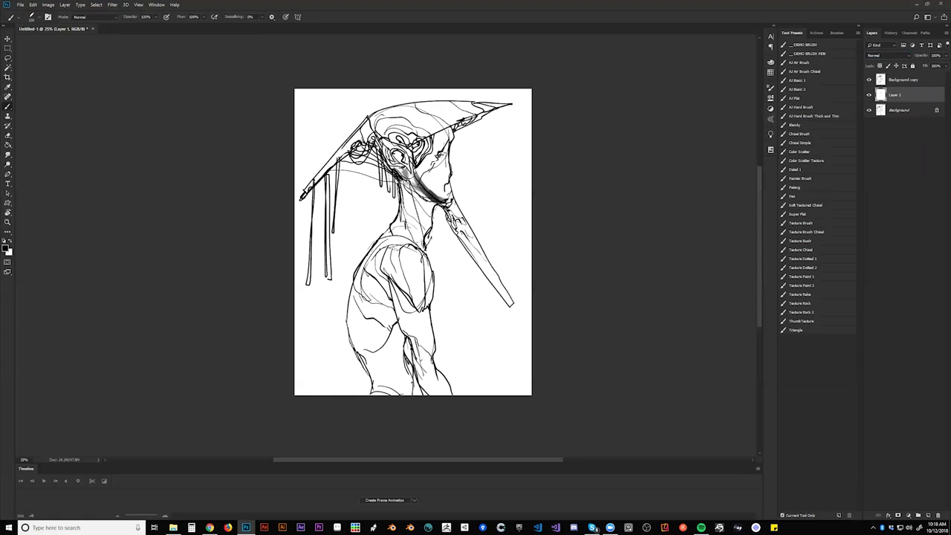
click(794, 197)
mouse_move(443, 199)
mouse_down()
mouse_move(411, 175)
mouse_move(432, 199)
mouse_move(421, 201)
mouse_move(439, 193)
mouse_move(409, 170)
mouse_move(435, 200)
mouse_up()
- Wash a muted pink over the face and ear area on Layer 1 with a larger brush at 40% opacity
key(bracketright)
key(4)
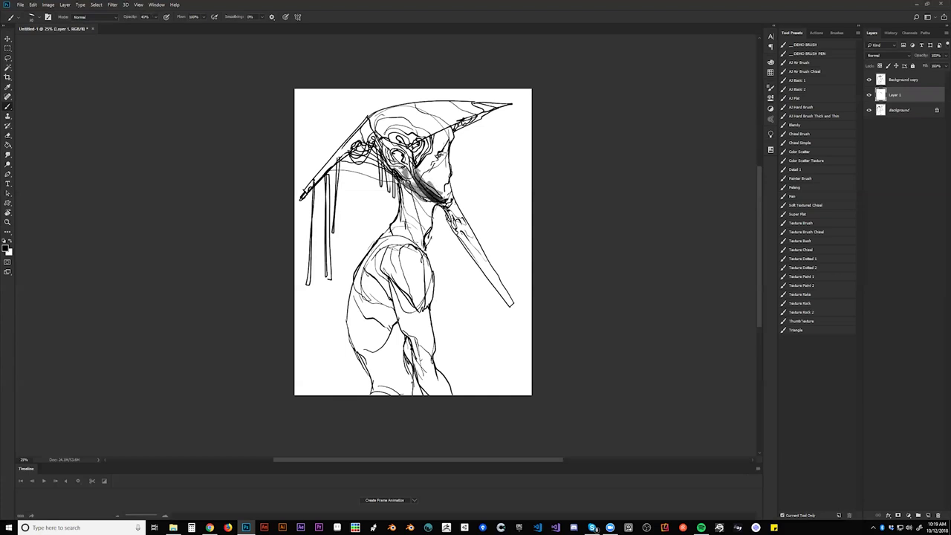
click(771, 62)
click(653, 113)
mouse_move(436, 192)
mouse_down()
mouse_move(422, 166)
mouse_move(438, 197)
mouse_up()
drag(445, 142, 401, 172)
drag(431, 130, 390, 149)
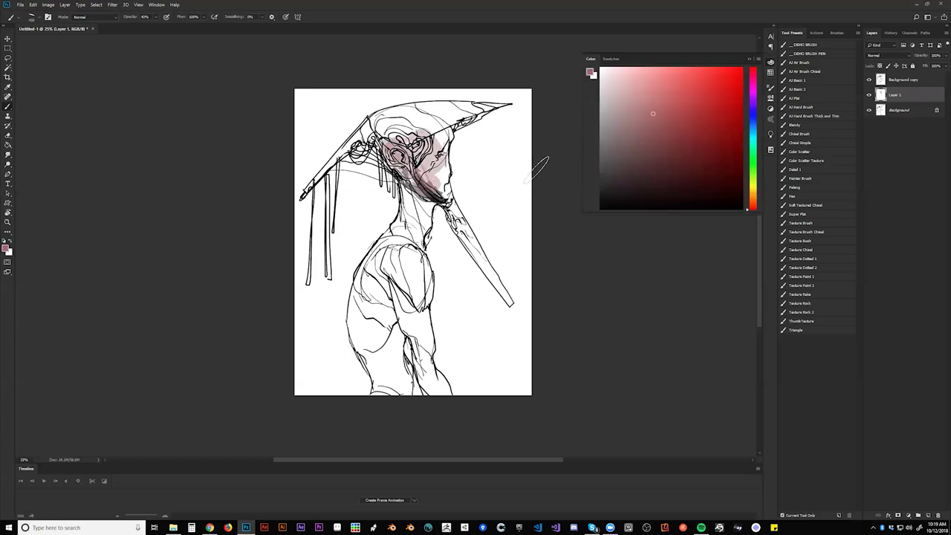
- Fill the face and ear area more solidly with muted pink on Layer 1 at 70% brush opacity
key(7)
mouse_move(418, 186)
mouse_down()
mouse_move(385, 147)
mouse_move(418, 145)
mouse_move(391, 122)
mouse_up()
mouse_move(445, 133)
mouse_down()
mouse_move(407, 131)
mouse_move(445, 190)
mouse_up()
drag(446, 157, 436, 190)
drag(435, 169, 423, 181)
drag(409, 142, 400, 151)
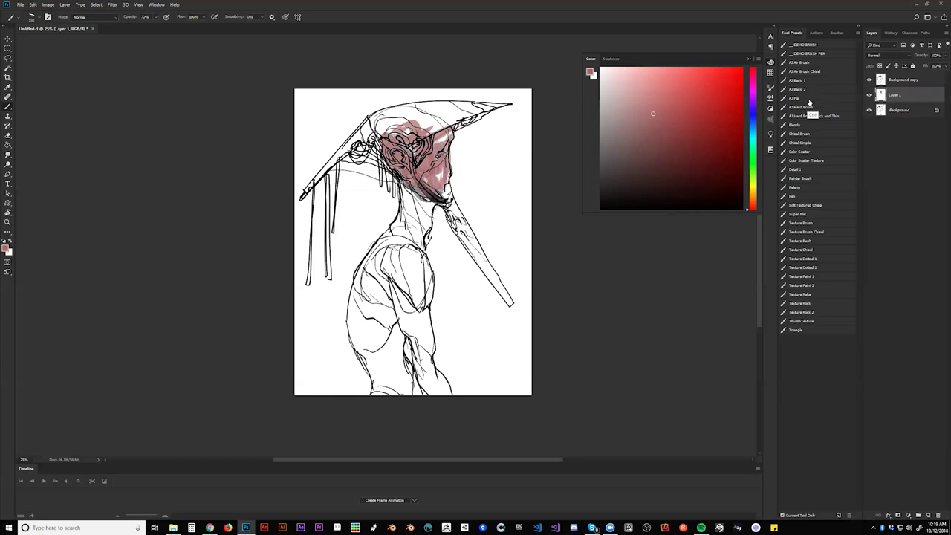
- Colorize Layer 1 teal with Hue/Saturation, using hue 184, saturation 46 and a reduced lightness
key(i)
key(ctrl+u)
click(827, 216)
drag(746, 213, 754, 174)
drag(723, 194, 743, 213)
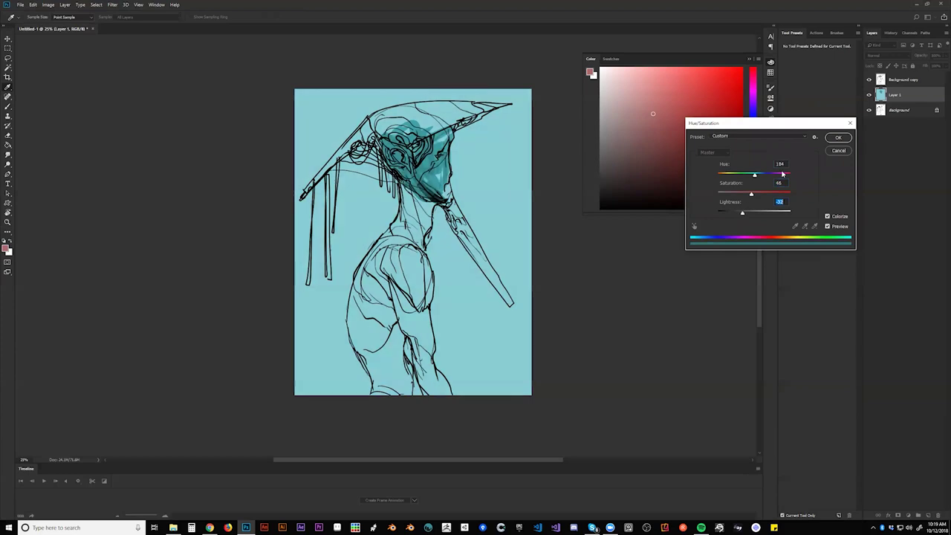
click(838, 139)
key(b)
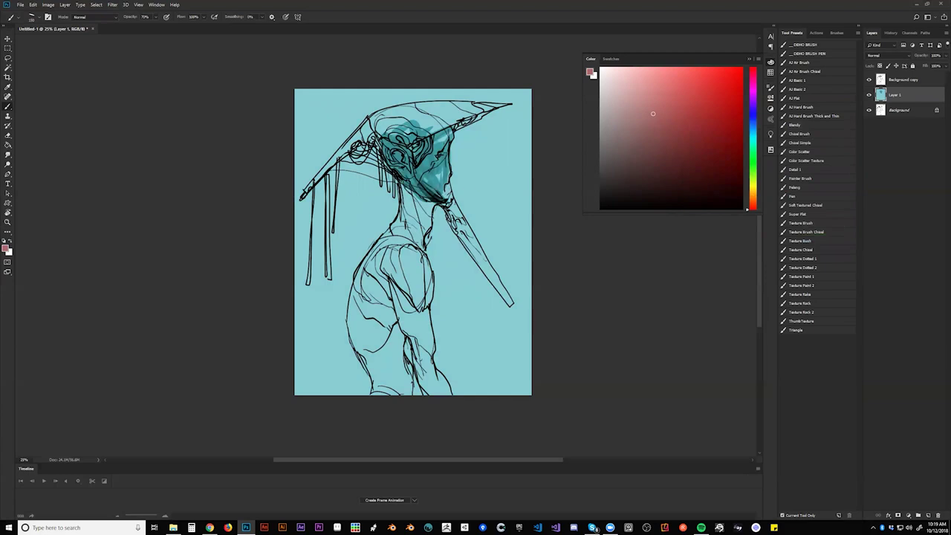
- Block in the neck, shoulder, arm and torso with a sampled dark tone shifted toward dark green
alt+click(437, 214)
mouse_move(443, 195)
mouse_down()
mouse_move(435, 159)
mouse_move(419, 181)
mouse_move(416, 212)
mouse_move(430, 219)
mouse_move(425, 239)
mouse_move(400, 175)
mouse_move(392, 233)
mouse_move(405, 261)
mouse_move(394, 249)
mouse_move(385, 282)
mouse_move(404, 272)
mouse_move(383, 268)
mouse_move(390, 256)
mouse_move(417, 262)
mouse_move(405, 297)
mouse_move(412, 316)
mouse_move(401, 321)
mouse_move(430, 367)
mouse_up()
click(749, 147)
mouse_move(387, 256)
mouse_down()
mouse_move(398, 226)
mouse_move(363, 343)
mouse_move(392, 343)
mouse_move(369, 339)
mouse_move(382, 358)
mouse_up()
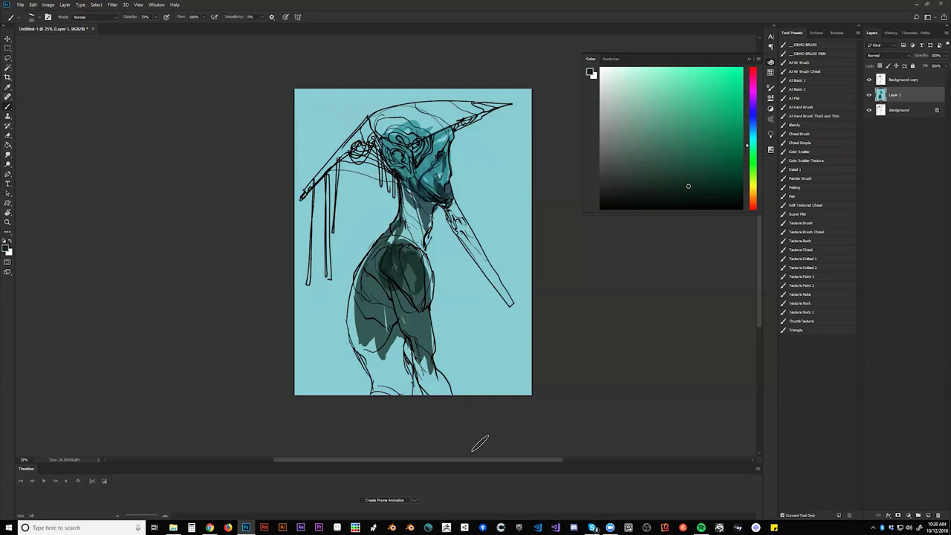
mouse_move(379, 285)
mouse_down()
mouse_move(370, 324)
mouse_move(358, 322)
mouse_up()
mouse_move(356, 289)
mouse_down()
mouse_move(349, 331)
mouse_move(355, 276)
mouse_move(370, 353)
mouse_move(354, 324)
mouse_move(368, 356)
mouse_move(398, 343)
mouse_move(397, 333)
mouse_move(400, 368)
mouse_move(380, 371)
mouse_move(393, 385)
mouse_move(405, 356)
mouse_move(394, 375)
mouse_move(390, 349)
mouse_move(376, 390)
mouse_up()
- Paint a bright green highlight band down the shoulder and arm and up onto the neck base
drag(703, 104, 708, 78)
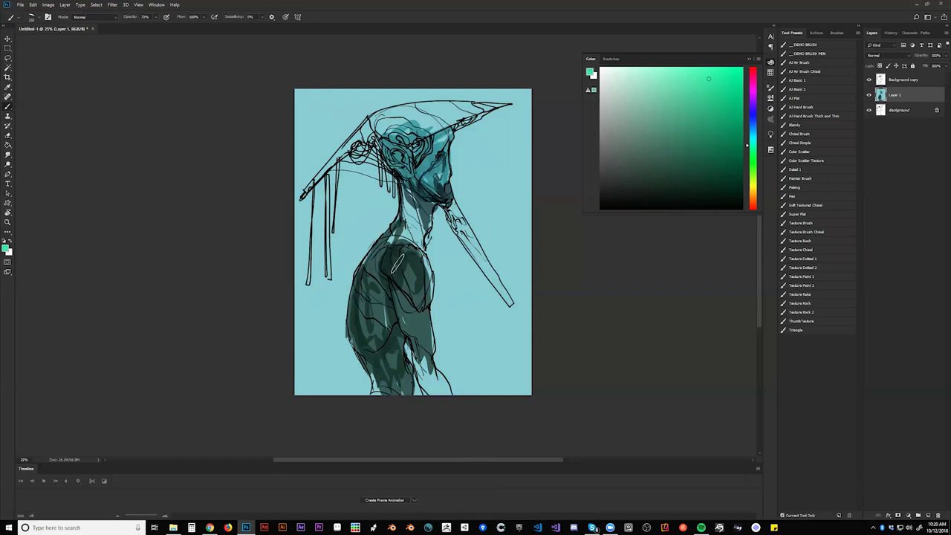
mouse_move(397, 245)
mouse_down()
mouse_move(418, 279)
mouse_move(404, 289)
mouse_move(407, 259)
mouse_move(429, 373)
mouse_up()
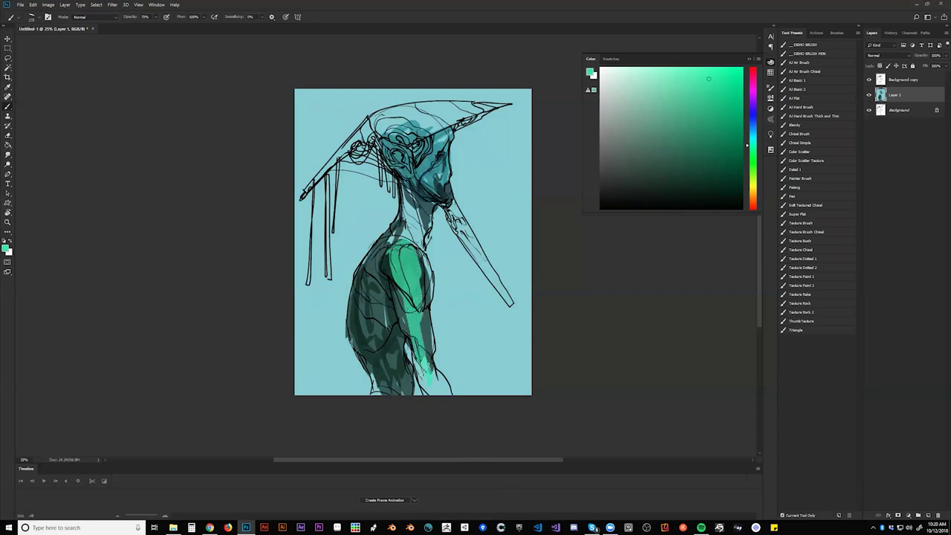
drag(418, 323, 423, 358)
drag(402, 260, 410, 296)
mouse_move(415, 255)
mouse_down()
mouse_move(417, 301)
mouse_move(401, 247)
mouse_up()
mouse_move(401, 247)
mouse_down()
mouse_move(412, 283)
mouse_move(410, 254)
mouse_up()
mouse_move(401, 245)
mouse_down()
mouse_move(395, 227)
mouse_move(413, 177)
mouse_move(405, 223)
mouse_move(402, 203)
mouse_move(413, 249)
mouse_move(425, 210)
mouse_move(401, 199)
mouse_move(405, 239)
mouse_up()
- Rework the neck with dark teal and green strokes using colors sampled from the painting
alt+click(402, 192)
key(ctrl+z)
alt+click(404, 220)
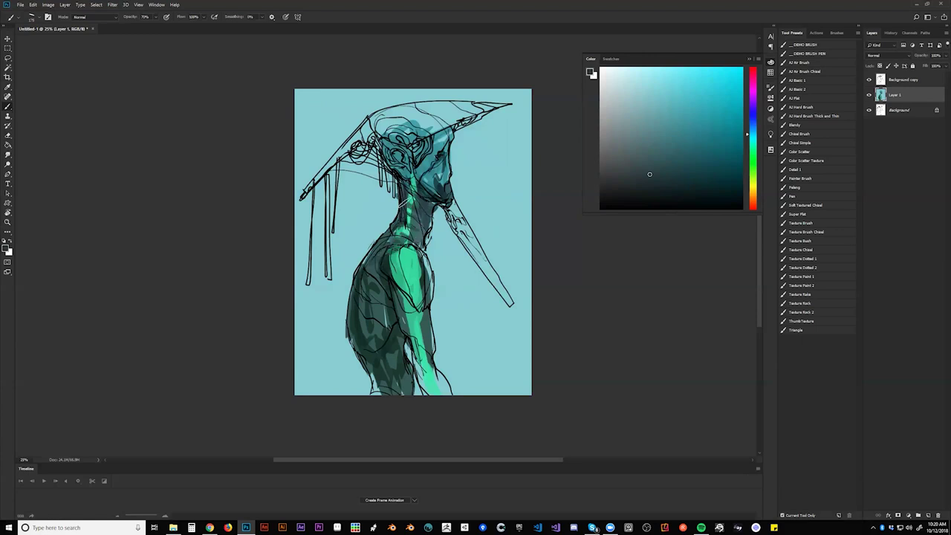
alt+click(406, 181)
drag(389, 170, 410, 186)
alt+click(414, 197)
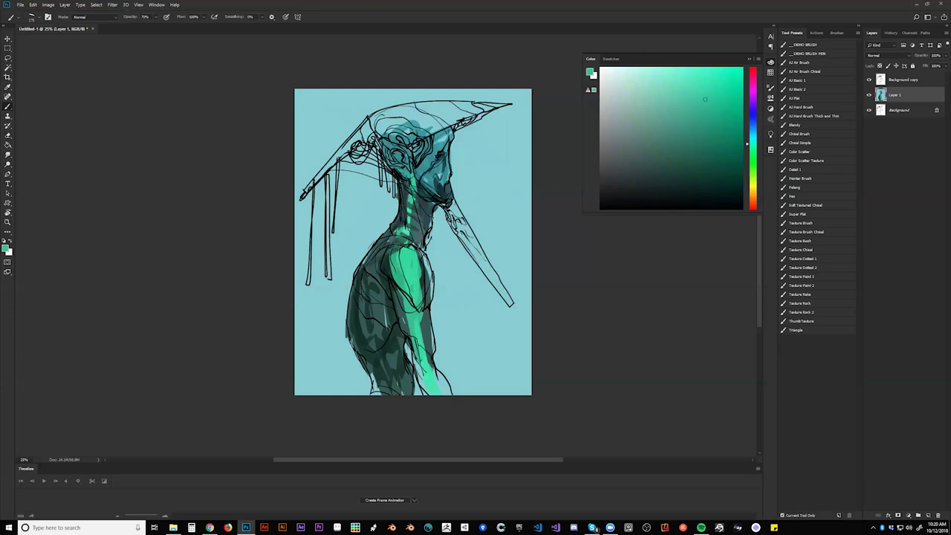
drag(410, 183, 427, 209)
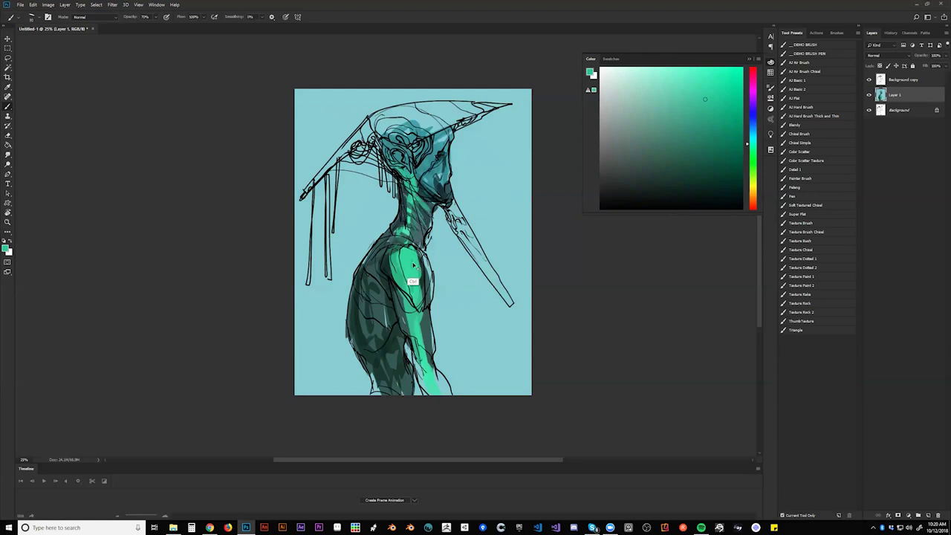
- Fill the crown and front brim of the pointed hat with green using a larger brush
key(ctrl+f)
mouse_move(404, 130)
mouse_down()
mouse_move(335, 112)
mouse_move(420, 115)
mouse_move(449, 134)
mouse_up()
key(ctrl+shift+h)
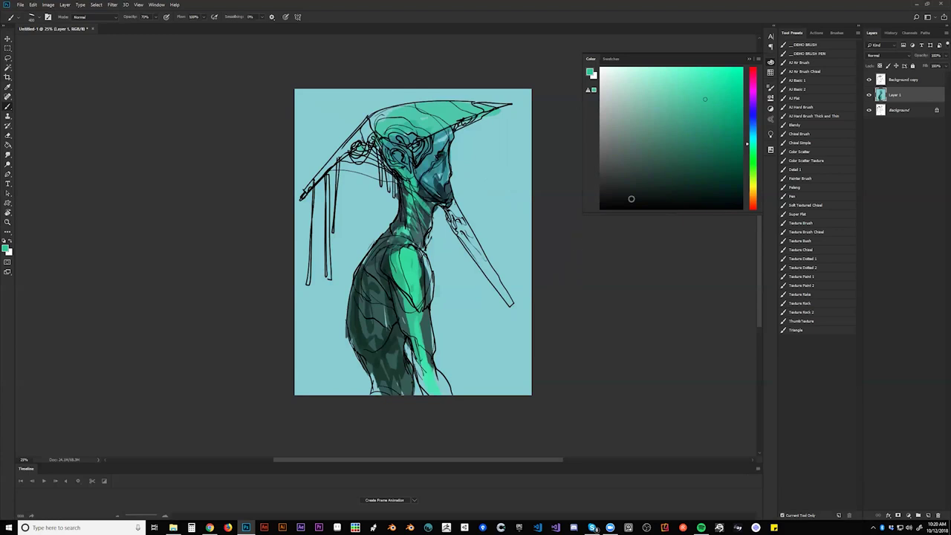
- Choose a bright light cyan foreground color and reduce the brush size for the face
drag(751, 167, 751, 134)
click(682, 79)
key(bracketleft)
key(bracketleft)
key(bracketleft)
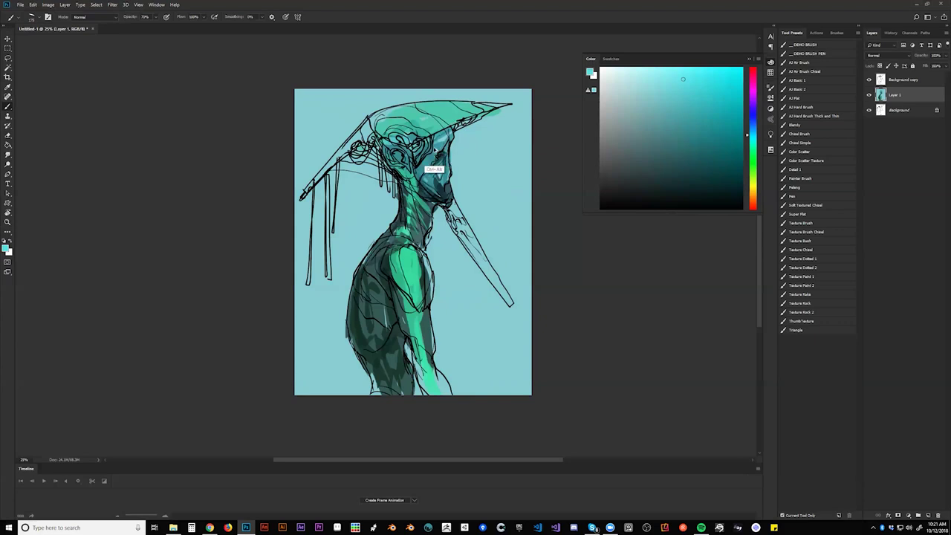
- Block in the upper face, the long beak and the underside of the hat's rear with black
key(d)
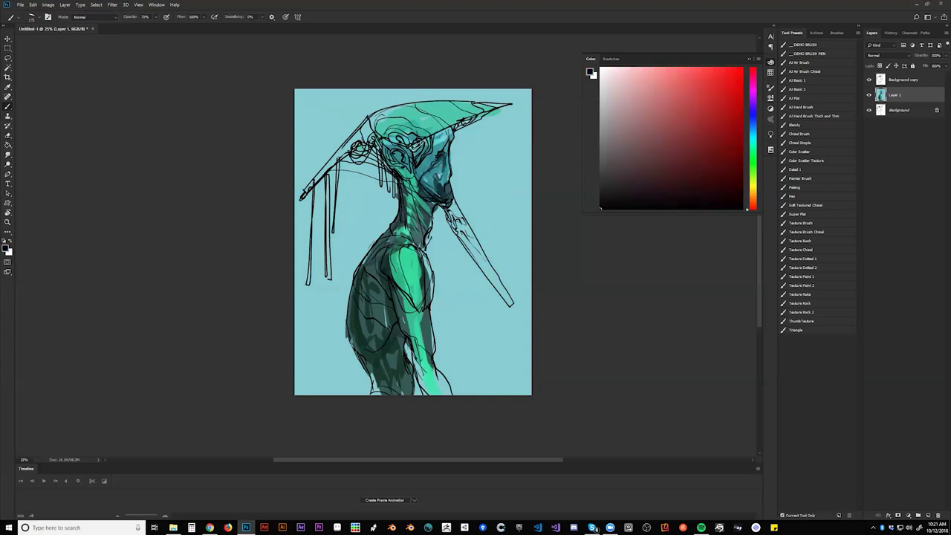
mouse_move(428, 146)
mouse_down()
mouse_move(450, 134)
mouse_move(435, 145)
mouse_move(444, 144)
mouse_move(437, 165)
mouse_up()
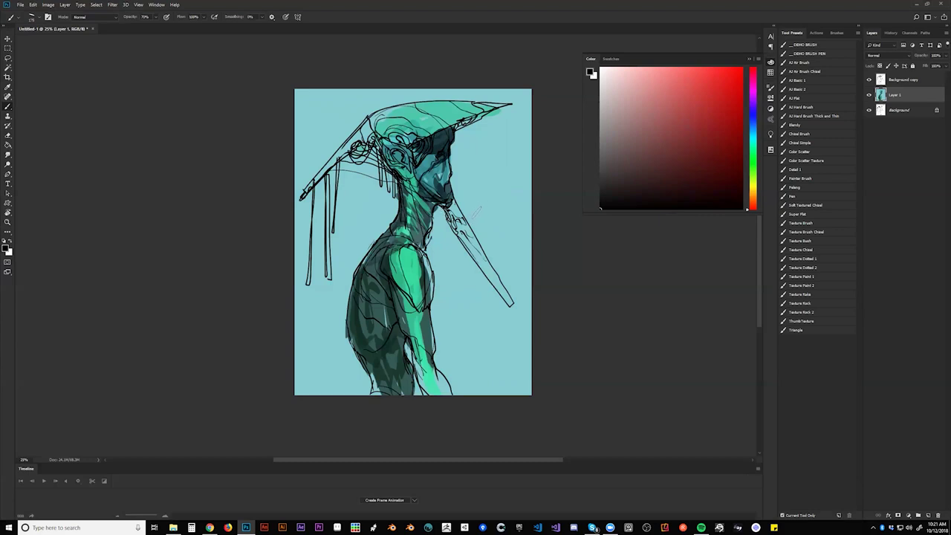
drag(448, 202, 469, 242)
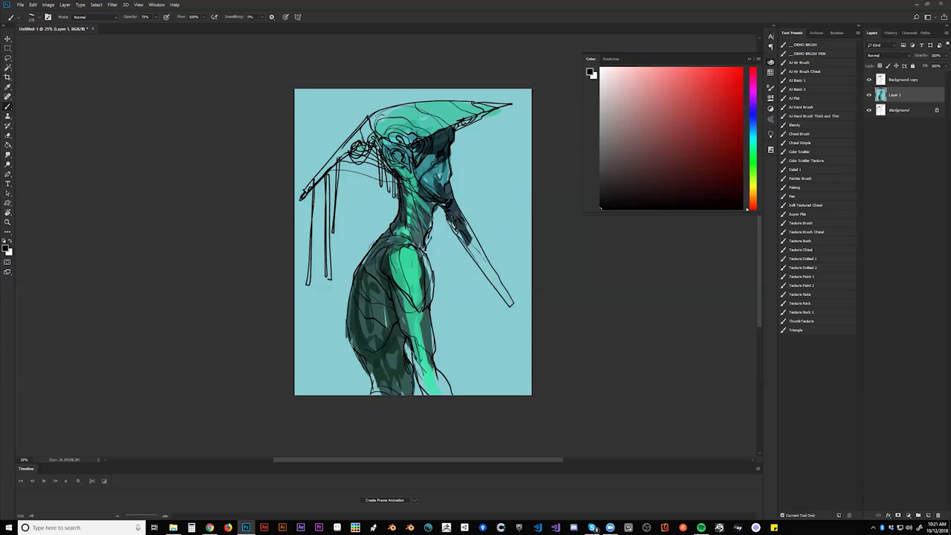
drag(448, 205, 504, 291)
drag(466, 250, 510, 309)
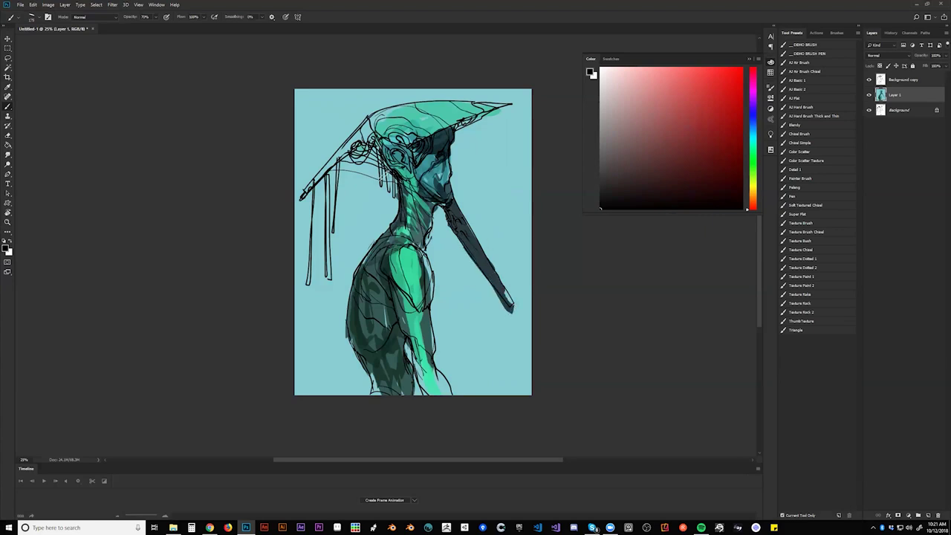
mouse_move(395, 158)
mouse_down()
mouse_move(358, 156)
mouse_move(399, 157)
mouse_move(383, 145)
mouse_move(396, 151)
mouse_move(394, 171)
mouse_move(392, 157)
mouse_move(411, 162)
mouse_move(411, 173)
mouse_move(399, 162)
mouse_move(408, 188)
mouse_up()
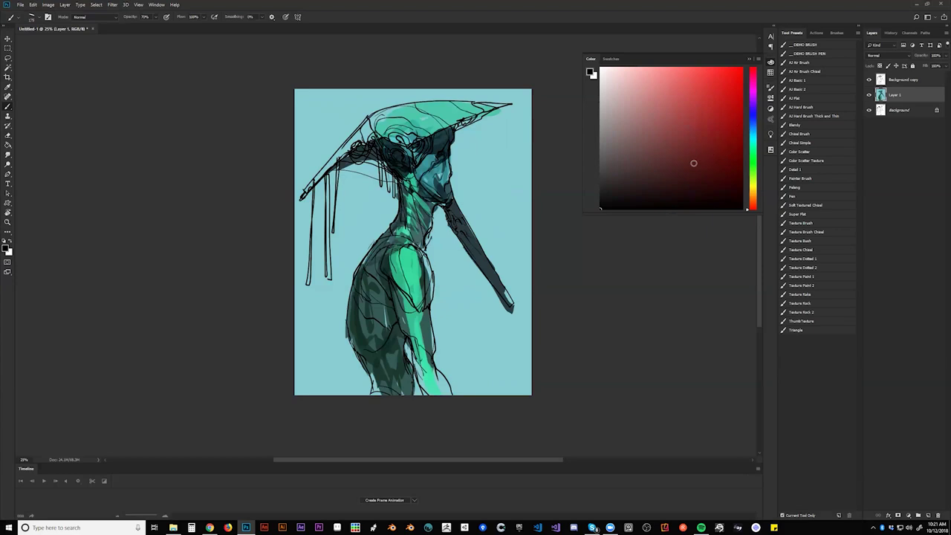
- Shade the hat's rear crest and front brim with muted grey tones, sampling colors from the painting
drag(618, 158, 621, 155)
mouse_move(365, 122)
mouse_down()
mouse_move(320, 173)
mouse_move(379, 140)
mouse_move(392, 144)
mouse_move(400, 111)
mouse_move(386, 127)
mouse_up()
alt+click(407, 117)
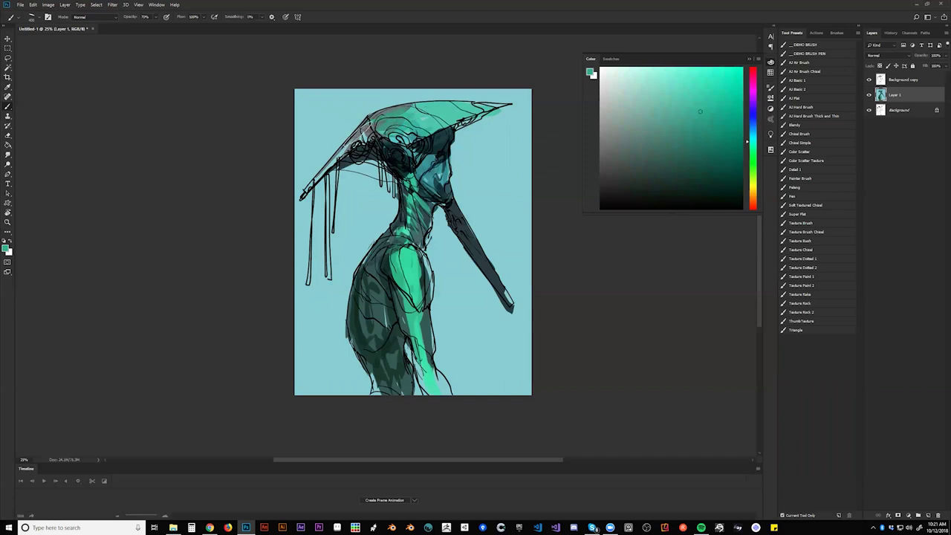
alt+click(373, 145)
mouse_move(475, 112)
mouse_down()
mouse_move(413, 114)
mouse_move(458, 104)
mouse_up()
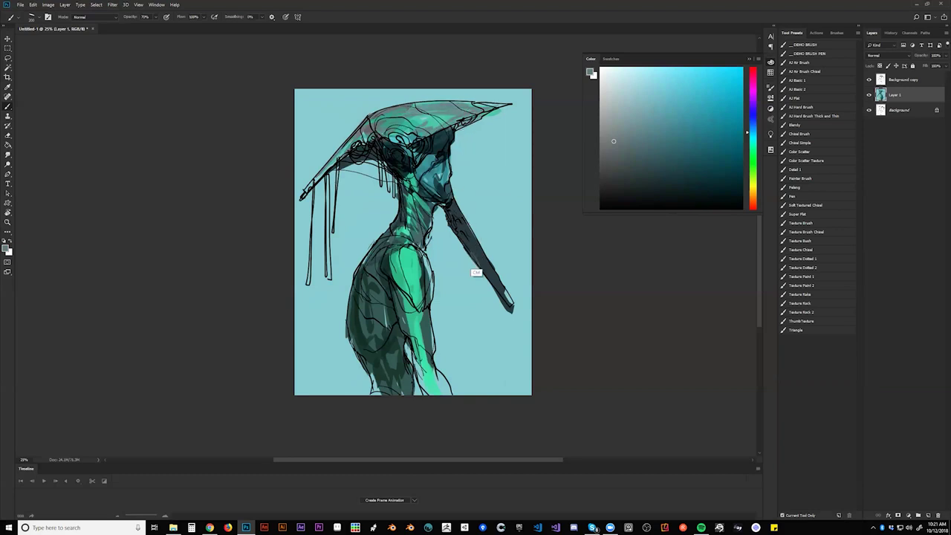
- Shade the edges of the shoulder and arm with muted grey while the canvas is mirrored, restoring its orientation at the end
key(ctrl+shift+h)
key([)
mouse_move(401, 258)
mouse_down()
mouse_move(400, 296)
mouse_move(405, 262)
mouse_move(441, 283)
mouse_up()
key(])
key(])
key(])
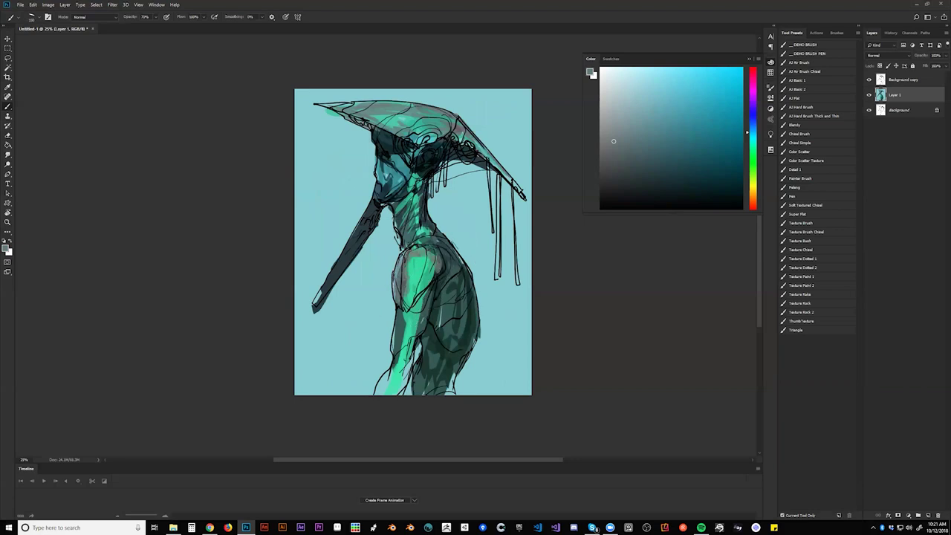
drag(402, 318, 398, 348)
key(ctrl+shift+h)
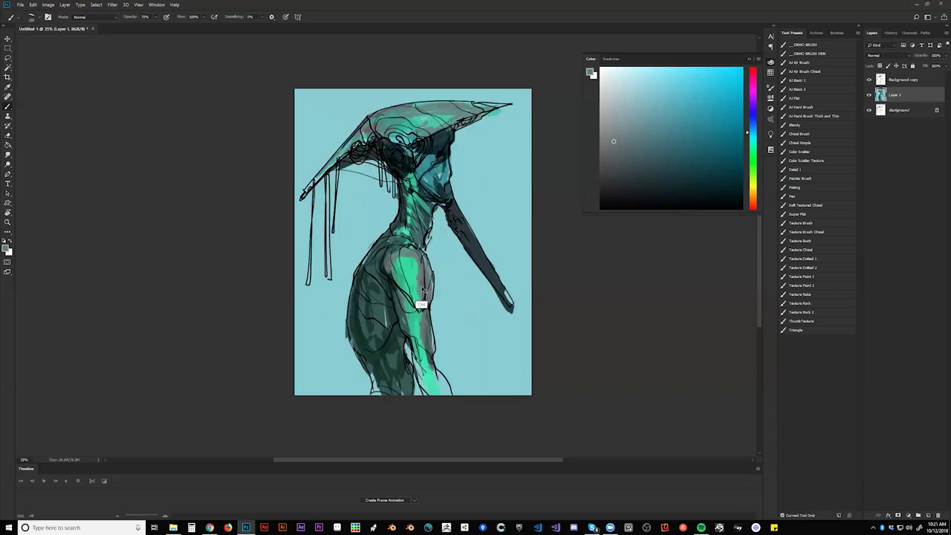
key(ctrl+l)
drag(645, 191, 661, 191)
drag(633, 191, 633, 190)
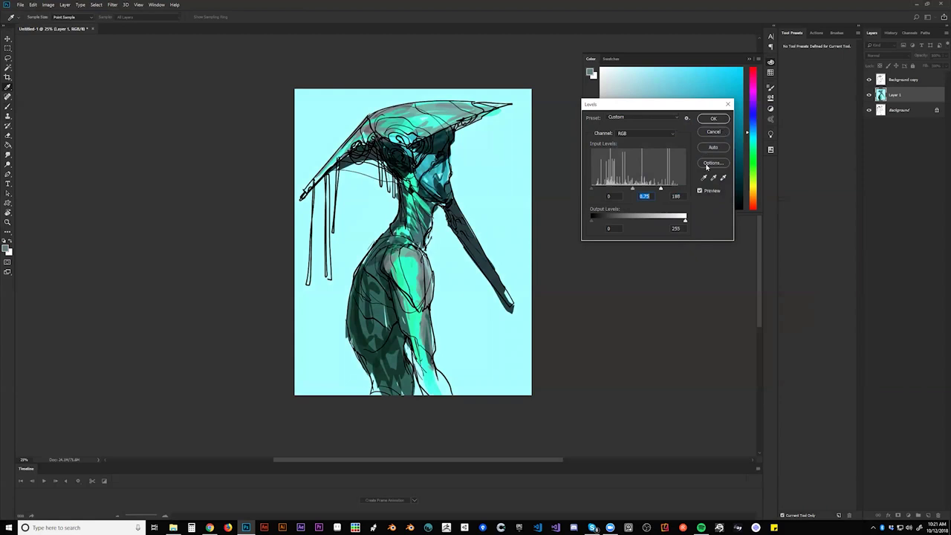
click(715, 134)
key(b)
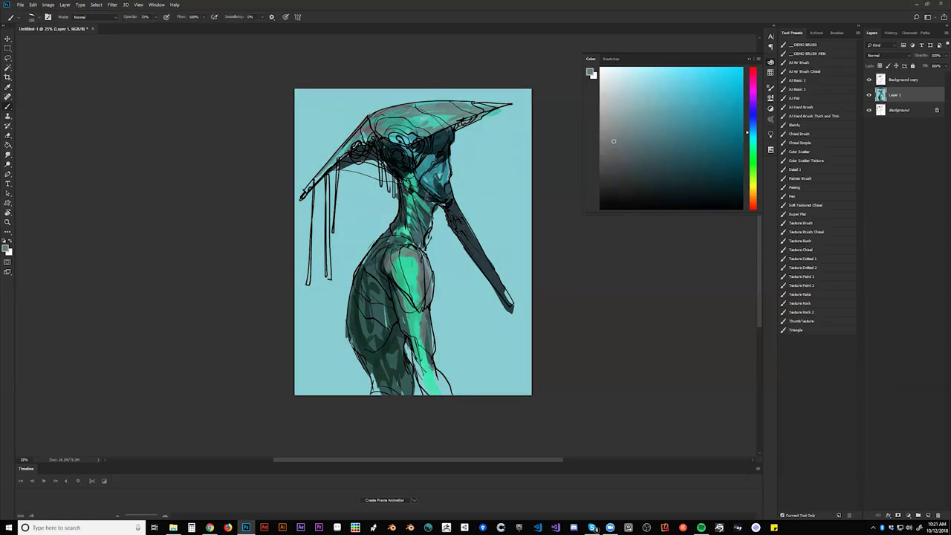
- Paint light cyan highlights on the cheek and jaw, lowering the brush opacity to 40%
click(660, 88)
drag(433, 157, 435, 197)
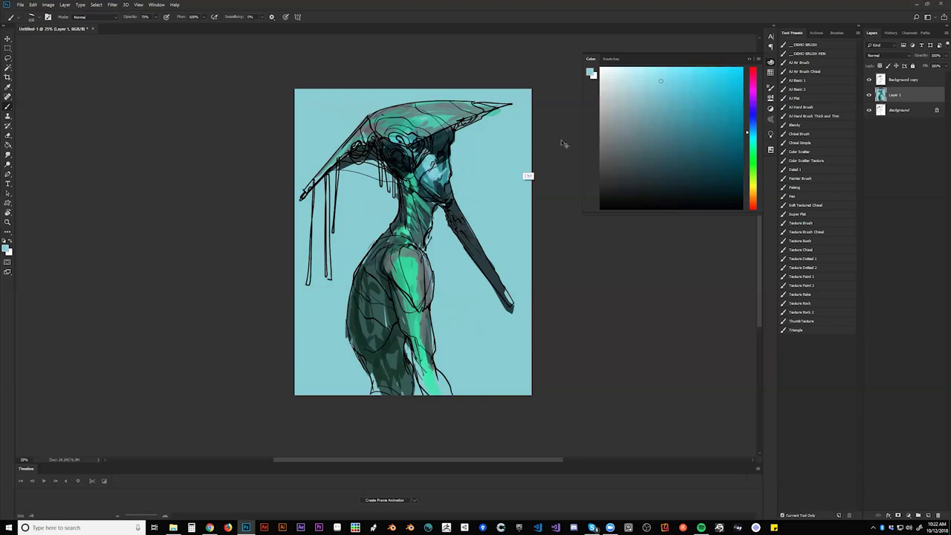
key(4)
drag(426, 160, 437, 187)
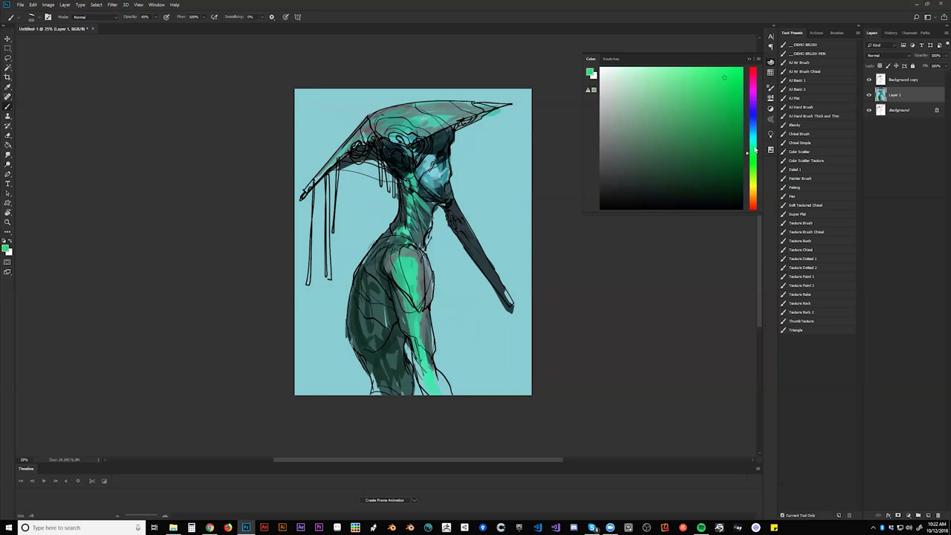
- Glaze bright turquoise over the jaw and upper neck at 30% brush opacity
click(754, 142)
key(3)
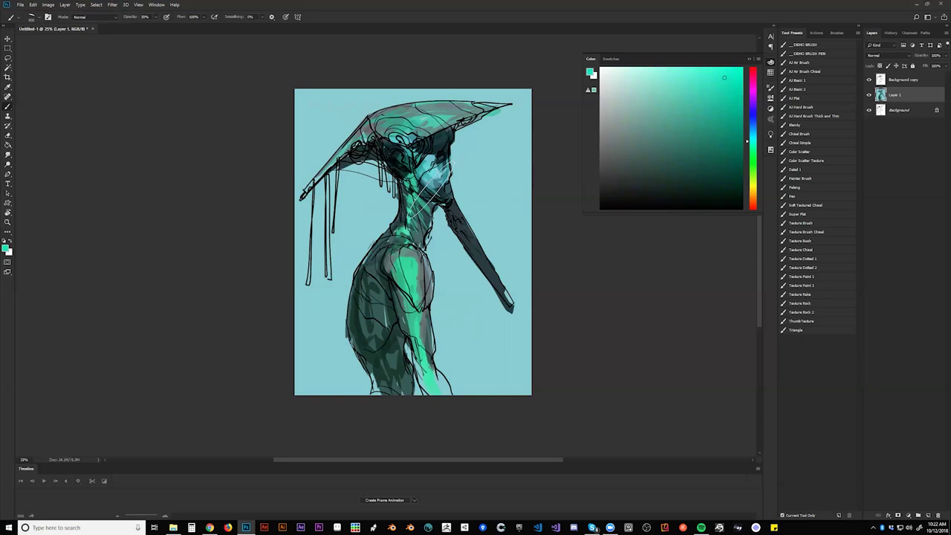
mouse_move(419, 178)
mouse_down()
mouse_move(419, 207)
mouse_move(421, 185)
mouse_up()
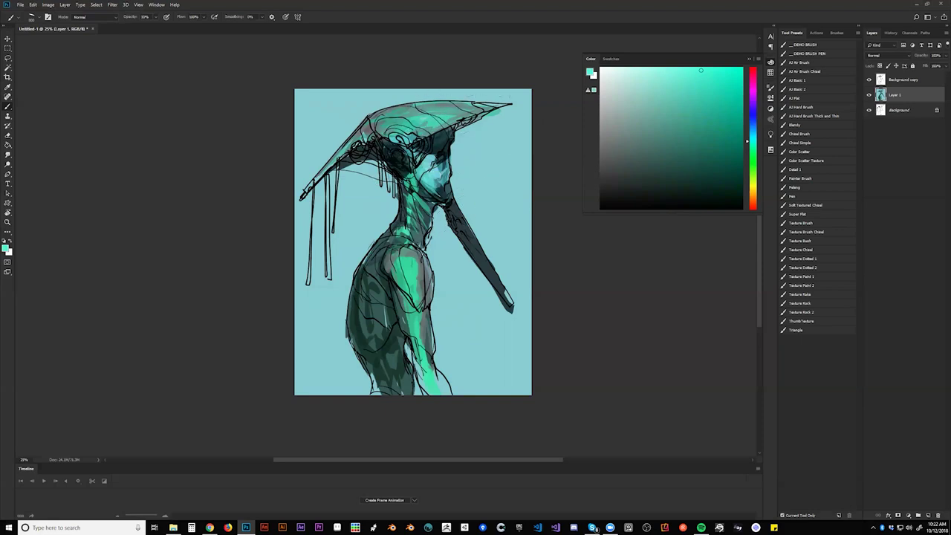
- Glaze a pale yellow over the shoulder and torso to warm the dark green areas
drag(752, 146, 752, 183)
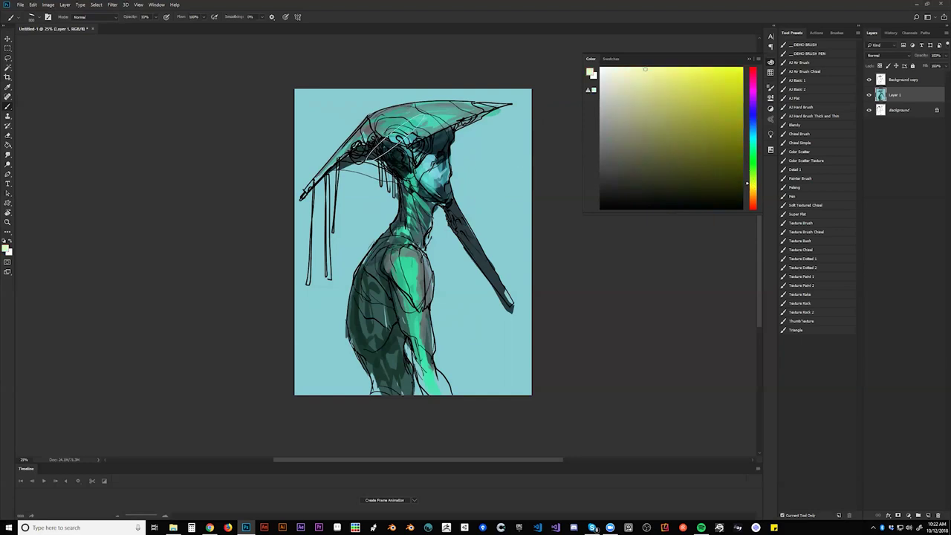
key(ctrl+z)
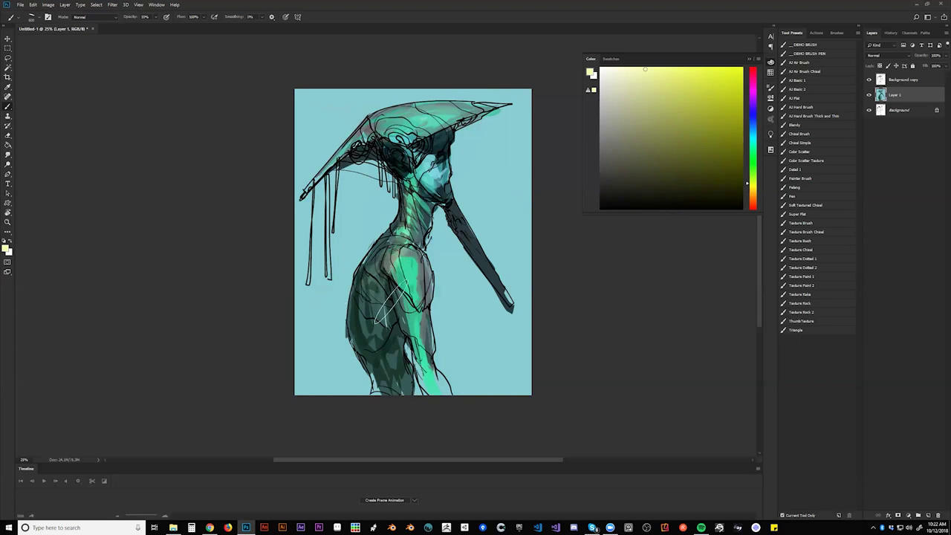
mouse_move(362, 303)
mouse_down()
mouse_move(392, 370)
mouse_move(389, 393)
mouse_move(404, 390)
mouse_up()
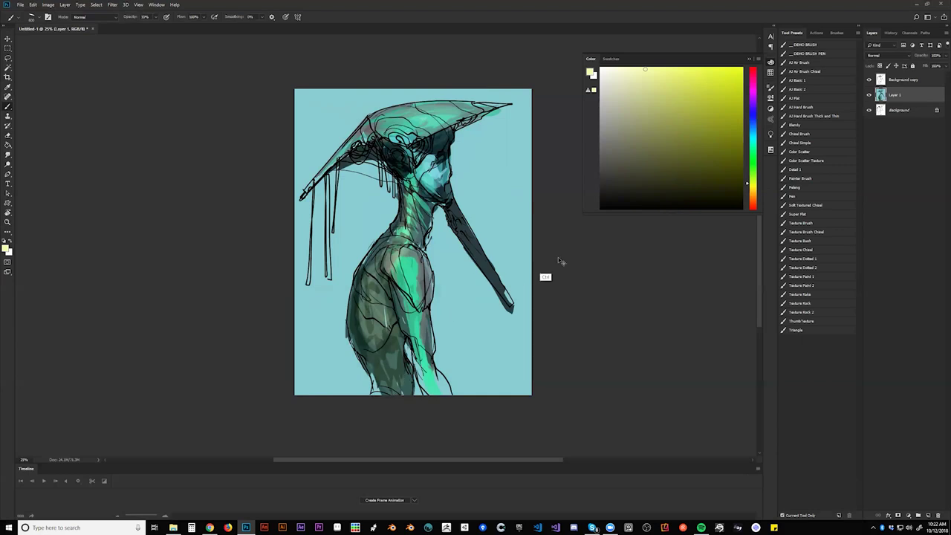
- Warm the lower face with pale yellow strokes using a smaller brush on the mirrored canvas, restoring its orientation at the end
key(ctrl+f)
key([)
key([)
key([)
mouse_move(377, 192)
mouse_down()
mouse_move(382, 185)
mouse_move(394, 198)
mouse_up()
drag(383, 164, 387, 194)
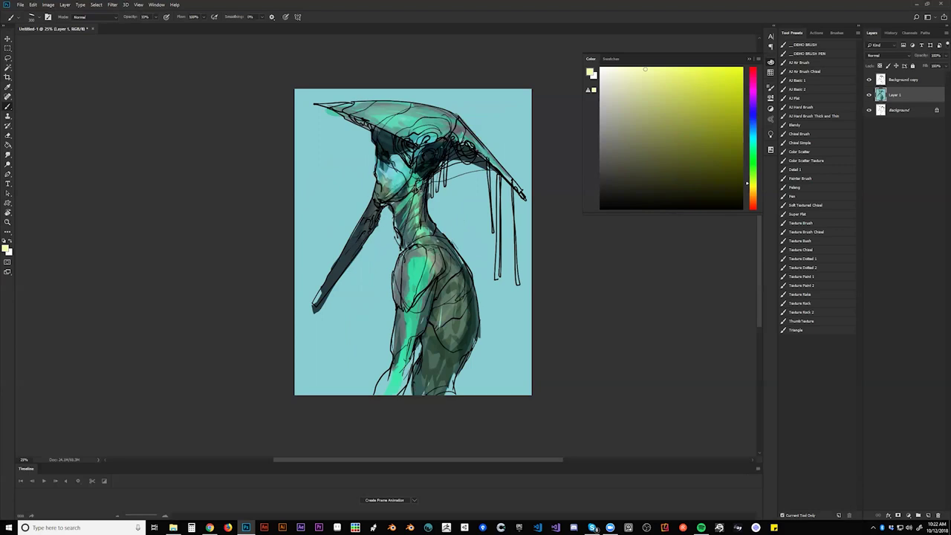
key(ctrl+h)
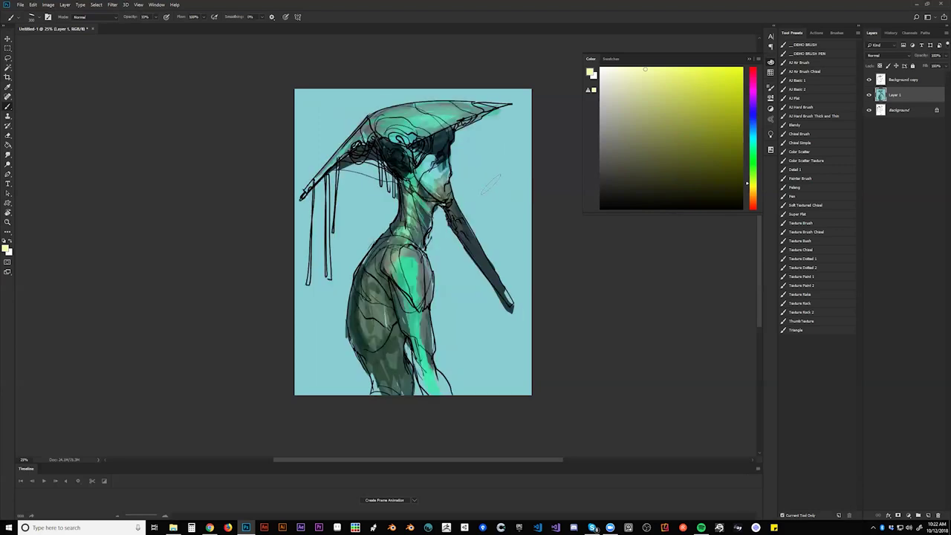
- Shade the jaw and neck softly with black, and mirror the canvas
key(d)
mouse_move(422, 169)
mouse_down()
mouse_move(436, 195)
mouse_move(427, 141)
mouse_move(445, 195)
mouse_move(404, 186)
mouse_move(428, 199)
mouse_move(414, 188)
mouse_move(417, 216)
mouse_up()
key(ctrl+h)
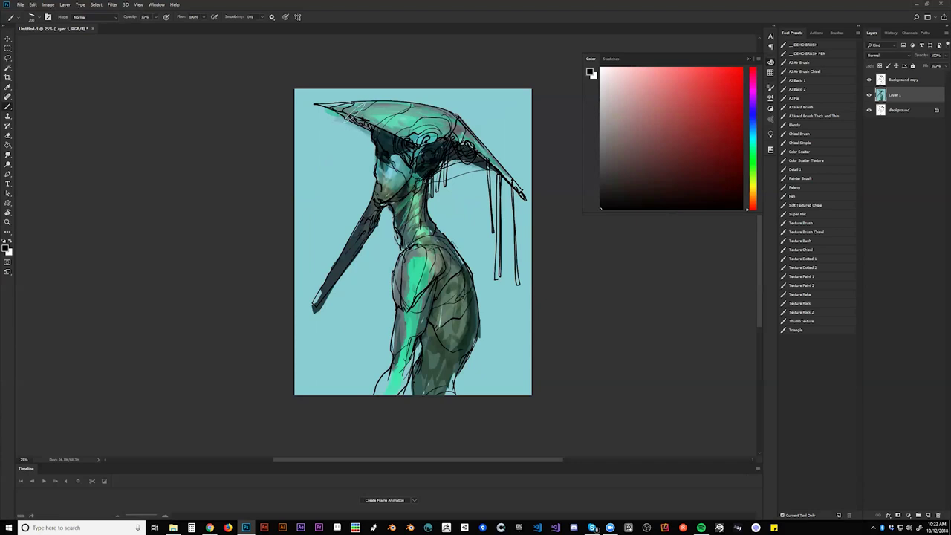
- Darken the hat's crown and brim with black strokes, reducing the brush size for the smaller areas
drag(371, 123, 426, 128)
drag(350, 110, 441, 116)
key(bracketleft)
key(bracketleft)
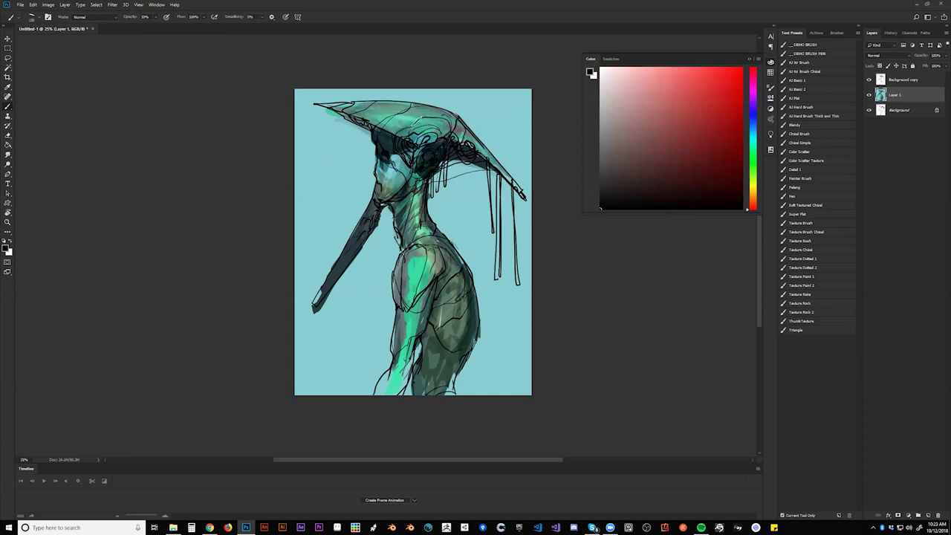
mouse_move(415, 127)
mouse_down()
mouse_move(399, 133)
mouse_move(408, 126)
mouse_up()
- Restore the canvas orientation and paint light green accents on the hat's crown with sampled colors at 60% opacity
alt+click(414, 144)
alt+click(416, 141)
key(ctrl+shift+h)
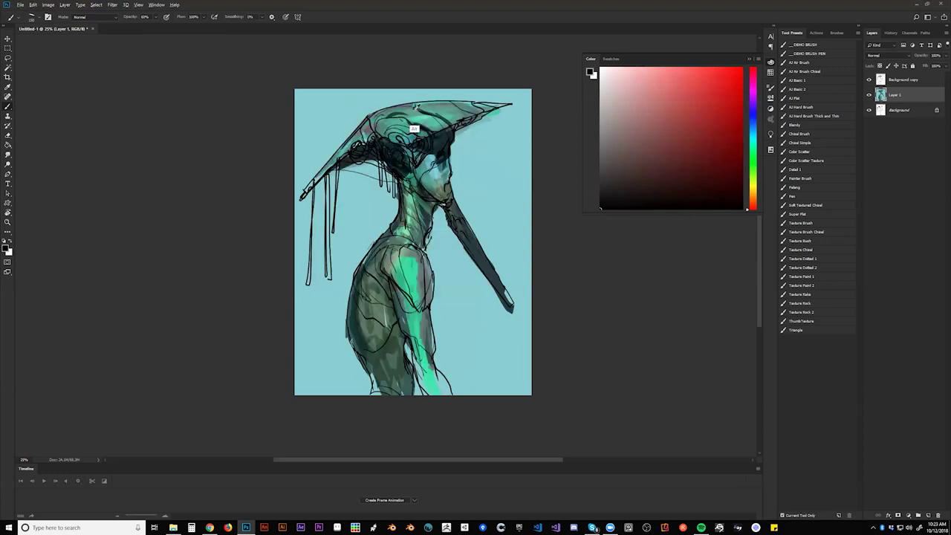
alt+click(404, 113)
alt+click(424, 114)
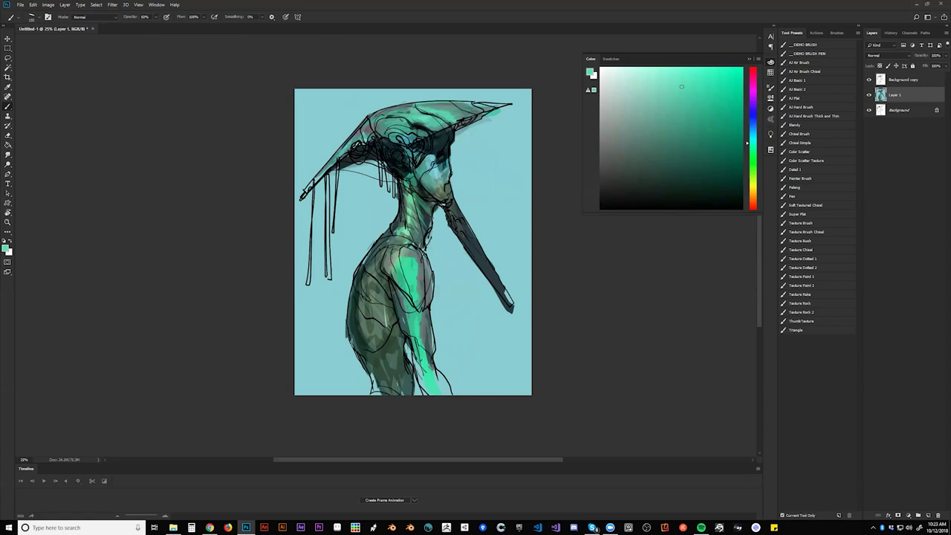
- Brighten the hat's crown and the neck with teal, and darken the torso with a sampled green shifted to near-black
drag(416, 105, 474, 104)
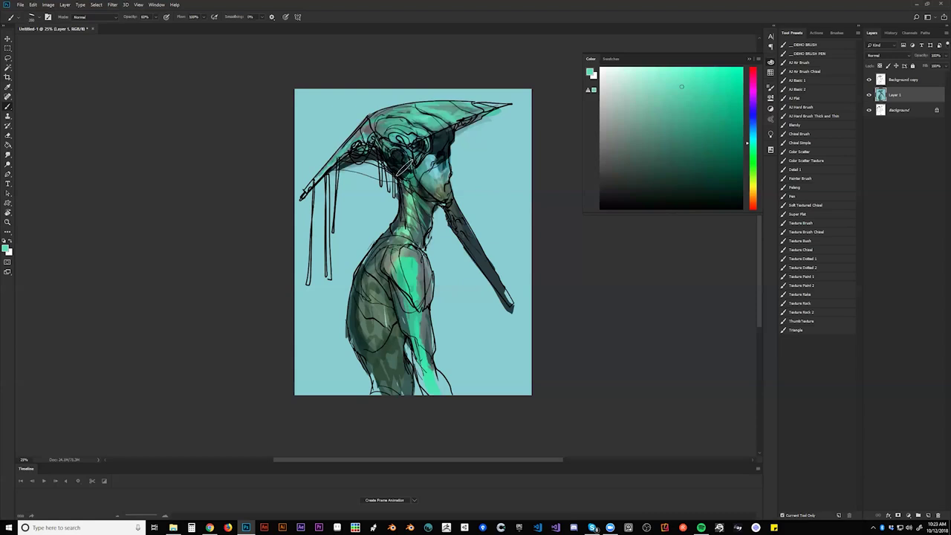
alt+click(410, 217)
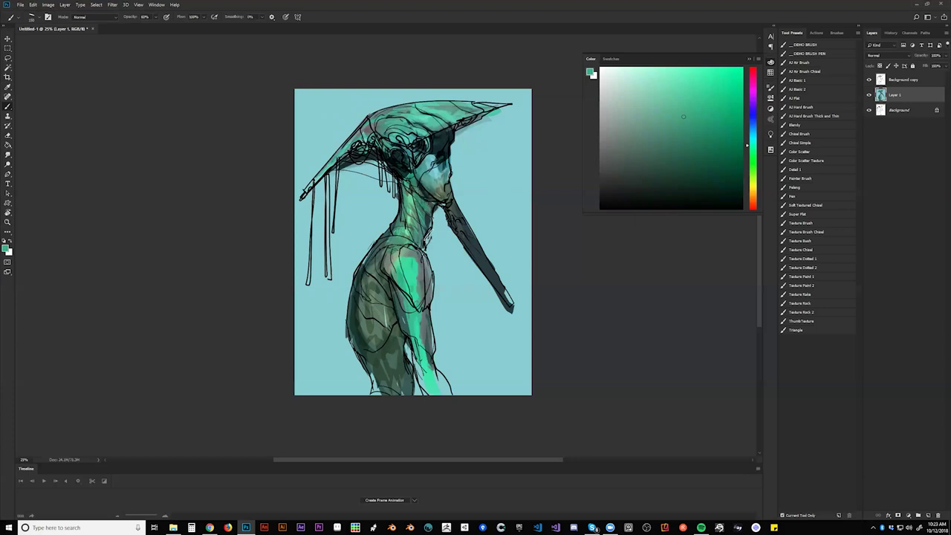
alt+click(385, 321)
mouse_move(682, 171)
mouse_down()
mouse_move(659, 193)
mouse_move(634, 197)
mouse_up()
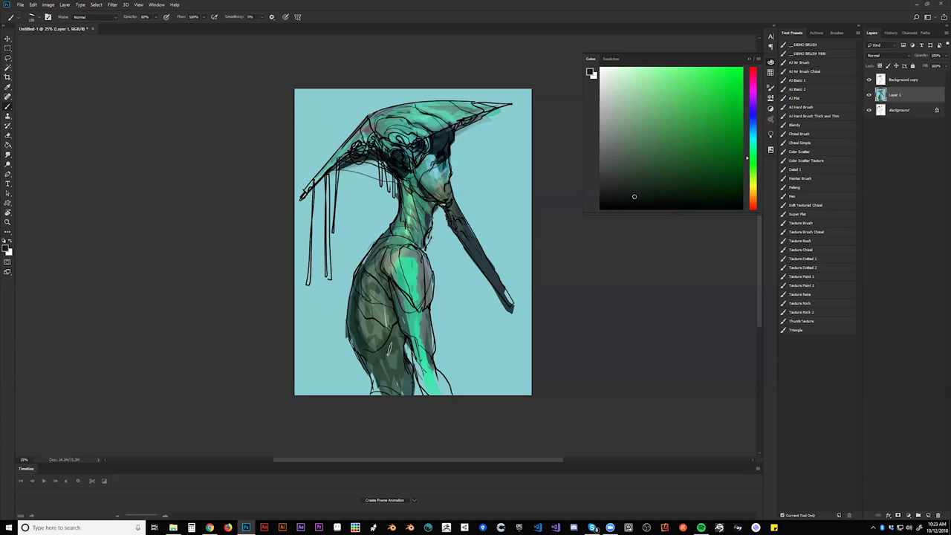
mouse_move(374, 285)
mouse_down()
mouse_move(385, 301)
mouse_move(368, 314)
mouse_move(372, 289)
mouse_move(373, 345)
mouse_move(385, 327)
mouse_move(400, 372)
mouse_move(393, 334)
mouse_move(372, 371)
mouse_move(389, 328)
mouse_move(408, 408)
mouse_up()
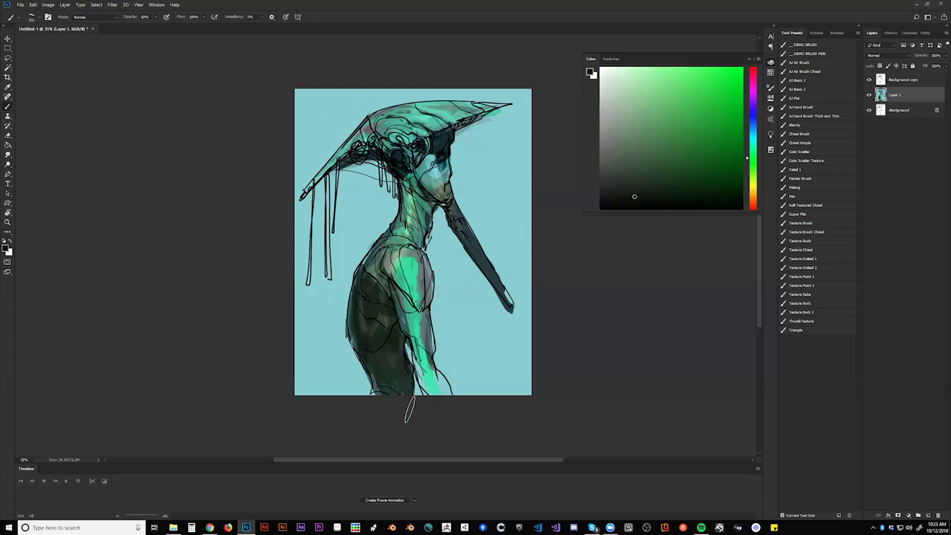
- Darken the hat's rear point with near-black green strokes on the mirrored canvas, restoring its orientation at the end
key(ctrl+shift+h)
mouse_move(464, 136)
mouse_down()
mouse_move(456, 134)
mouse_move(526, 197)
mouse_up()
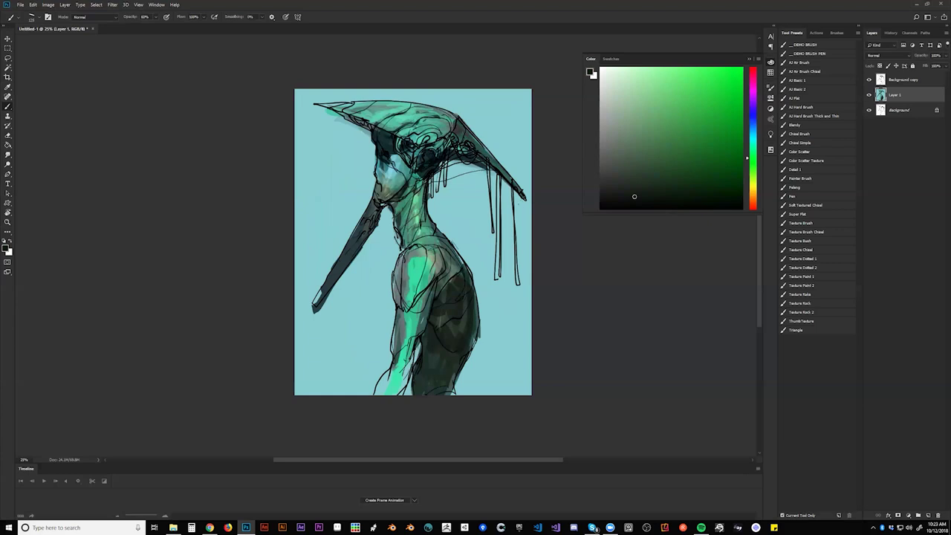
mouse_move(455, 130)
mouse_down()
mouse_move(469, 156)
mouse_move(517, 189)
mouse_up()
key(z)
alt+click(515, 209)
alt+click(515, 209)
key(F2)
click(497, 188)
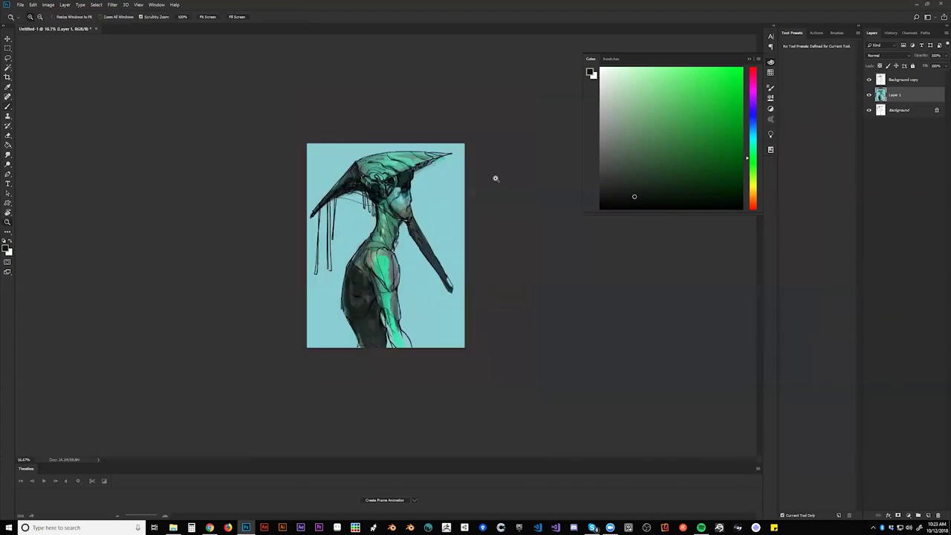
click(497, 188)
- Darken the hat's front tip with black and clean up the silhouette's edges with the sampled background blue
key(b)
key(d)
mouse_move(468, 107)
mouse_down()
mouse_move(447, 110)
mouse_move(476, 105)
mouse_move(450, 118)
mouse_up()
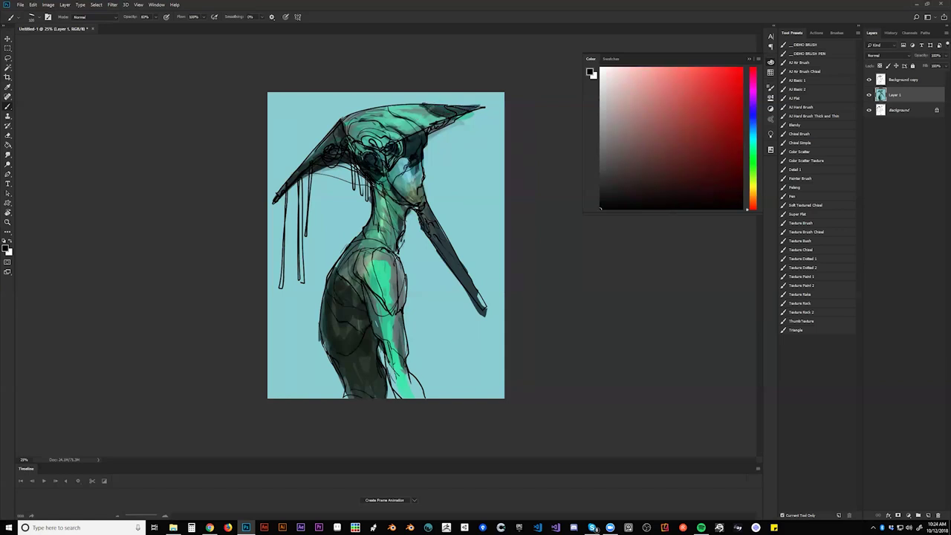
alt+click(496, 110)
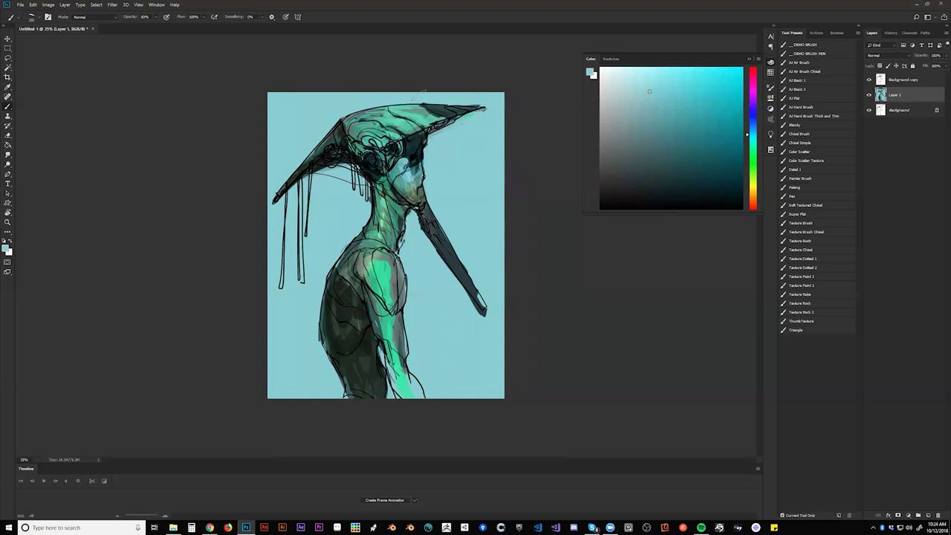
alt+click(473, 200)
alt+click(471, 203)
alt+click(468, 211)
ctrl+click(456, 237)
ctrl+click(454, 227)
ctrl+click(453, 211)
- Rework the side of the head and the upper neck with black and sampled green tones
alt+click(401, 179)
key(d)
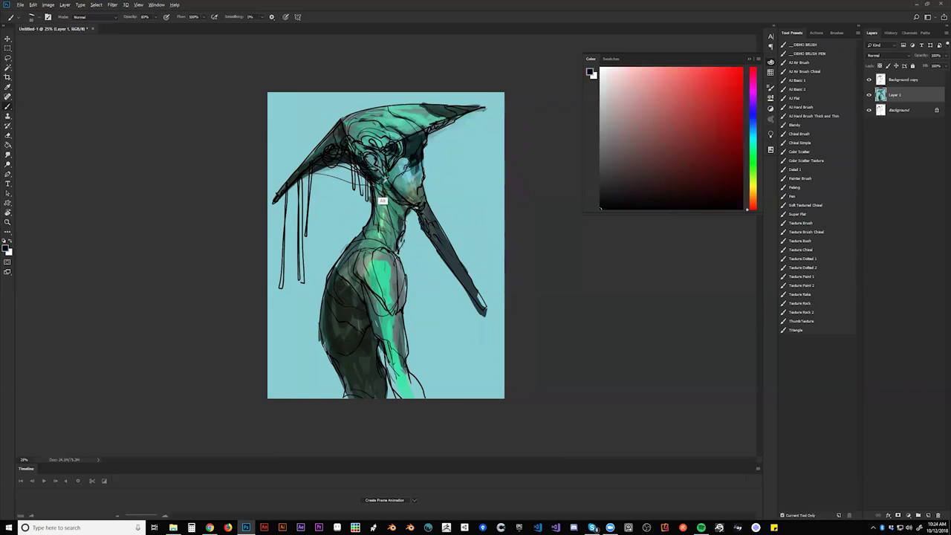
alt+click(382, 201)
alt+click(382, 201)
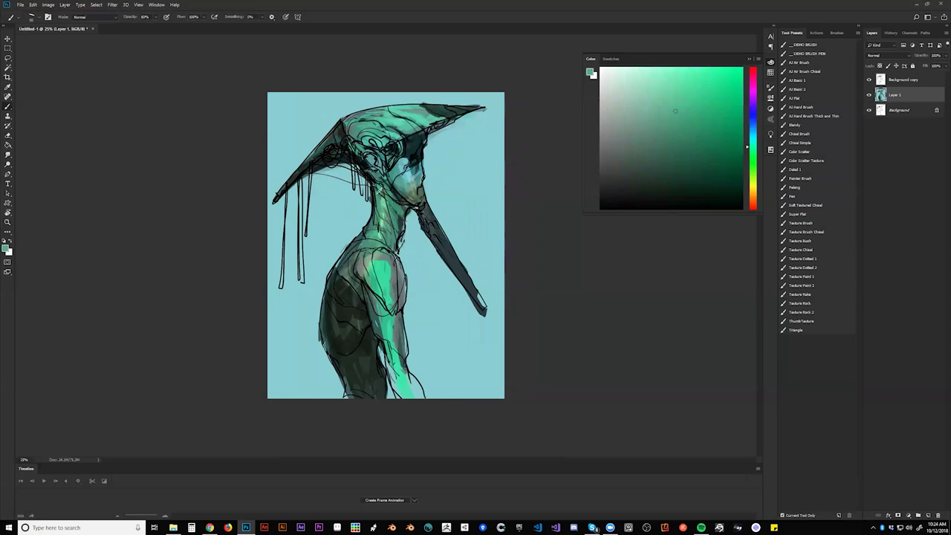
- Mirror the canvas and paint golden yellow and olive streaks from the beak's base along its length
key(ctrl+shift+h)
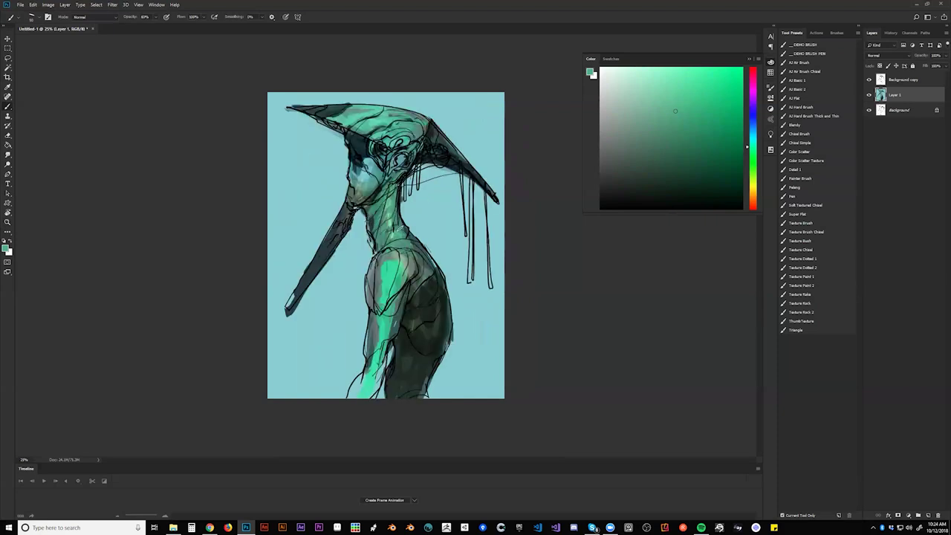
click(753, 191)
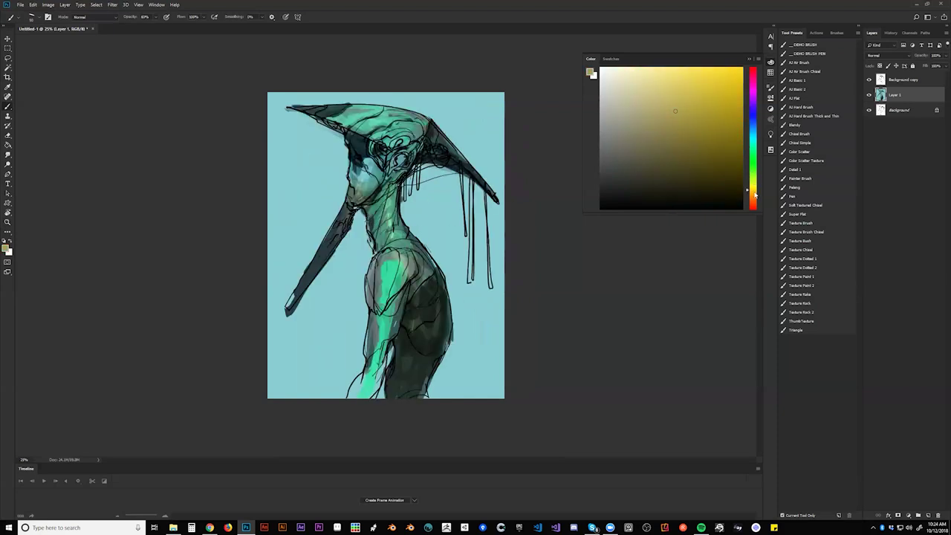
click(716, 74)
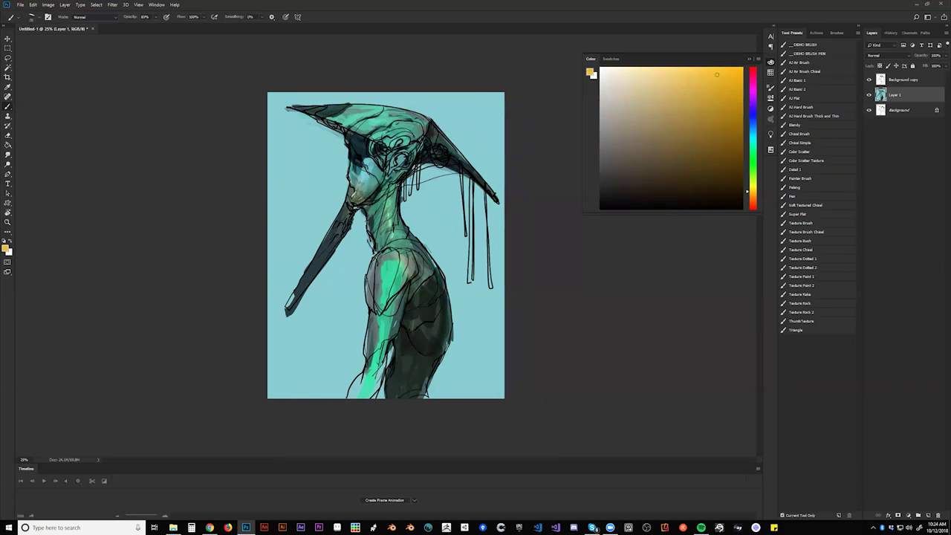
drag(349, 204, 340, 221)
key(d)
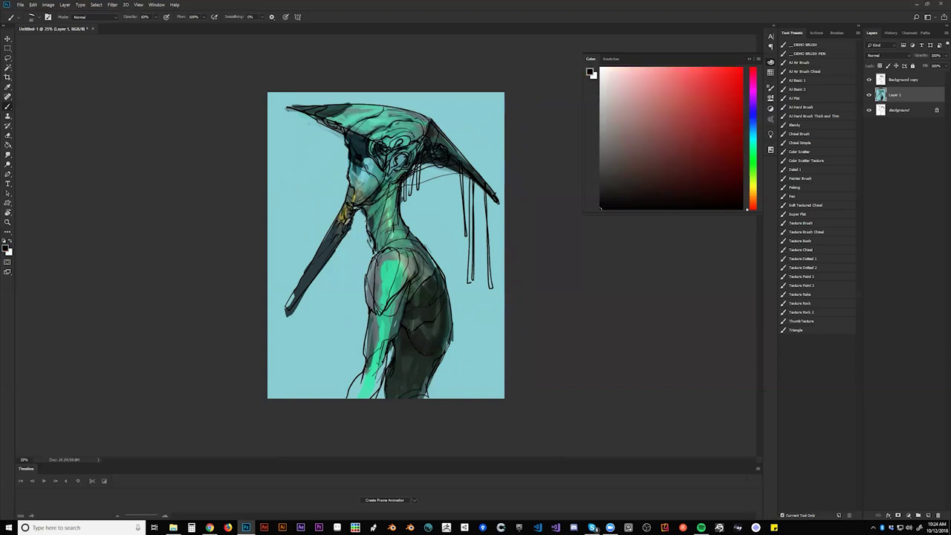
alt+click(340, 223)
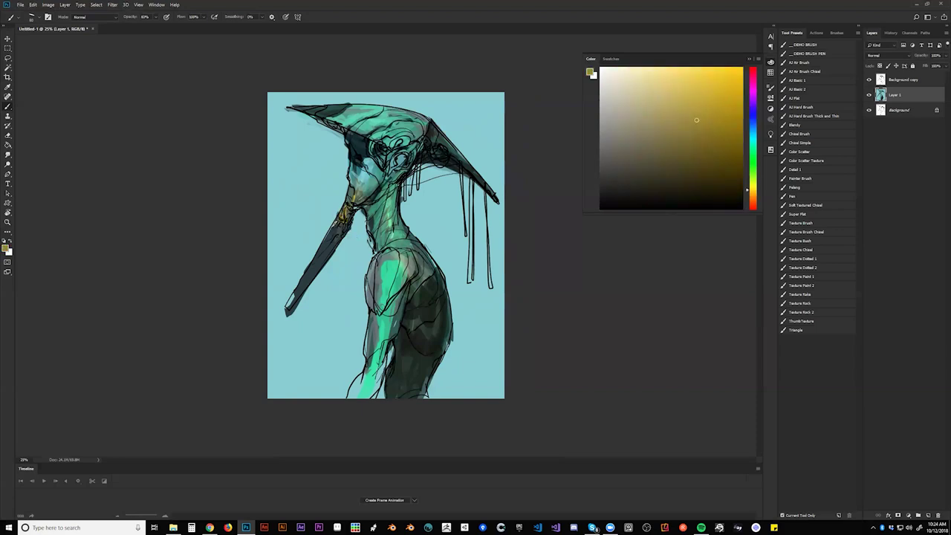
drag(339, 218, 296, 294)
- Reshape the beak's tip with sampled dark, olive and background-blue tones, and restore the canvas orientation
alt+click(300, 299)
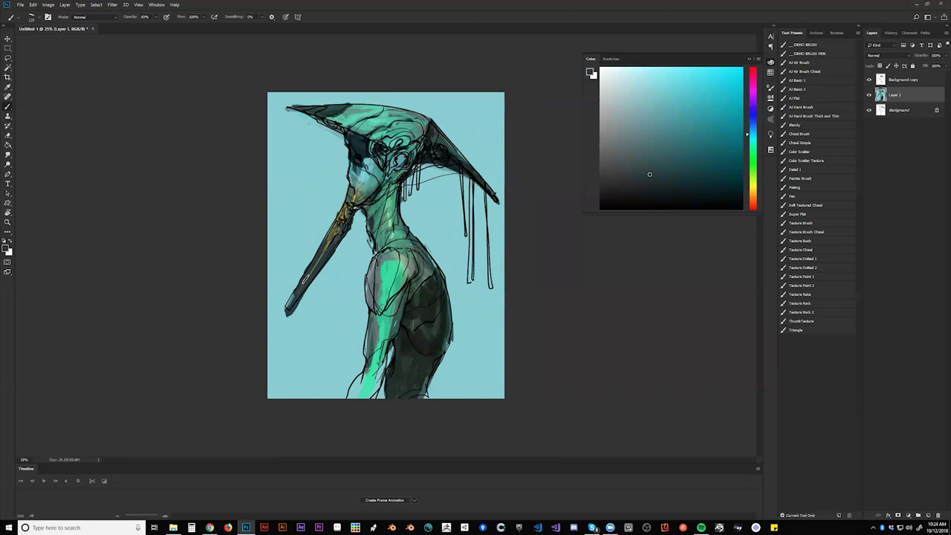
alt+click(308, 291)
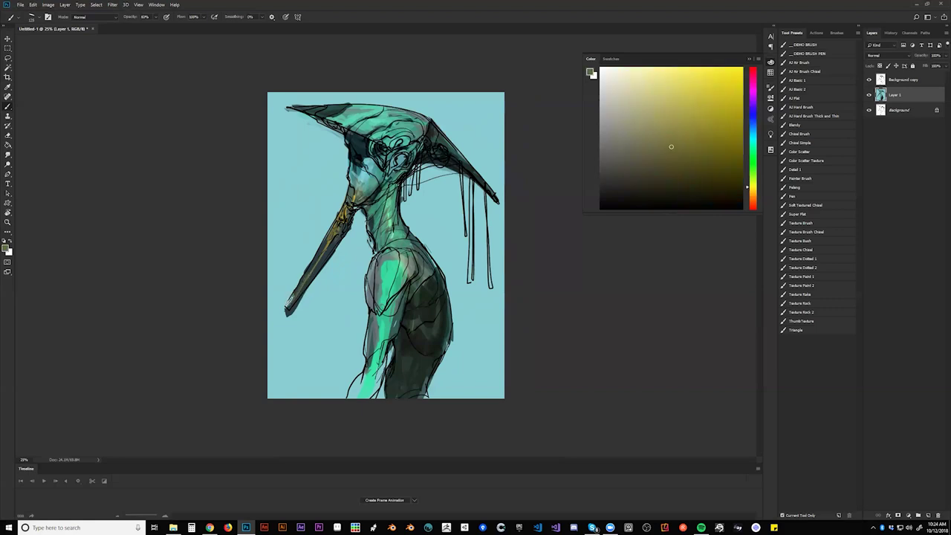
alt+click(310, 321)
drag(291, 317, 301, 298)
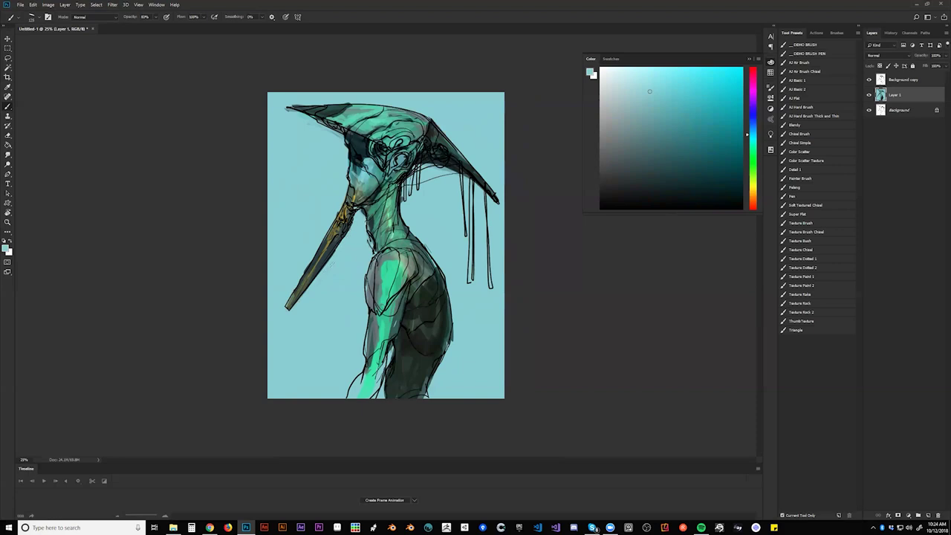
key(F2)
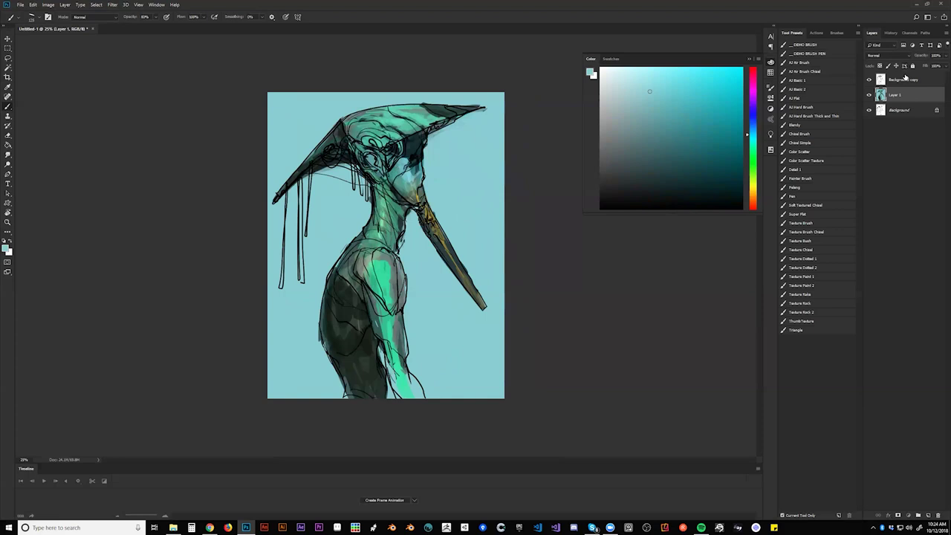
- Reduce the fill of the Background copy line-art layer to 49%, and reselect Layer 1 for painting
click(907, 78)
drag(926, 66, 909, 73)
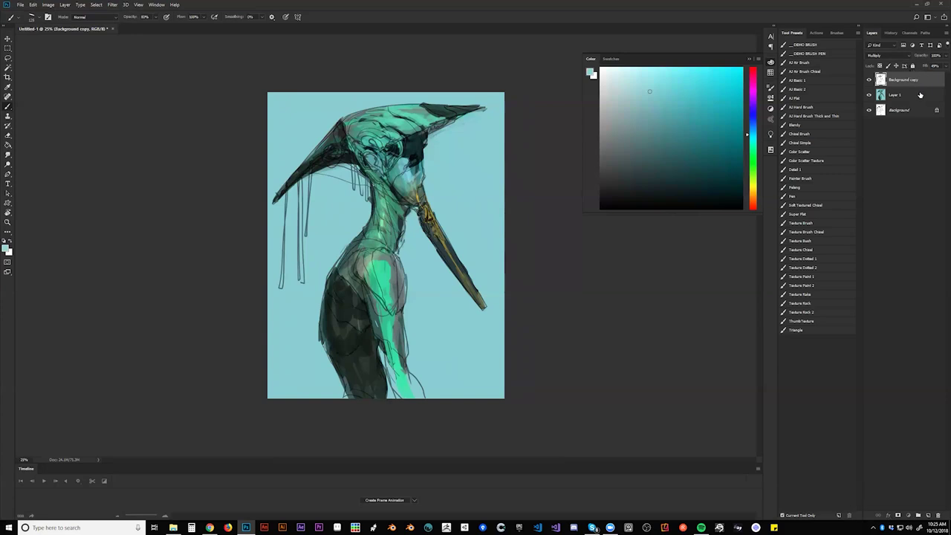
click(920, 95)
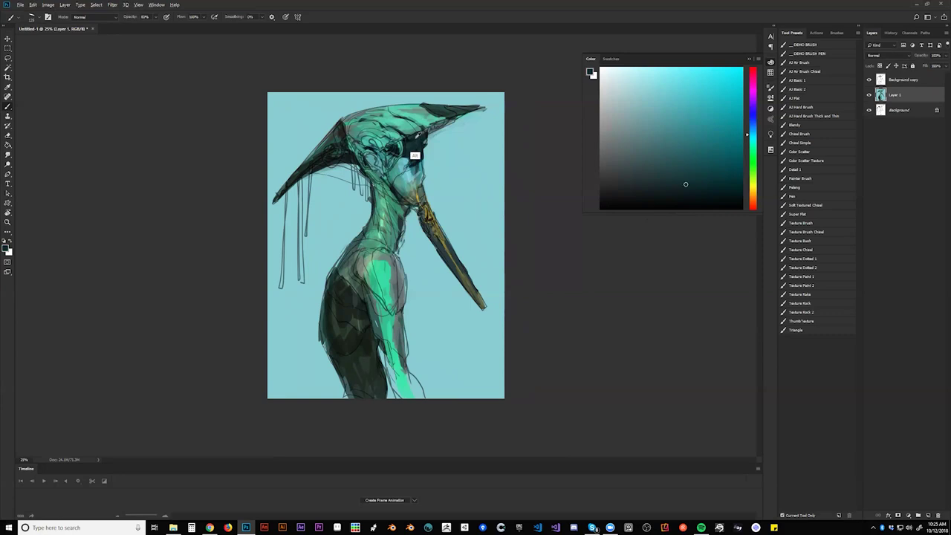
- Deepen the shadow on the face beneath the hat with black, switching to the AJ Basic 2 brush preset at a larger size
key(d)
mouse_move(410, 138)
mouse_down()
mouse_move(425, 132)
mouse_move(419, 152)
mouse_up()
click(784, 91)
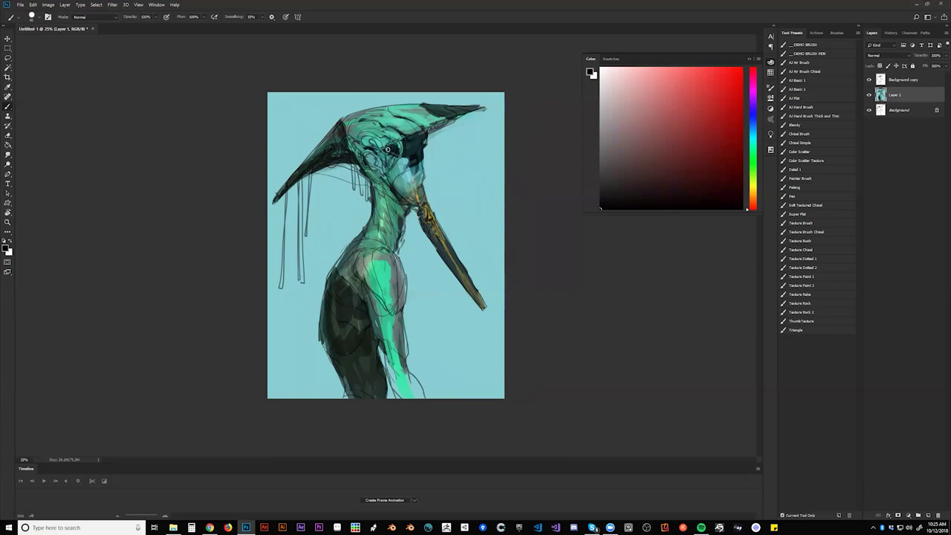
key(])
key(])
key(])
key(])
key(])
mouse_move(421, 136)
mouse_down()
mouse_move(392, 153)
mouse_move(416, 147)
mouse_move(393, 153)
mouse_move(419, 163)
mouse_move(419, 176)
mouse_up()
- Soften the shadow around the eye with sampled dark blue tones on the mirrored canvas, restoring its orientation at the end
key(ctrl+shift+h)
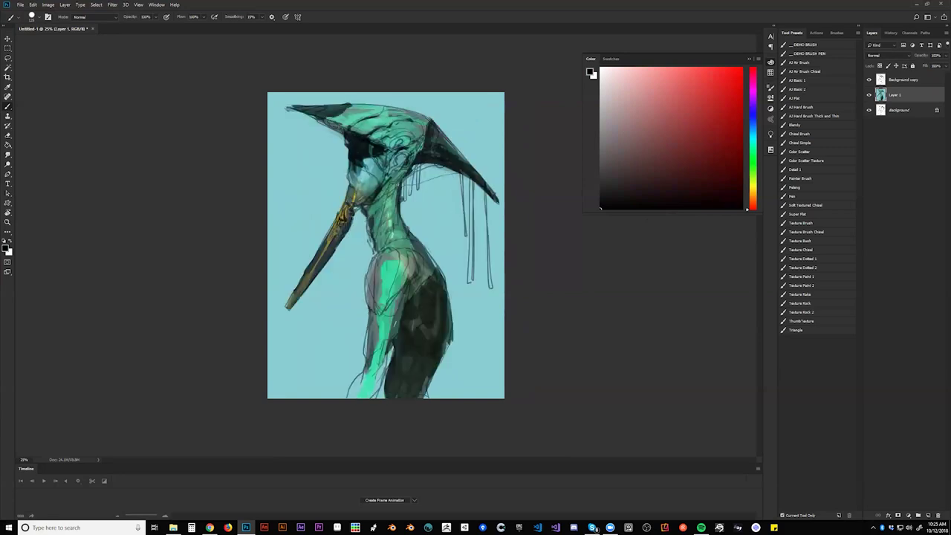
alt+click(370, 186)
key(])
key(])
drag(358, 154, 360, 141)
alt+click(364, 147)
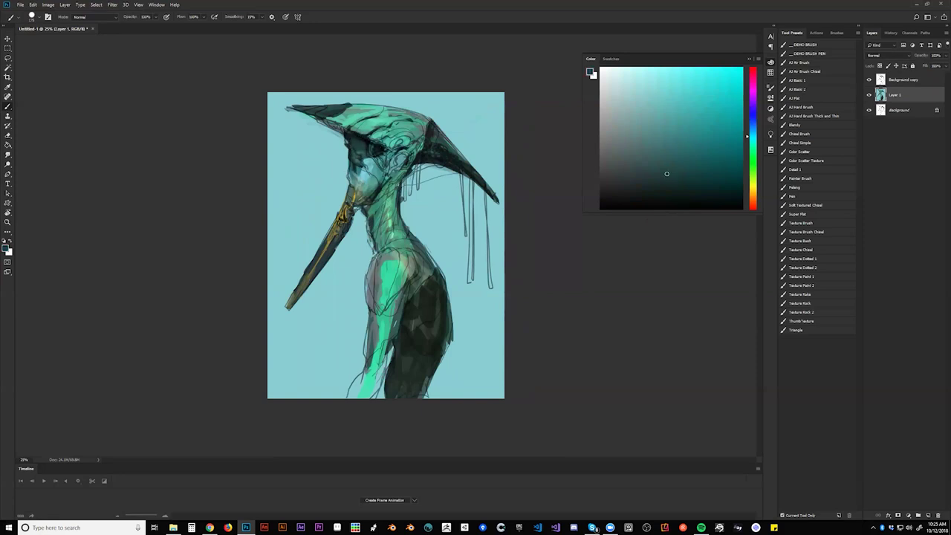
key(ctrl+f)
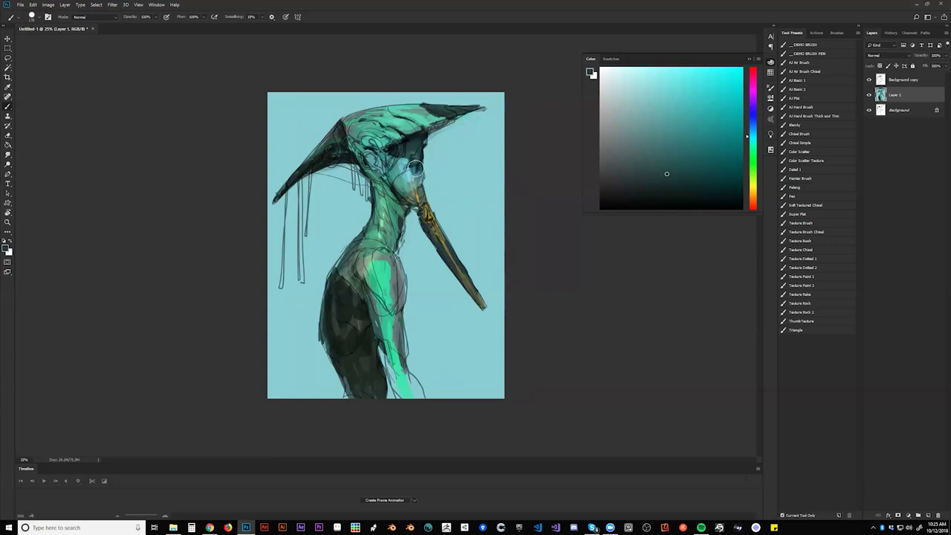
- Highlight the cheek with light cyan, and the hat's crown and neck with light mint using a larger brush
click(661, 78)
drag(420, 166, 410, 196)
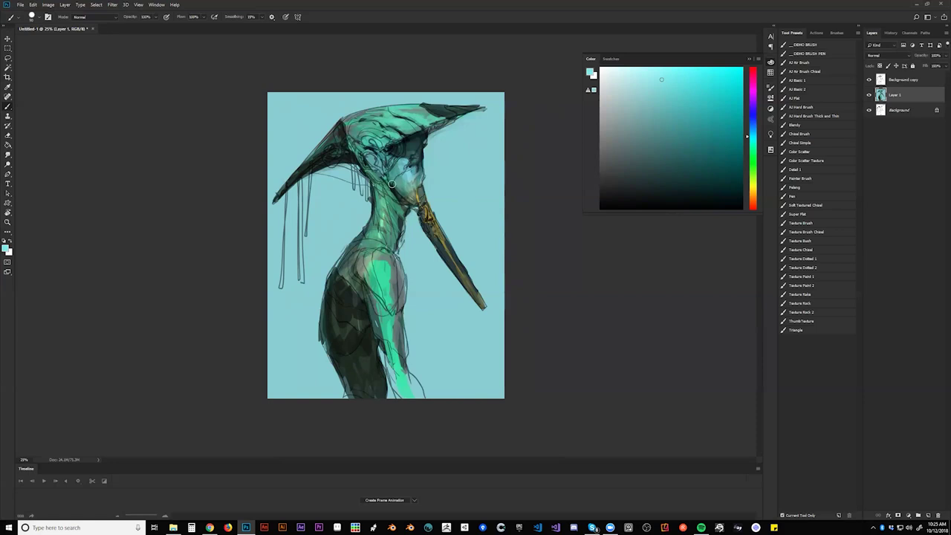
alt+click(394, 147)
click(678, 67)
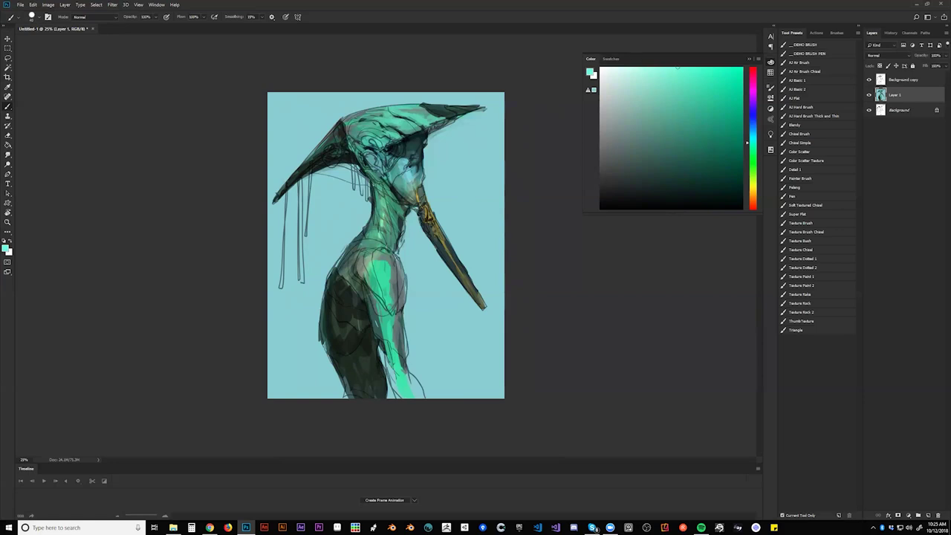
key(bracketright)
key(bracketright)
key(bracketright)
key(bracketright)
mouse_move(361, 133)
mouse_down()
mouse_move(405, 117)
mouse_move(345, 135)
mouse_up()
drag(420, 115, 364, 118)
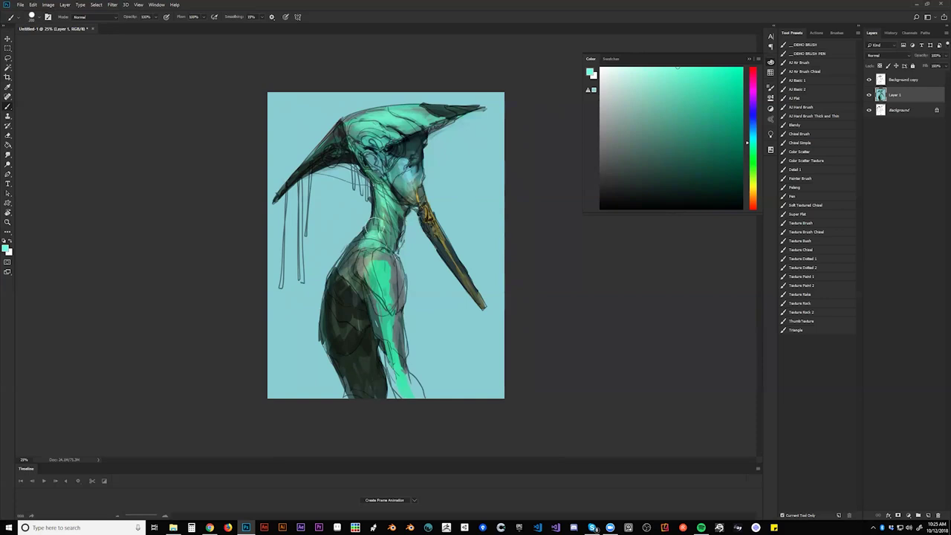
- Mirror the canvas and fill in the short strands hanging beneath the hat with sampled dark tones
key(z)
alt+click(389, 274)
alt+click(389, 274)
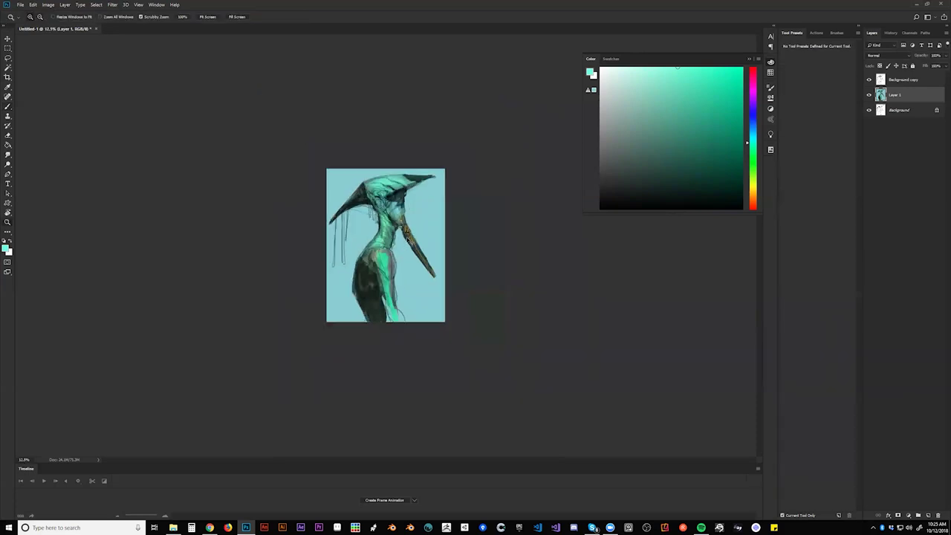
key(ctrl+shift+h)
click(402, 219)
click(402, 218)
key(b)
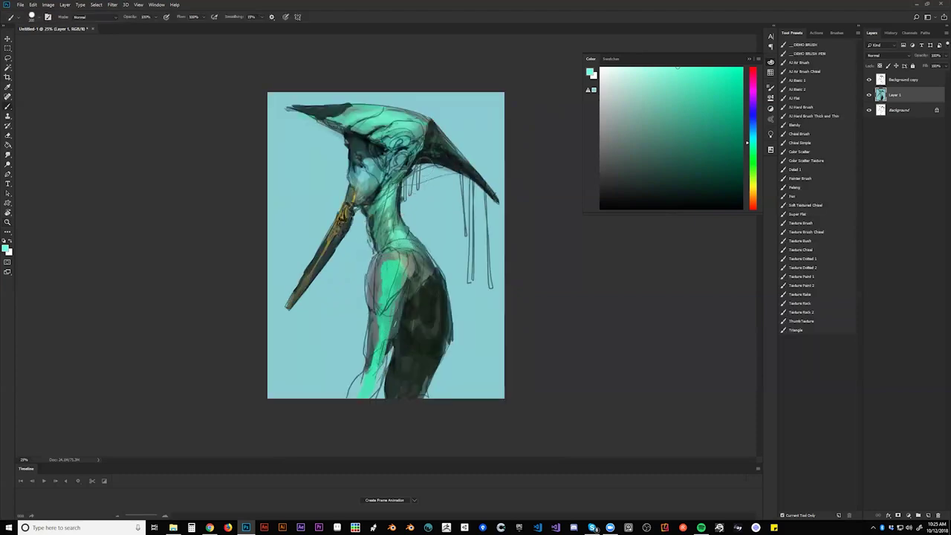
alt+click(423, 179)
drag(420, 165, 414, 184)
alt+click(417, 178)
drag(420, 165, 410, 195)
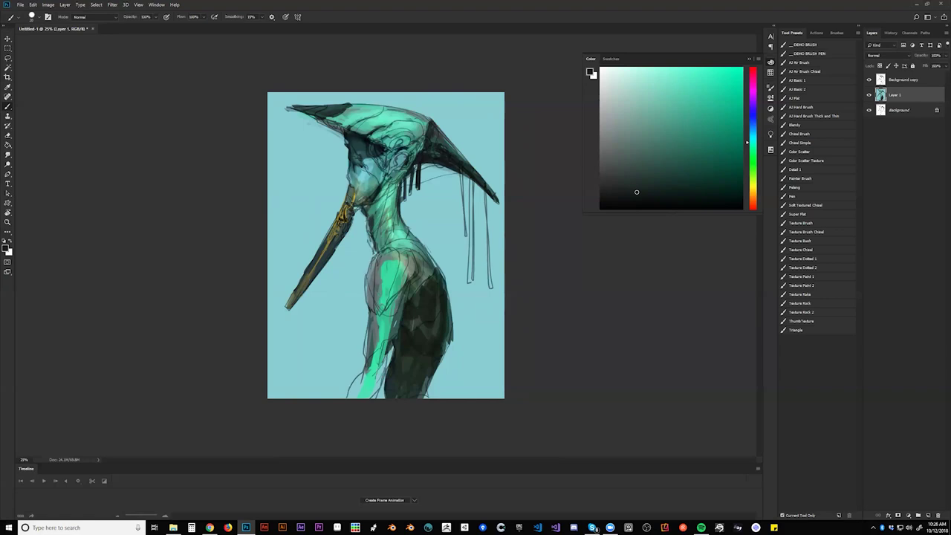
- Darken the ear area with black on the unmirrored canvas, and brighten the hat's crown with sampled mint green
key(z)
click(375, 225)
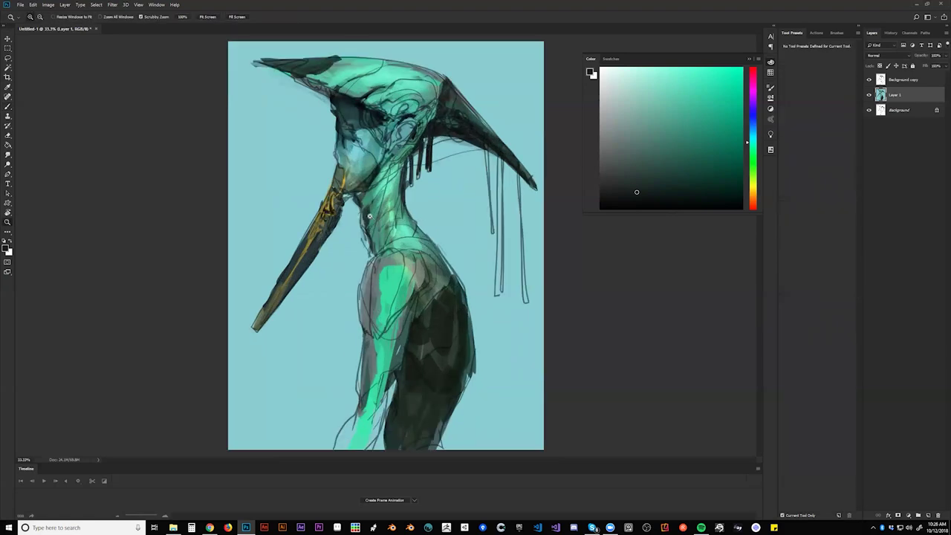
alt+click(378, 224)
key(ctrl+shift+h)
key(b)
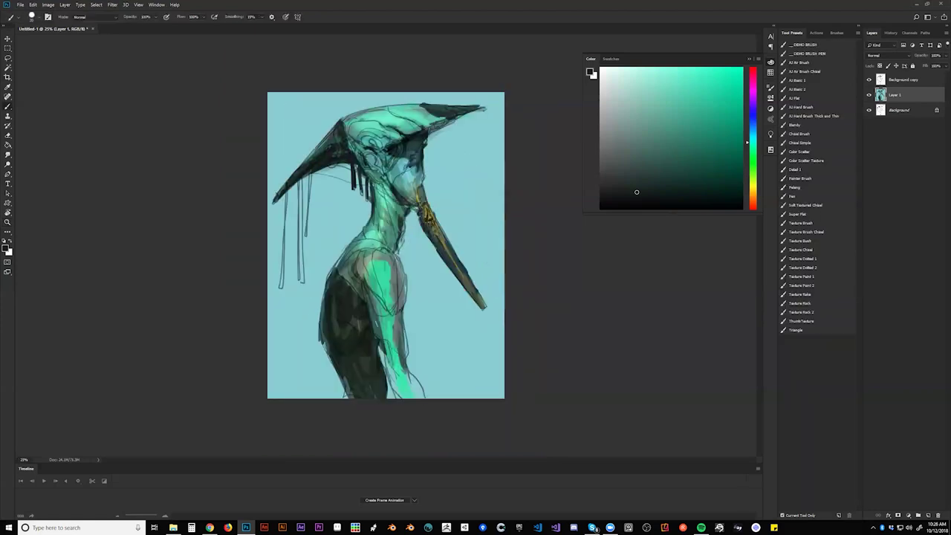
key(d)
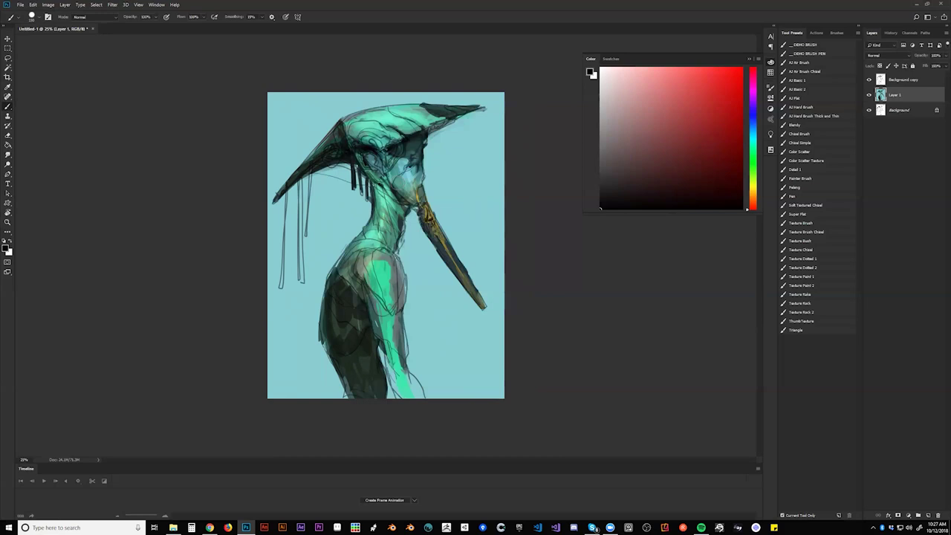
alt+click(389, 133)
mouse_move(348, 120)
mouse_down()
mouse_move(374, 111)
mouse_move(403, 130)
mouse_move(435, 112)
mouse_up()
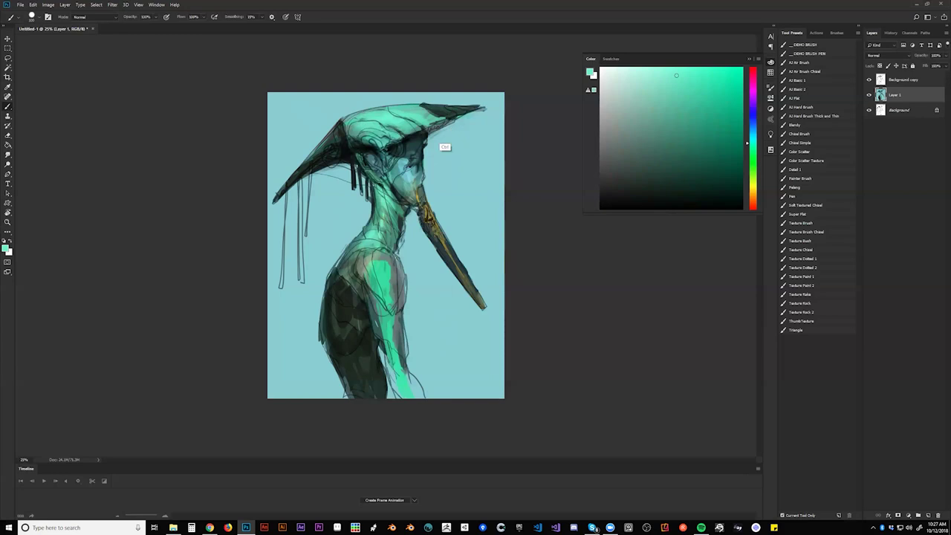
- Mirror the canvas to touch up the hat's lower edge with sampled mint and background blue, restoring its orientation at the end
key(ctrl+f)
alt+click(347, 114)
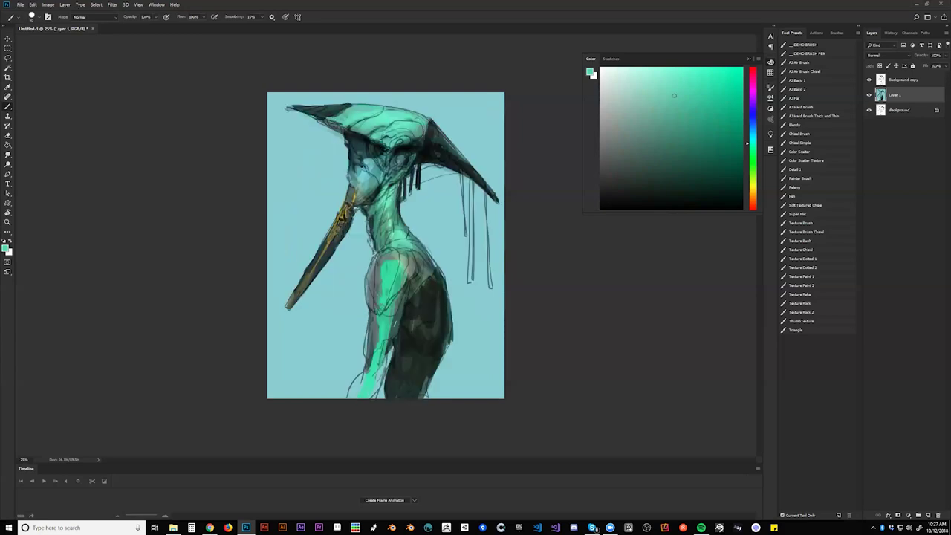
alt+click(358, 119)
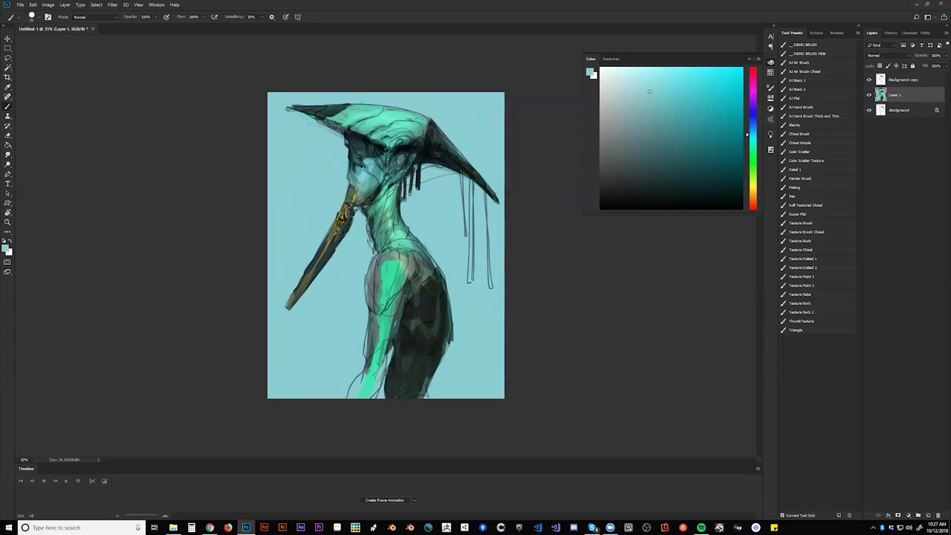
key(h)
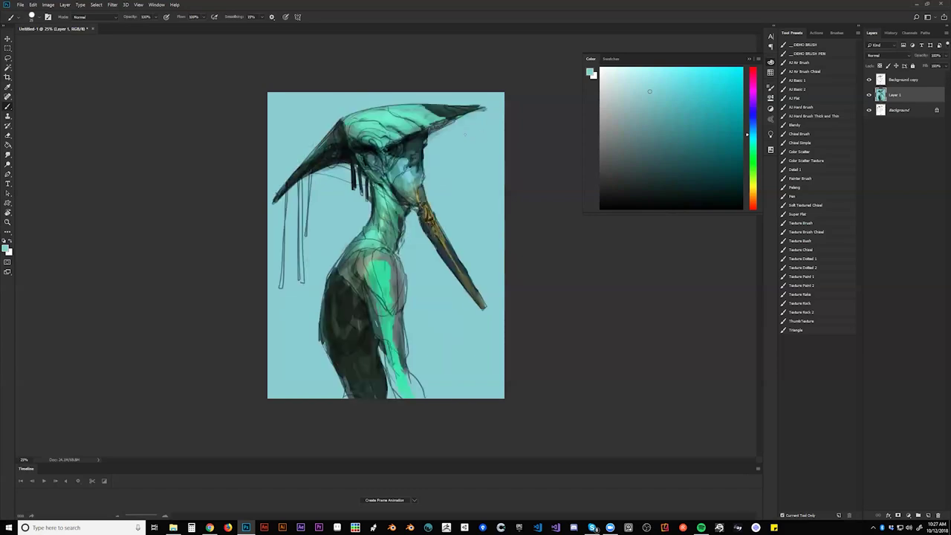
- Lighten the hat's crown with pale mint green using a larger brush
alt+click(349, 140)
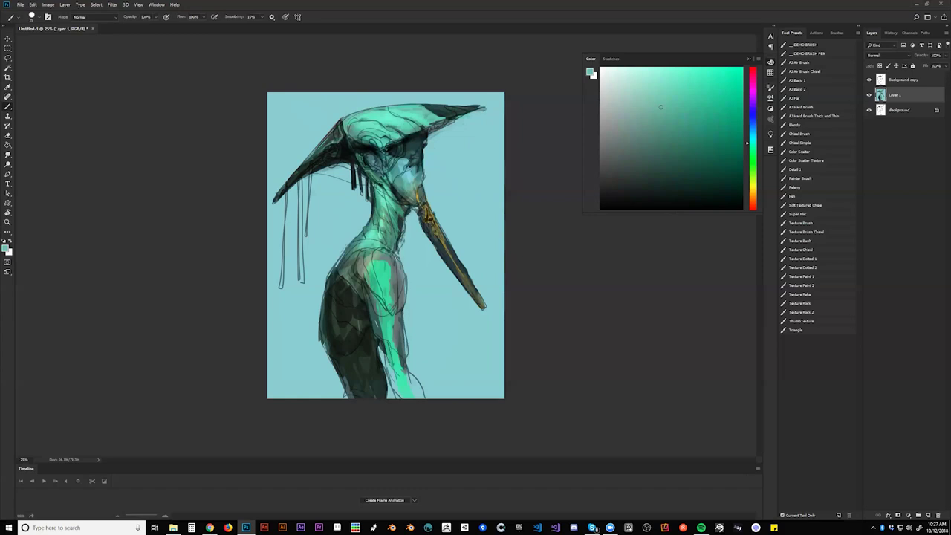
click(650, 72)
key(])
key(])
key(])
key(])
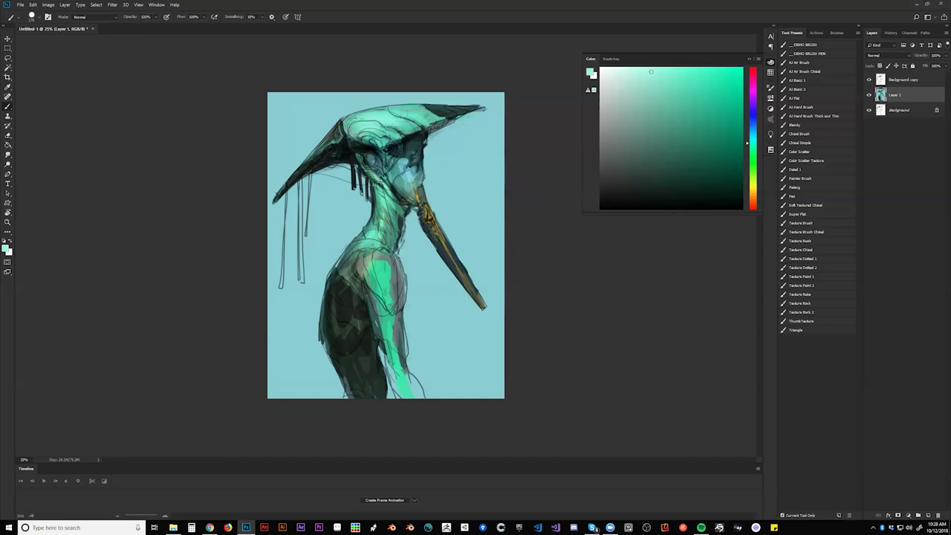
- Mirror the canvas and examine the whole figure's silhouette and values at a reduced view
key(z)
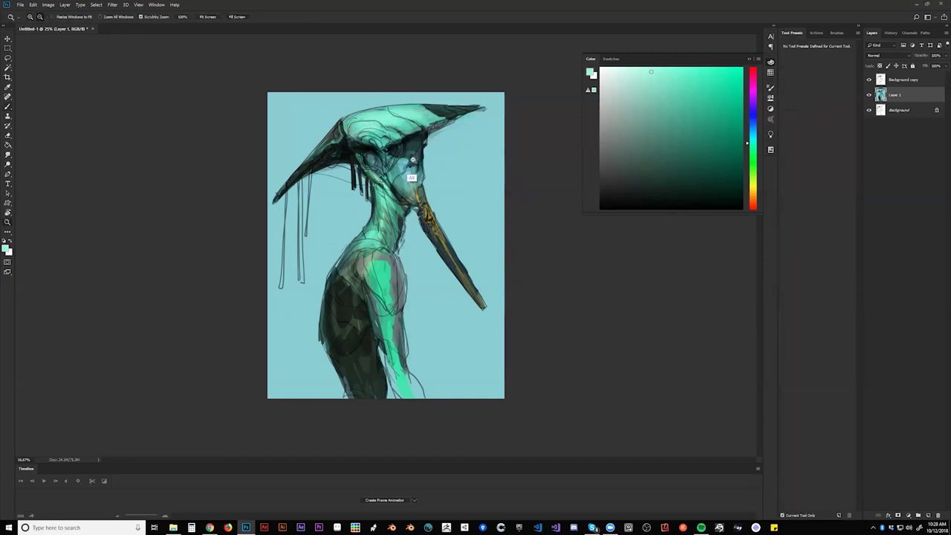
alt+click(402, 175)
alt+click(402, 175)
alt+click(402, 175)
key(ctrl+f)
key(ctrl+plus)
key(ctrl+plus)
key(ctrl+plus)
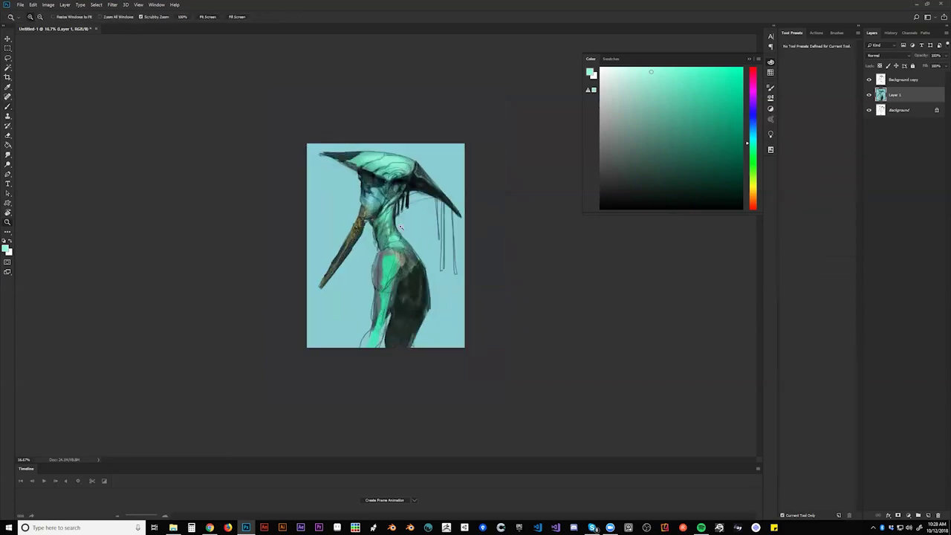
key(ctrl+shift+h)
key(ctrl+shift+h)
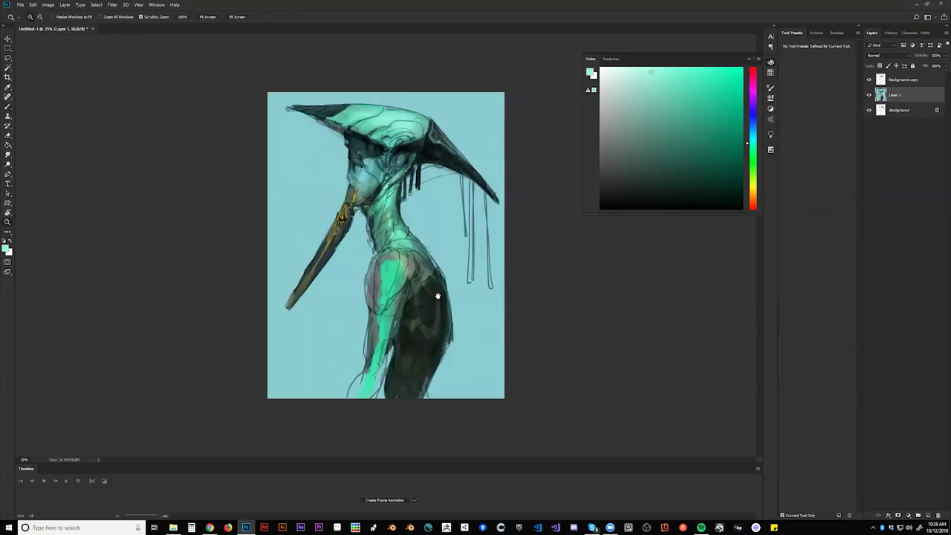
- Shade the front of the upper arm and the shoulder with black and sampled green tones
key(b)
key(d)
drag(376, 263, 376, 315)
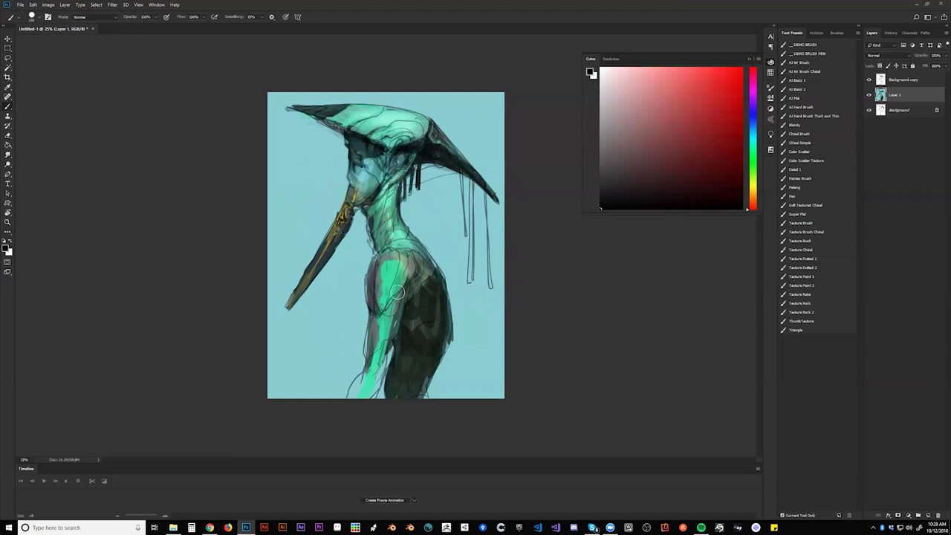
drag(370, 268, 377, 308)
drag(376, 269, 375, 301)
alt+click(375, 300)
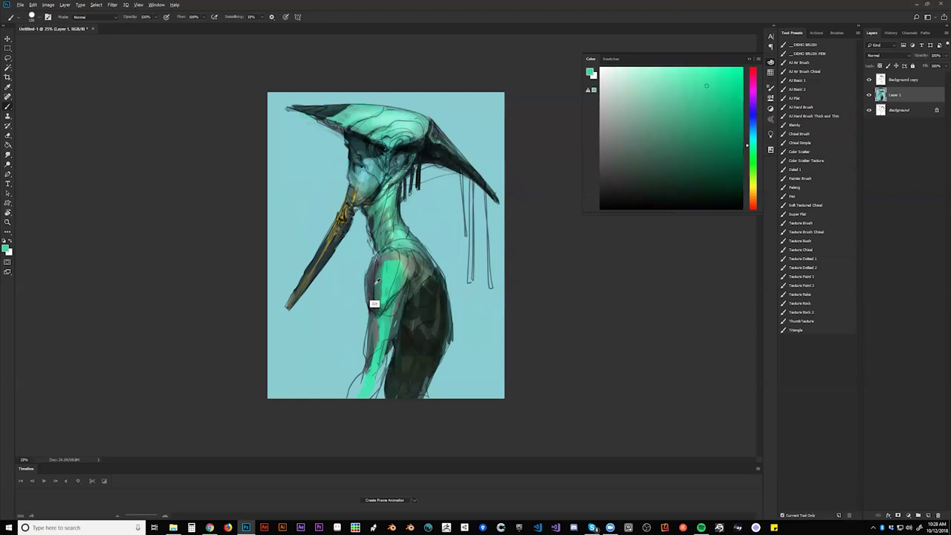
key(d)
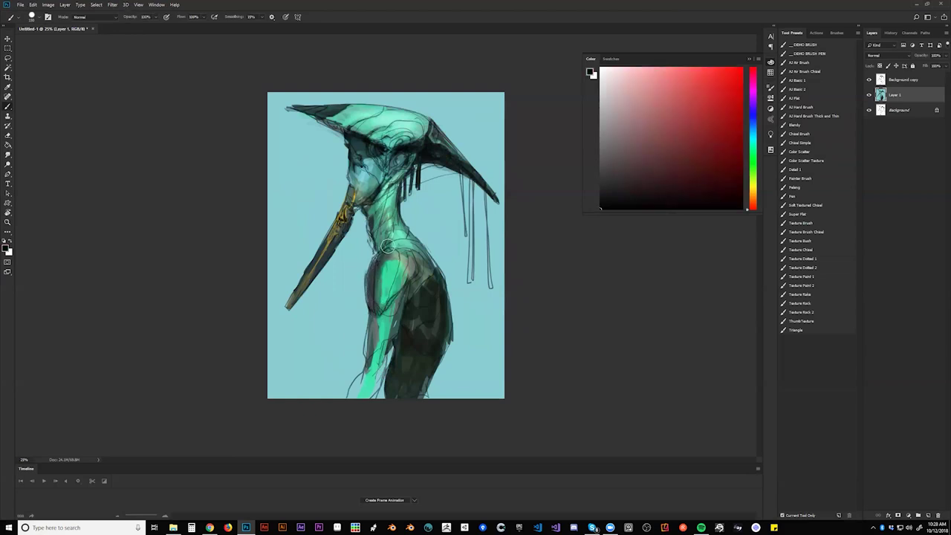
alt+click(402, 257)
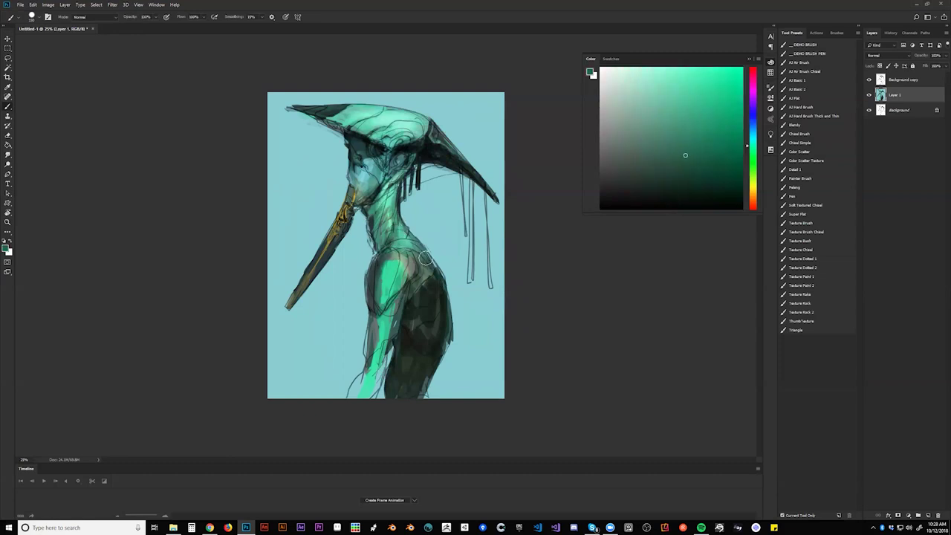
- Darken the torso down to the waist with black strokes, and mirror the canvas back
key(d)
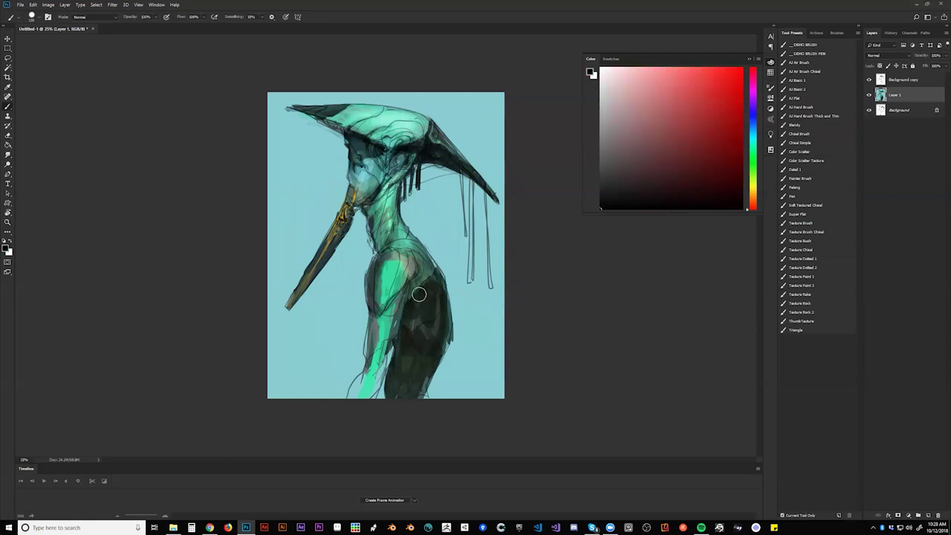
mouse_move(415, 310)
mouse_down()
mouse_move(390, 364)
mouse_move(389, 393)
mouse_up()
mouse_move(399, 351)
mouse_down()
mouse_move(414, 388)
mouse_move(435, 334)
mouse_up()
key(ctrl+f)
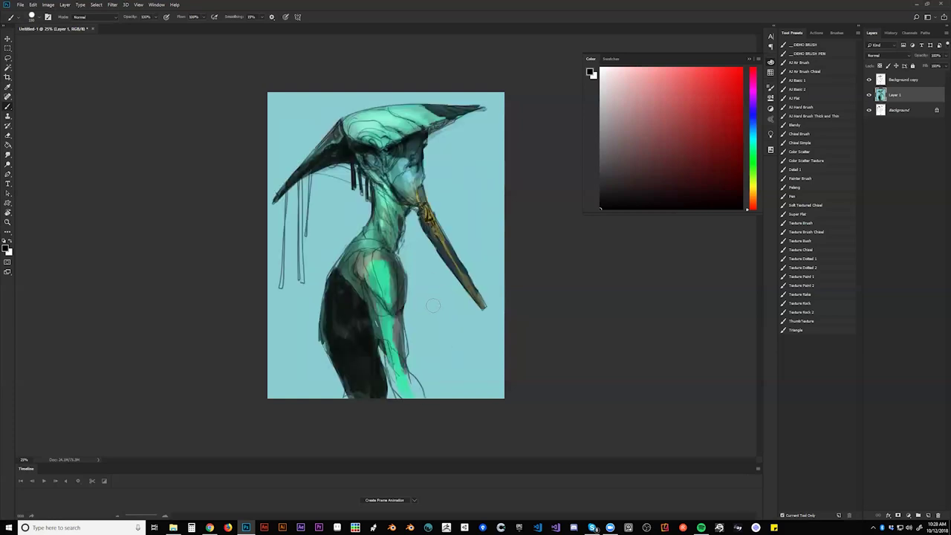
- Paint curved bands across the lower torso in a sampled muted teal, and mirror the canvas
key(alt)
alt+click(366, 260)
mouse_move(369, 331)
mouse_down()
mouse_move(342, 362)
mouse_move(368, 332)
mouse_up()
key(ctrl+z)
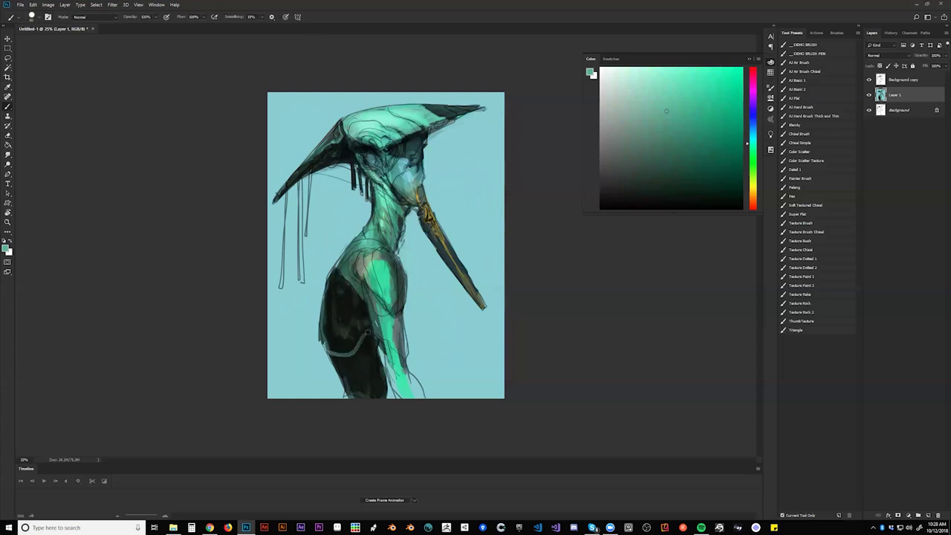
drag(332, 370, 379, 395)
key(ctrl+f)
- Shade the upper arm's outer edge with sampled dark teal and black, and blend the shoulder with sampled greens
alt+click(364, 349)
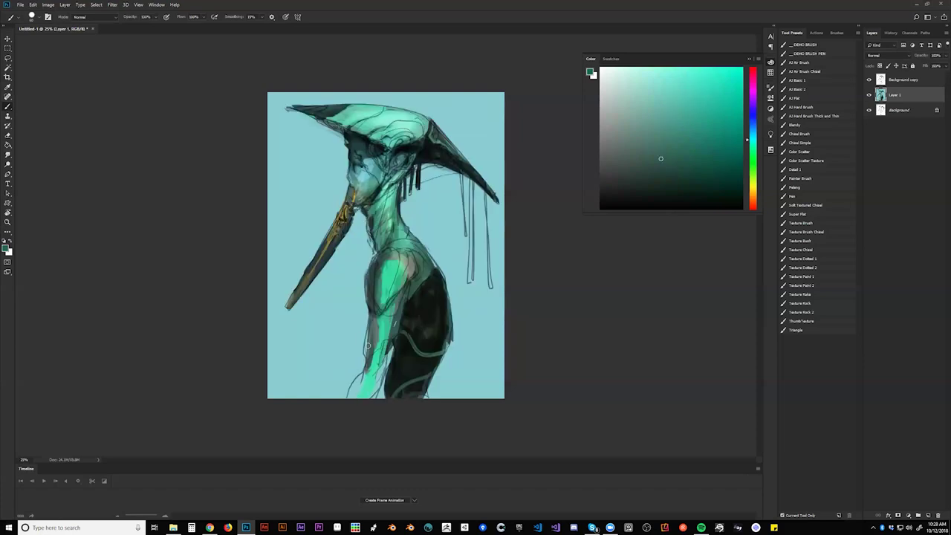
key(d)
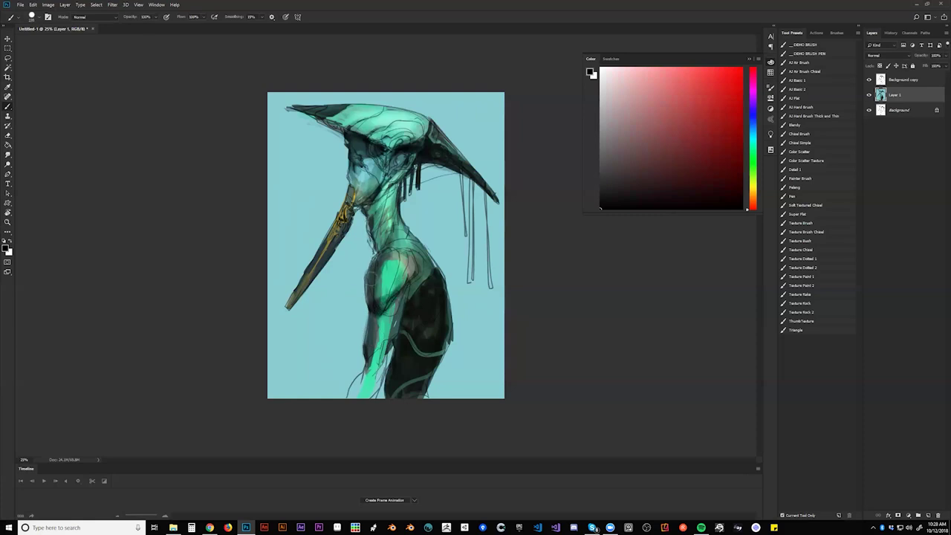
alt+click(390, 293)
alt+click(391, 292)
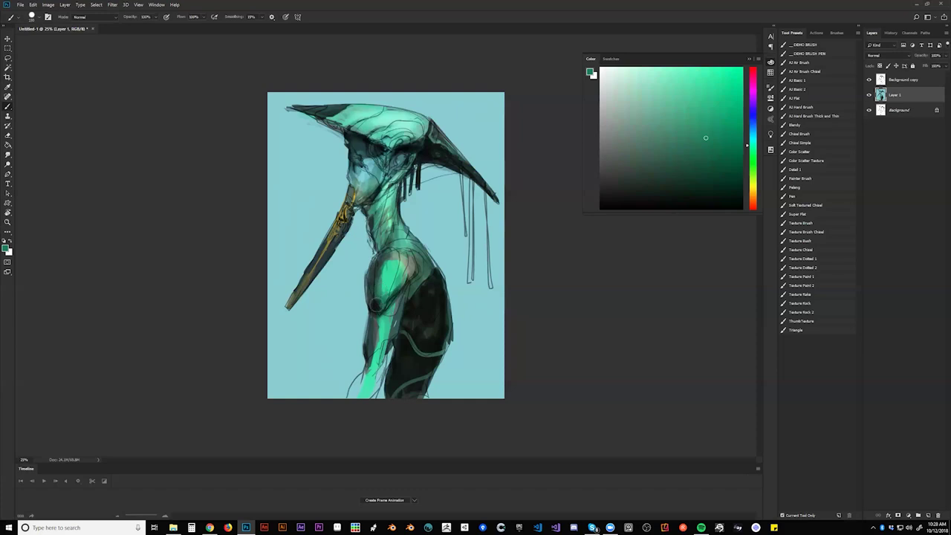
alt+click(393, 282)
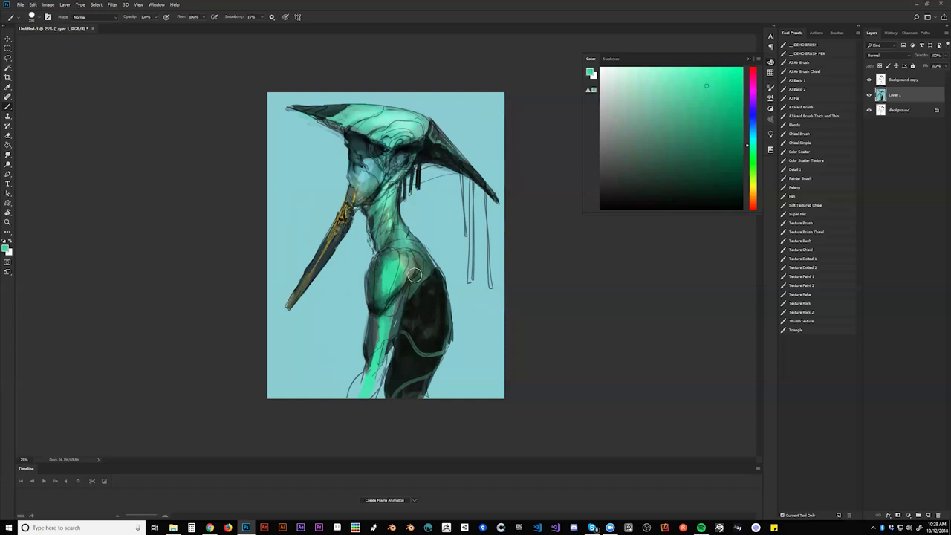
- Paint shading down the lower arm with black and sampled green tones
key(d)
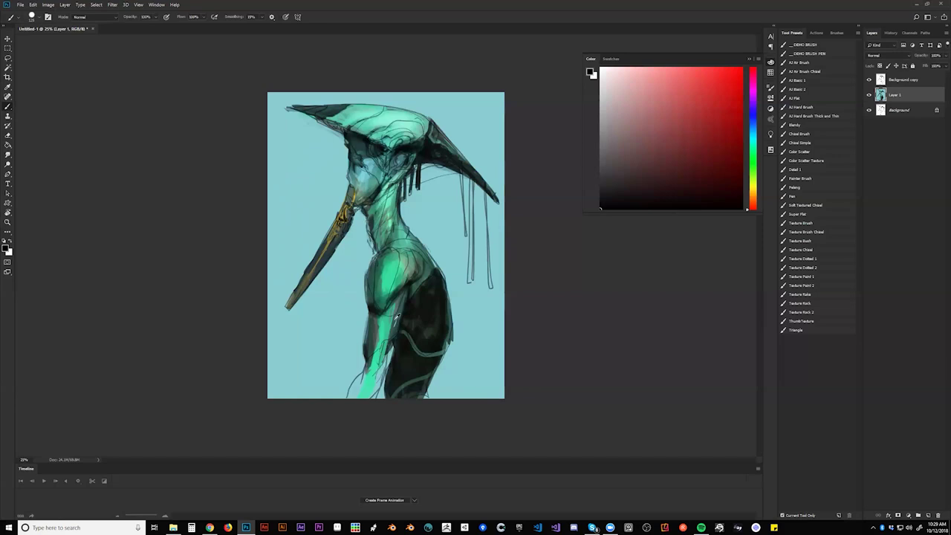
alt+click(394, 315)
drag(392, 307, 349, 404)
alt+click(380, 350)
alt+click(375, 344)
alt+click(379, 355)
- Deepen the forearm with black and a sampled dark green, and mirror the canvas back
key(d)
drag(379, 366, 363, 398)
drag(391, 342, 374, 396)
alt+click(370, 369)
mouse_move(380, 362)
mouse_down()
mouse_move(352, 398)
mouse_move(369, 386)
mouse_up()
key(ctrl+f)
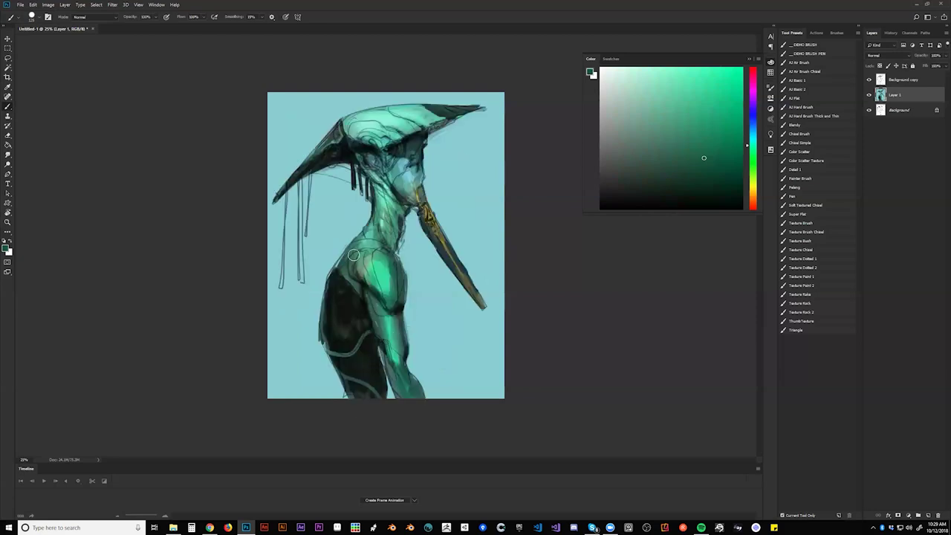
- Darken the gap between forearm and torso with black on the mirrored canvas, restoring its orientation at the end
key(d)
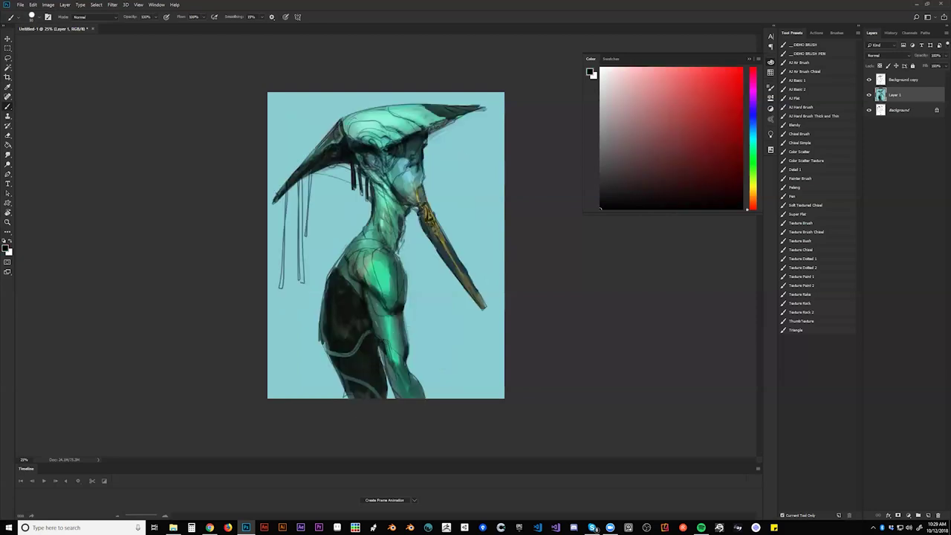
key(ctrl+h)
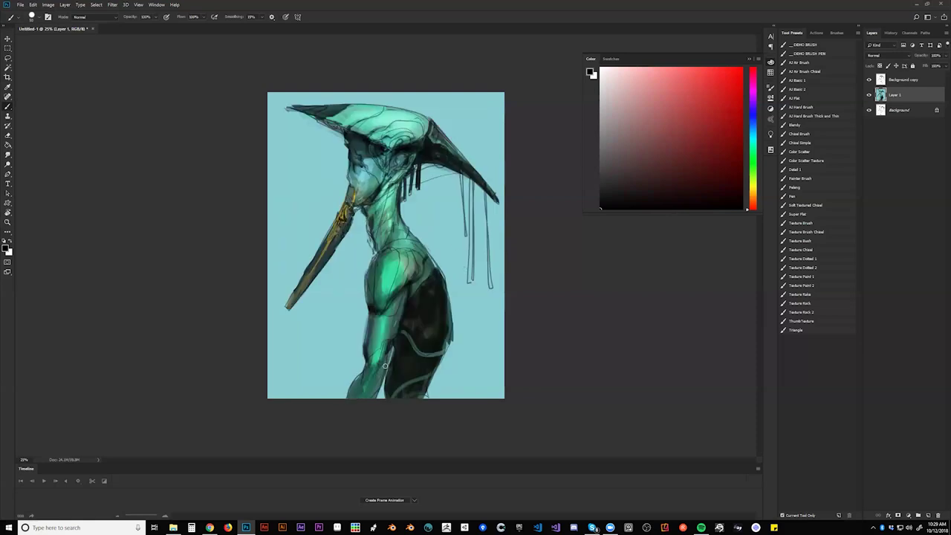
key(bracketright)
key(bracketright)
key(bracketright)
key(bracketright)
mouse_move(397, 349)
mouse_down()
mouse_move(377, 401)
mouse_move(391, 374)
mouse_up()
key(ctrl+h)
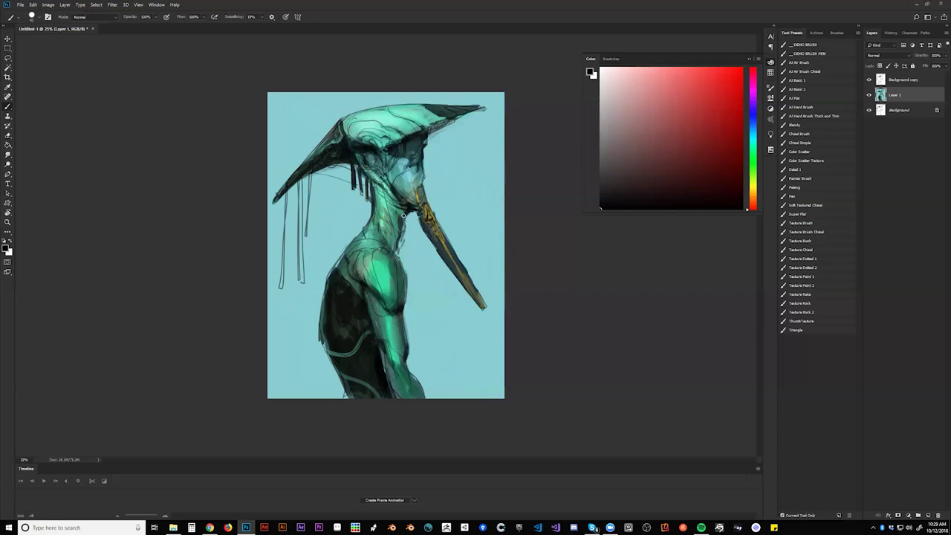
- Darken the throat beneath the beak with black using a larger brush
key(bracketright)
key(bracketright)
key(bracketright)
key(bracketright)
key(bracketright)
key(bracketright)
mouse_move(384, 214)
mouse_down()
mouse_move(407, 208)
mouse_move(400, 231)
mouse_move(403, 214)
mouse_up()
- Clean up the throat's outline with sampled background blue using a smaller brush, and touch up the neck's base with black
key(bracketleft)
key(bracketleft)
key(bracketleft)
key(bracketleft)
key(bracketleft)
key(bracketleft)
key(bracketleft)
key(bracketleft)
alt+click(415, 222)
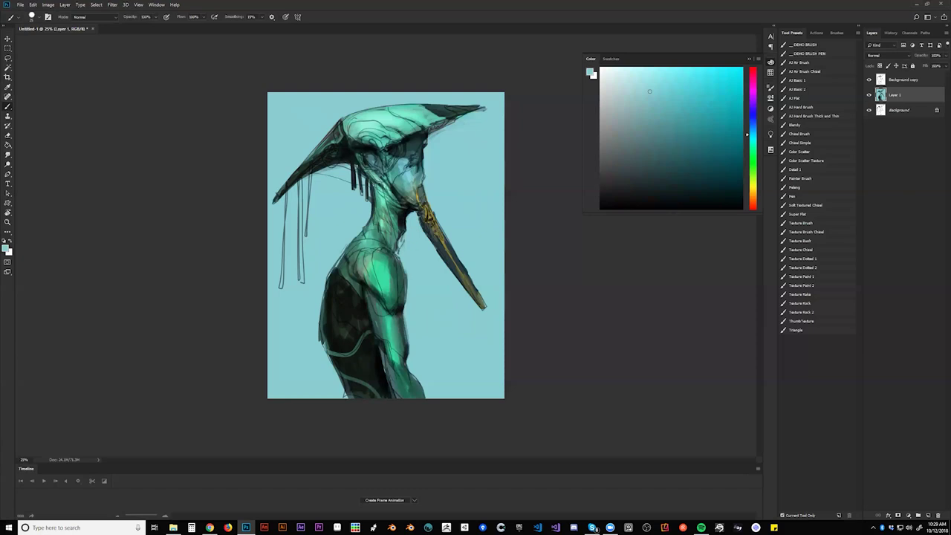
key(d)
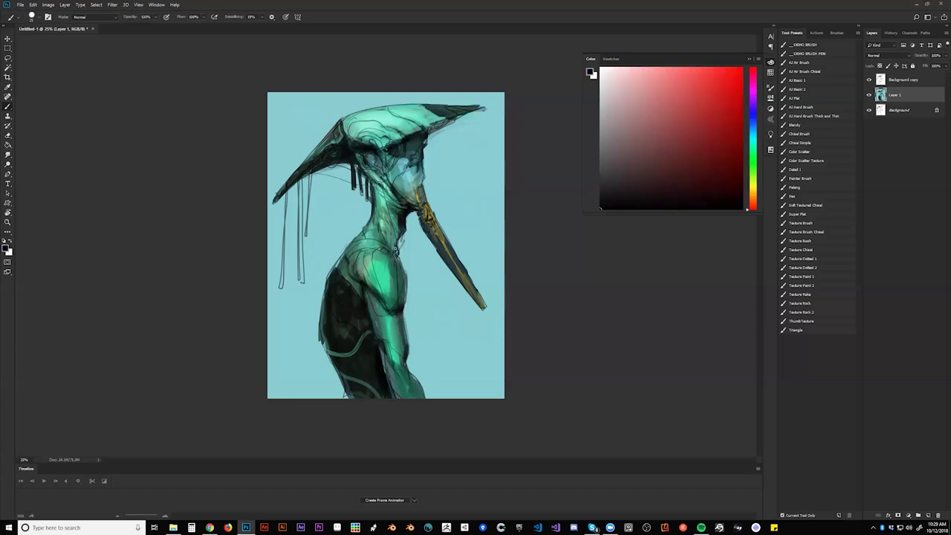
- Mirror the canvas and extend sampled mint from the hat down over the brow, shading the face with black and dark teal
key(z)
alt+click(427, 362)
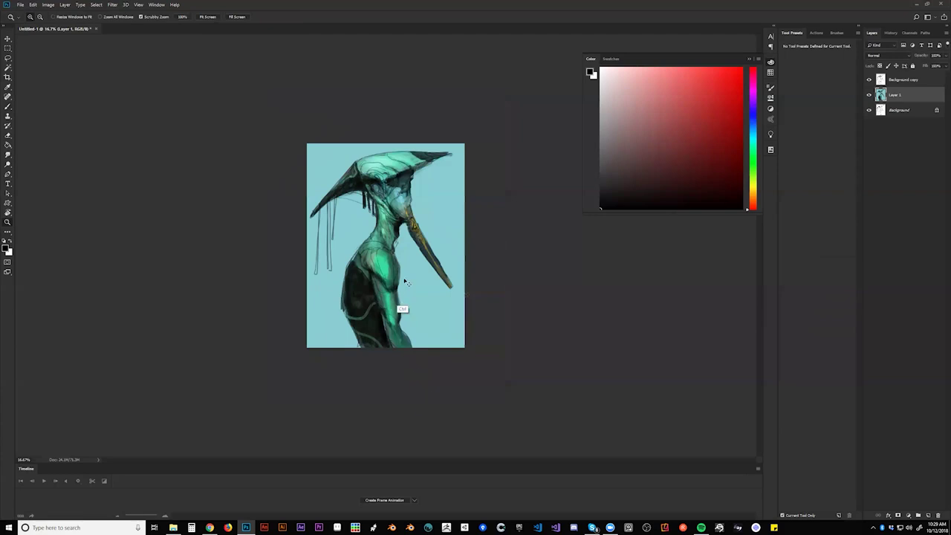
key(ctrl+shift+h)
key(ctrl+0)
key(b)
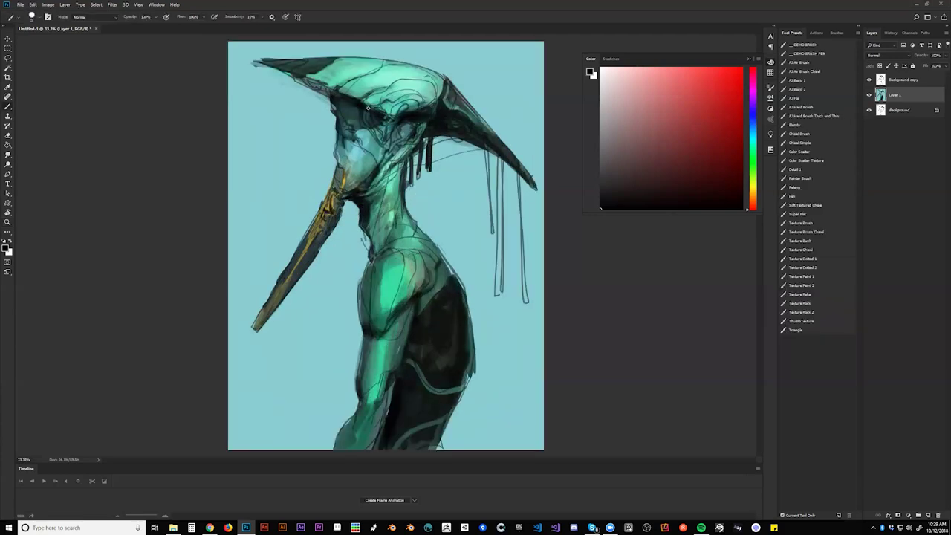
alt+click(367, 110)
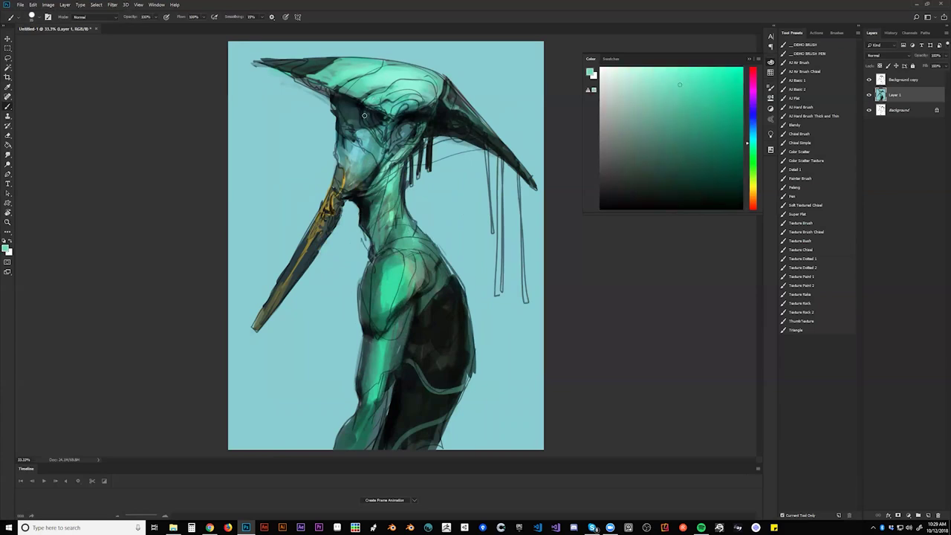
mouse_move(368, 109)
mouse_down()
mouse_move(383, 129)
mouse_move(376, 142)
mouse_move(366, 133)
mouse_up()
key(d)
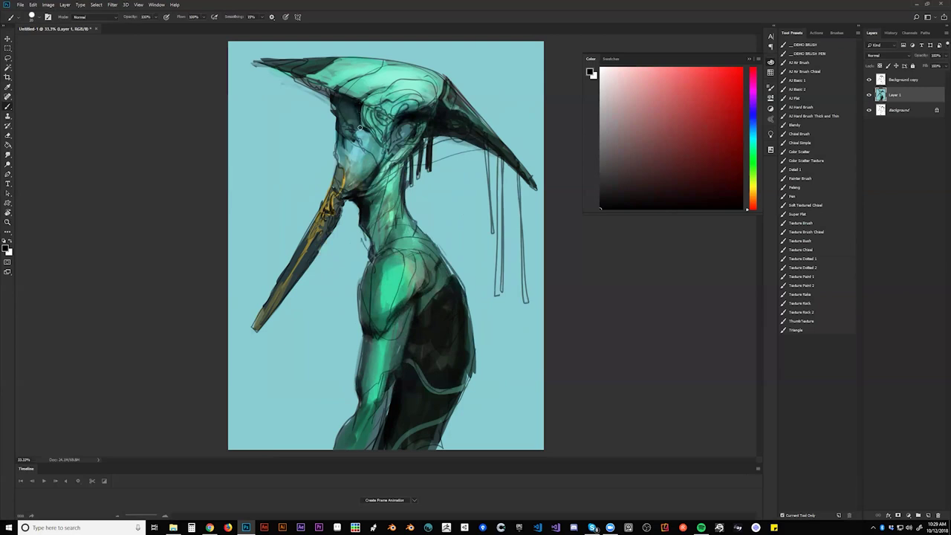
alt+click(347, 130)
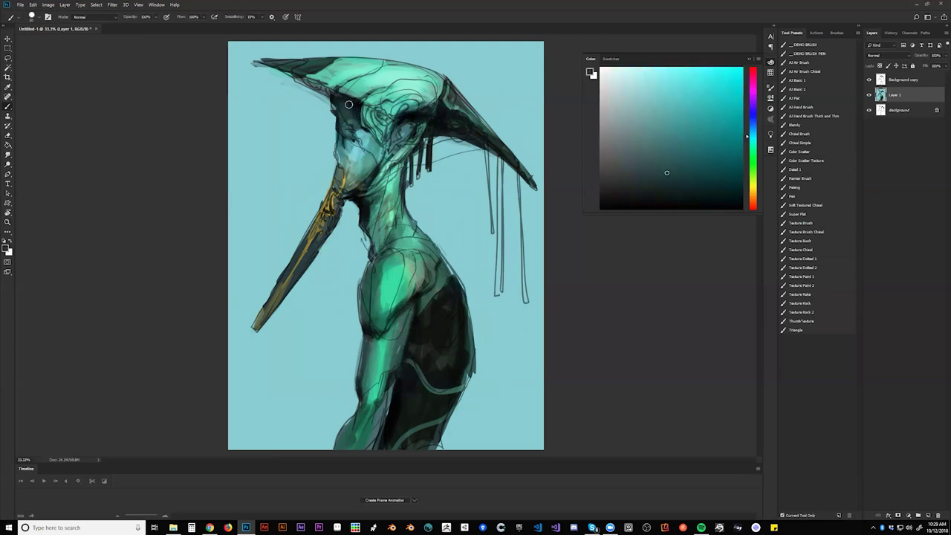
- Mirror the canvas back and brighten the hat's crown and the base of the neck with saturated cyan
key(z)
alt+click(397, 131)
alt+click(397, 131)
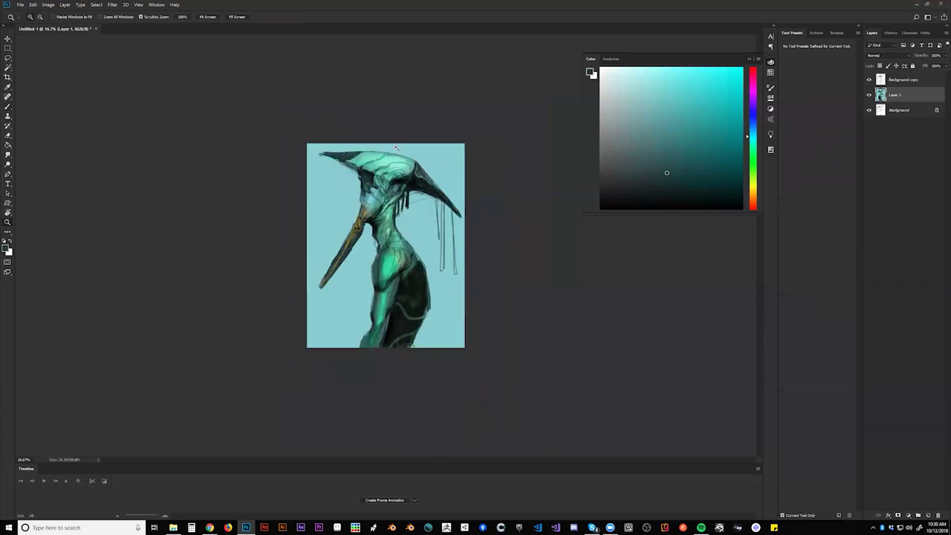
key(ctrl+shift+h)
click(394, 169)
click(720, 89)
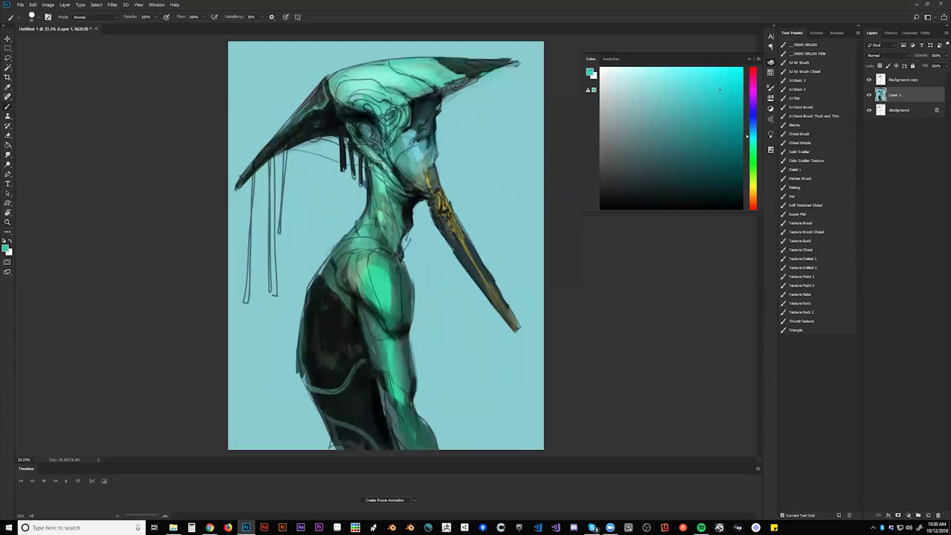
mouse_move(361, 70)
mouse_down()
mouse_move(348, 90)
mouse_move(379, 83)
mouse_move(422, 93)
mouse_move(411, 73)
mouse_move(445, 80)
mouse_up()
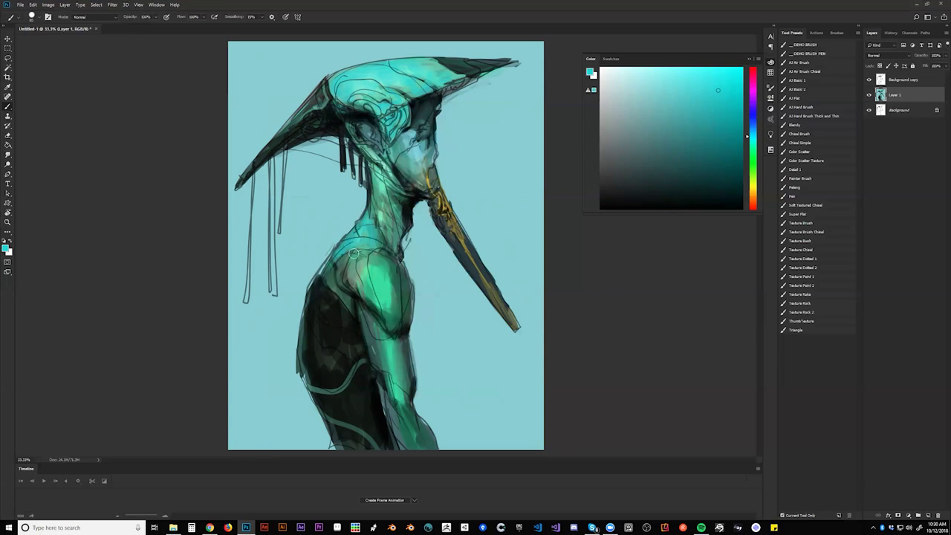
- Shade the upper back and the top of the shoulder with black
key(d)
drag(361, 246, 327, 268)
mouse_move(327, 265)
mouse_down()
mouse_move(349, 235)
mouse_move(359, 236)
mouse_move(348, 242)
mouse_up()
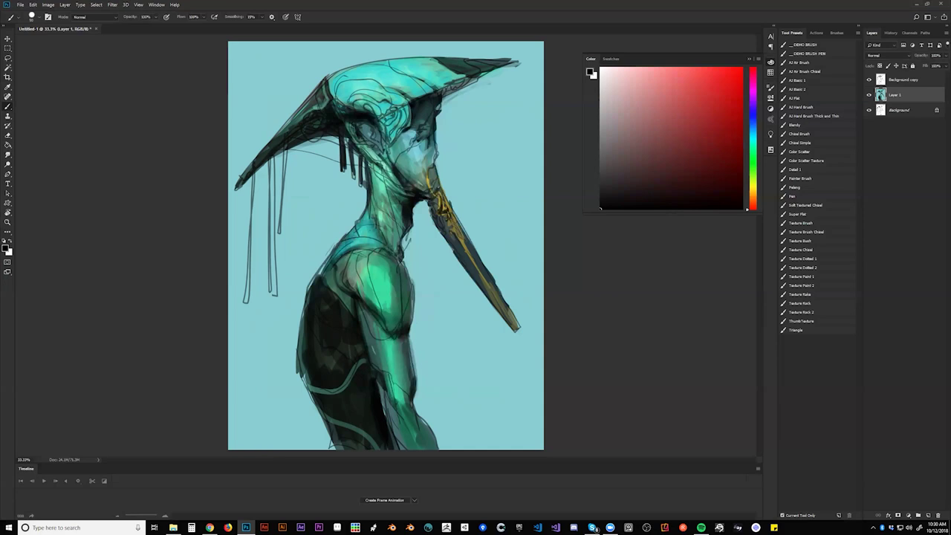
- Mirror the canvas and refine the neck's shading with sampled mint and black
key(z)
alt+click(393, 274)
alt+click(396, 281)
alt+click(398, 291)
key(F2)
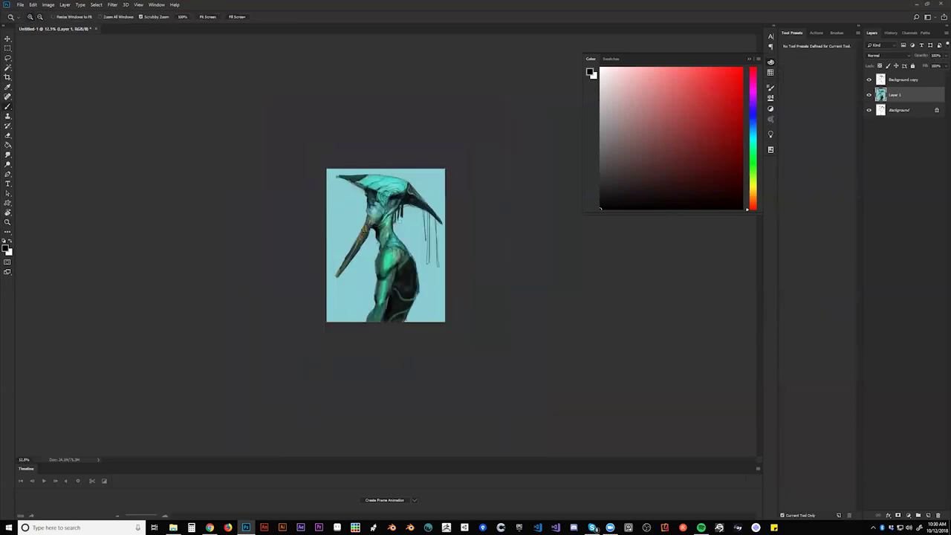
key(ctrl+plus)
key(ctrl+plus)
key(ctrl+plus)
key(b)
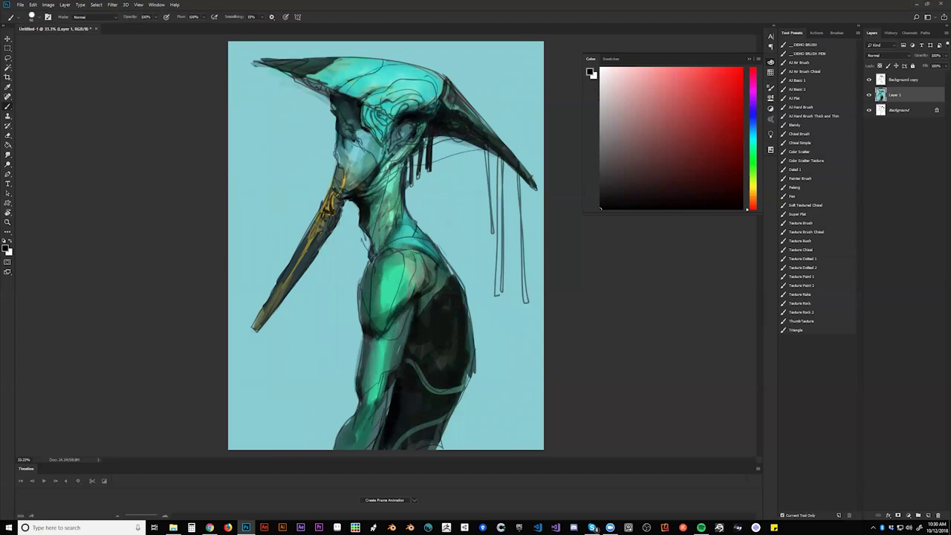
alt+click(392, 205)
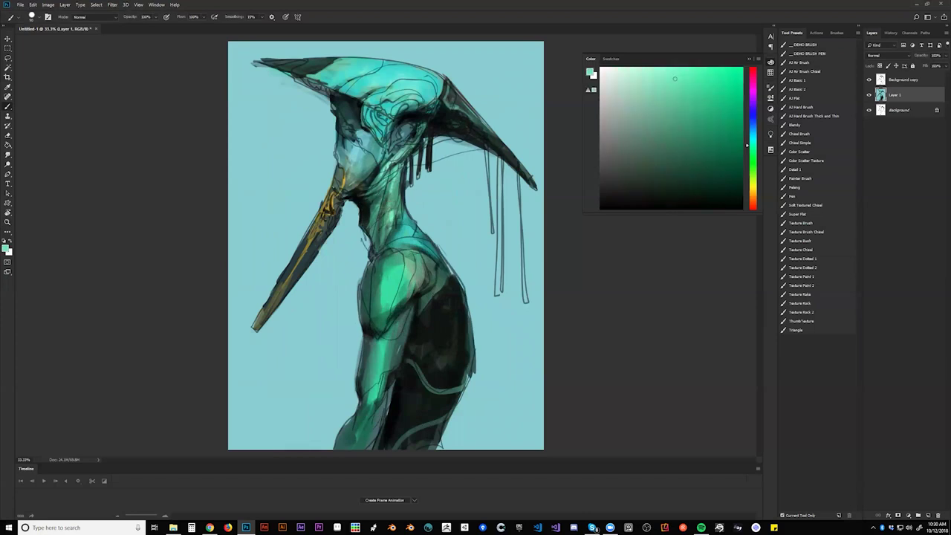
key(d)
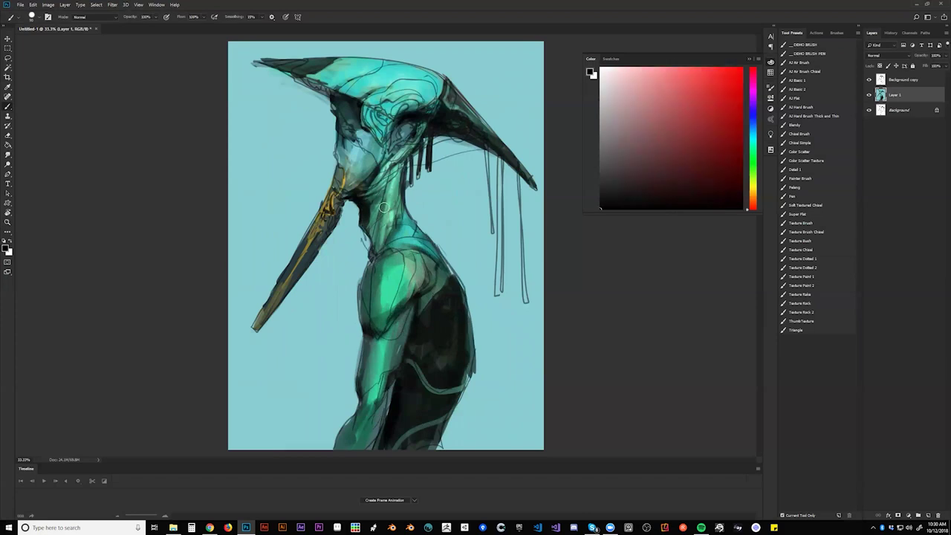
alt+click(385, 232)
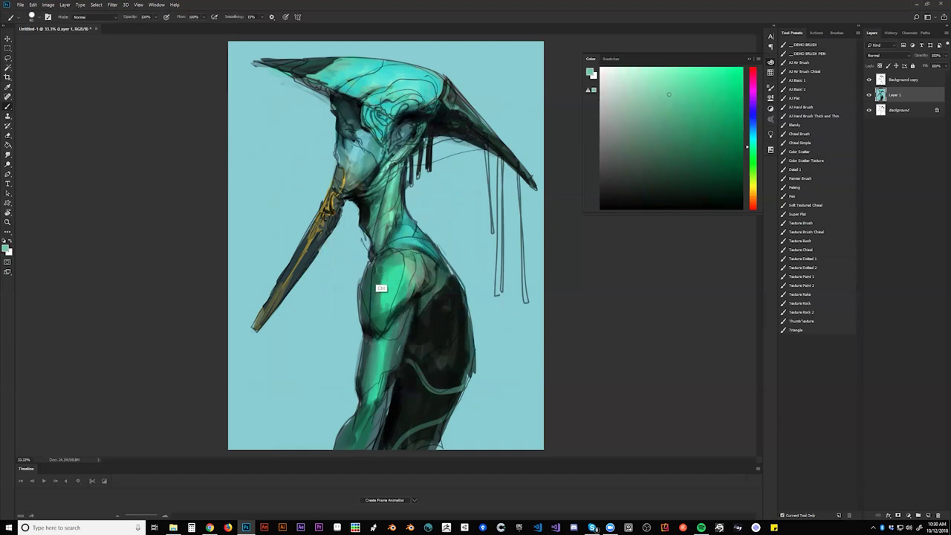
- Mirror the canvas back and paint sampled green over the dark front of the throat
key(ctrl+h)
key(d)
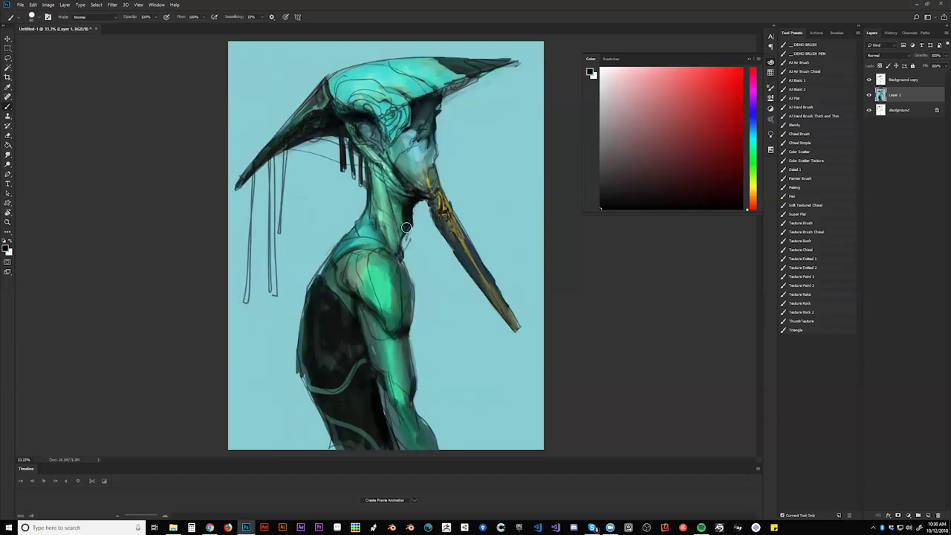
alt+click(400, 210)
mouse_move(401, 206)
mouse_down()
mouse_move(413, 202)
mouse_move(408, 223)
mouse_up()
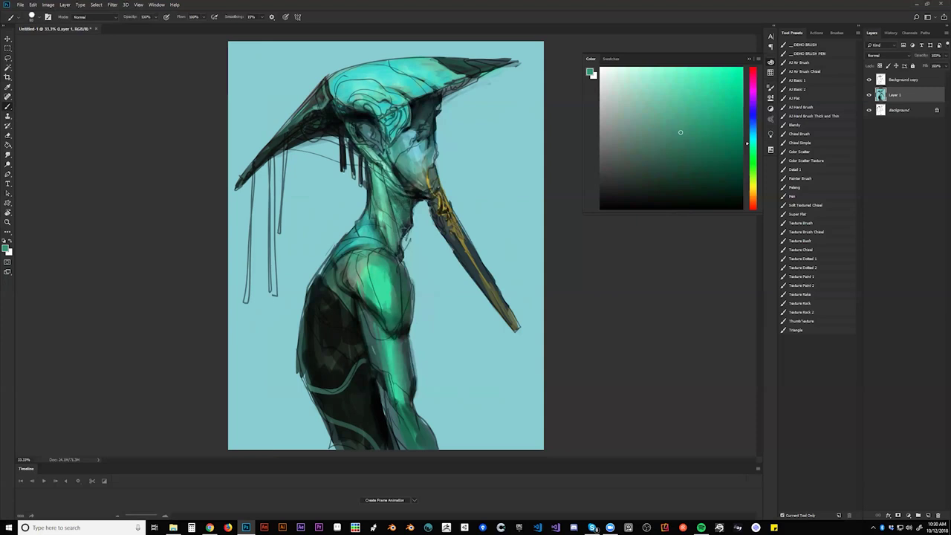
- Deepen the shadows around the eye socket and along the hat's back edge with black, using a larger brush
key(z)
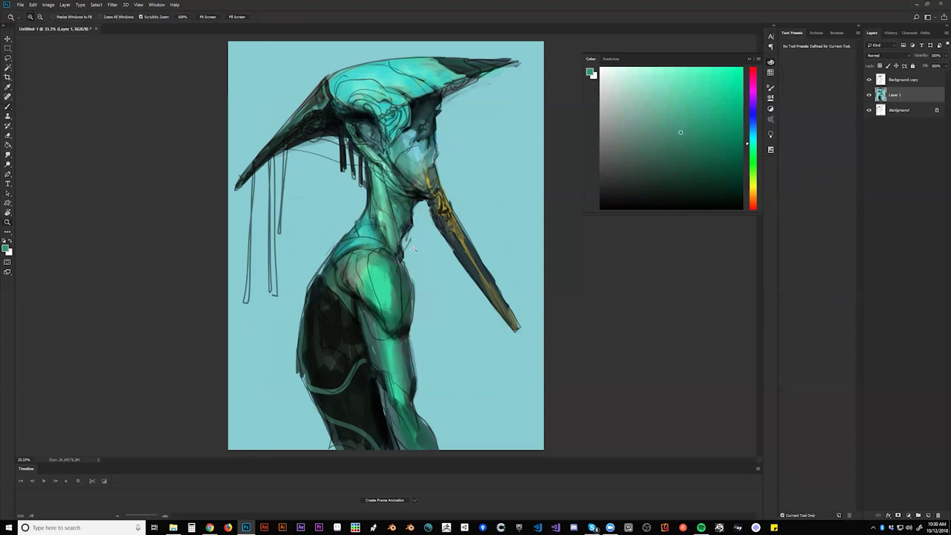
alt+click(418, 257)
alt+click(418, 256)
click(417, 257)
click(418, 257)
click(418, 257)
click(418, 257)
key(b)
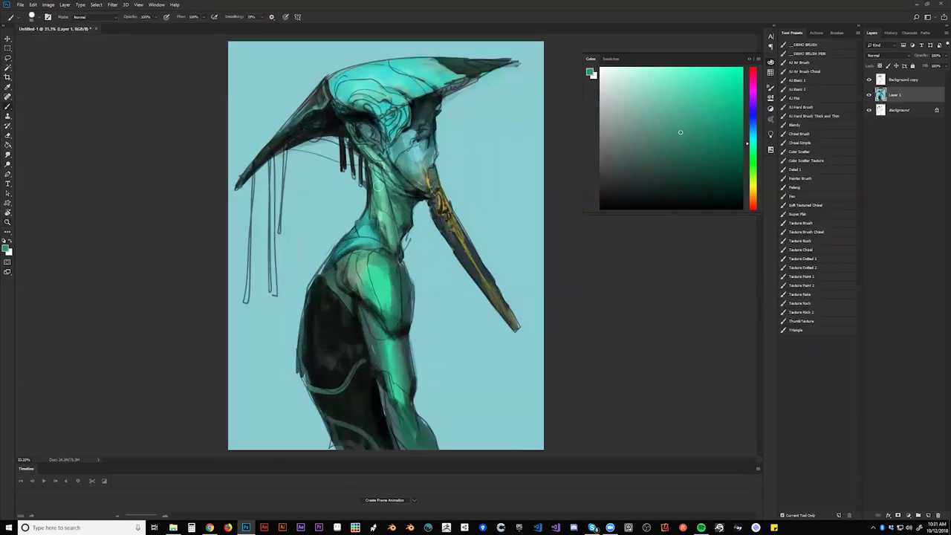
key(d)
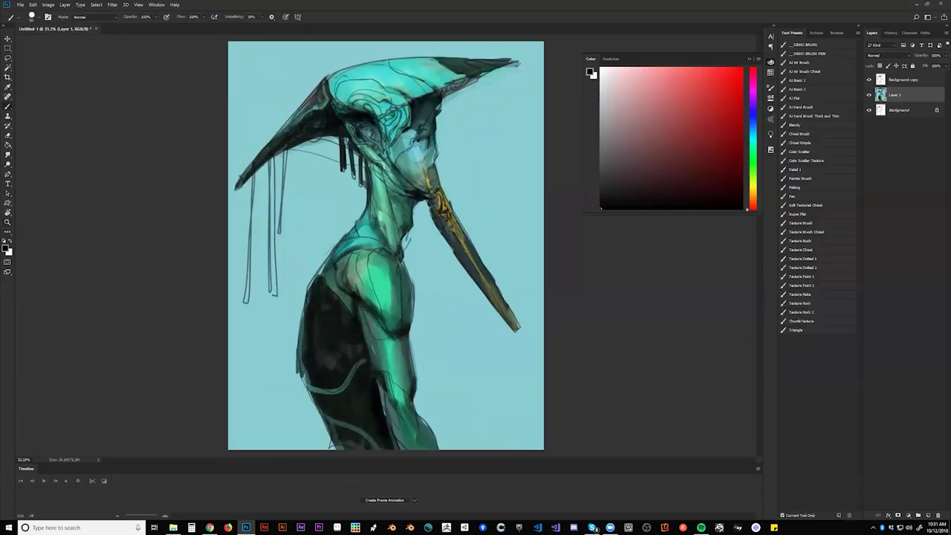
drag(367, 127, 372, 136)
key(bracketright)
key(bracketright)
key(bracketright)
key(bracketright)
key(bracketright)
key(bracketright)
key(bracketright)
drag(364, 122, 351, 139)
mouse_move(326, 117)
mouse_down()
mouse_move(345, 81)
mouse_move(366, 79)
mouse_move(357, 77)
mouse_up()
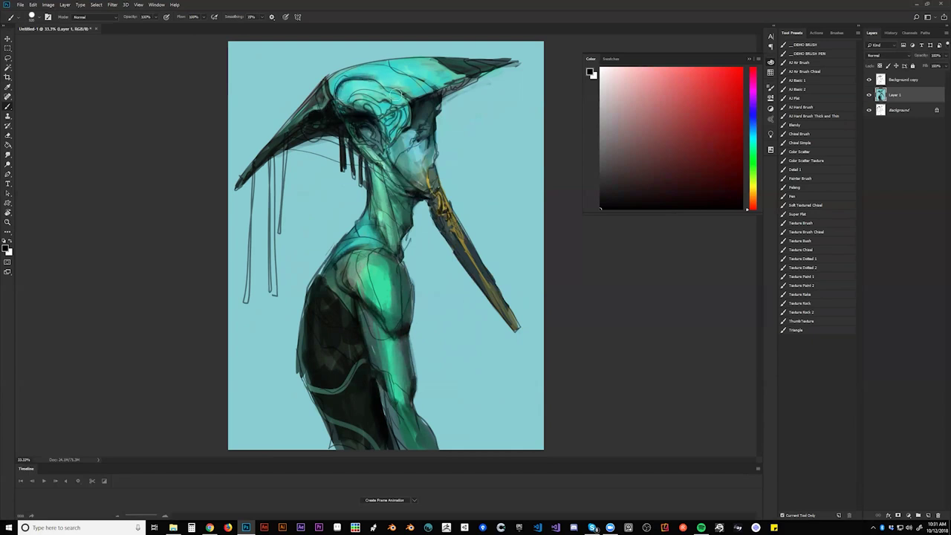
- Blend sampled teal and brighter mint into the hat's crown, mirroring the canvas temporarily to check the shapes
alt+click(377, 95)
mouse_move(365, 80)
mouse_down()
mouse_move(329, 89)
mouse_move(353, 76)
mouse_up()
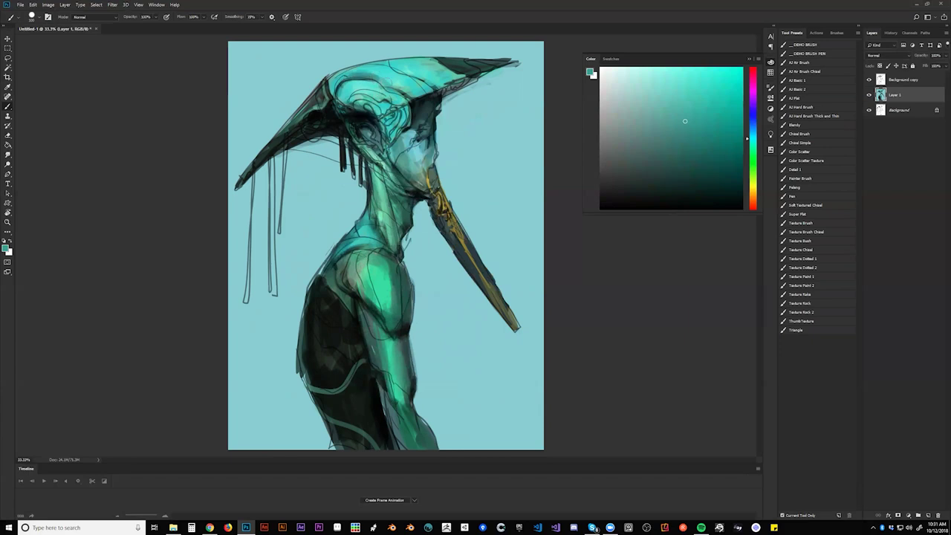
key(ctrl+h)
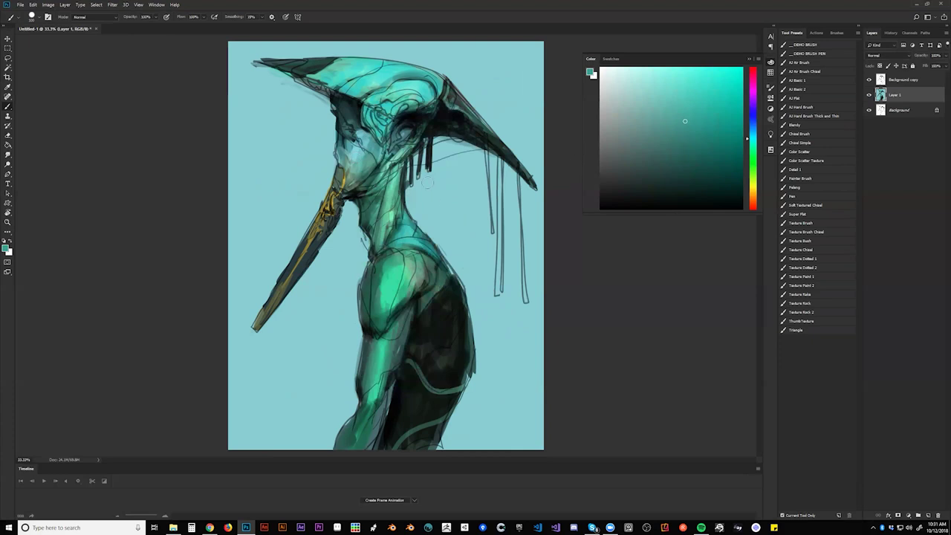
alt+click(383, 97)
key(ctrl+shift+h)
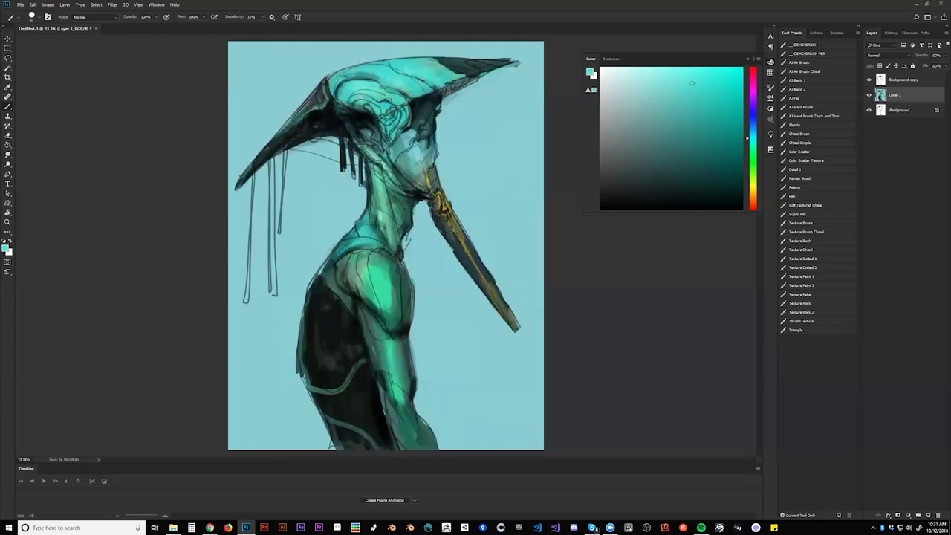
- Define the curved folds on the hat's crown with black and touch them up with sampled mint
key(d)
drag(350, 91, 382, 100)
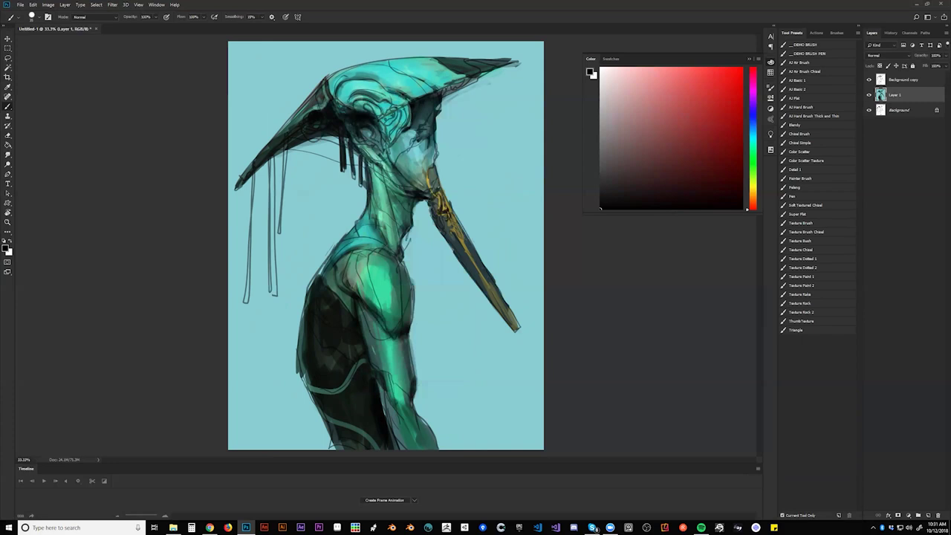
drag(433, 84, 409, 75)
alt+click(403, 71)
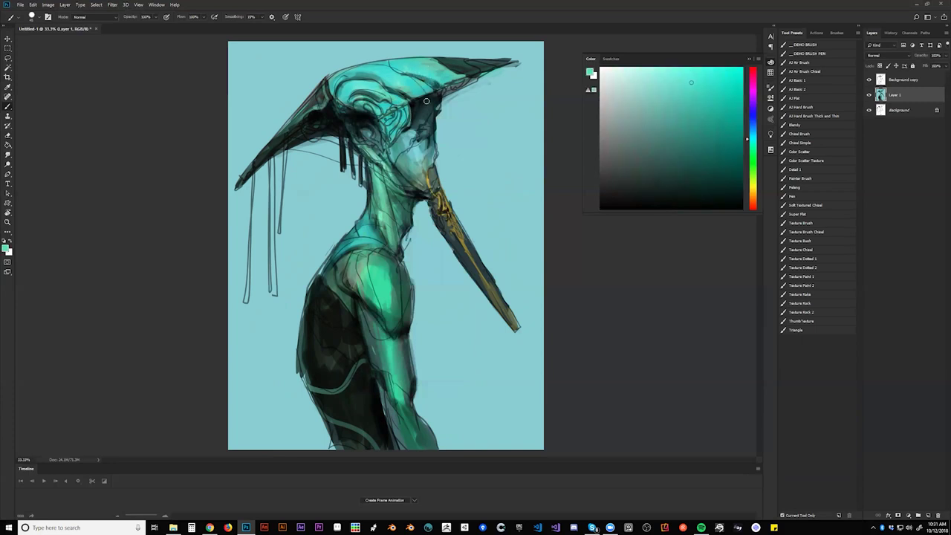
- Mirror the canvas and darken the underside of the hat's front brim with black
key(z)
alt+click(434, 195)
alt+click(435, 195)
alt+click(434, 195)
key(F2)
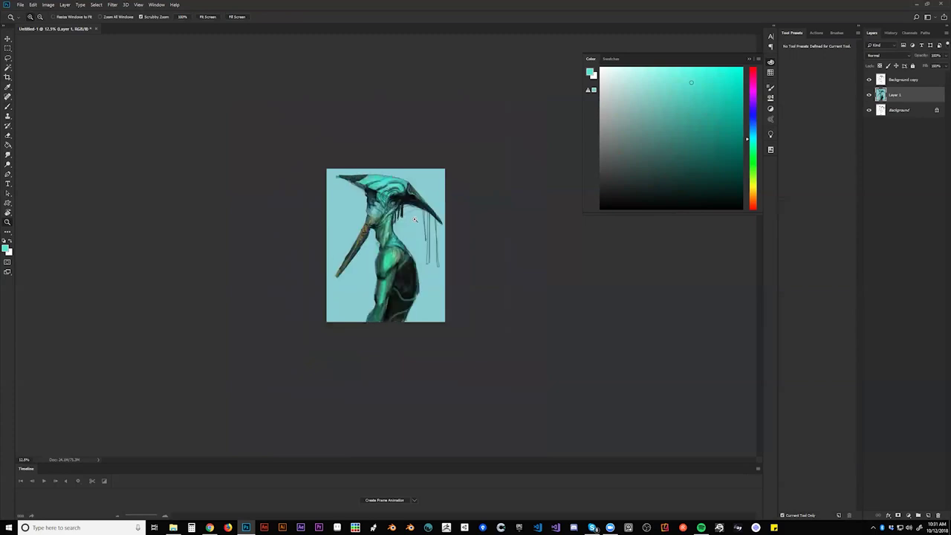
click(415, 217)
click(415, 217)
click(415, 217)
key(r)
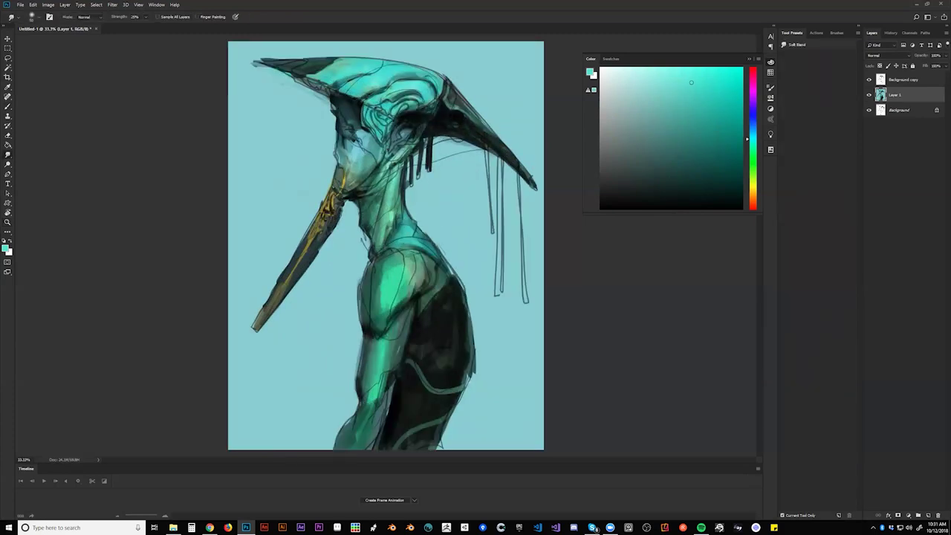
key(b)
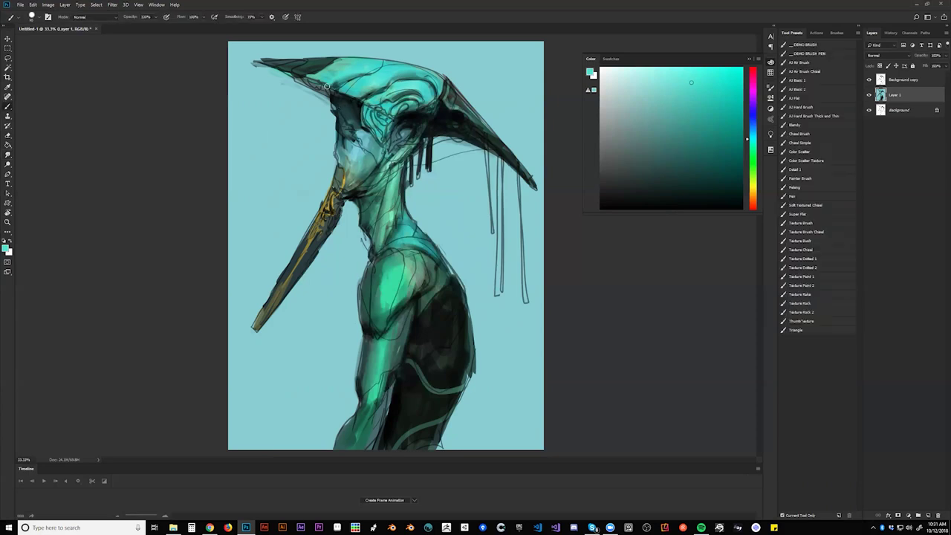
key(d)
mouse_move(321, 84)
mouse_down()
mouse_move(281, 70)
mouse_move(329, 92)
mouse_up()
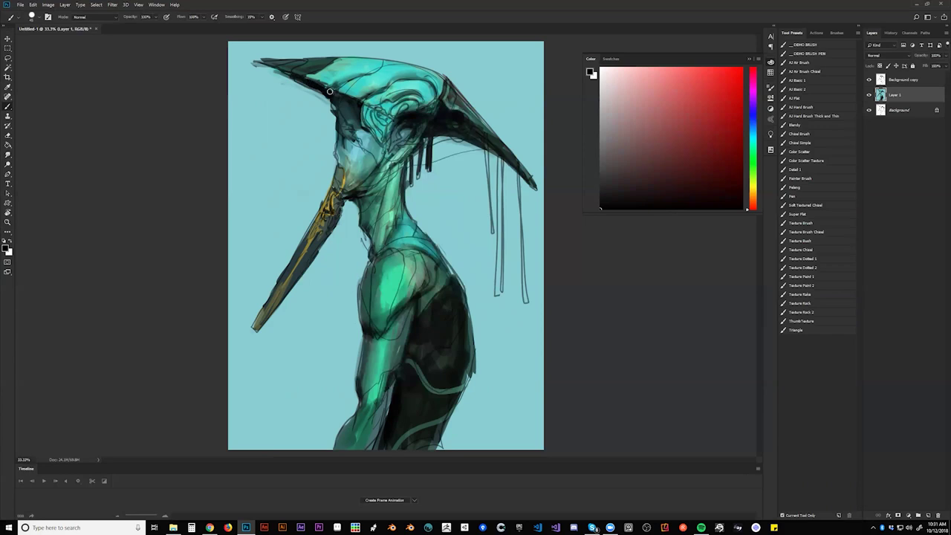
- Mirror the canvas back and clean up the front brim's lower edge and tip with sampled background blue
alt+click(339, 131)
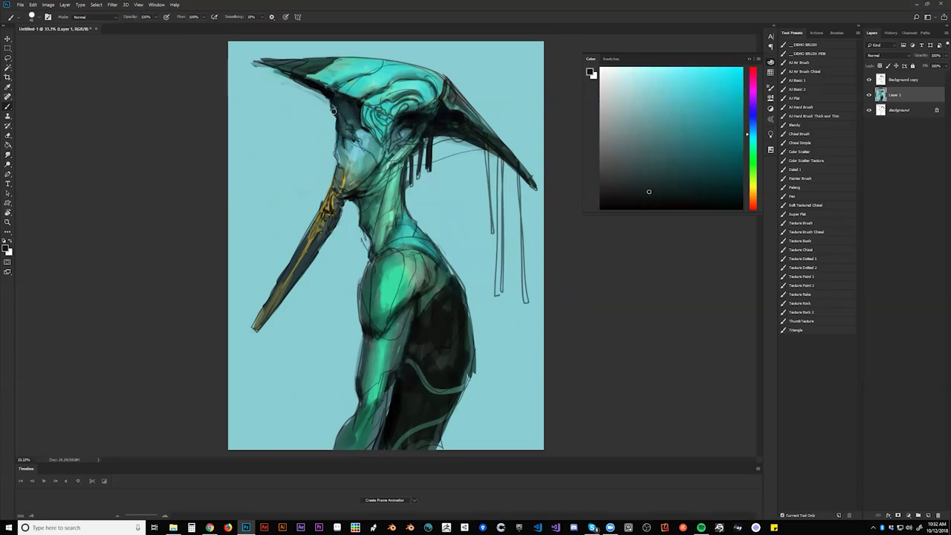
alt+click(325, 138)
key(ctrl+shift+h)
drag(444, 103, 457, 96)
drag(506, 71, 524, 61)
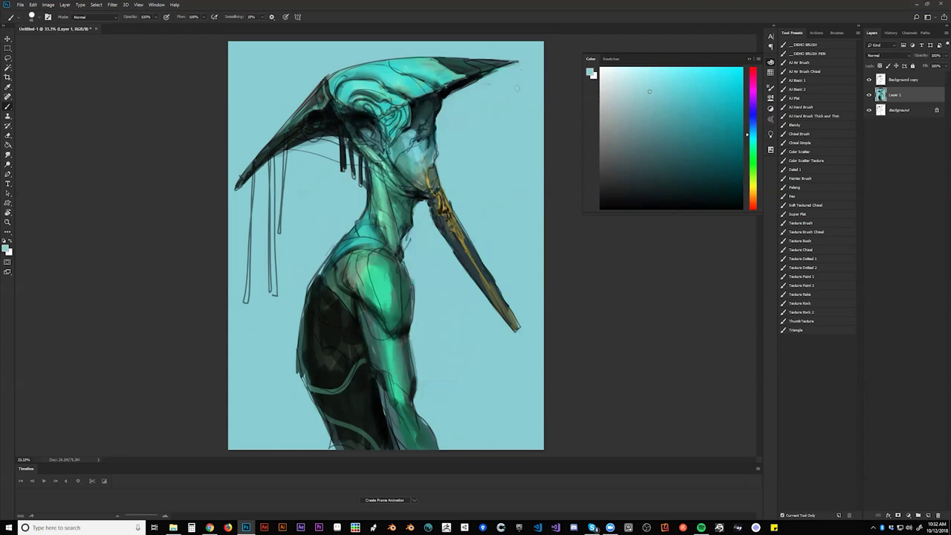
- Paint thin muted green strands hanging under the hat's back brim with a smaller brush
alt+click(340, 116)
alt+click(341, 123)
key([)
mouse_move(334, 111)
mouse_down()
mouse_move(331, 156)
mouse_move(315, 144)
mouse_up()
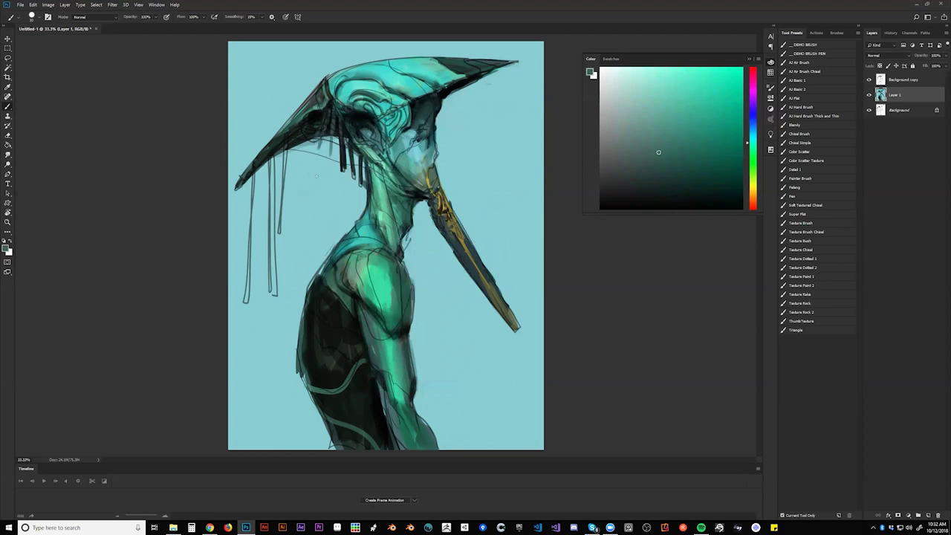
- Tint the hat's crown and front brim with light blue and a more saturated blue
drag(656, 101, 629, 72)
drag(752, 143, 752, 128)
click(694, 80)
key(bracketleft)
key(bracketleft)
key(bracketleft)
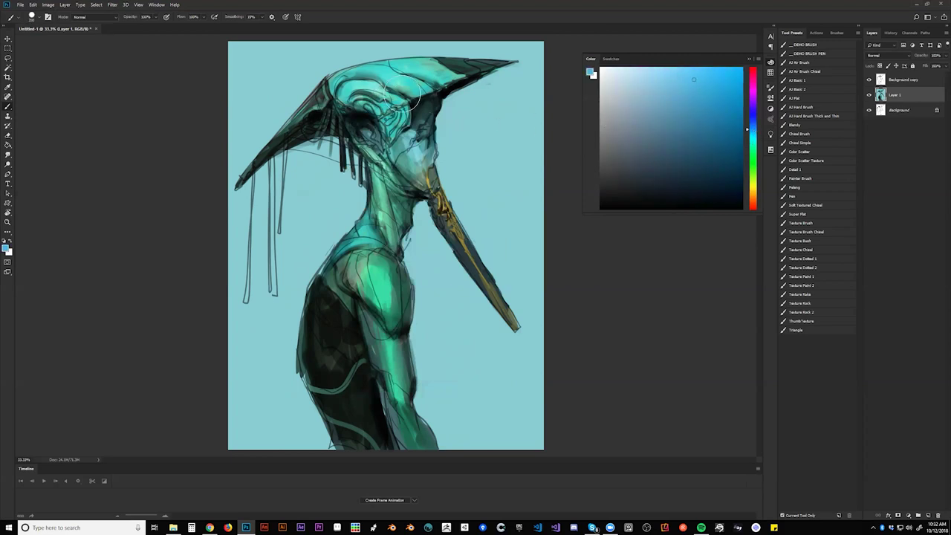
click(726, 77)
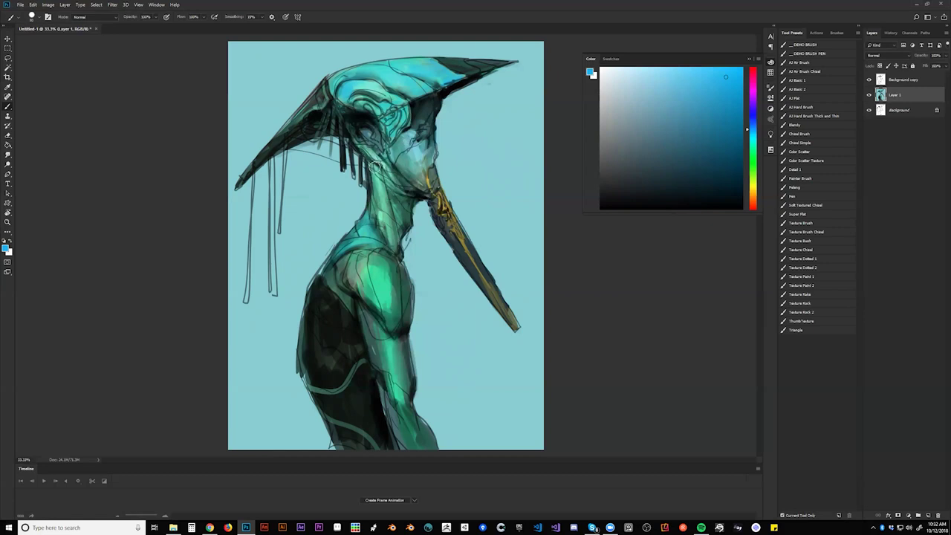
- Darken the jawline and the side of the neck below it with fine black strokes
key(d)
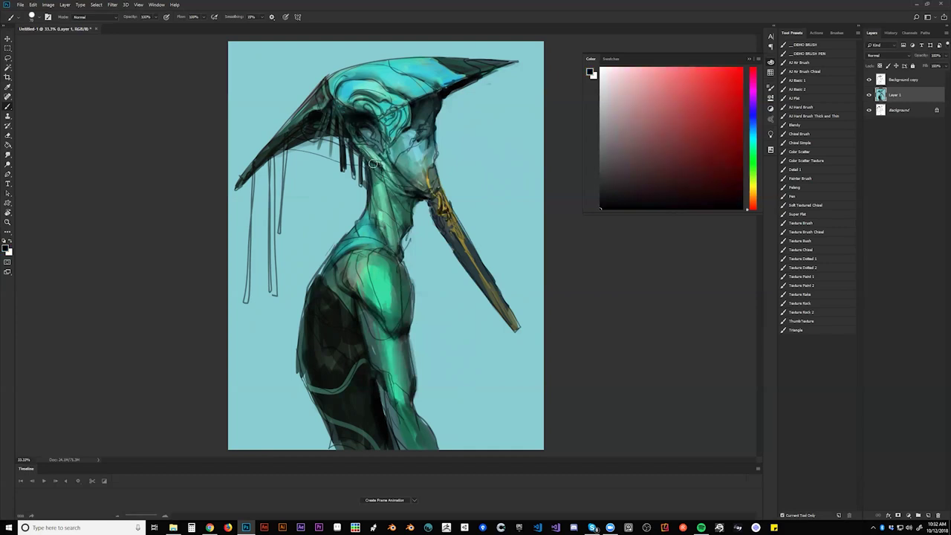
key(z)
alt+click(393, 238)
alt+click(393, 238)
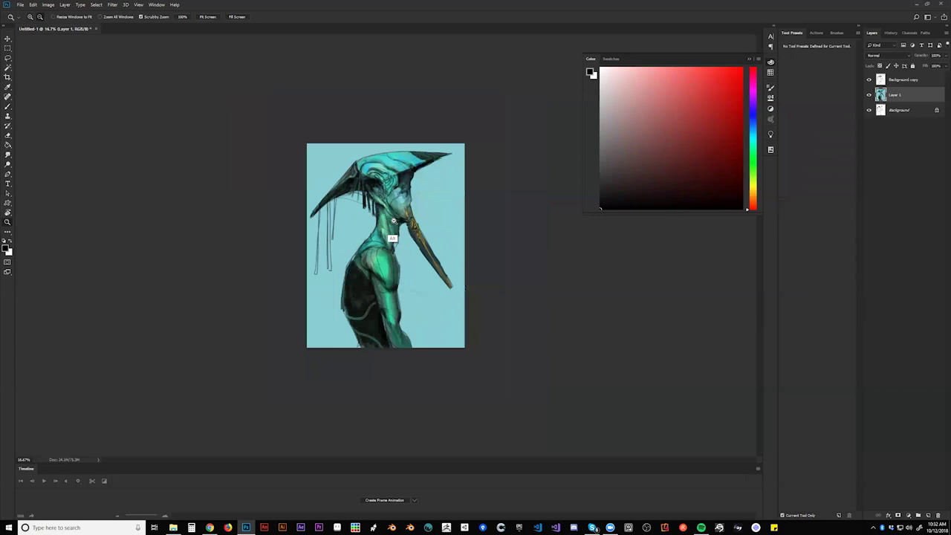
alt+click(393, 238)
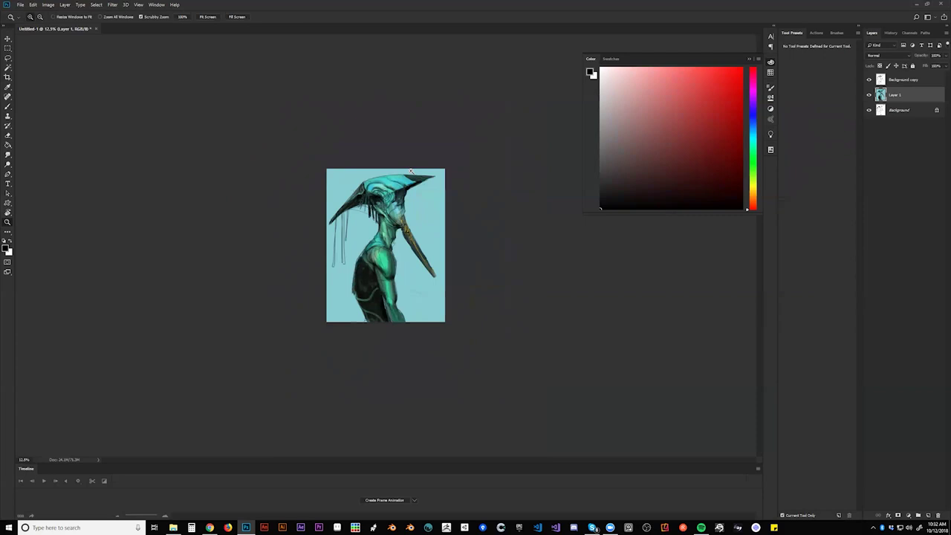
click(414, 228)
click(415, 230)
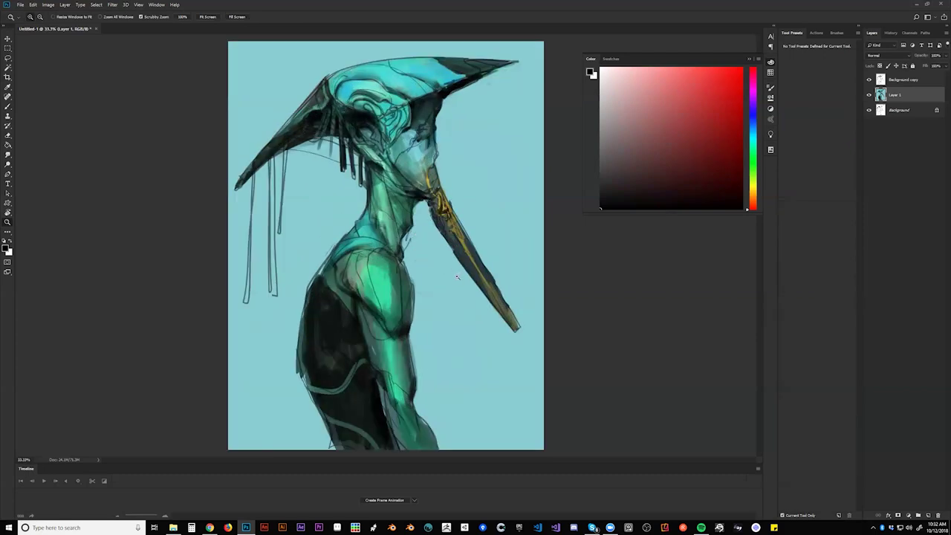
key(b)
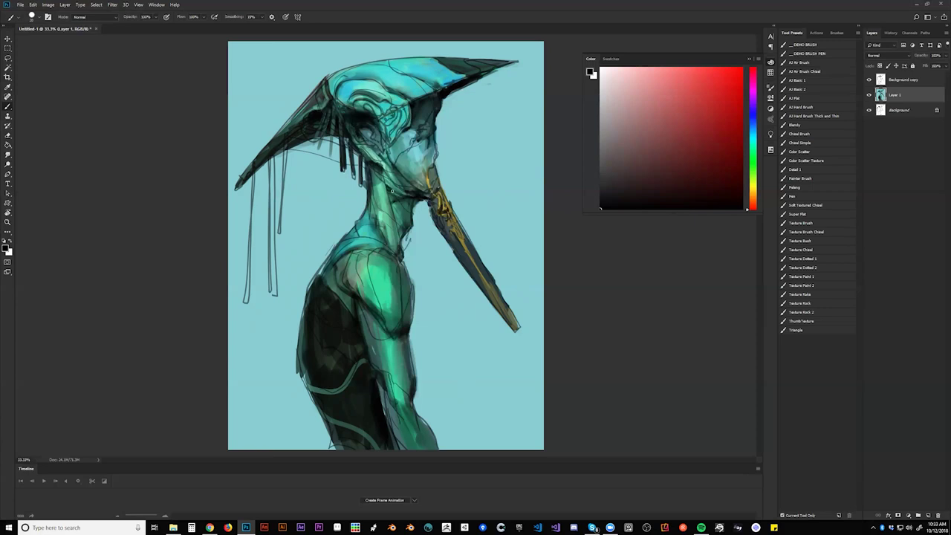
- Mirror the canvas and touch up the jaw beside the beak's base with pale teal sampled from the face
key(z)
alt+click(409, 224)
alt+click(410, 226)
alt+click(410, 242)
key(ctrl+shift+h)
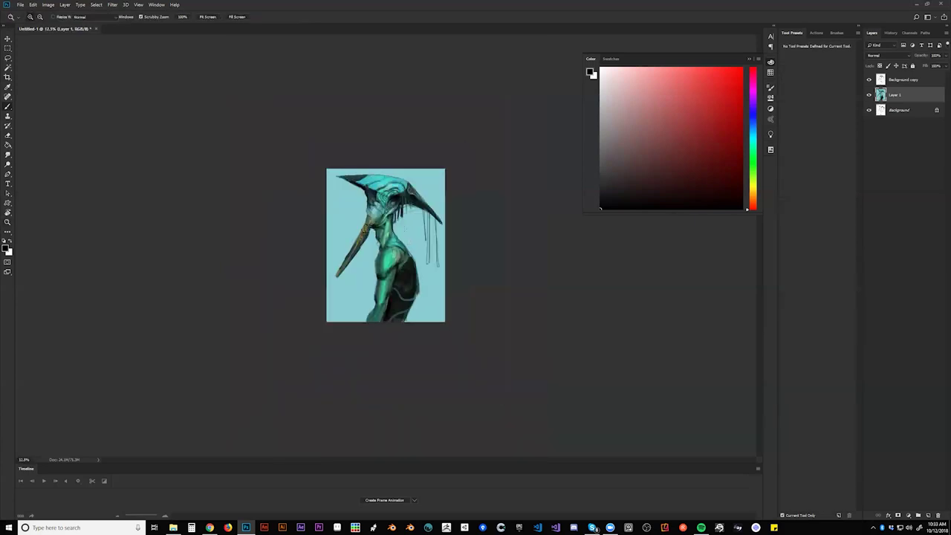
click(402, 226)
click(403, 226)
click(403, 226)
key(b)
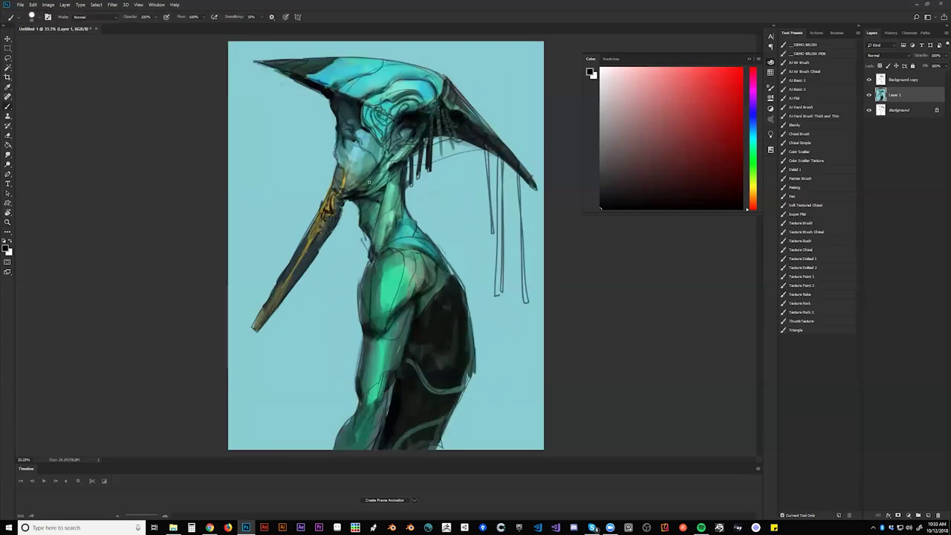
key(bracketright)
key(bracketright)
key(bracketright)
key(bracketright)
key(bracketright)
key(bracketright)
key(bracketright)
key(bracketright)
key(bracketright)
key(bracketright)
key(bracketright)
key(bracketright)
alt+click(350, 184)
key(bracketleft)
key(bracketleft)
key(bracketleft)
key(bracketleft)
key(bracketleft)
key(bracketleft)
key(bracketleft)
key(bracketleft)
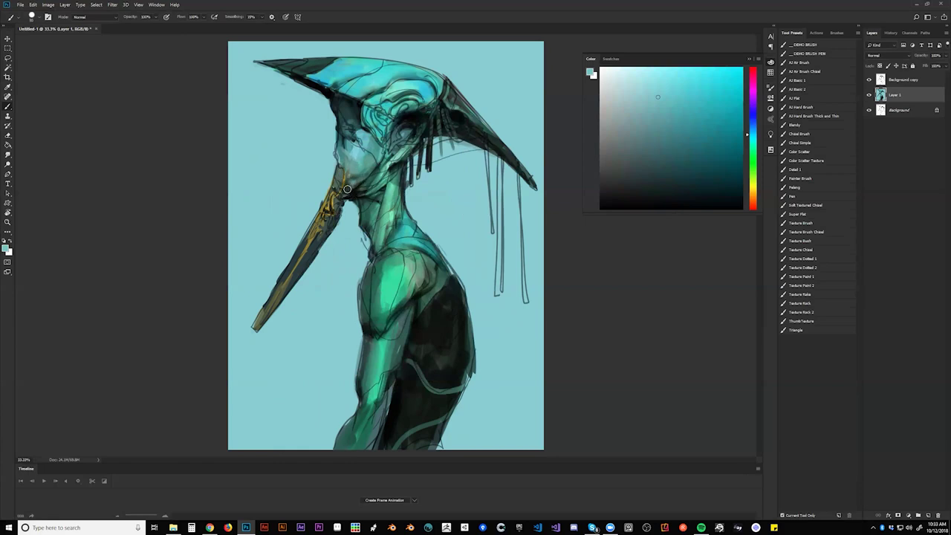
- Mirror the canvas back and review the whole figure at a reduced size
key(ctrl+shift+h)
key(z)
alt+click(385, 240)
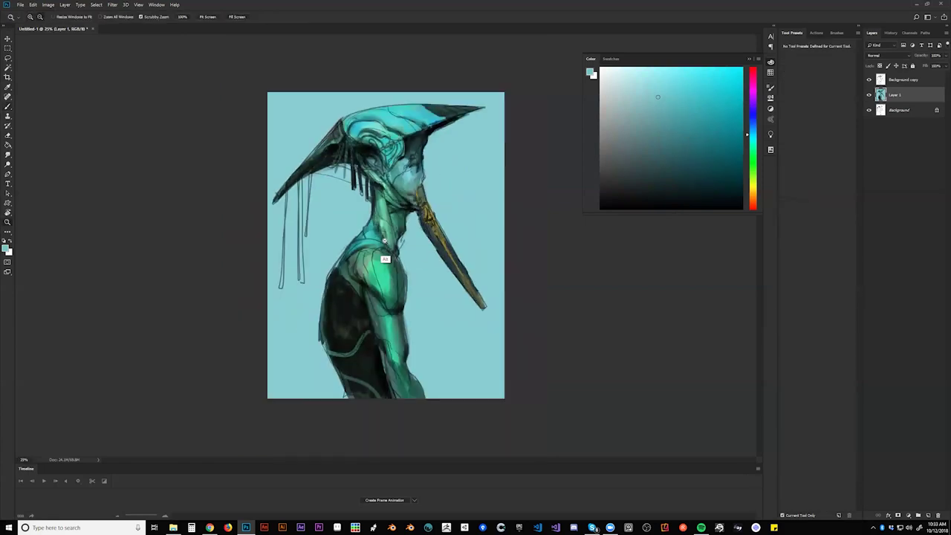
alt+click(385, 240)
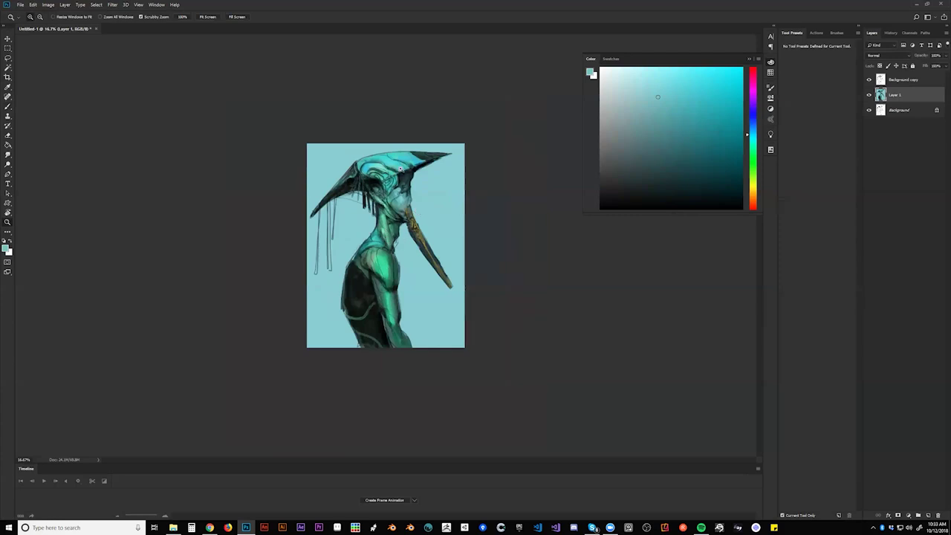
- Try several hues, then set the painting colour to a pale yellow
key(ctrl+plus)
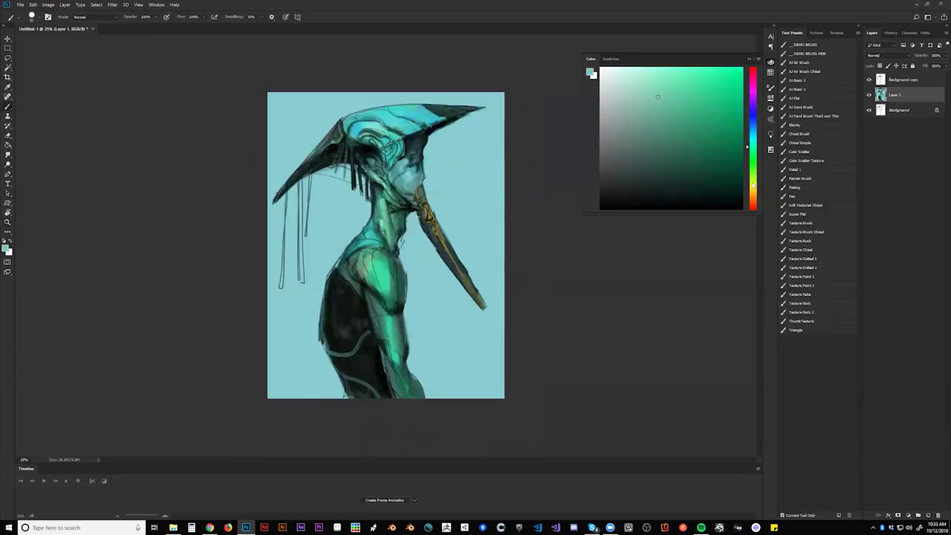
click(753, 184)
drag(659, 77, 649, 72)
click(748, 170)
drag(748, 171, 747, 137)
click(665, 72)
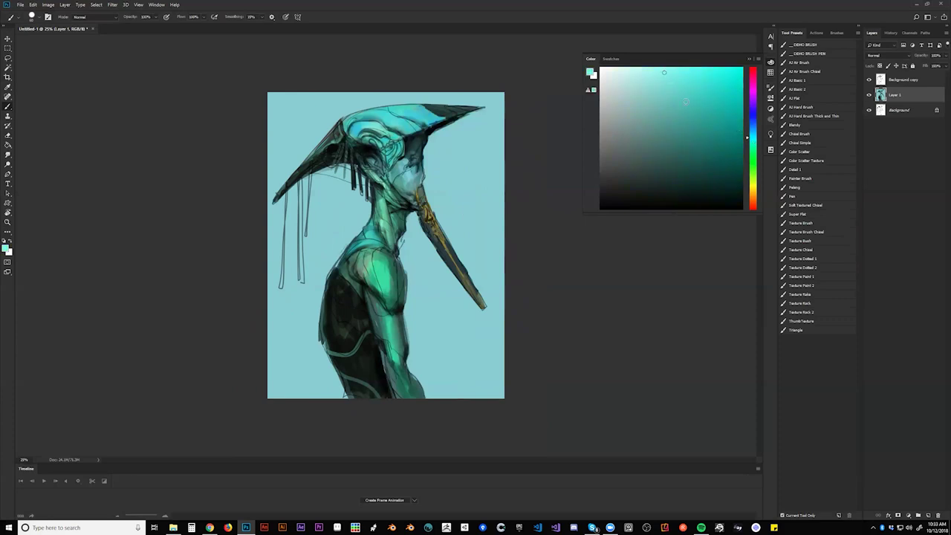
drag(750, 137, 751, 113)
click(645, 77)
drag(645, 78, 650, 67)
drag(752, 132, 749, 93)
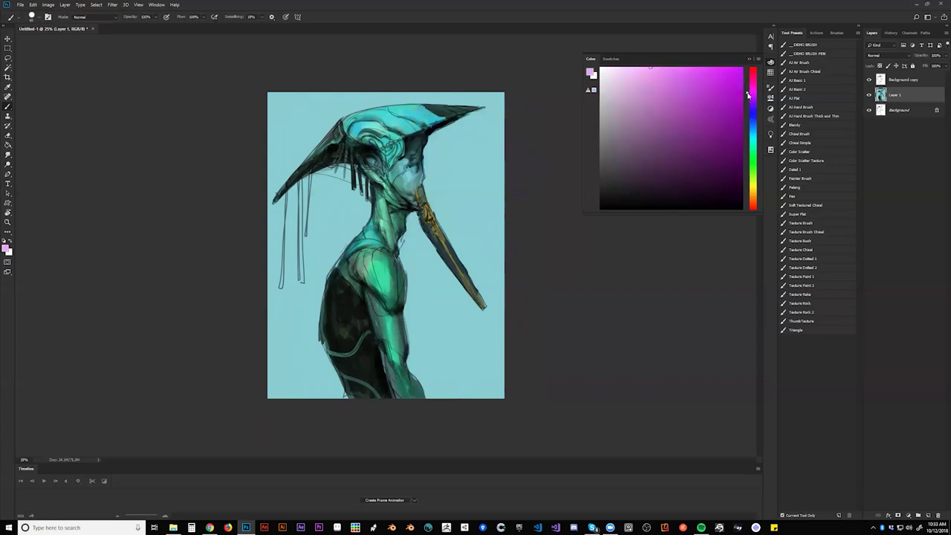
drag(639, 74, 612, 61)
drag(749, 139, 750, 191)
click(663, 68)
- Paint pale yellow strokes with a larger brush over the jaw where it meets the beak, undoing the last ones
key(bracketright)
key(bracketright)
key(bracketright)
key(bracketright)
key(bracketright)
key(bracketright)
key(bracketright)
key(bracketright)
drag(407, 193, 422, 207)
key(ctrl+z)
key(ctrl+z)
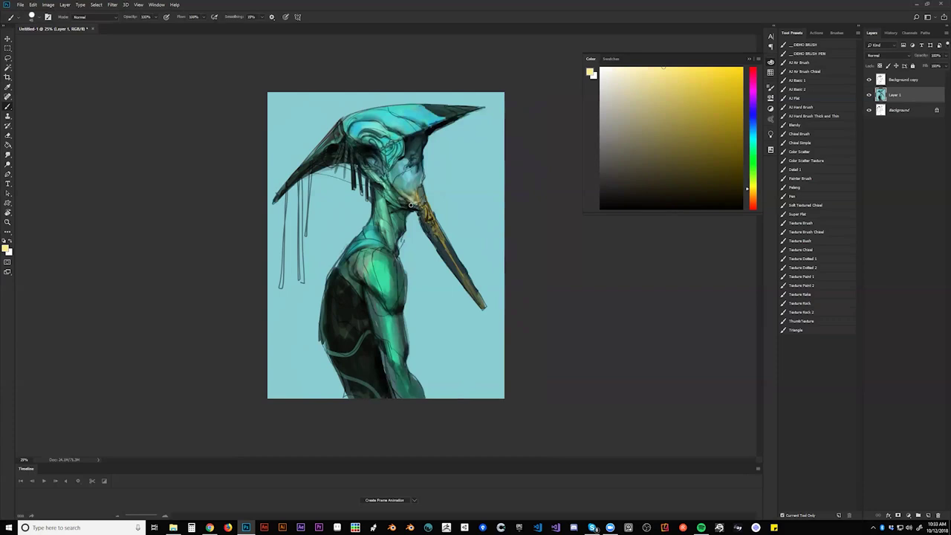
- Lower the fill of the Background copy line-art layer
click(910, 78)
drag(924, 67, 918, 68)
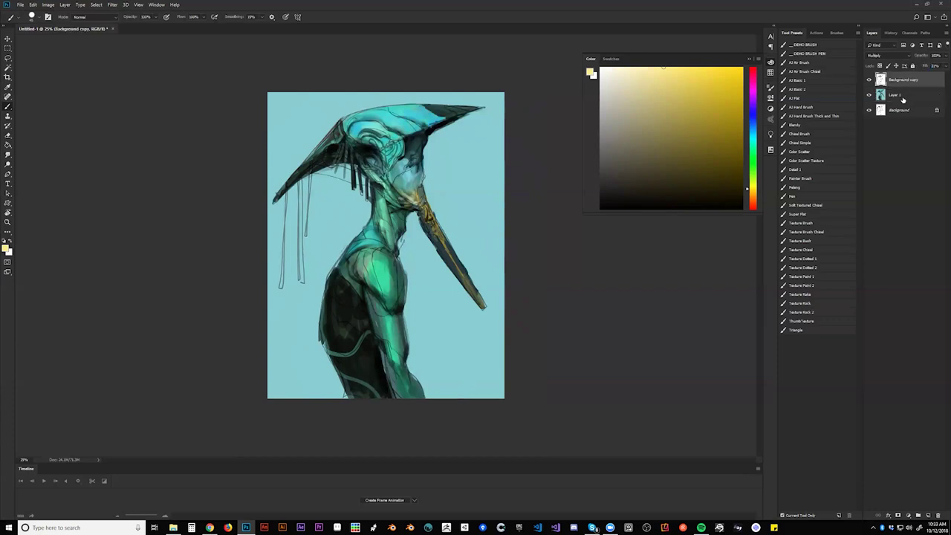
- Try a Hue/Saturation shift on Layer 1
click(900, 96)
key(i)
key(ctrl+u)
mouse_move(752, 176)
mouse_down()
mouse_move(742, 177)
mouse_move(783, 182)
mouse_move(737, 179)
mouse_up()
click(838, 150)
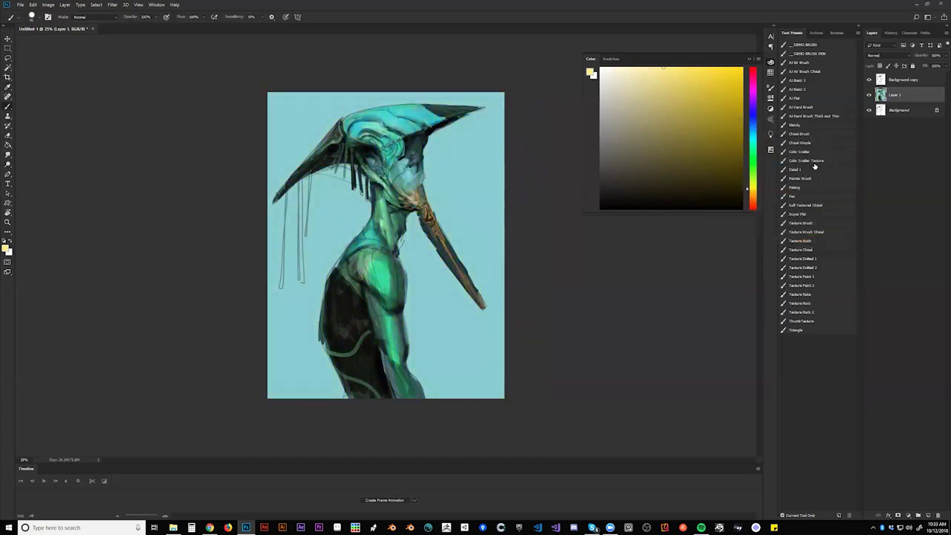
- Darken the eye and brow area under the hat's brim with fine black and sampled dark teal strokes
key(z)
click(434, 189)
key(b)
key(d)
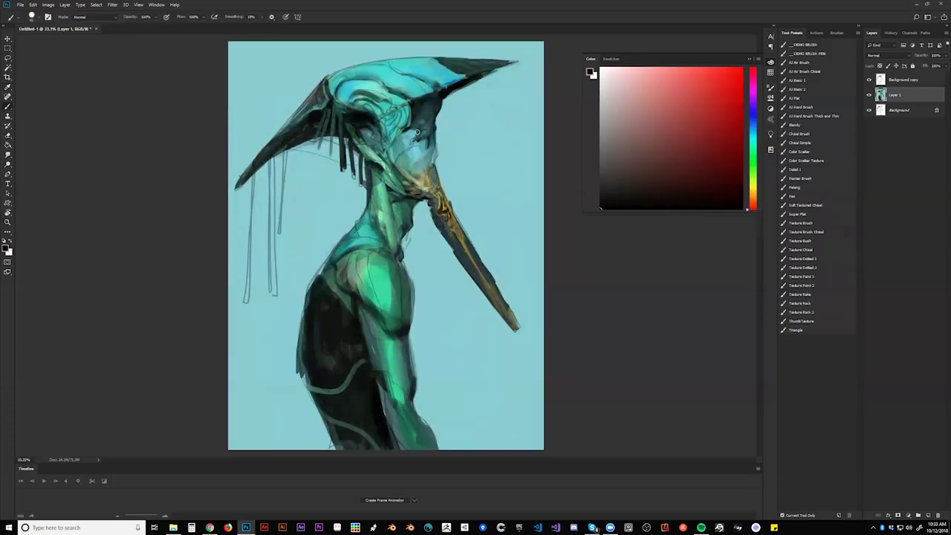
key(bracketleft)
alt+click(408, 131)
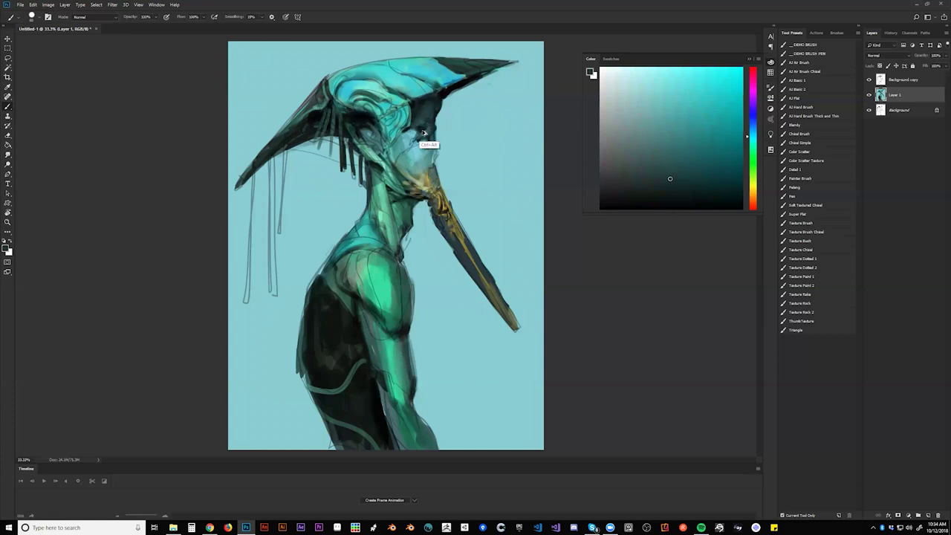
key(d)
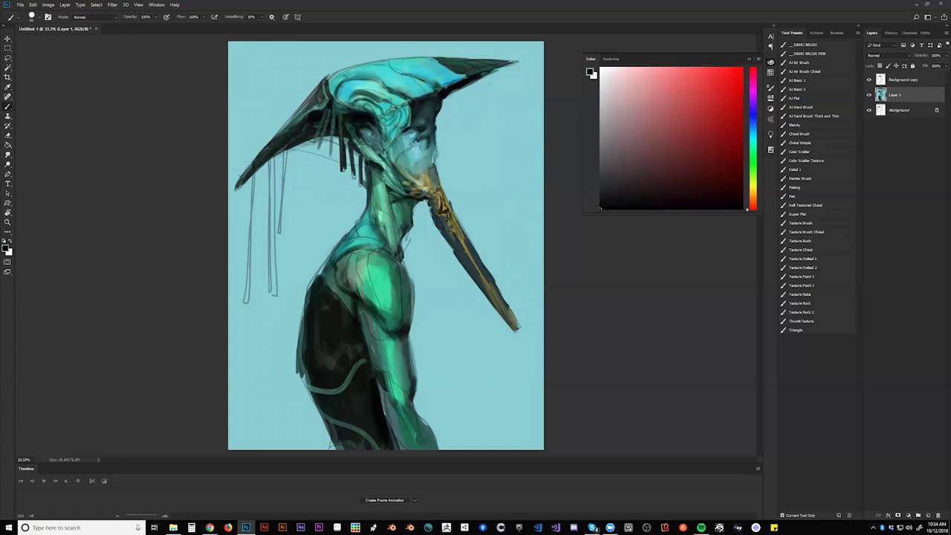
alt+click(405, 159)
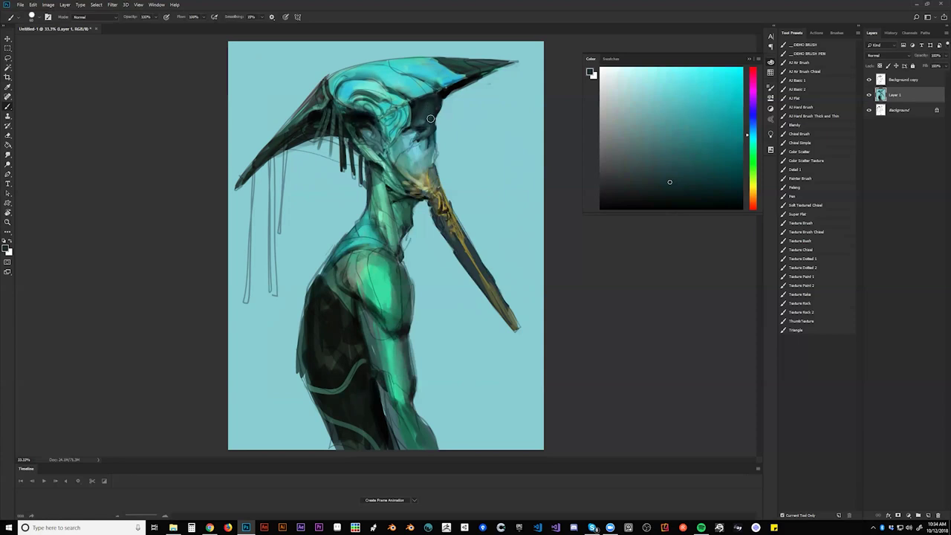
- Mirror the canvas, soften the forehead below the brim with mid teal sampled from the face, then mirror back and continue down the brow
key(ctrl+shift+h)
key(r)
key(b)
alt+click(351, 145)
drag(346, 123, 350, 111)
alt+click(351, 130)
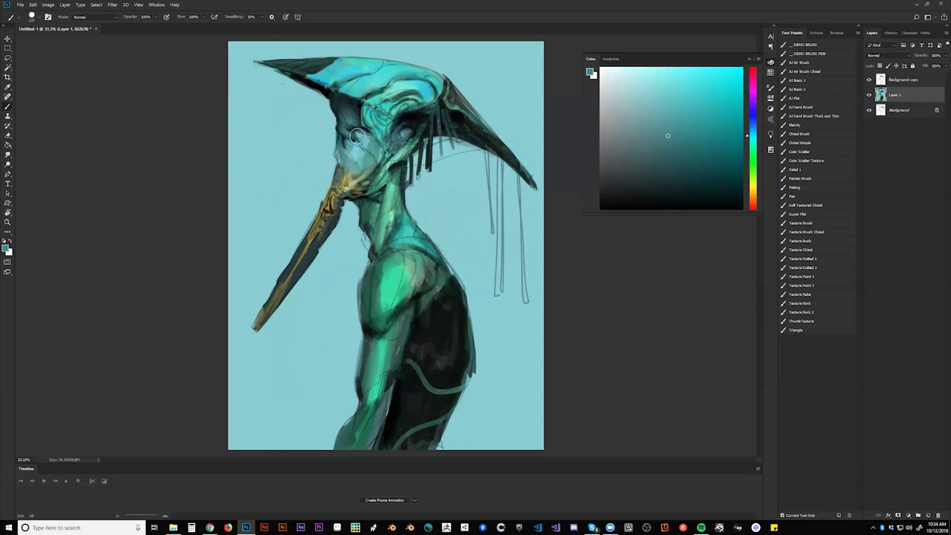
key(ctrl+shift+h)
drag(430, 108, 413, 139)
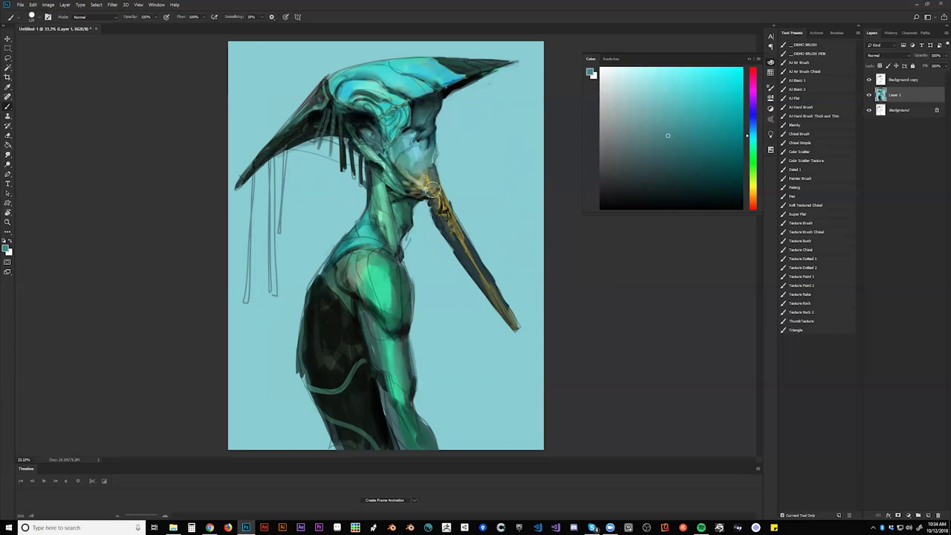
- Refine the eye socket, nose edge and cheek with black and teal tones sampled from the face
key(d)
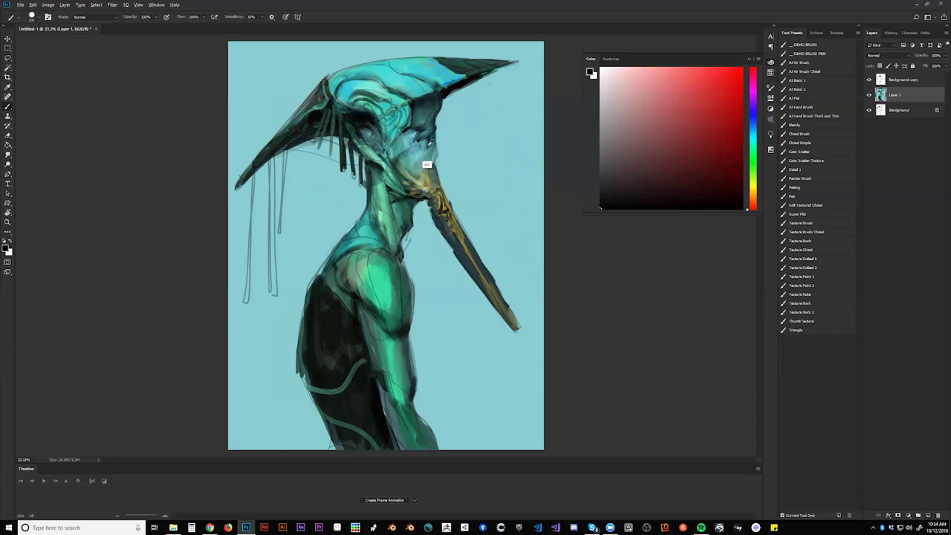
alt+click(429, 156)
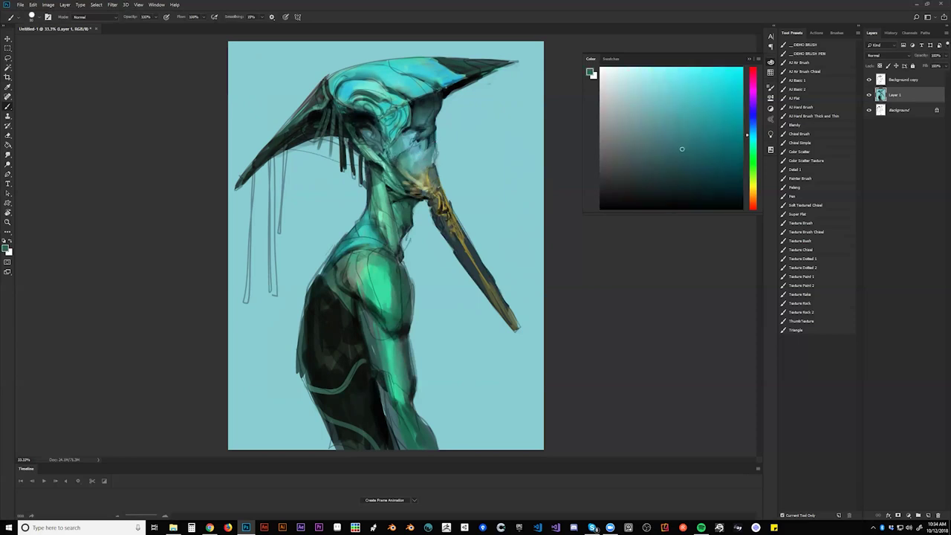
key(d)
alt+click(388, 153)
alt+click(393, 162)
- Mirror the canvas and draw black folds around the eye and down the front of the cheek
key(z)
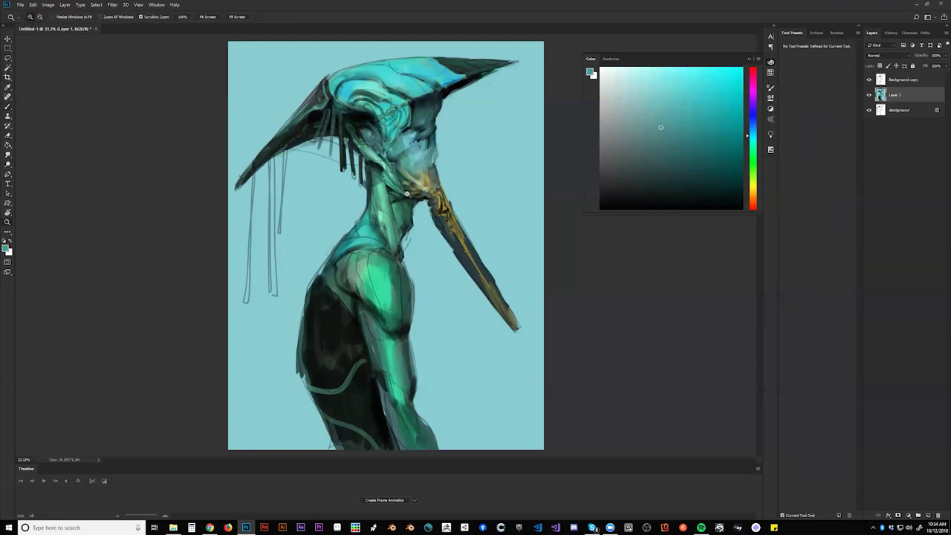
key(ctrl+minus)
key(ctrl+minus)
key(ctrl+minus)
key(ctrl+shift+h)
key(ctrl+plus)
key(ctrl+plus)
key(ctrl+plus)
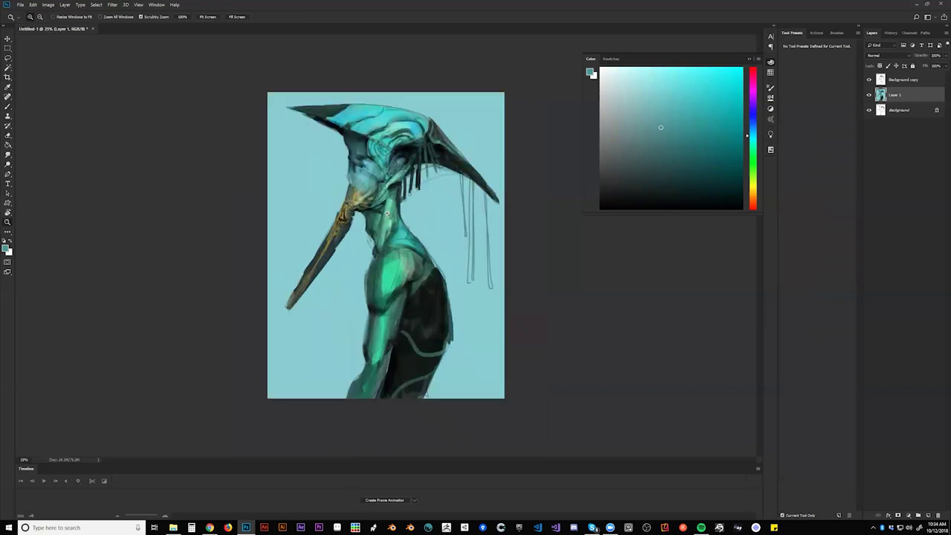
key(b)
key(d)
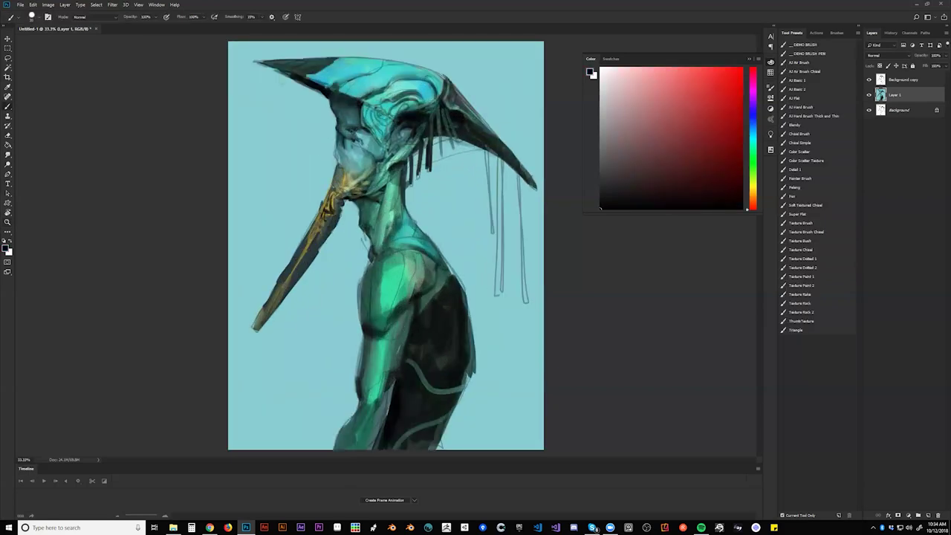
drag(354, 132, 363, 134)
drag(354, 141, 354, 146)
mouse_move(344, 149)
mouse_down()
mouse_move(337, 159)
mouse_move(349, 169)
mouse_up()
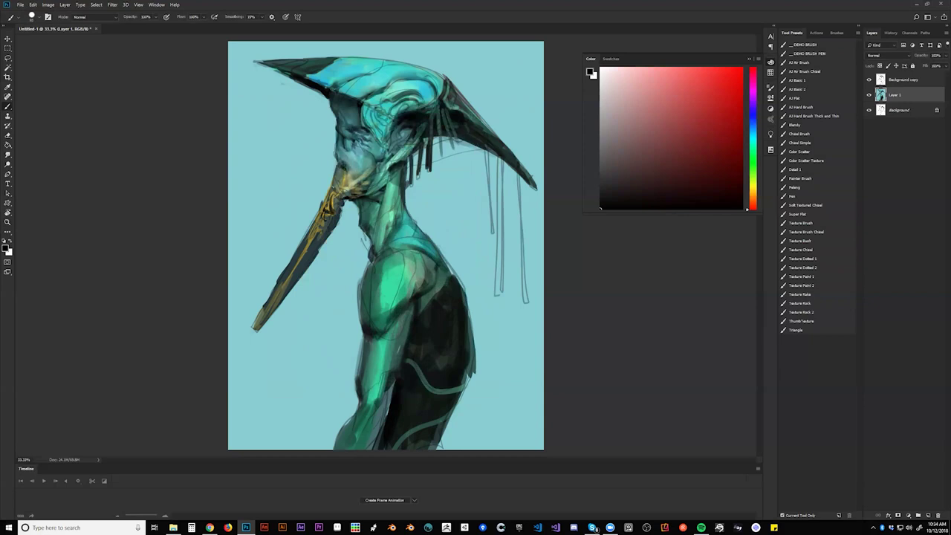
- Shade the cheek above the beak's base with sampled dark grey-teal, then mirror the canvas back
alt+click(347, 179)
alt+click(349, 164)
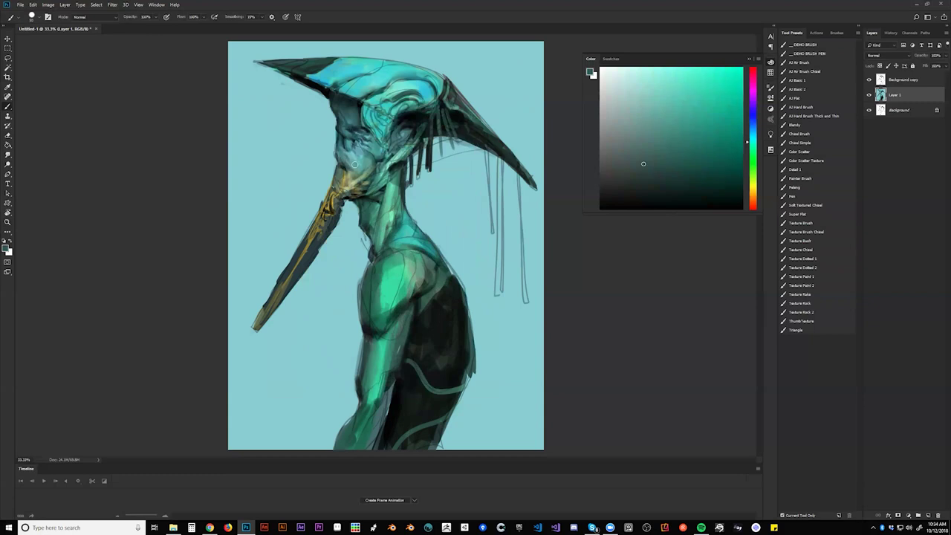
drag(366, 165, 362, 175)
key(ctrl+shift+h)
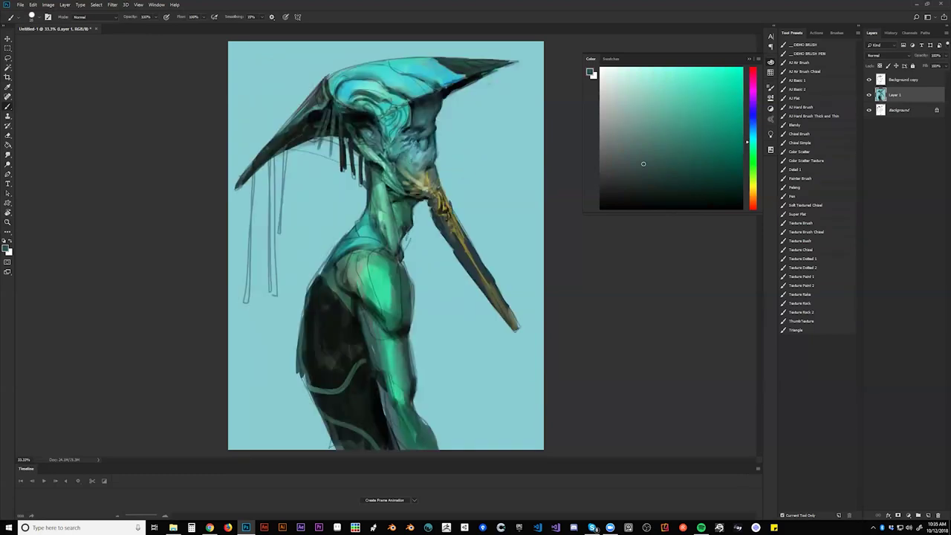
- Extend the hat's inner fold down the temple in bright teal and accent its lower end with black
key(d)
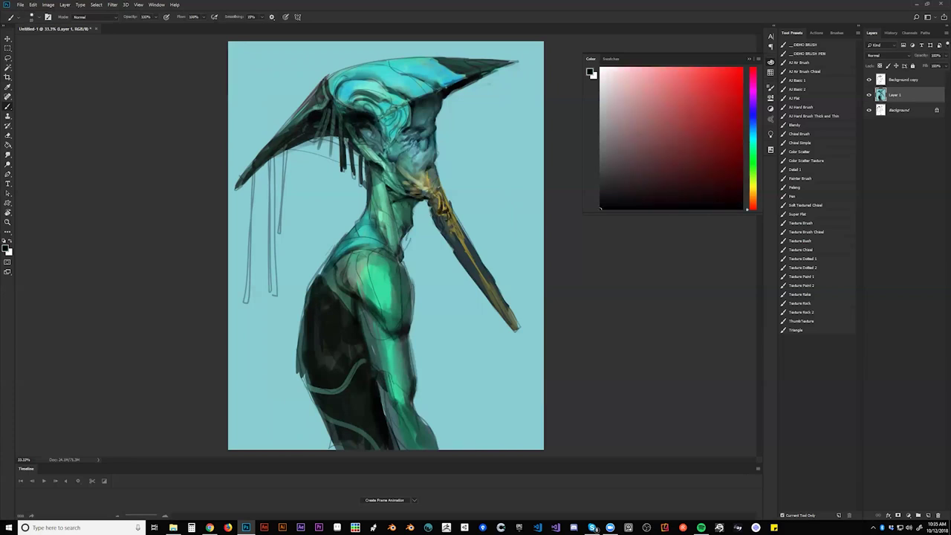
alt+click(394, 147)
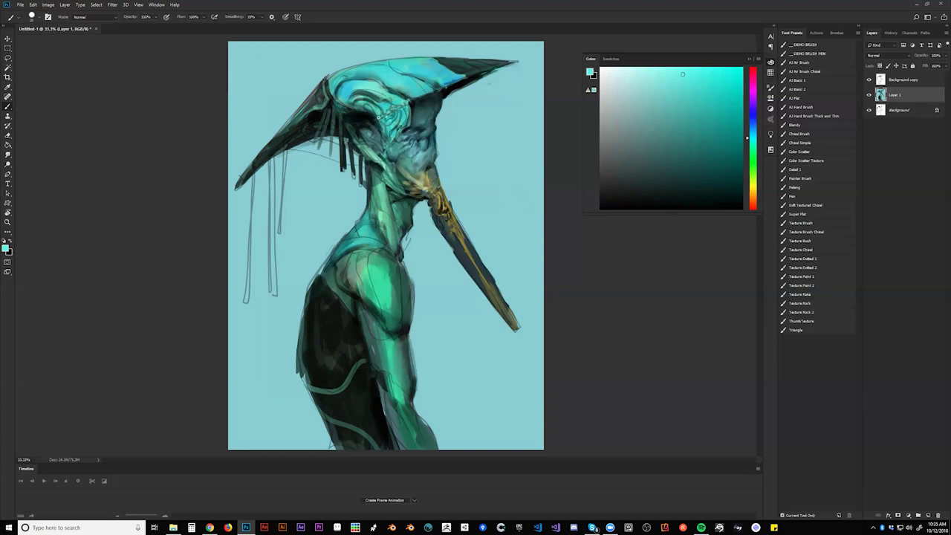
mouse_move(381, 120)
mouse_down()
mouse_move(358, 108)
mouse_move(385, 142)
mouse_up()
key(d)
drag(390, 147, 400, 138)
- Check the figure at a reduced size and deepen the black shadow at the tip of the teal temple fold
key(z)
alt+click(392, 190)
alt+click(391, 191)
alt+click(392, 191)
click(391, 189)
click(392, 189)
click(391, 190)
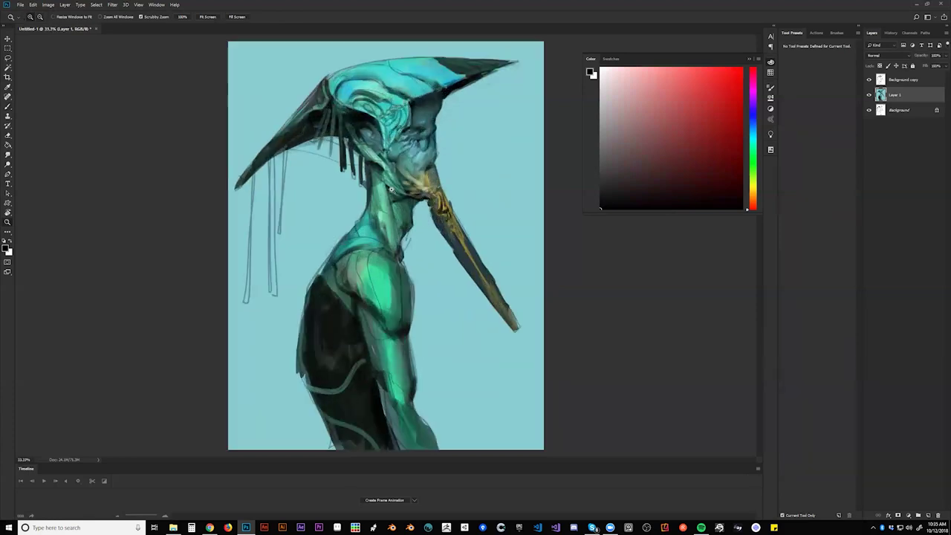
key(b)
mouse_move(387, 151)
mouse_down()
mouse_move(388, 162)
mouse_move(390, 147)
mouse_up()
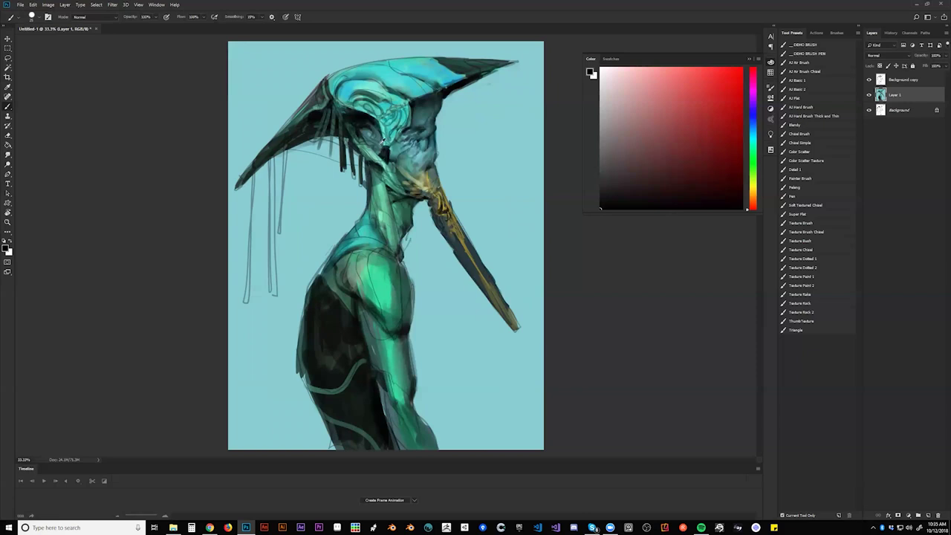
- Define the jaw tendon and upper neck with sampled pale teal and green strokes and fine black lines
alt+click(379, 153)
alt+click(392, 169)
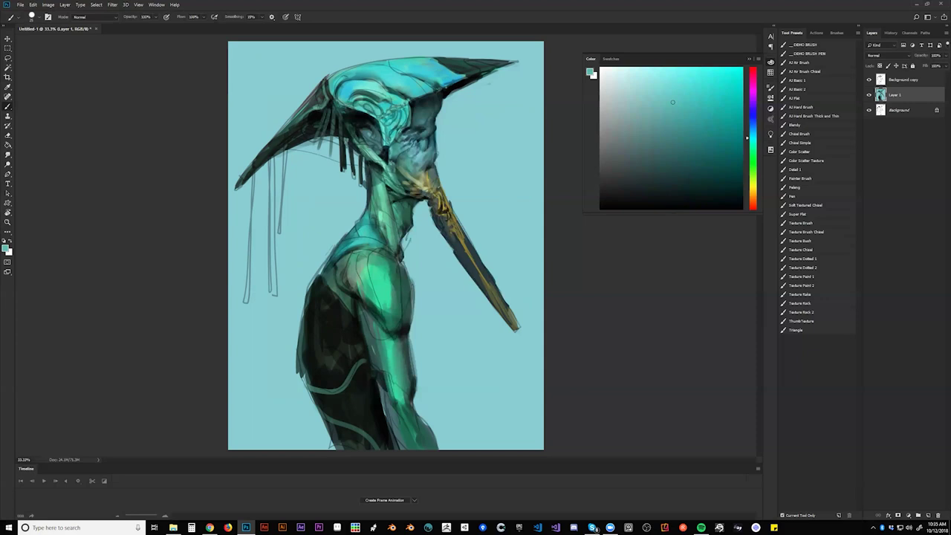
alt+click(376, 174)
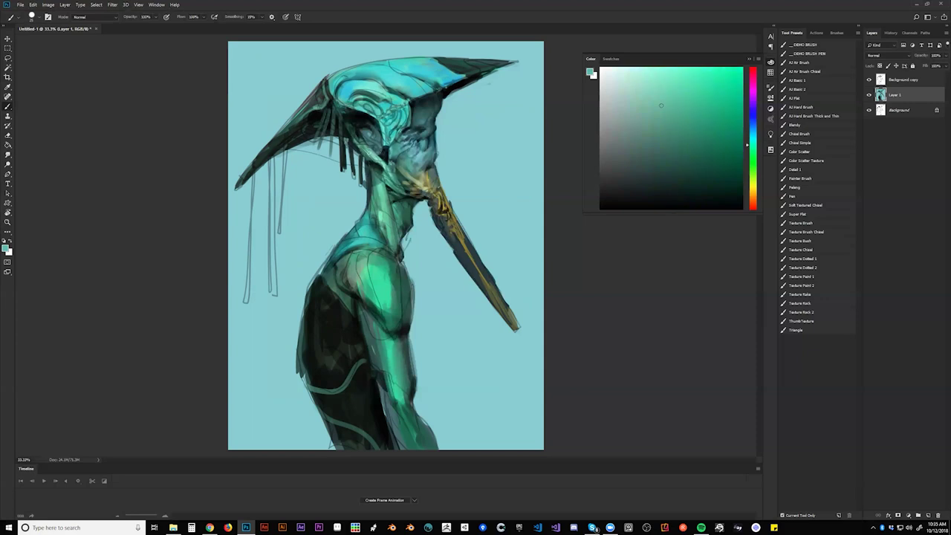
key(d)
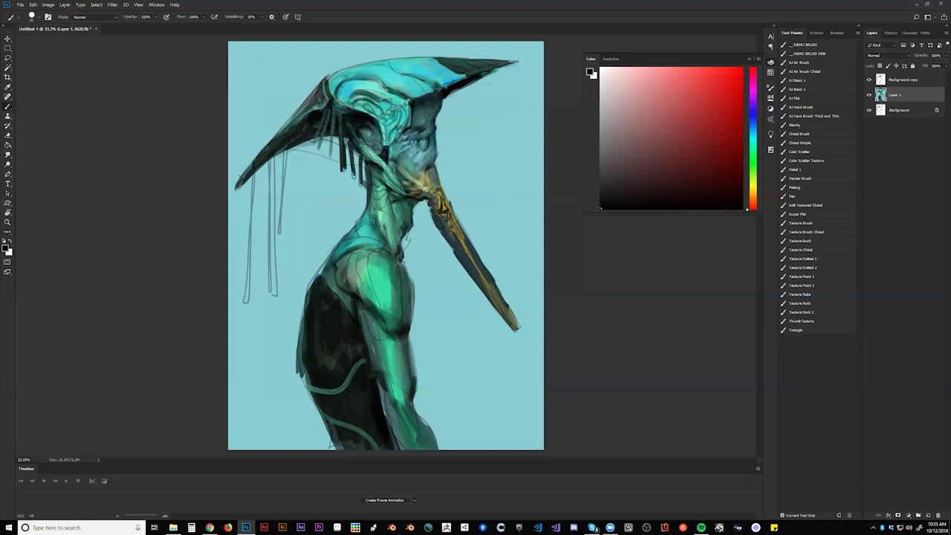
- Mirror the canvas and rework the beak's base with beige and dark grey-green sampled from around it
key(z)
alt+click(396, 239)
alt+click(398, 250)
alt+click(398, 251)
key(ctrl+shift+h)
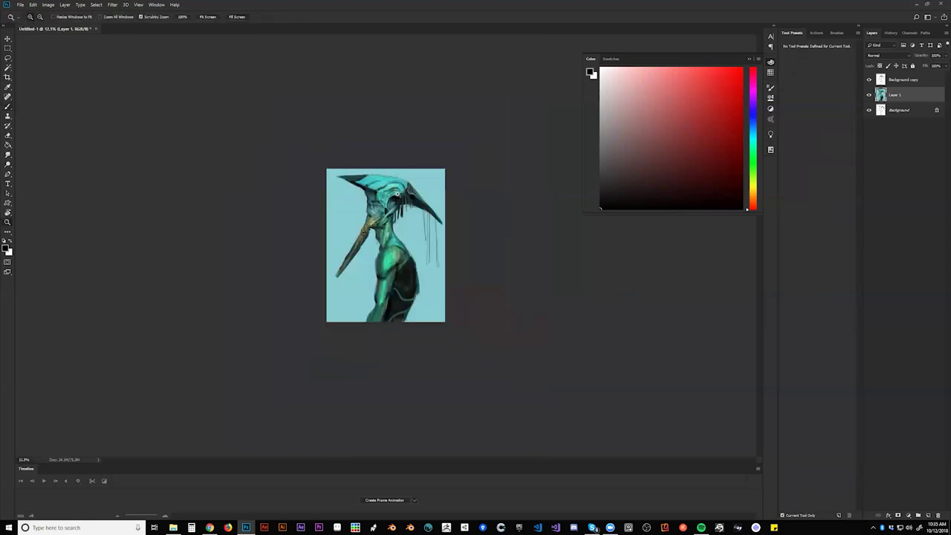
click(404, 245)
click(405, 245)
click(405, 246)
key(b)
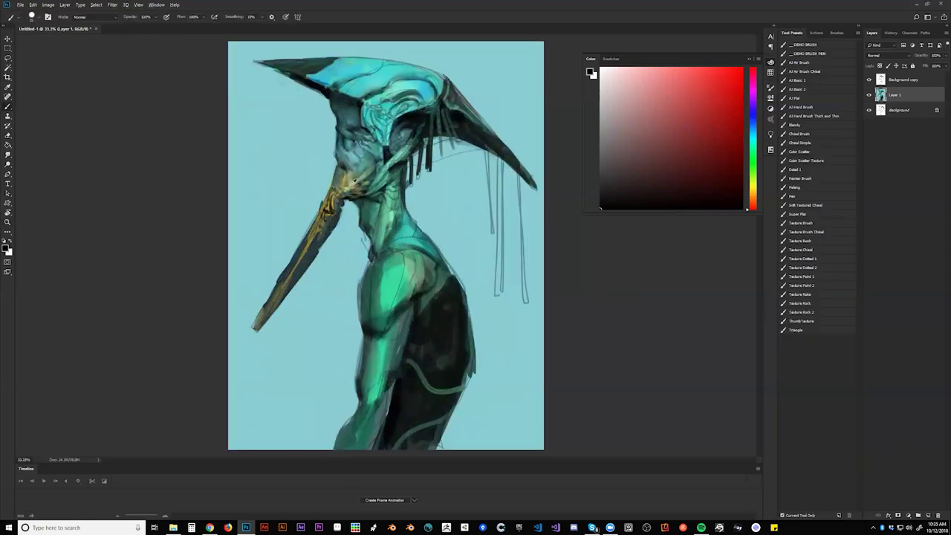
alt+click(356, 182)
alt+click(355, 181)
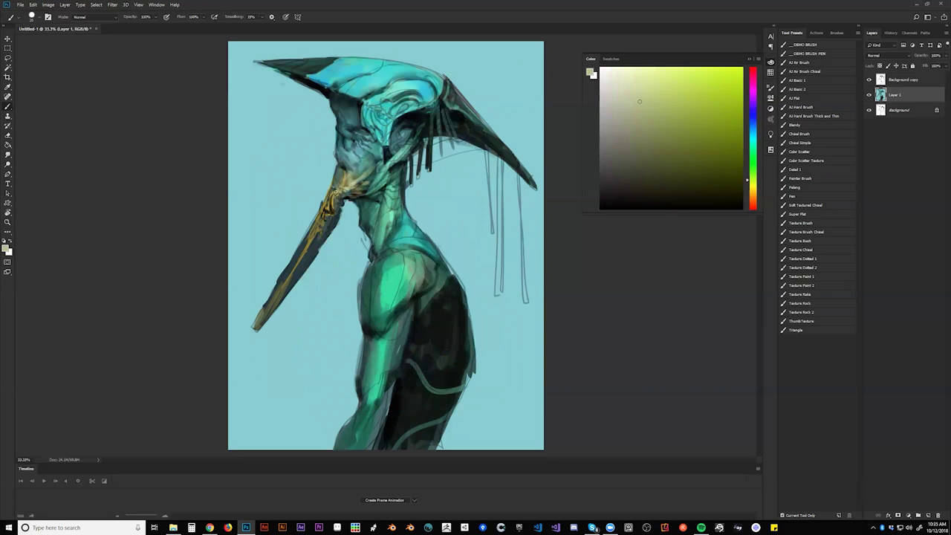
alt+click(339, 173)
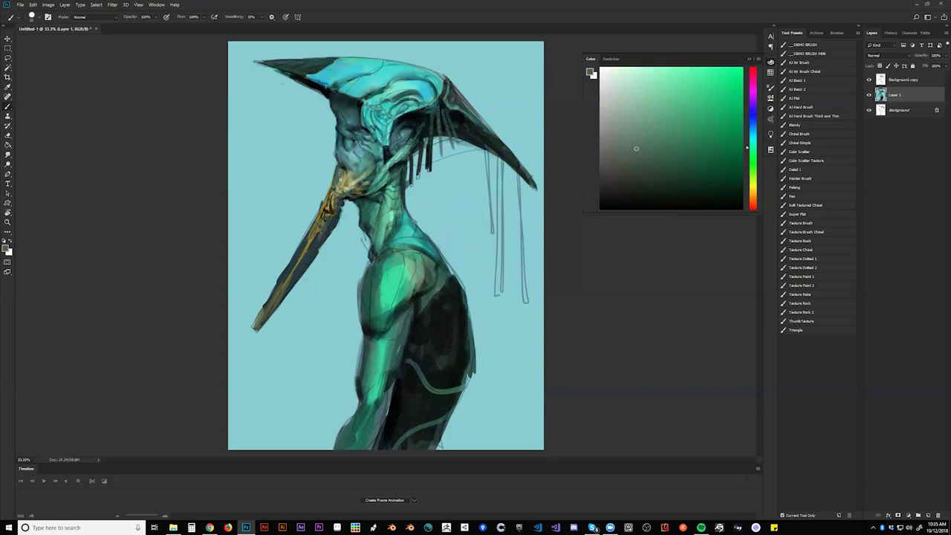
drag(341, 187, 343, 185)
- Add black creases at the beak's base and pull beige strokes from it back along the jaw
key(d)
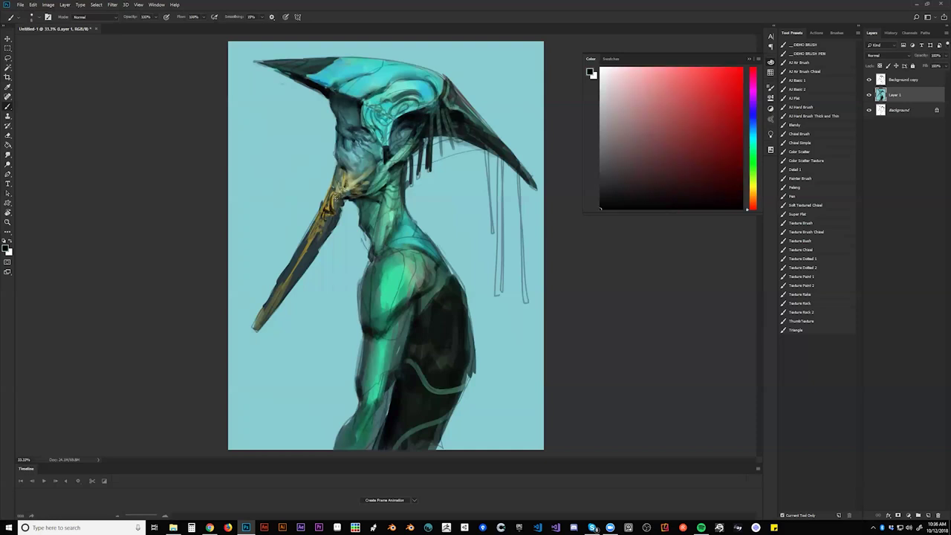
key(bracketright)
alt+click(358, 180)
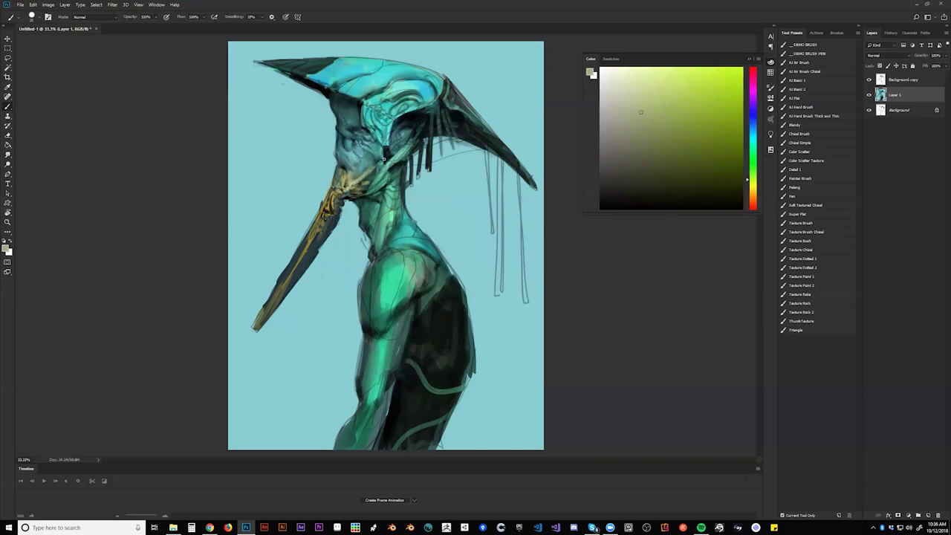
key(bracketleft)
- Mirror the canvas and check the whole figure at a reduced size
key(ctrl+f)
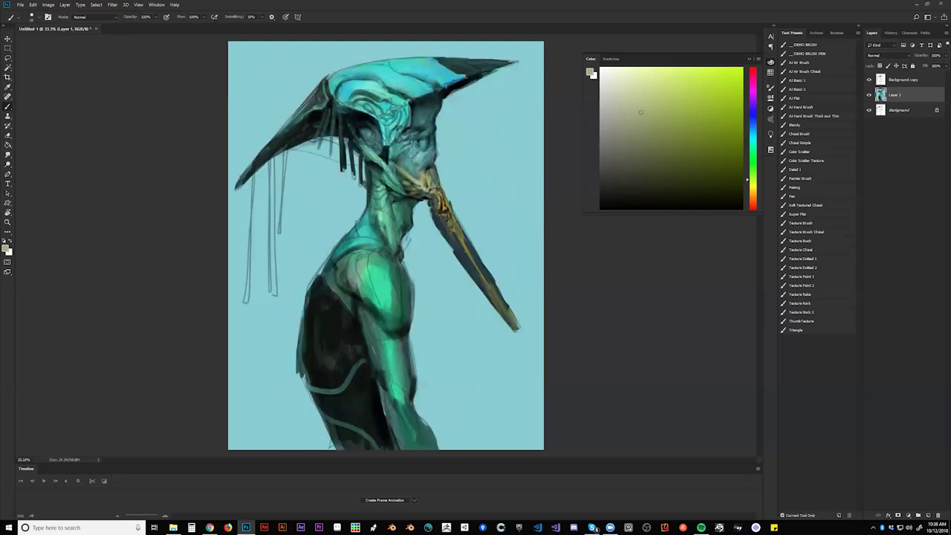
alt+click(373, 224)
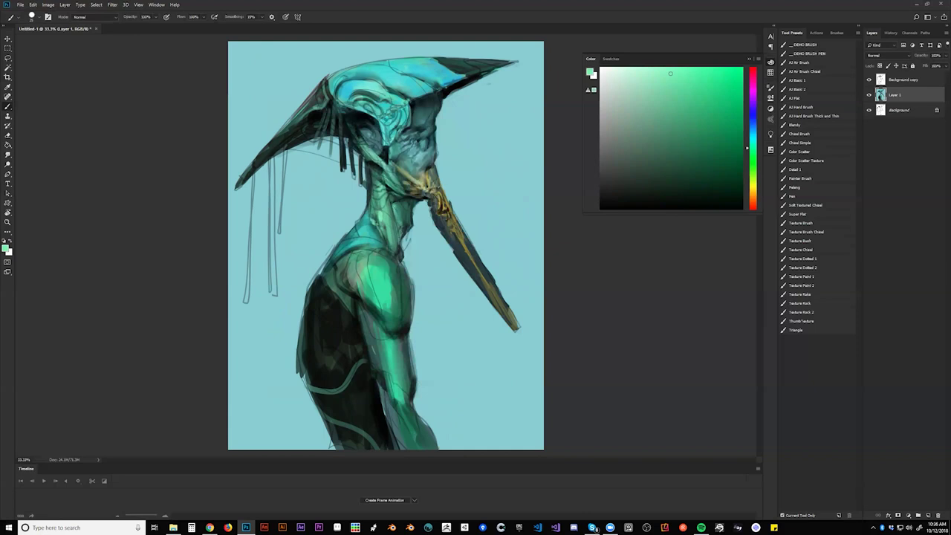
key(z)
alt+click(399, 267)
alt+click(400, 269)
alt+click(401, 269)
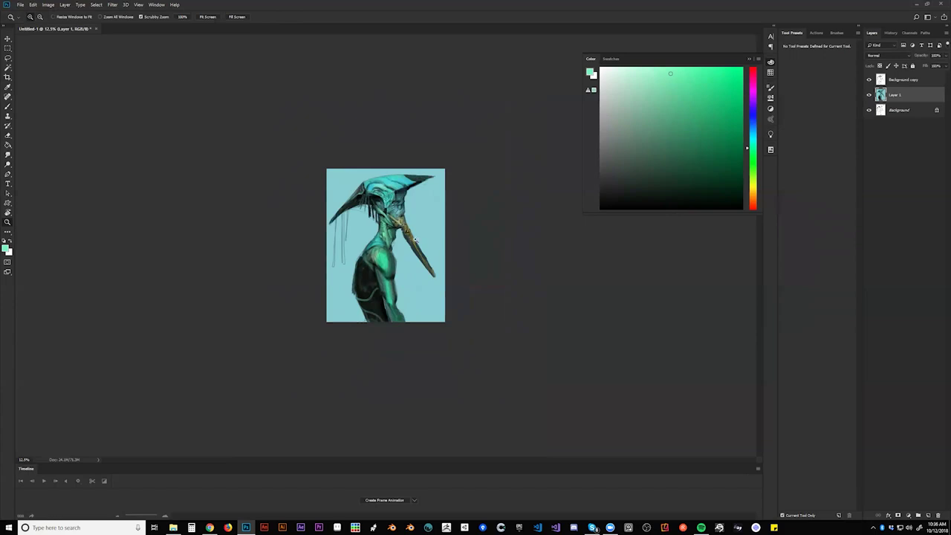
click(400, 235)
click(401, 235)
click(400, 235)
key(b)
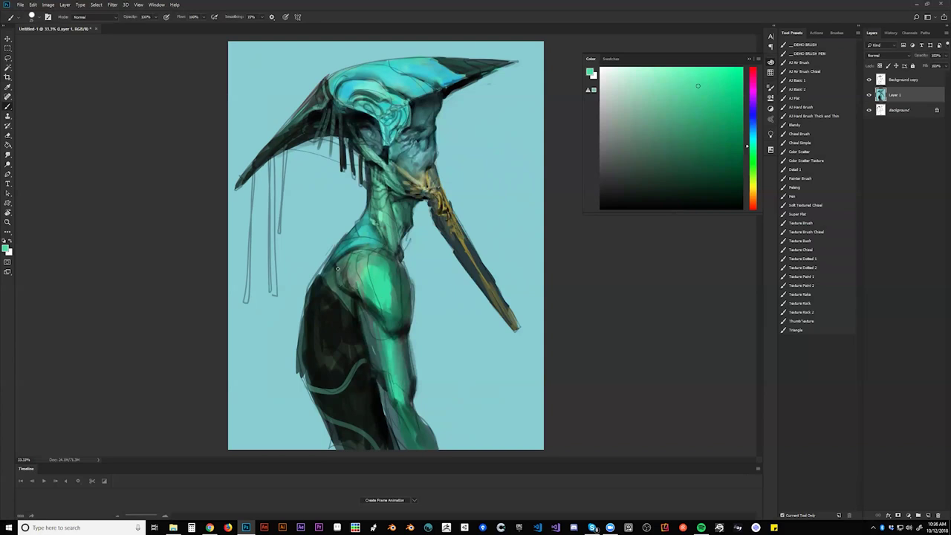
- Soften the bright shoulder with a sampled muted green and paint sampled teal over the upper back
alt+click(354, 294)
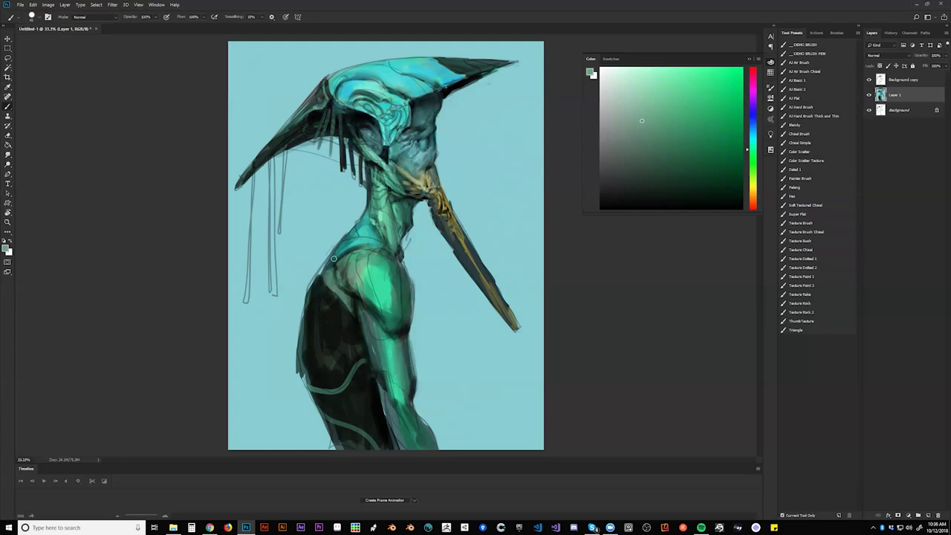
mouse_move(393, 260)
mouse_down()
mouse_move(403, 320)
mouse_move(384, 325)
mouse_up()
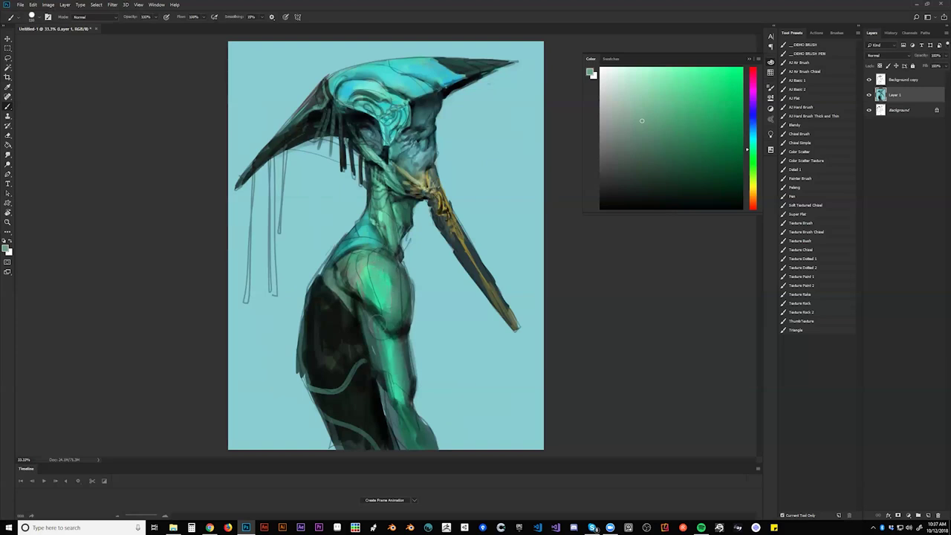
alt+click(373, 226)
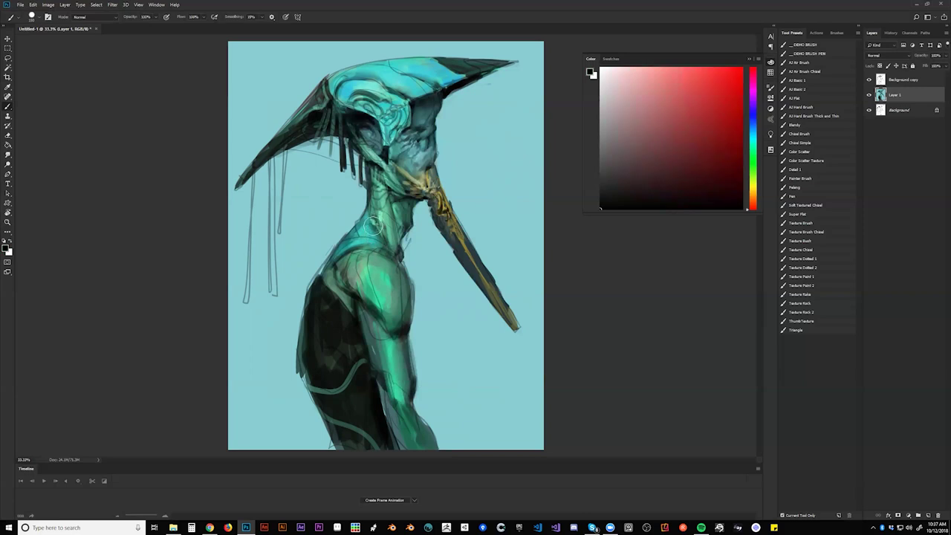
alt+click(365, 249)
drag(357, 229, 329, 264)
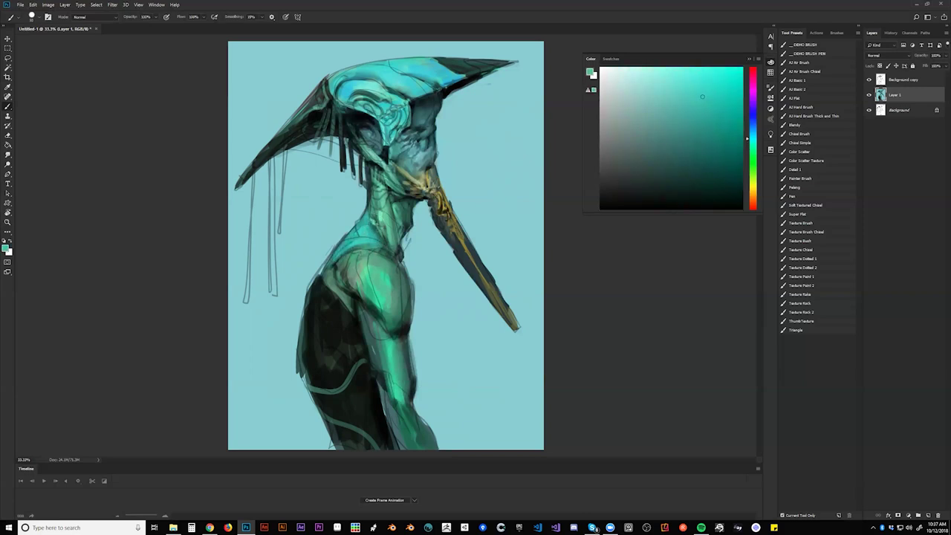
alt+click(399, 273)
- Deepen the black shadow on the forehead and along the hat's front brim, working in both normal and mirrored views
key(d)
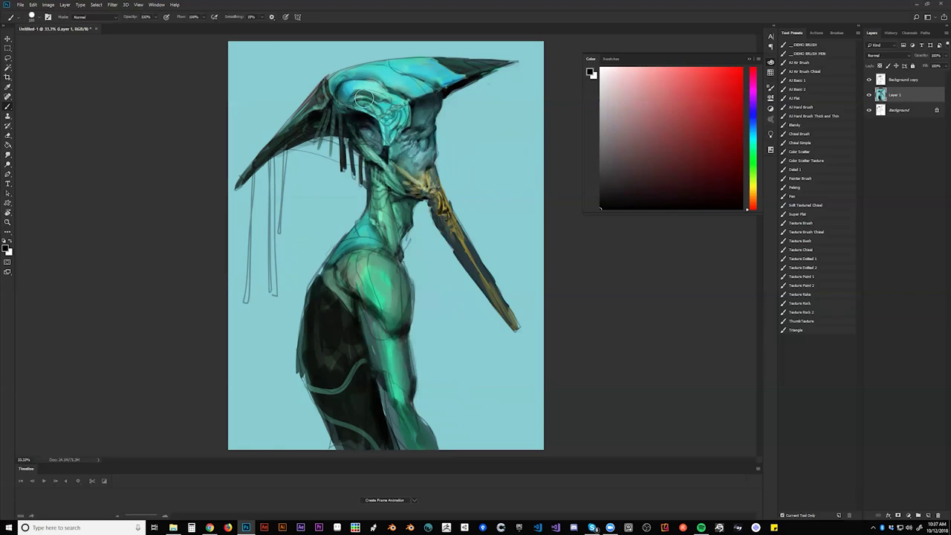
drag(406, 99, 420, 96)
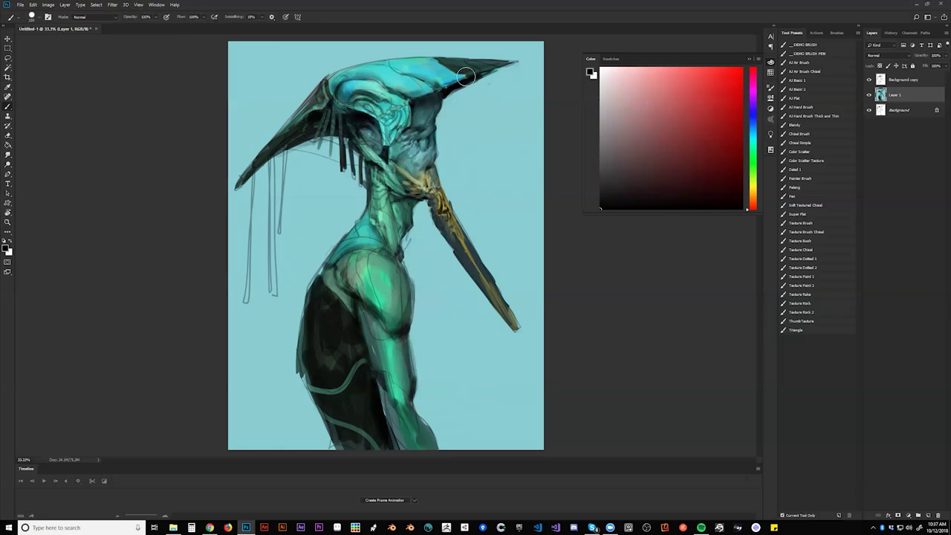
alt+click(424, 82)
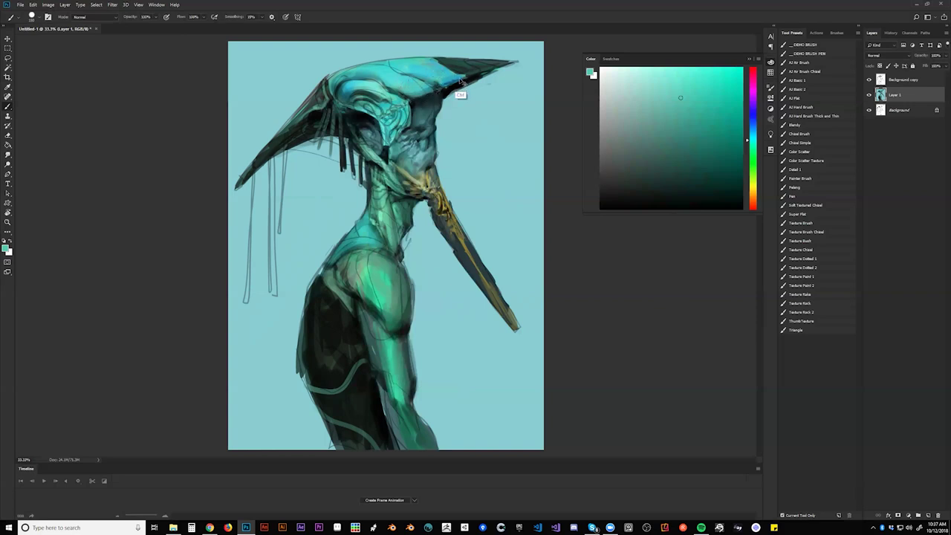
key(ctrl+shift+h)
key(d)
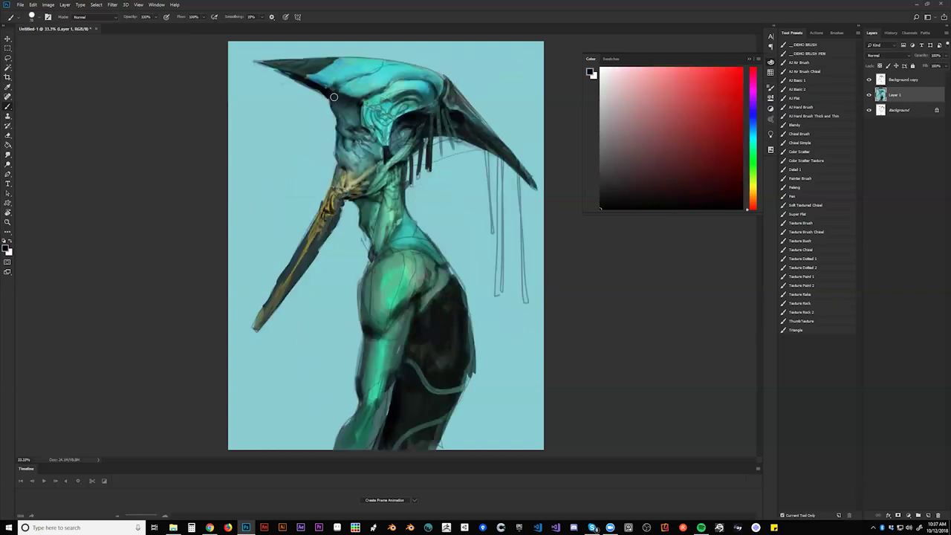
key(bracketright)
key(bracketright)
key(bracketright)
key(bracketright)
key(ctrl+shift+h)
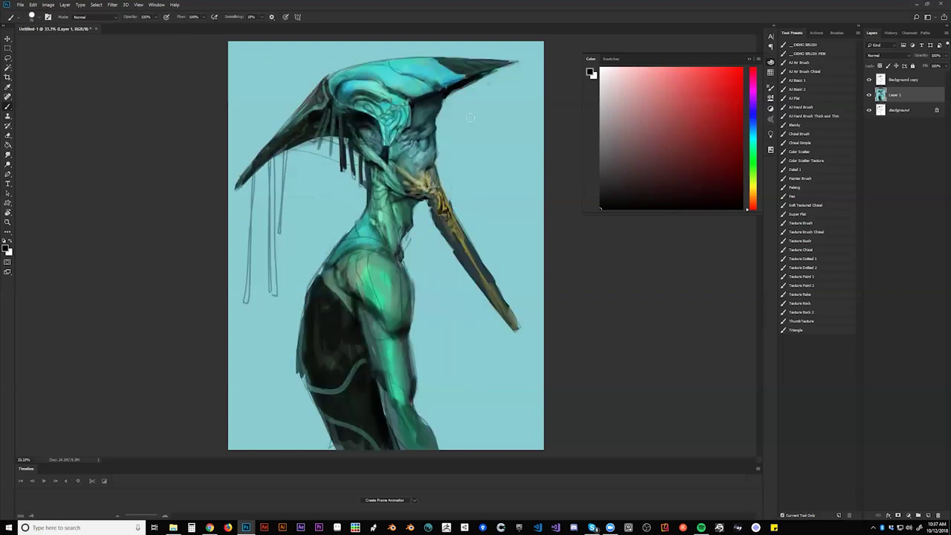
- Refine the cheek above the jaw tendon with a pale green and sampled dark tones
click(752, 148)
click(625, 86)
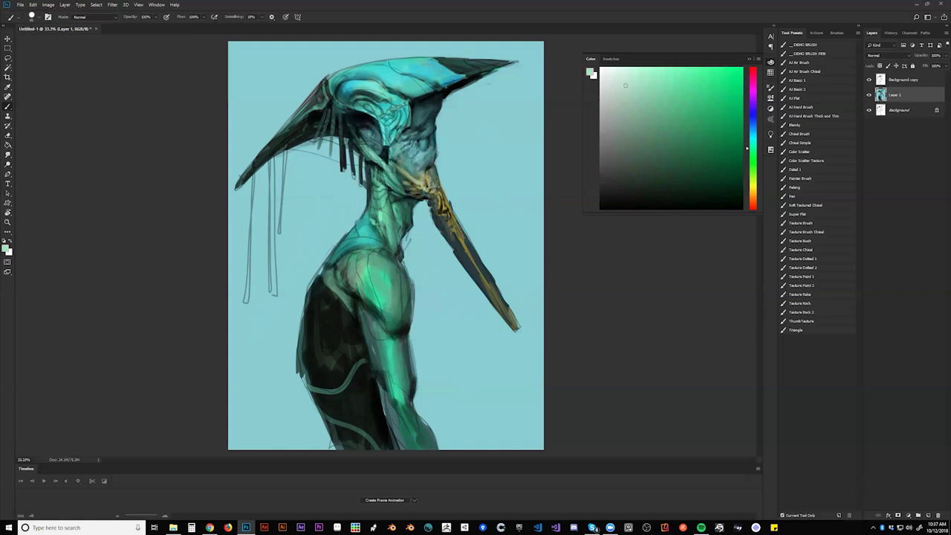
alt+click(404, 151)
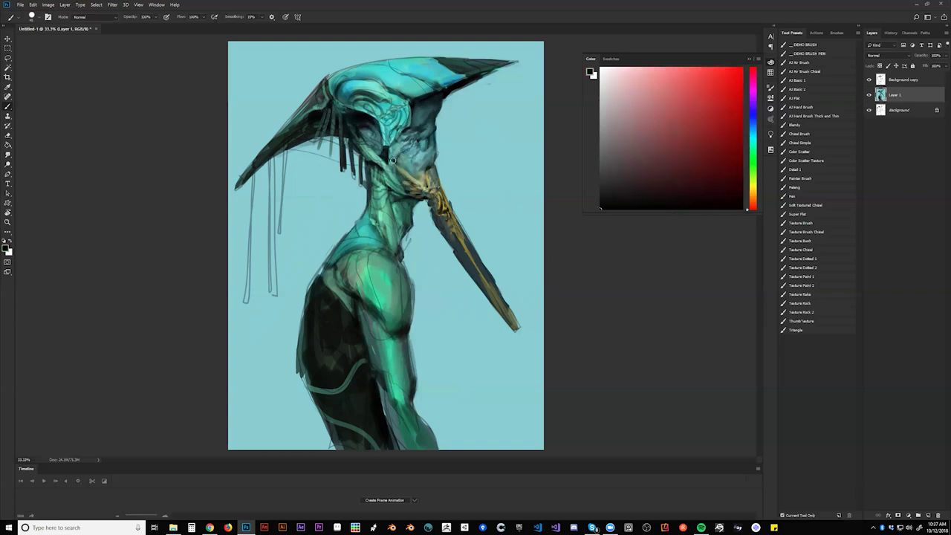
alt+click(400, 152)
key(r)
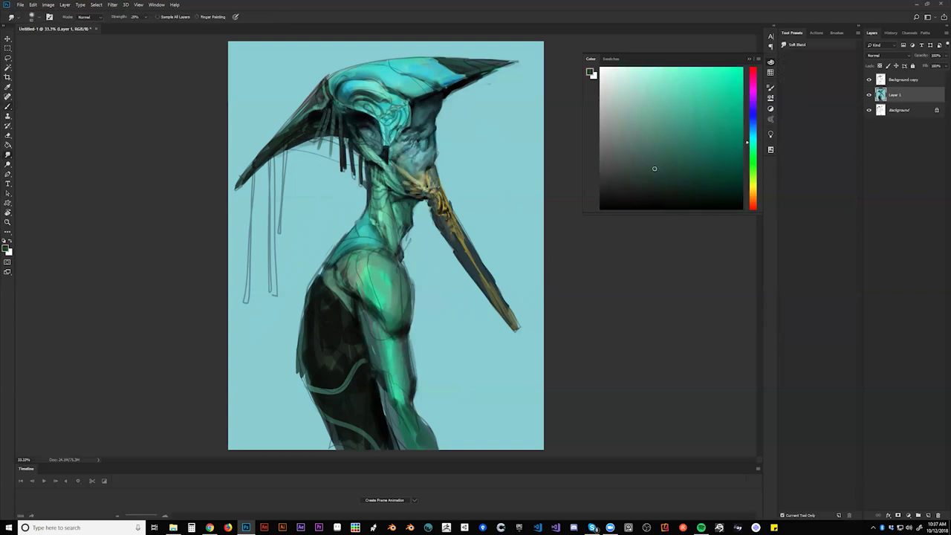
- Check the mirrored figure at a reduced size and rework the underside of the beak's base with black and sampled background blue
key(z)
alt+click(424, 167)
alt+click(424, 167)
key(ctrl+shift+h)
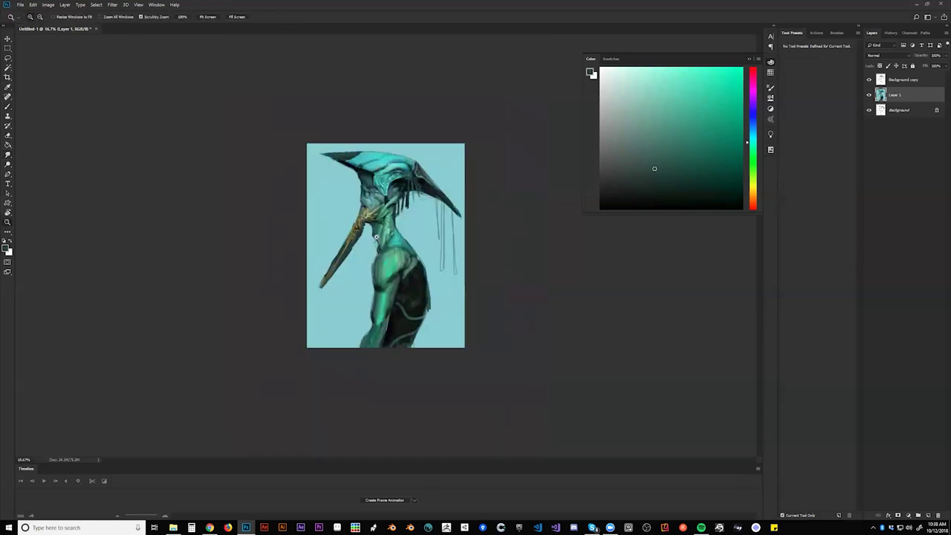
click(379, 231)
click(378, 232)
key(b)
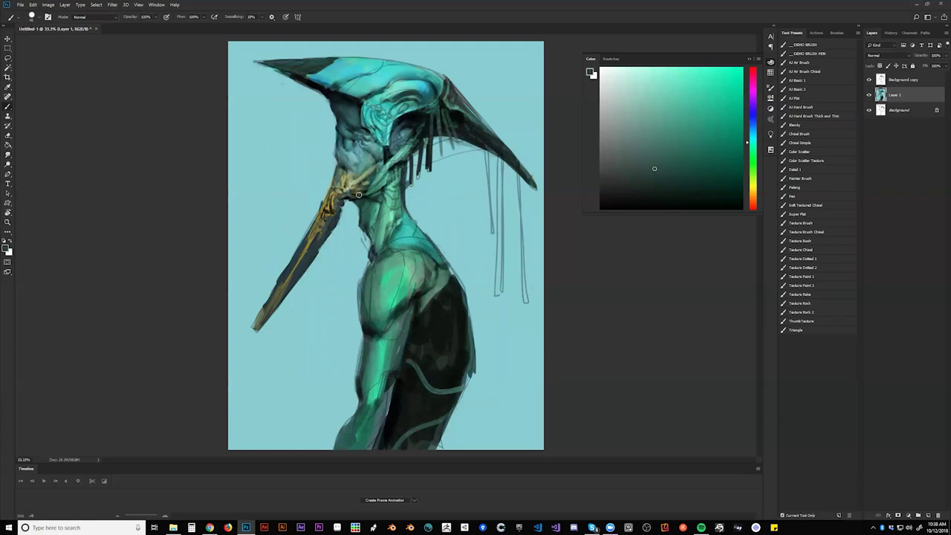
key(d)
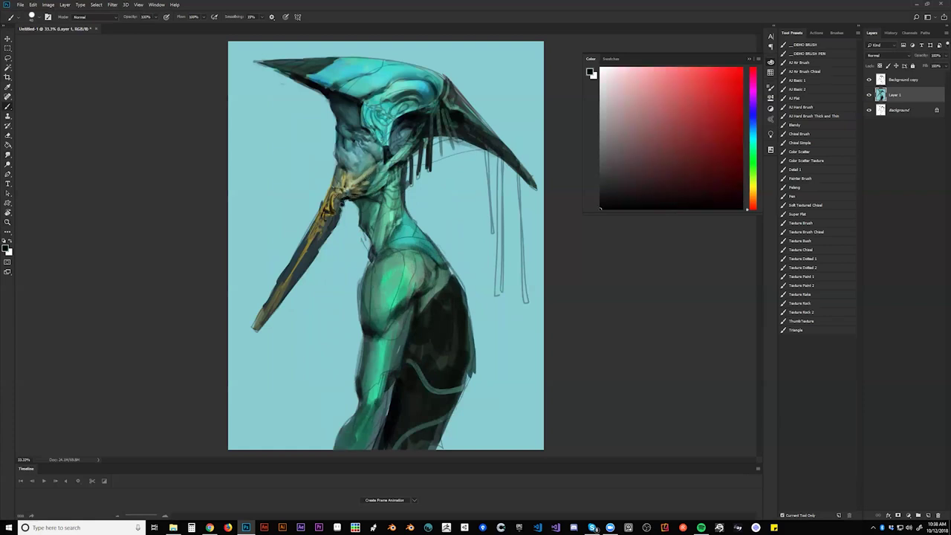
alt+click(340, 212)
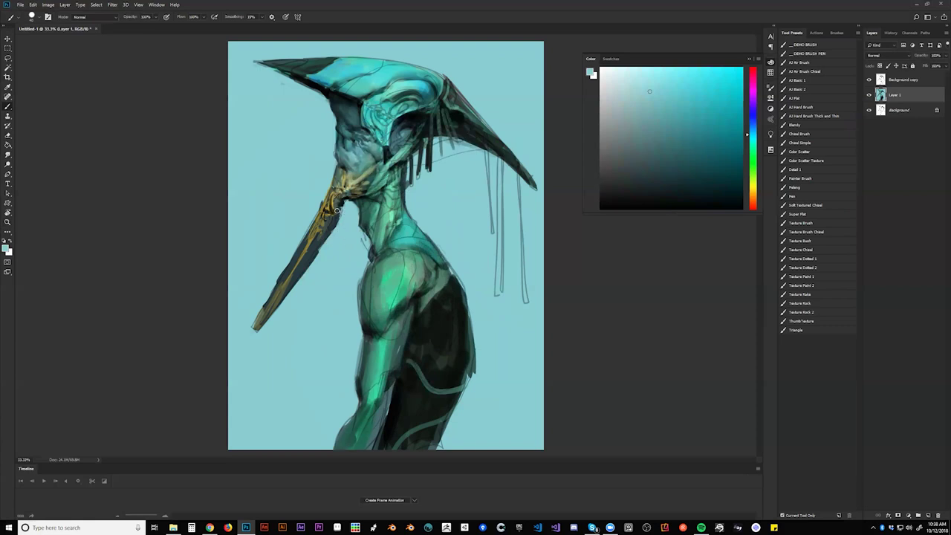
key(d)
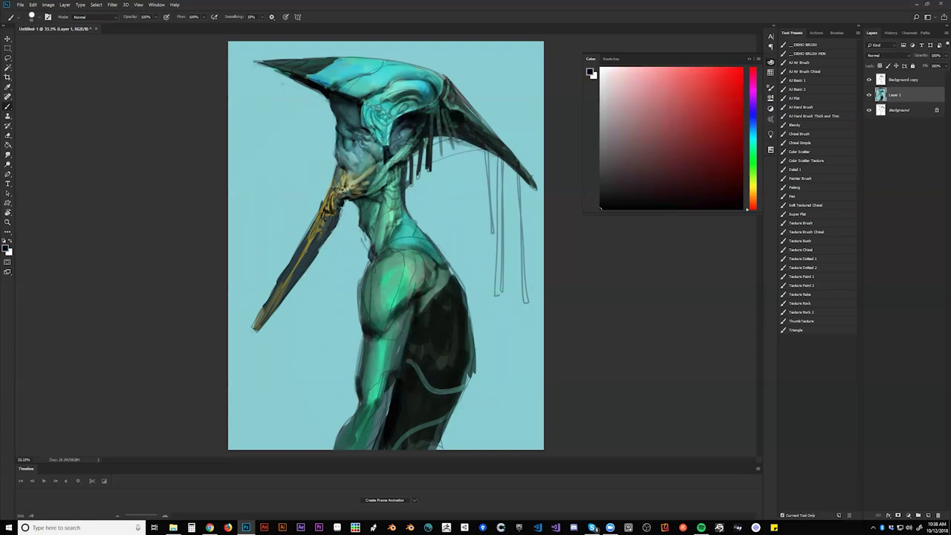
- Build up the beak's upper base where it meets the face with fine sampled ochre strokes and black accents
key([)
key([)
key([)
alt+click(346, 179)
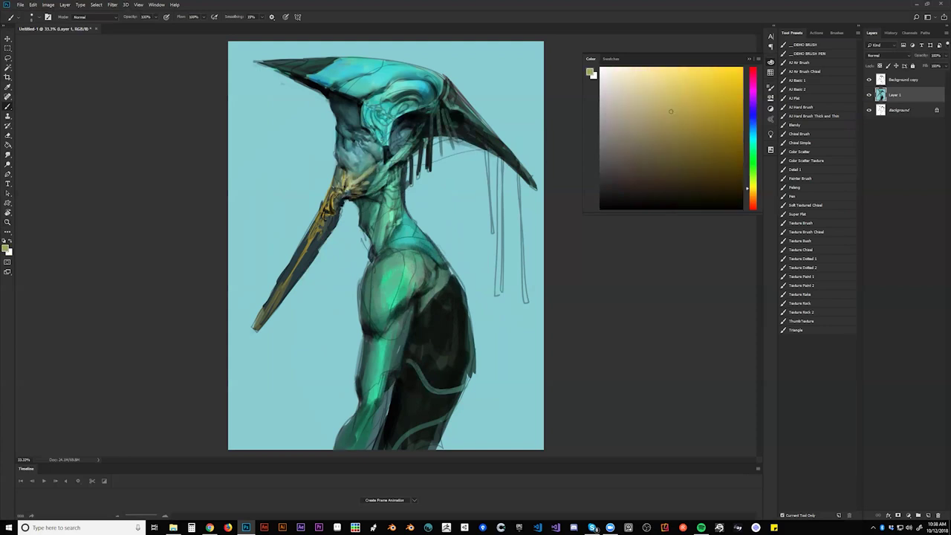
key(bracketright)
key(d)
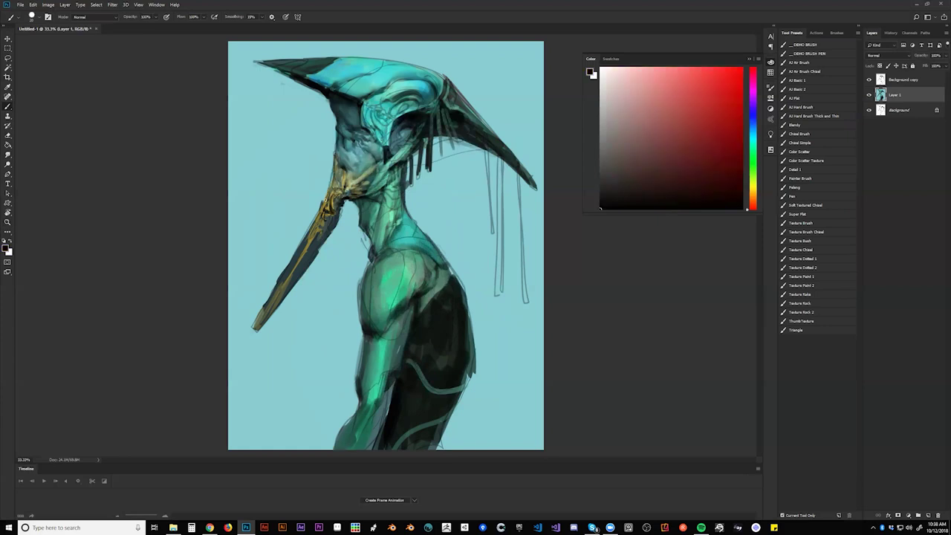
- Mirror the canvas and clean up the beak's upper edge with sampled dark green and background blue
key(ctrl+shift+h)
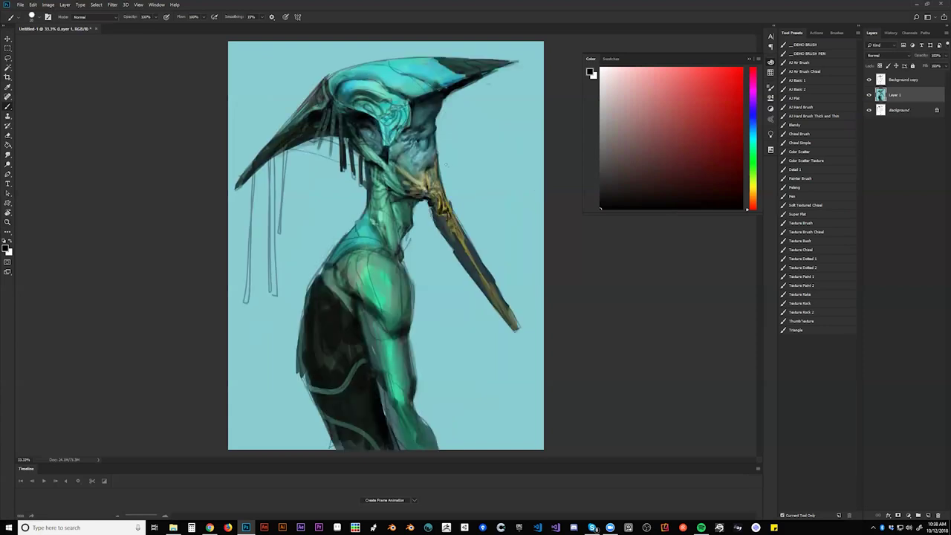
alt+click(439, 190)
mouse_move(443, 191)
mouse_down()
mouse_move(440, 178)
mouse_move(462, 233)
mouse_up()
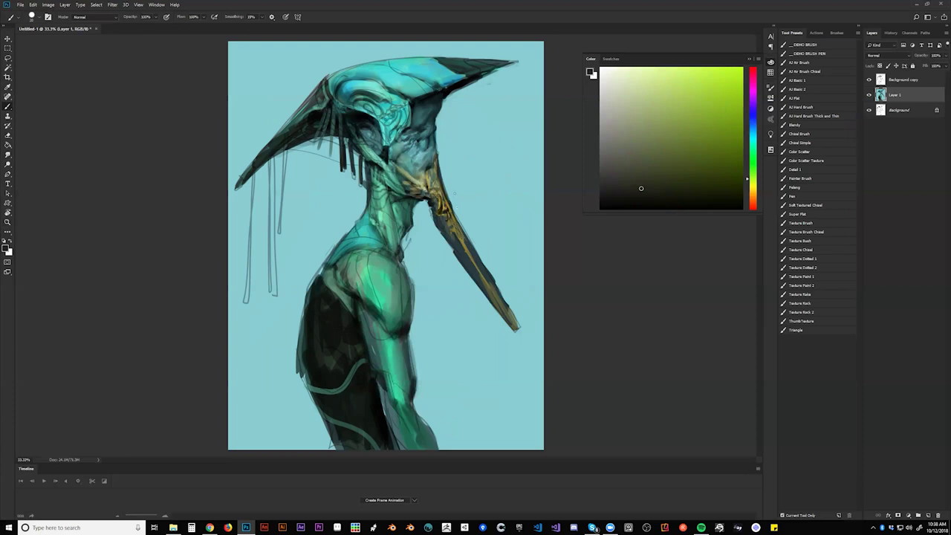
alt+click(446, 181)
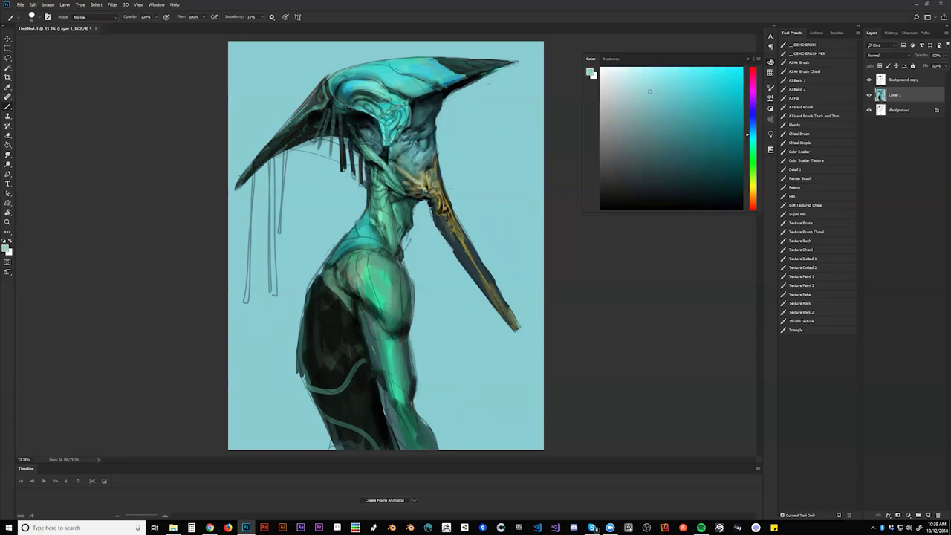
- Darken the beak with black strokes from base to a sharper tip, mirroring the canvas to finish its upper edge
key(d)
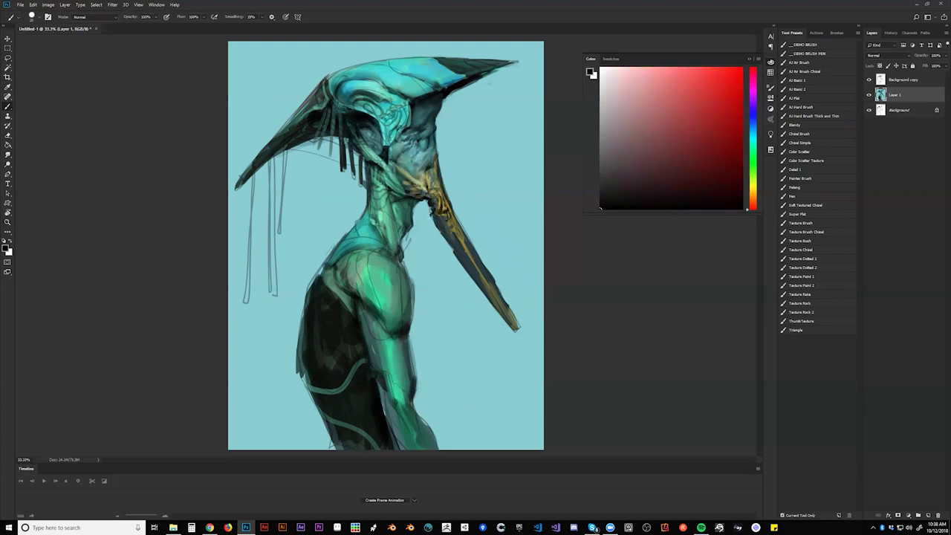
mouse_move(431, 220)
mouse_down()
mouse_move(453, 242)
mouse_move(434, 215)
mouse_up()
drag(447, 231, 515, 328)
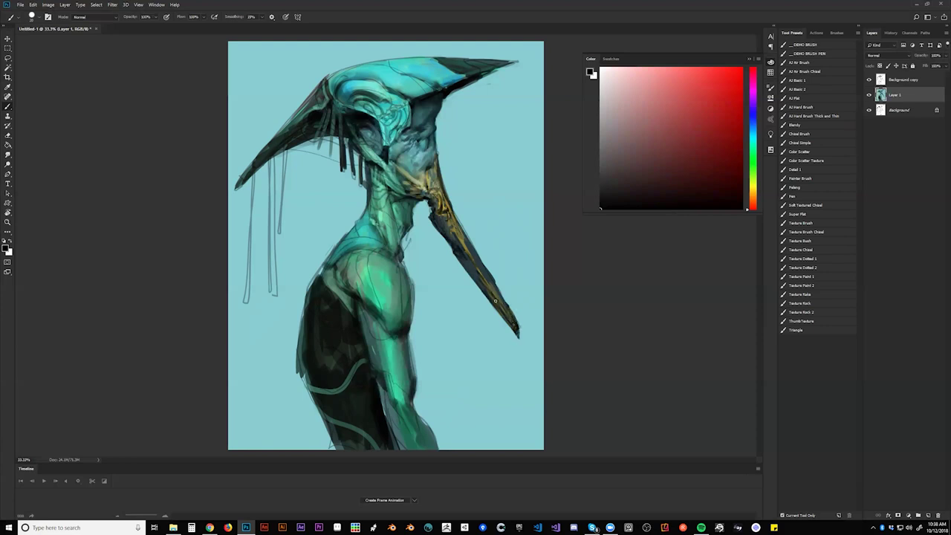
key(ctrl+shift+h)
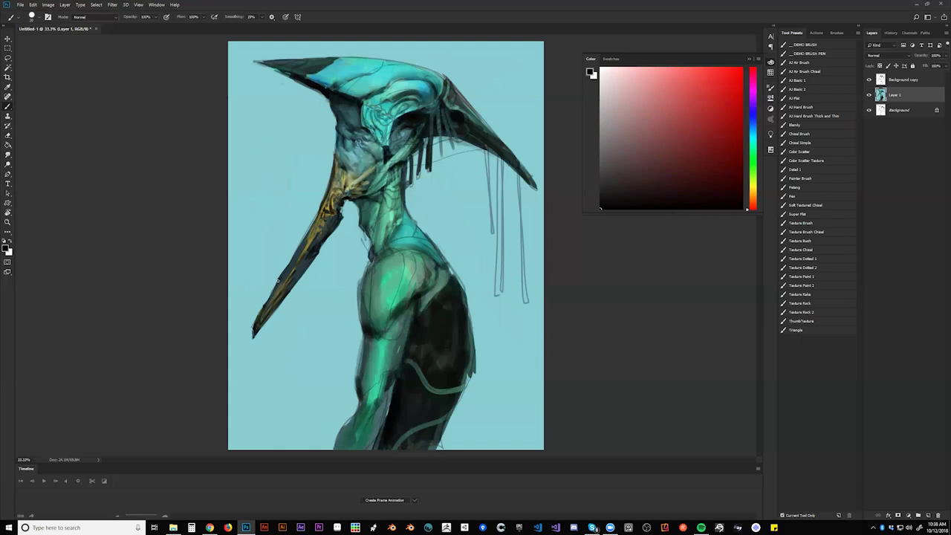
drag(281, 275, 309, 230)
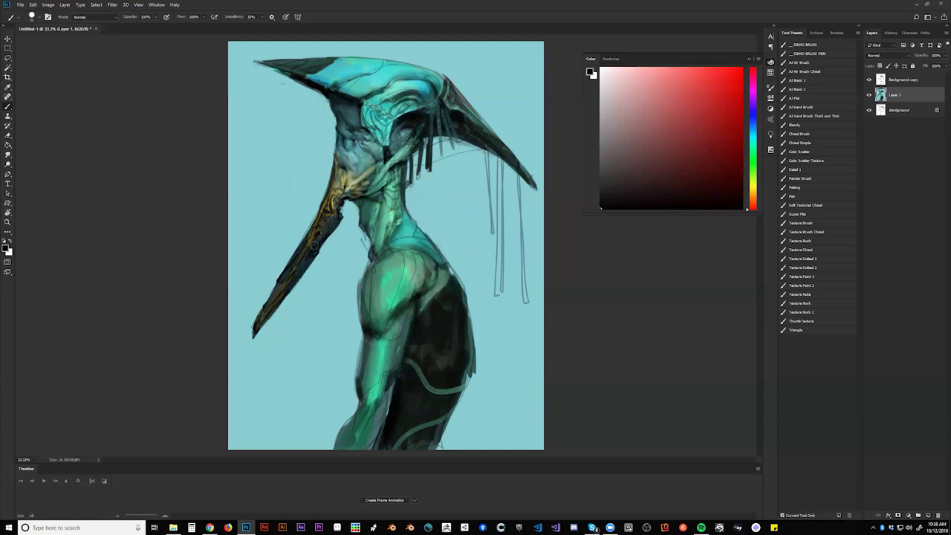
- Examine the silhouette and darkened beak at thumbnail size, with the canvas mirrored back
key(z)
alt+click(372, 241)
alt+click(373, 245)
alt+click(373, 245)
alt+click(373, 245)
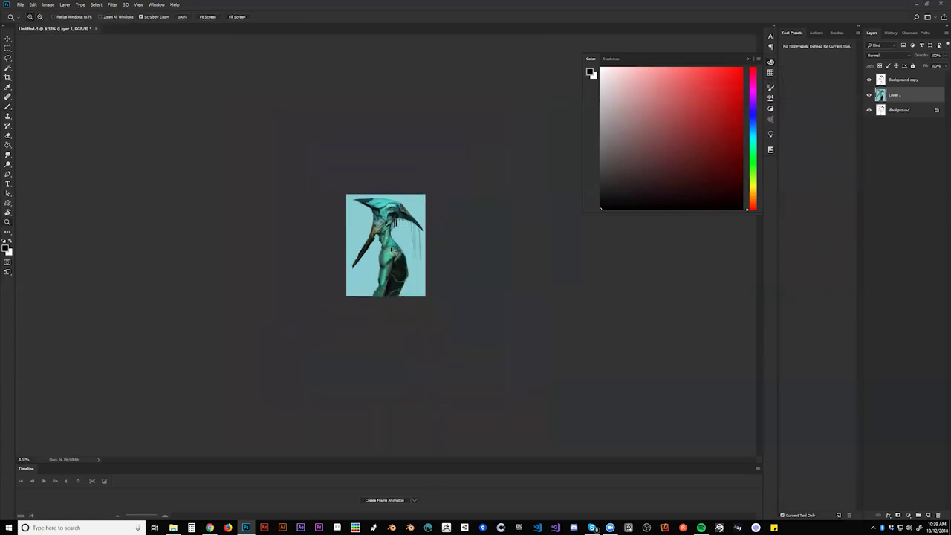
click(414, 238)
click(414, 237)
click(414, 237)
key(b)
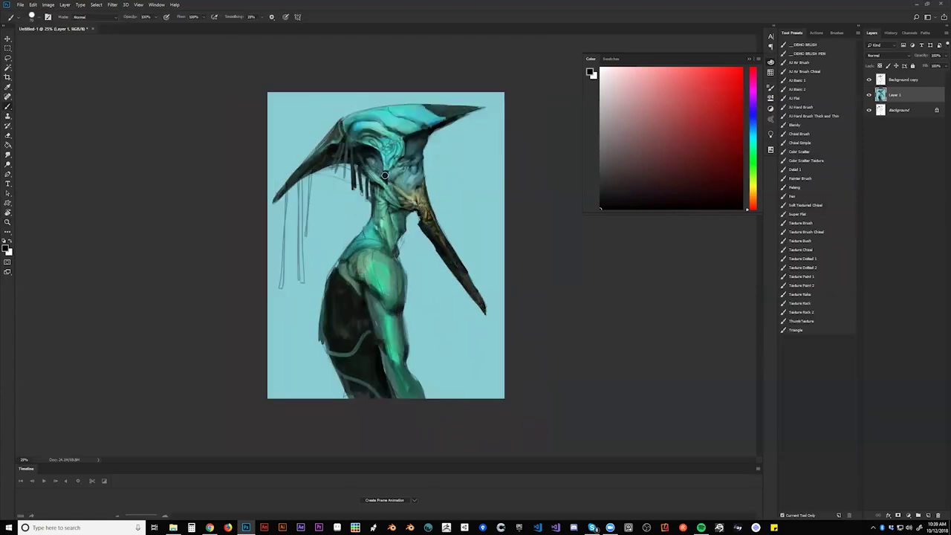
- Darken the hat's rear point, the area beneath its brim and the neck under the jaw with black
mouse_move(301, 172)
mouse_down()
mouse_move(278, 198)
mouse_move(282, 192)
mouse_up()
key(bracketleft)
key(bracketleft)
mouse_move(327, 144)
mouse_down()
mouse_move(307, 163)
mouse_move(357, 122)
mouse_move(385, 118)
mouse_move(399, 133)
mouse_up()
key(bracketright)
key(bracketright)
mouse_move(397, 218)
mouse_down()
mouse_move(377, 190)
mouse_move(379, 208)
mouse_move(374, 196)
mouse_move(386, 210)
mouse_move(376, 187)
mouse_move(386, 220)
mouse_up()
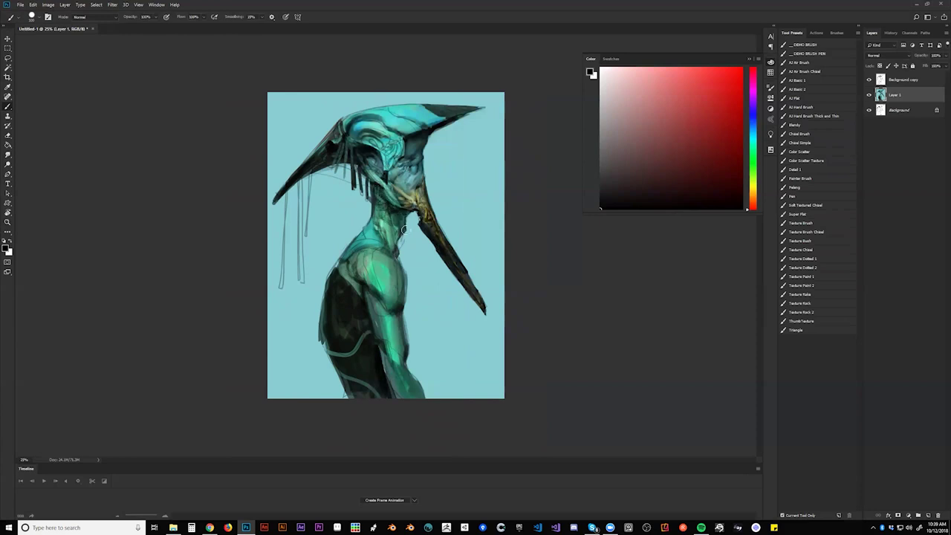
- Review the overall light and dark balance of the figure from a distance and return to a closer view
key(z)
alt+click(418, 277)
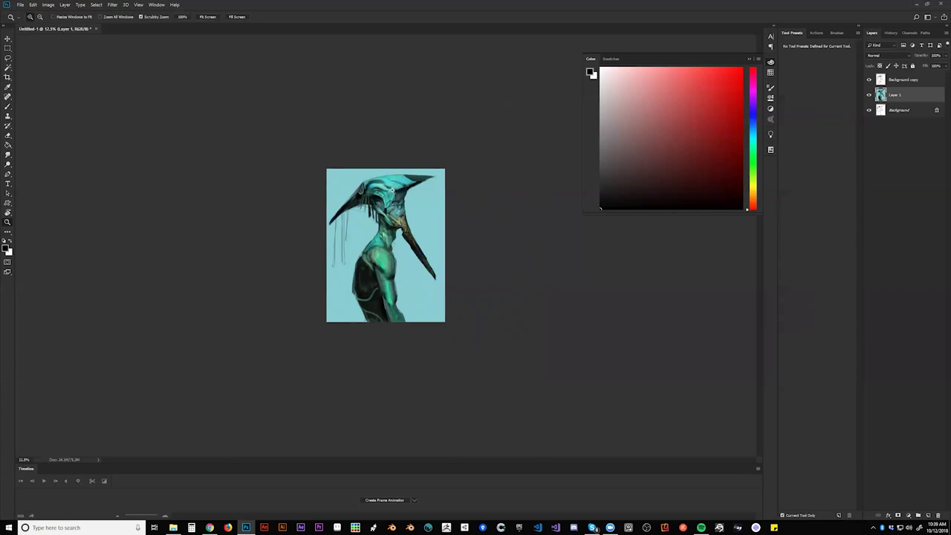
click(400, 204)
click(404, 211)
click(406, 209)
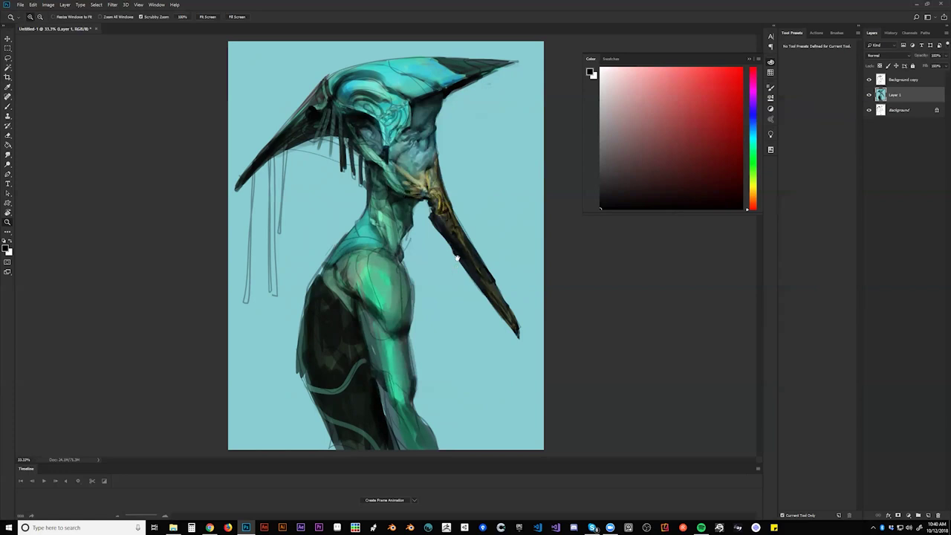
- Try a light mint-green highlight stroke on the neck below the jaw, using a color sampled from the lower neck
key(f)
drag(433, 258, 359, 174)
key(f)
key(f)
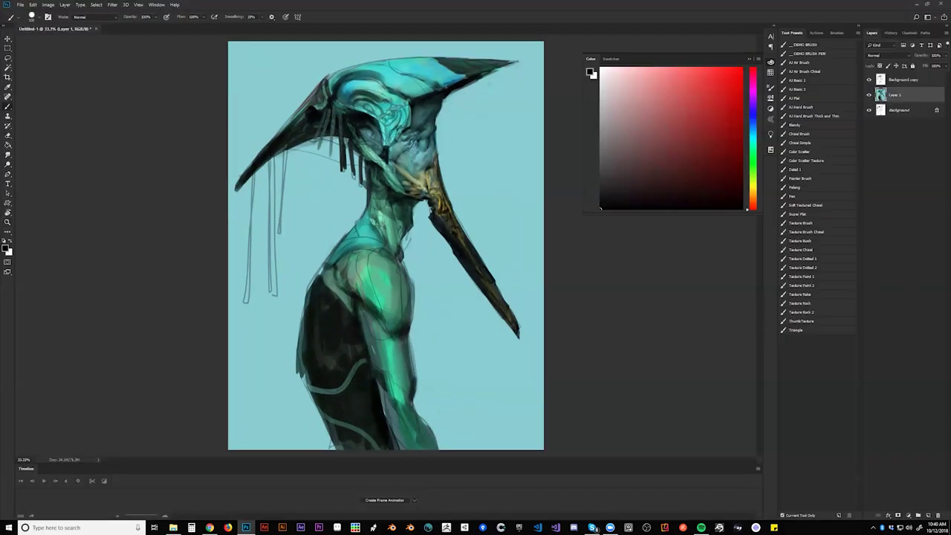
alt+click(381, 238)
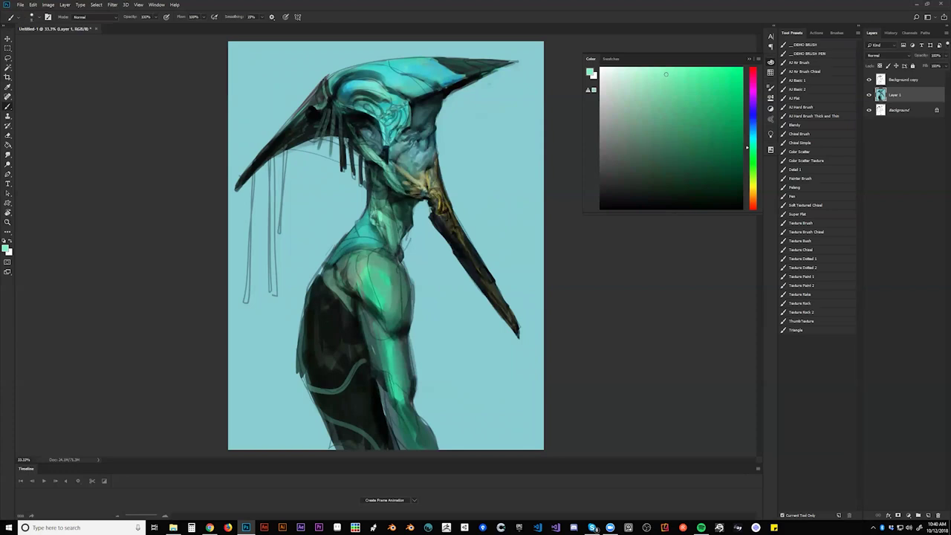
key(])
drag(378, 200, 387, 209)
key(ctrl+z)
- Mirror the canvas and examine the whole figure at thumbnail size before returning to the closer view
key(z)
alt+click(397, 249)
alt+click(397, 249)
alt+click(397, 249)
key(ctrl+h)
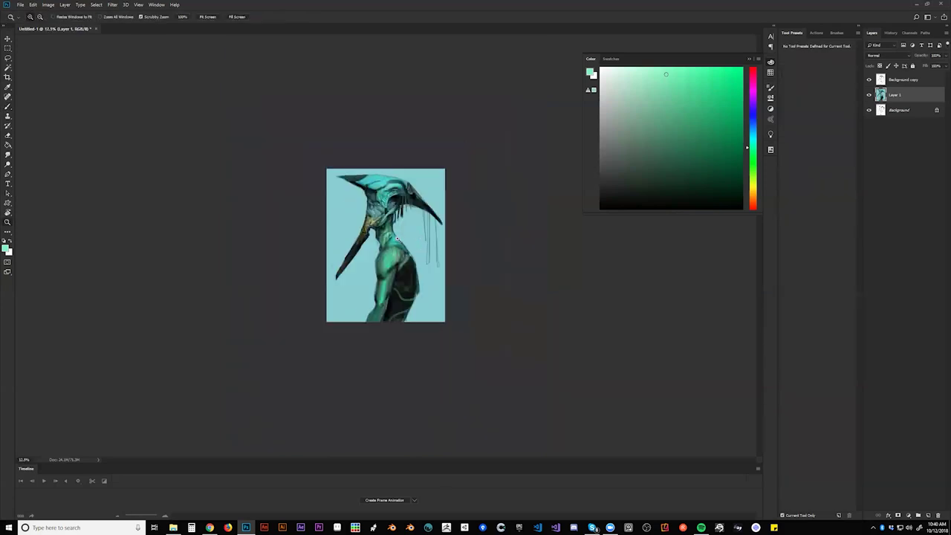
key(ctrl+plus)
key(ctrl+plus)
key(ctrl+plus)
- Refine the shoulder and upper arm muscles with black shading and green tones sampled from the figure
key(b)
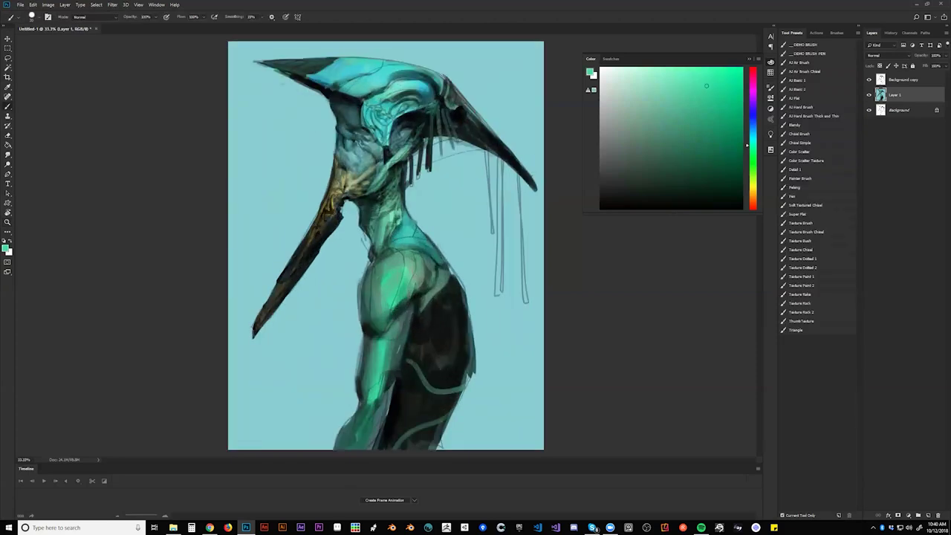
key(d)
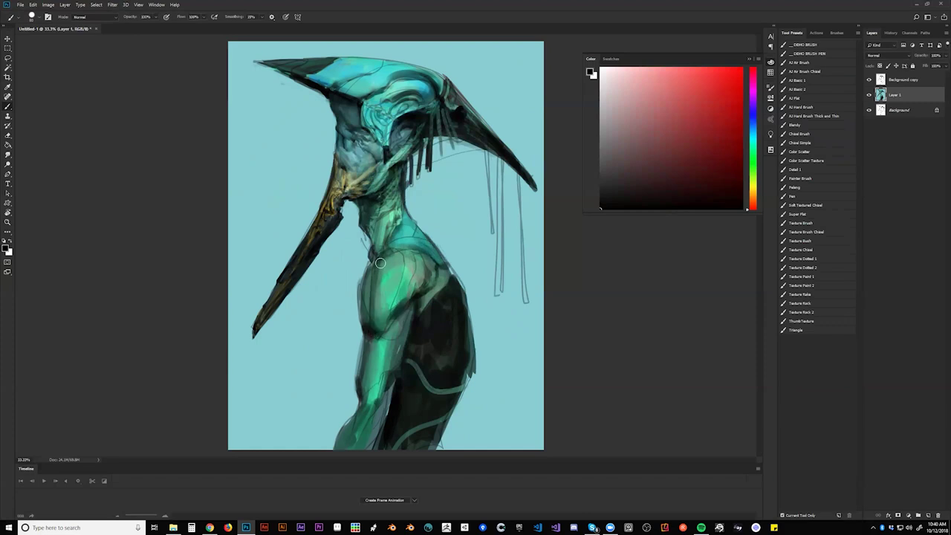
alt+click(377, 303)
key(d)
alt+click(410, 285)
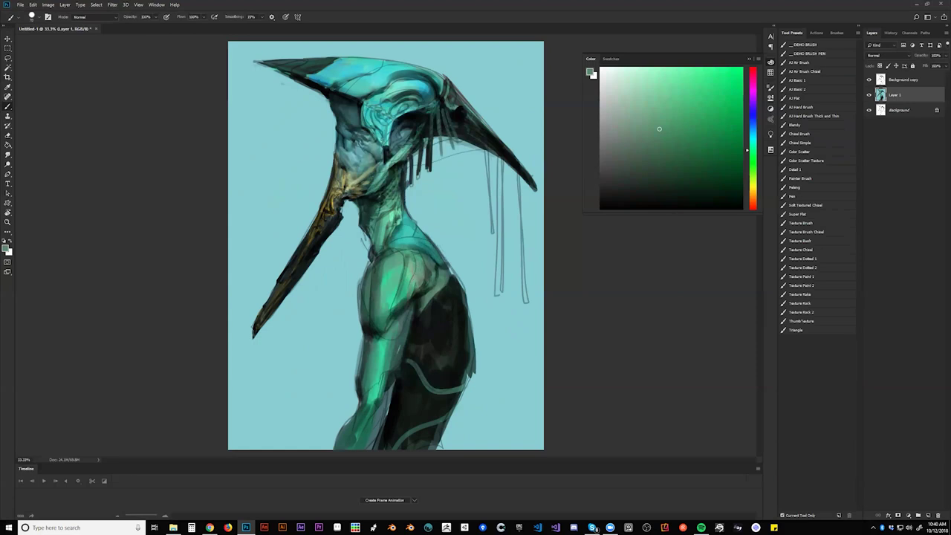
key(d)
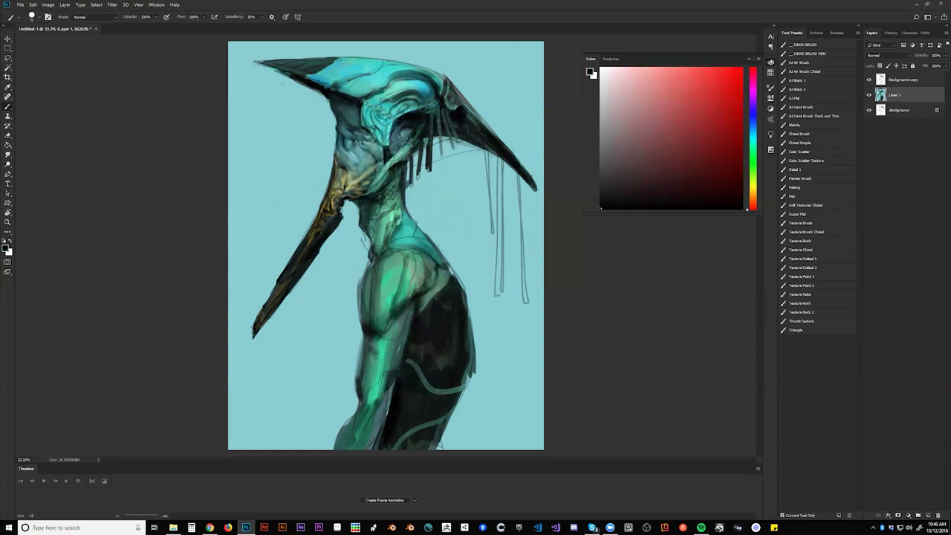
alt+click(383, 347)
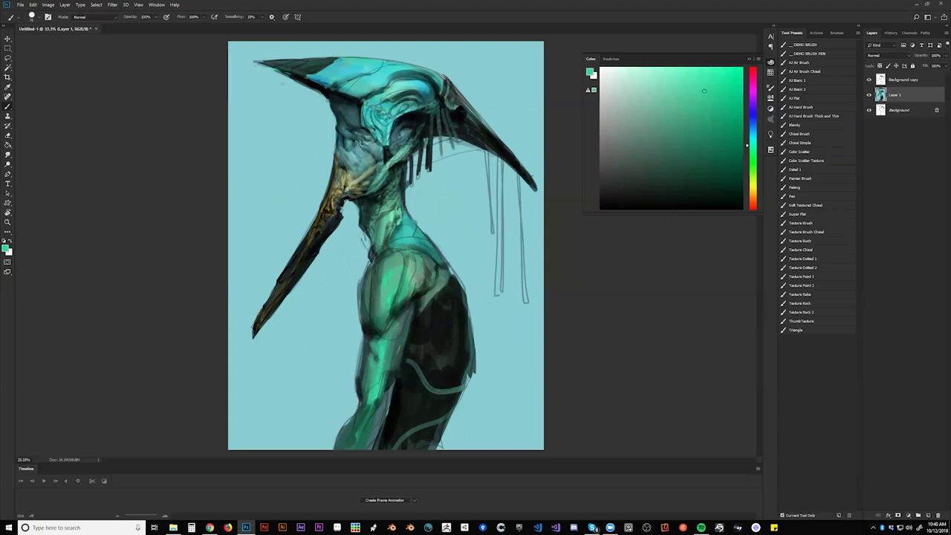
mouse_move(368, 342)
mouse_down()
mouse_move(361, 382)
mouse_move(363, 371)
mouse_up()
- Mirror the canvas back and paint green over the rear of the upper arm and shoulder with a larger brush
key(ctrl+h)
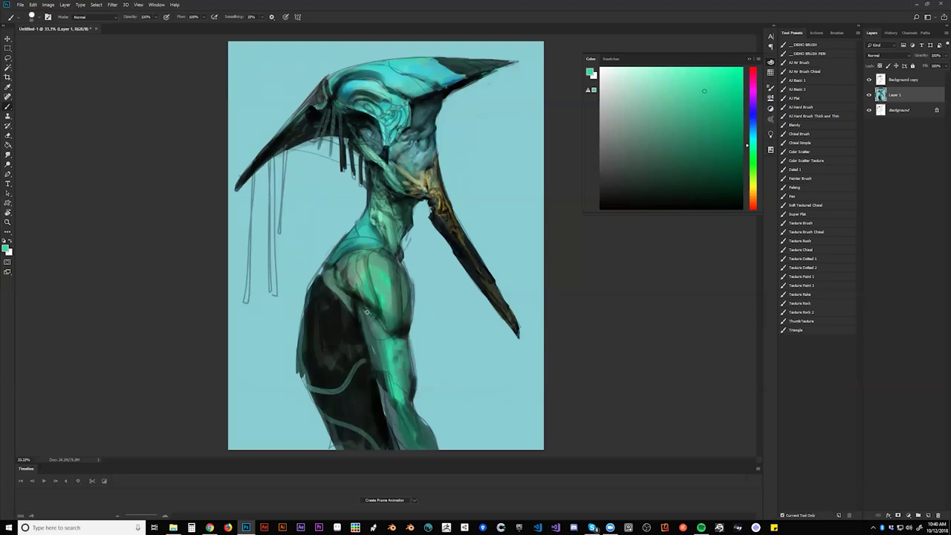
key(bracketright)
key(bracketright)
key(bracketright)
key(bracketright)
key(bracketright)
key(bracketright)
drag(367, 315, 376, 349)
mouse_move(362, 308)
mouse_down()
mouse_move(389, 376)
mouse_move(359, 306)
mouse_move(374, 291)
mouse_move(382, 318)
mouse_up()
mouse_move(353, 280)
mouse_down()
mouse_move(340, 269)
mouse_move(376, 260)
mouse_move(344, 266)
mouse_move(349, 258)
mouse_up()
- Blend the top of the shoulder and the front of the upper arm with a sampled muted grey-green
key(d)
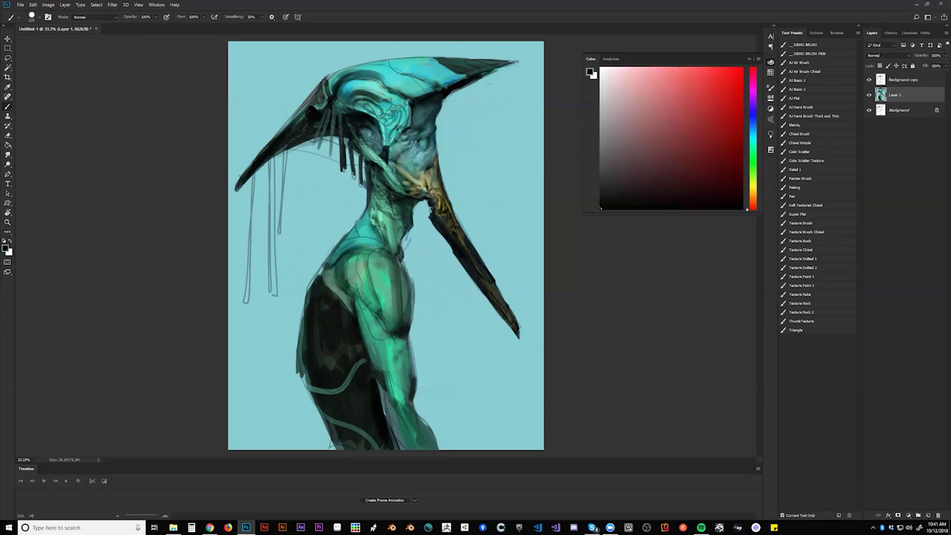
alt+click(359, 284)
drag(342, 265, 360, 245)
drag(407, 307, 408, 317)
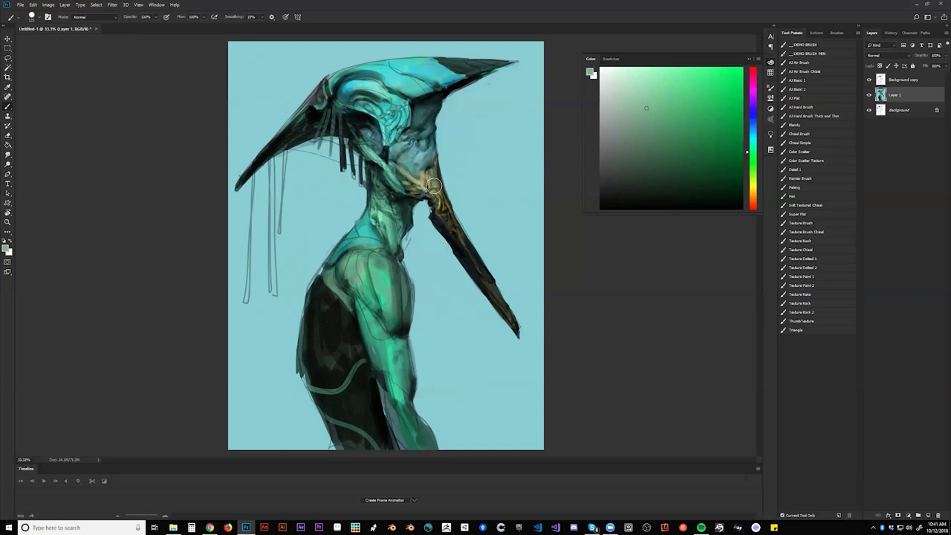
- Try a black stroke along the cheek behind the beak's base
key(d)
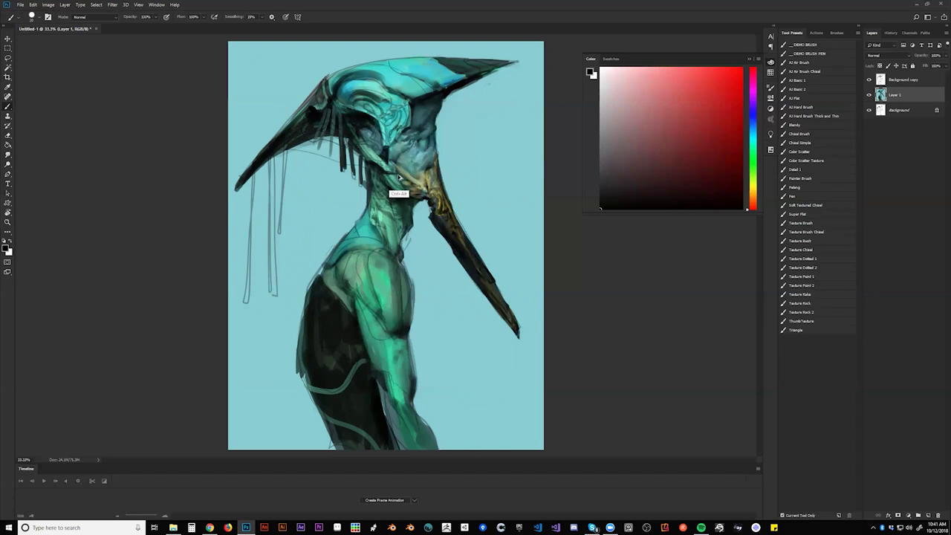
drag(395, 174, 384, 173)
key(ctrl+z)
- Check the reworked shoulder and overall silhouette at thumbnail size with the canvas mirrored
key(z)
alt+click(416, 242)
alt+click(416, 242)
alt+click(410, 262)
key(ctrl+shift+h)
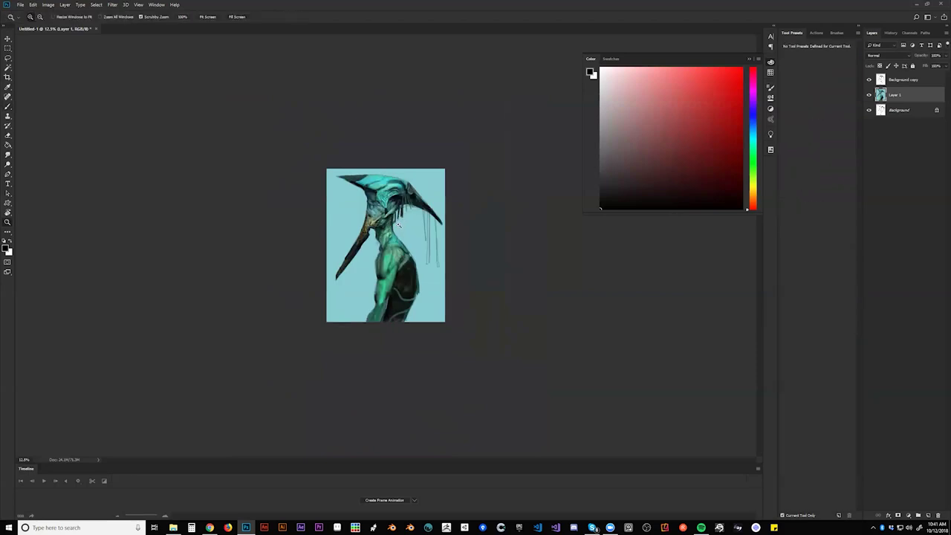
- Flip the canvas horizontally and paint over the creature's neck with a green sampled from it
key(ctrl+0)
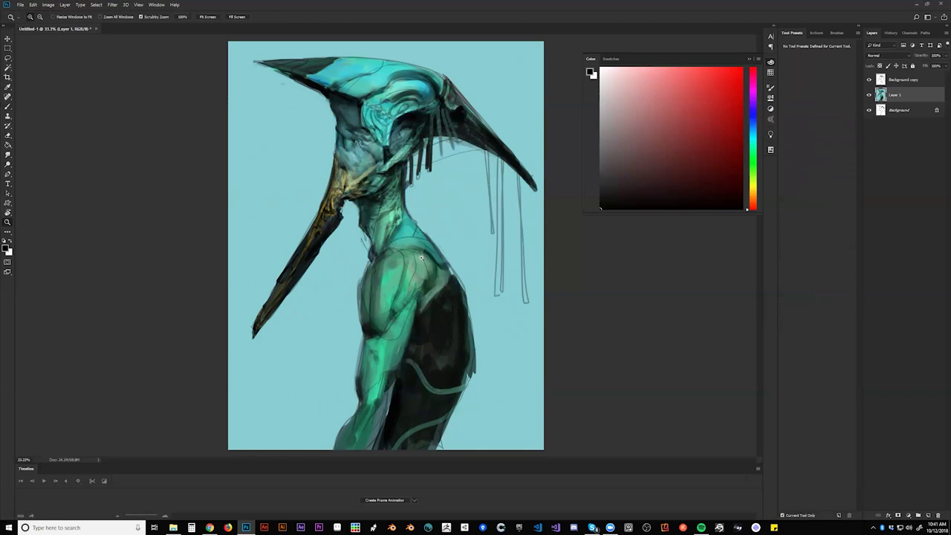
key(b)
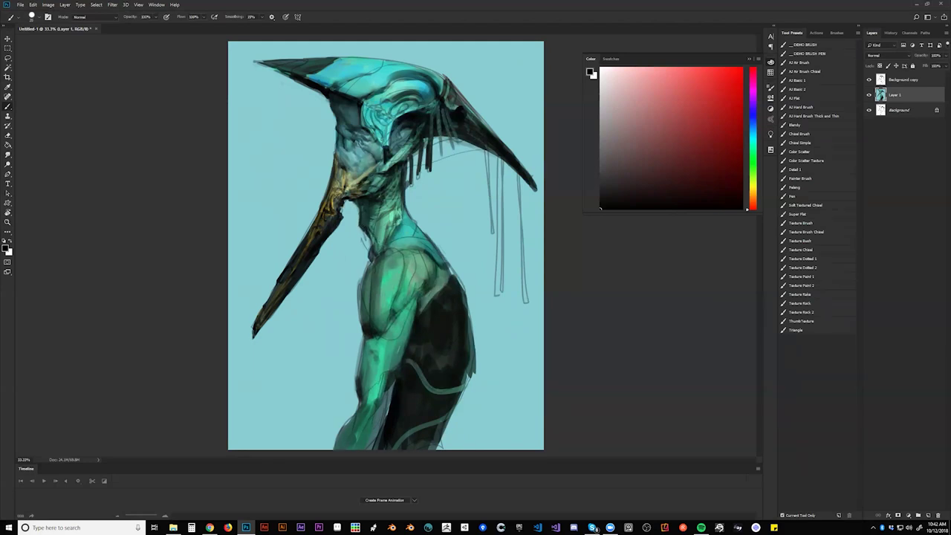
key(ctrl+shift+h)
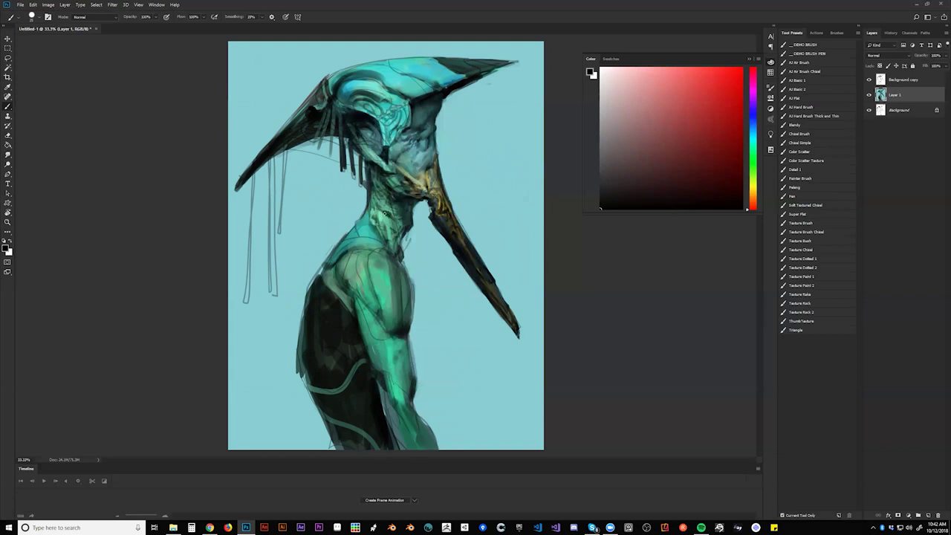
alt+click(386, 208)
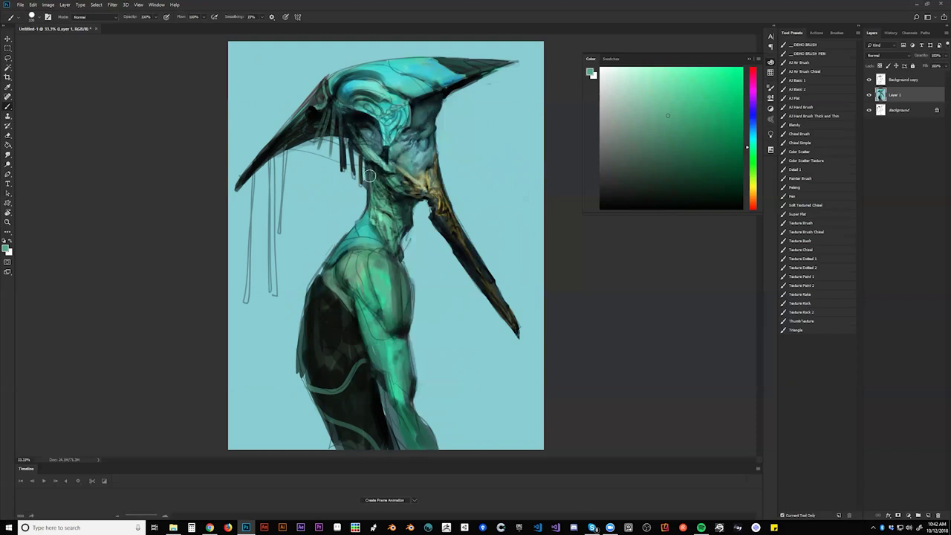
drag(400, 212, 407, 224)
- Flip the canvas horizontally and paint black shading where the neck meets the shoulder
key(z)
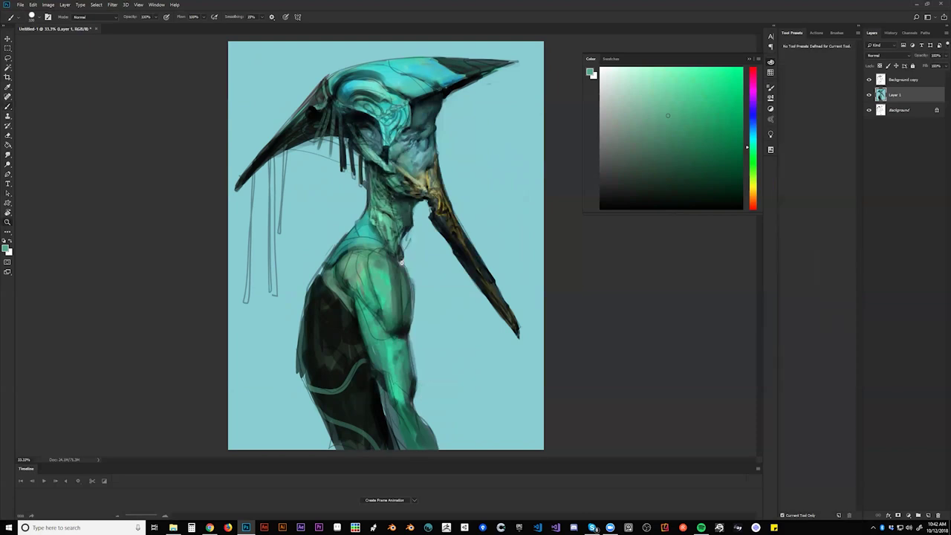
alt+click(401, 281)
alt+click(401, 281)
alt+click(401, 281)
key(ctrl+f)
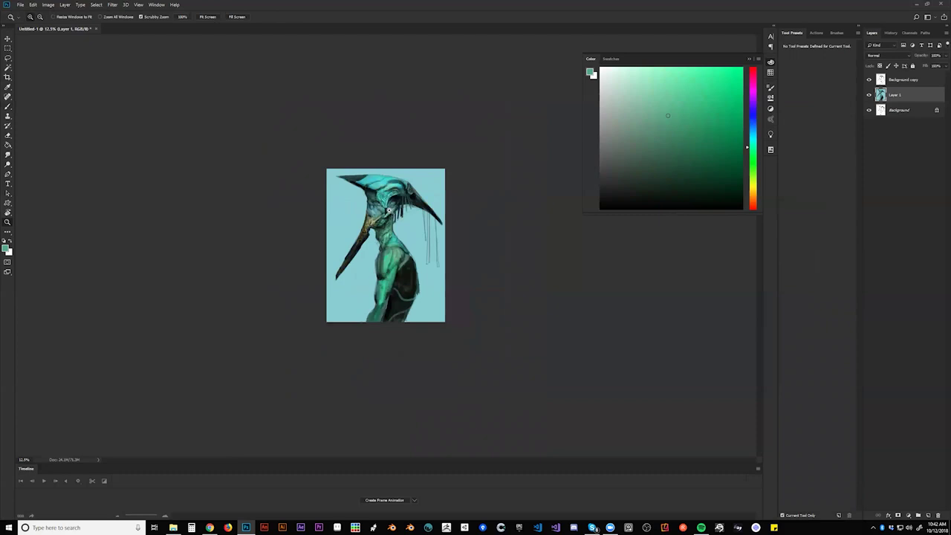
click(407, 248)
click(407, 247)
click(407, 246)
key(b)
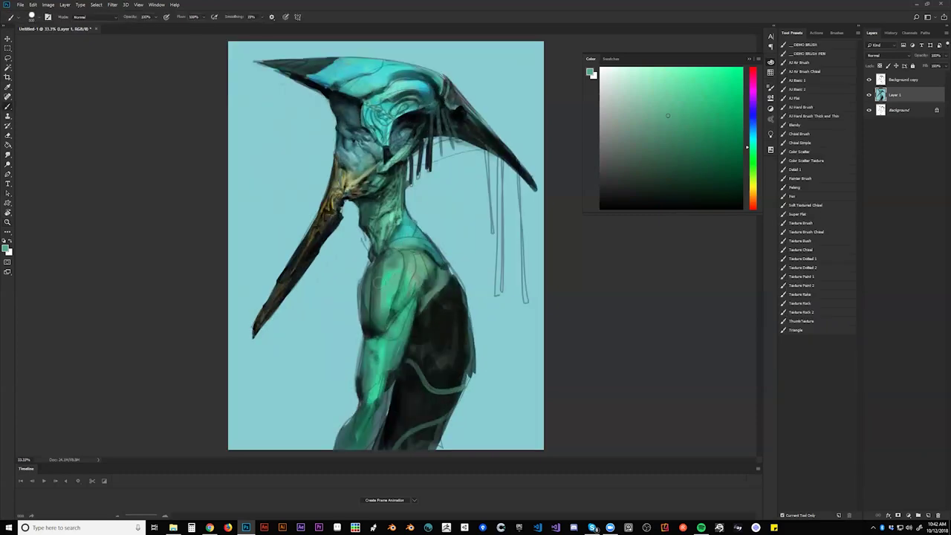
key(d)
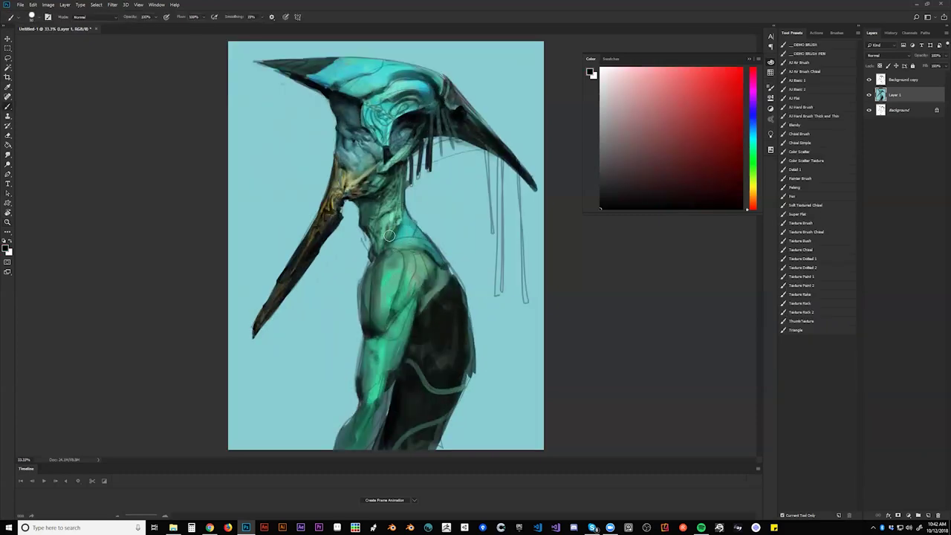
drag(392, 237, 384, 247)
- Mirror the canvas and paint thin curved ornamental lines on the dark torso garment in gold sampled from the jaw
key(z)
alt+click(404, 264)
alt+click(403, 264)
alt+click(407, 294)
key(ctrl+shift+h)
click(388, 277)
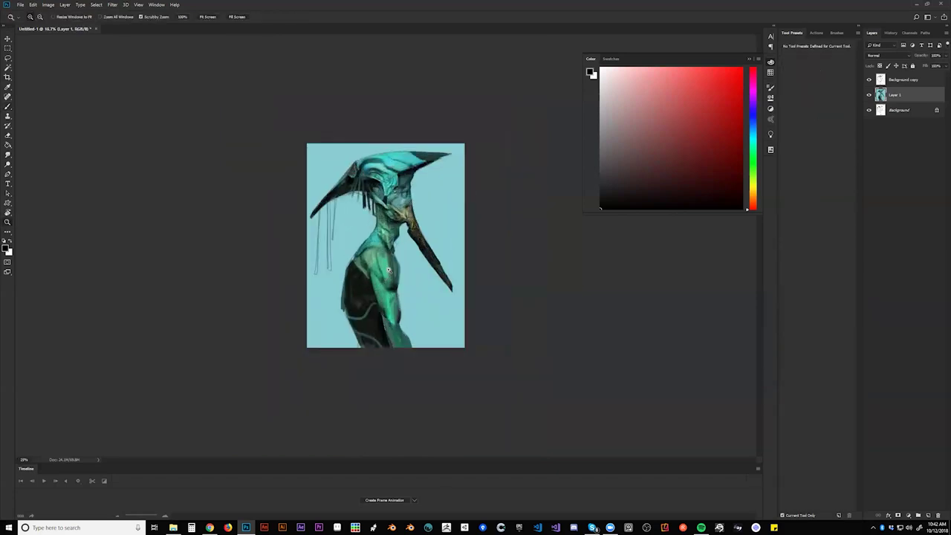
key(ctrl+plus)
key(b)
alt+click(419, 216)
mouse_move(336, 271)
mouse_down()
mouse_move(358, 297)
mouse_move(356, 320)
mouse_up()
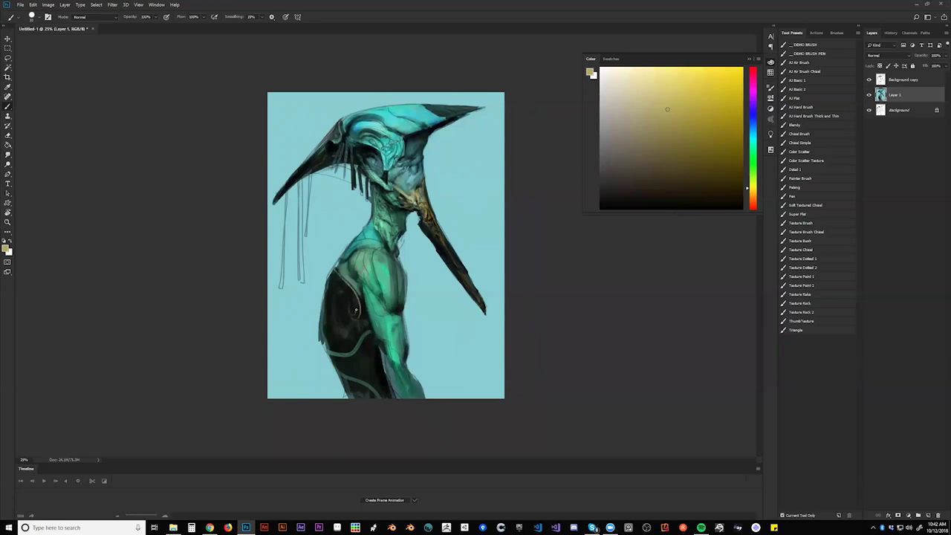
drag(340, 294, 350, 322)
drag(334, 337, 349, 348)
- Flip the canvas, extend the gold curved lines over the lower garment, and flip the canvas again
key(ctrl+f)
drag(408, 335, 417, 373)
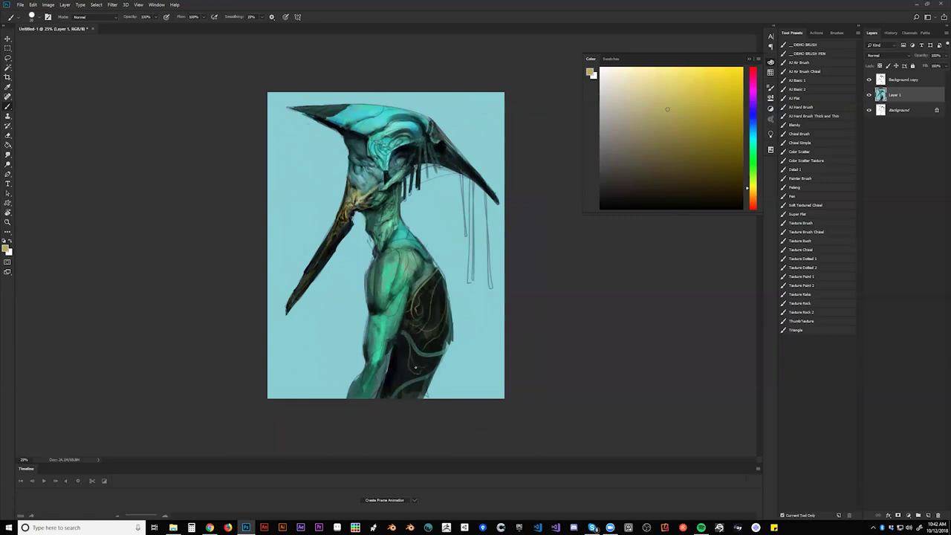
drag(400, 339, 404, 384)
key(h)
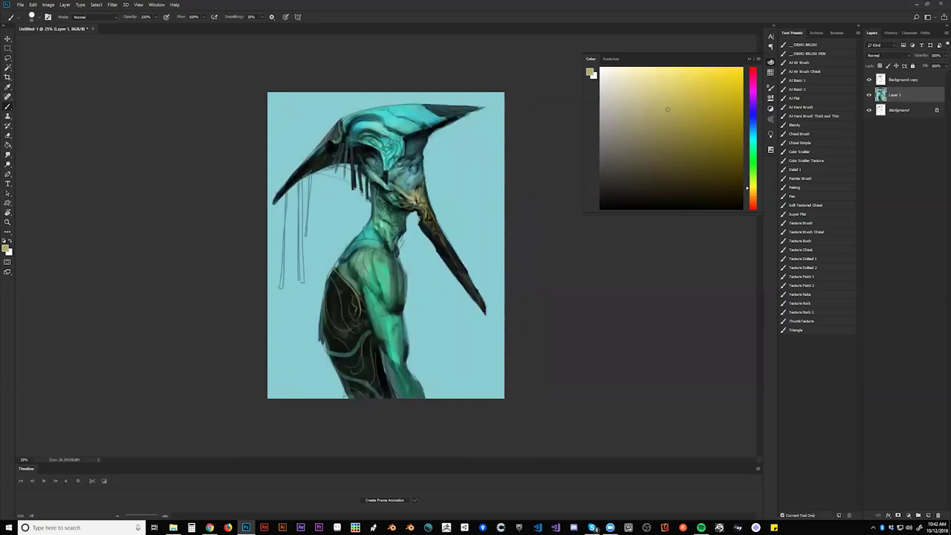
- Paint gold bands at the tops of the short strands beneath the rear crest, and mirror the canvas
key(ctrl+plus)
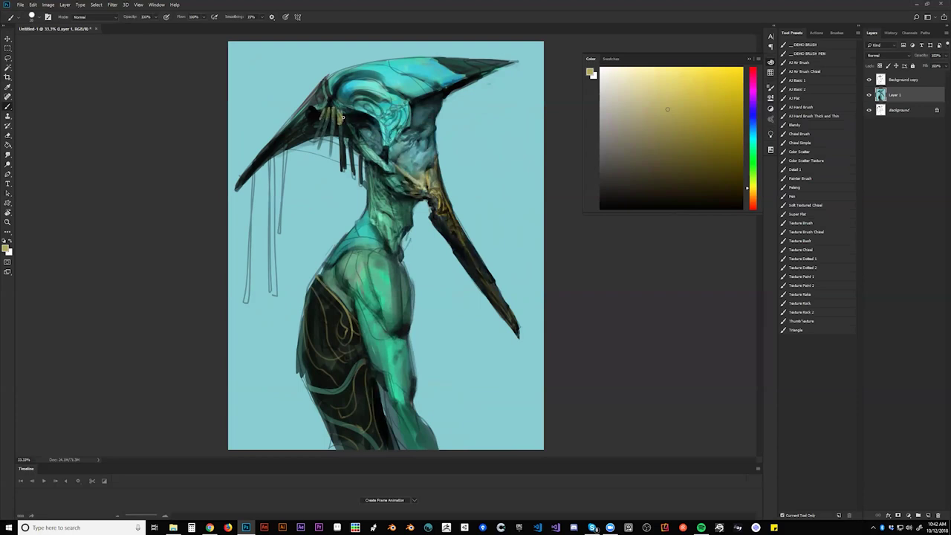
drag(333, 116, 333, 106)
key(z)
alt+click(349, 184)
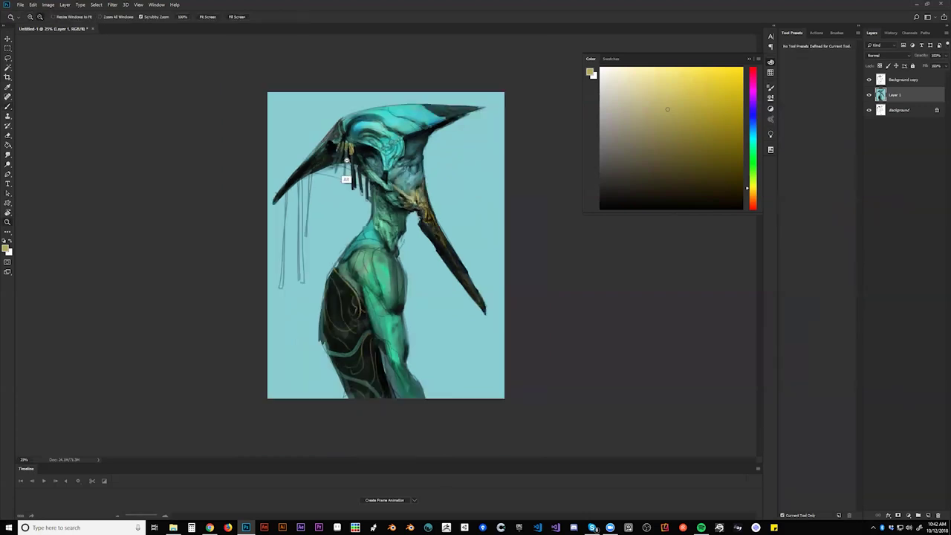
alt+click(349, 184)
alt+click(349, 184)
key(ctrl+shift+h)
- Sample a light cyan from the head and paint it into the dark eye socket with a larger brush
key(ctrl+plus)
key(ctrl+plus)
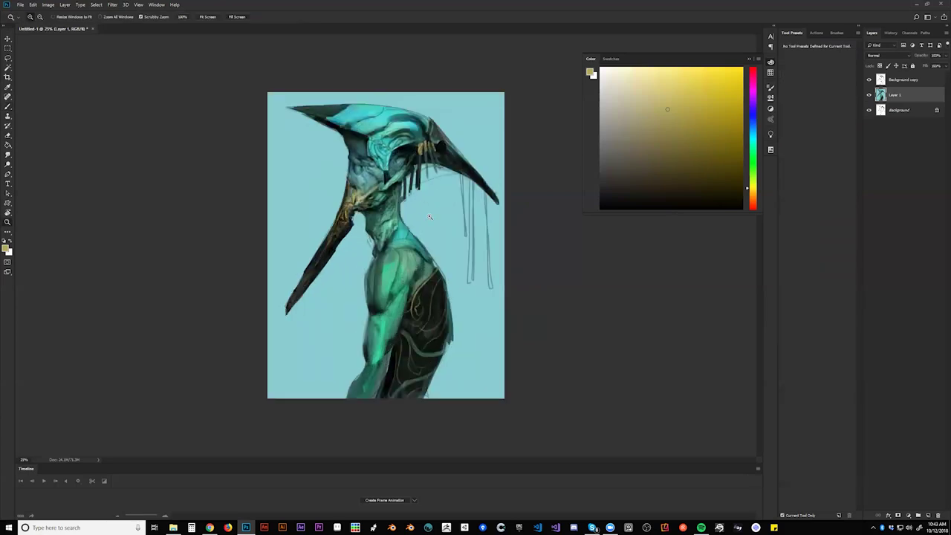
key(ctrl+plus)
key(b)
key(d)
key(alt)
alt+click(410, 104)
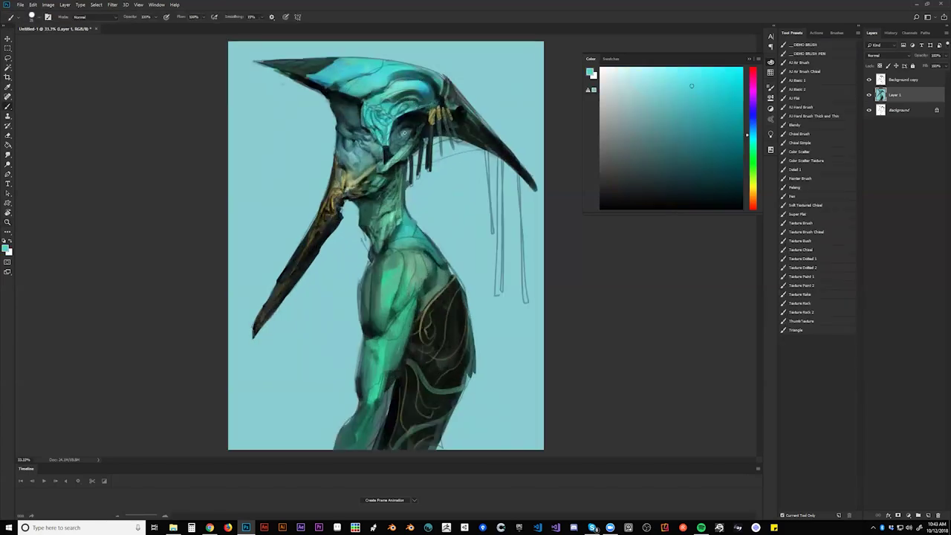
key(bracketright)
mouse_move(399, 130)
mouse_down()
mouse_move(405, 141)
mouse_move(395, 128)
mouse_move(392, 136)
mouse_move(408, 131)
mouse_up()
- Mirror the canvas and paint the three long strands hanging from the rear crest in black
key(F2)
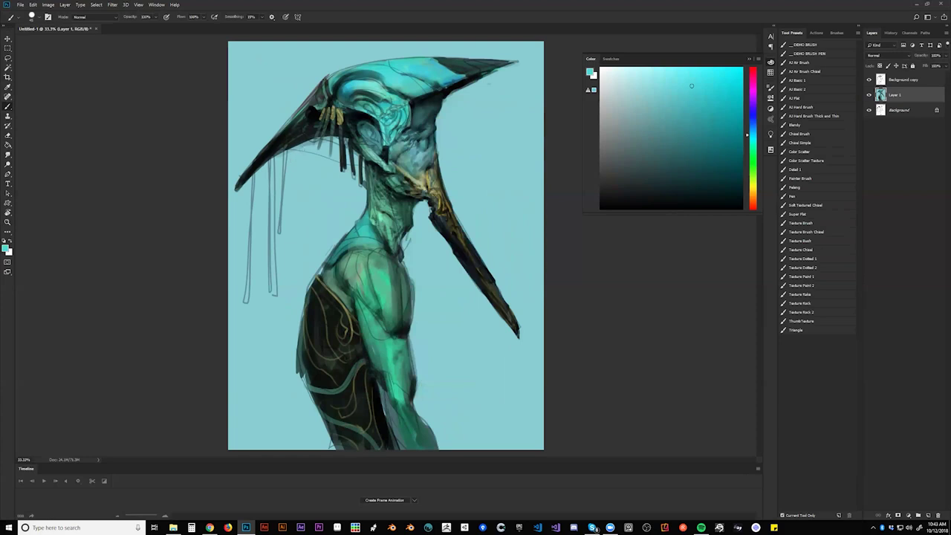
key(d)
drag(285, 147, 283, 231)
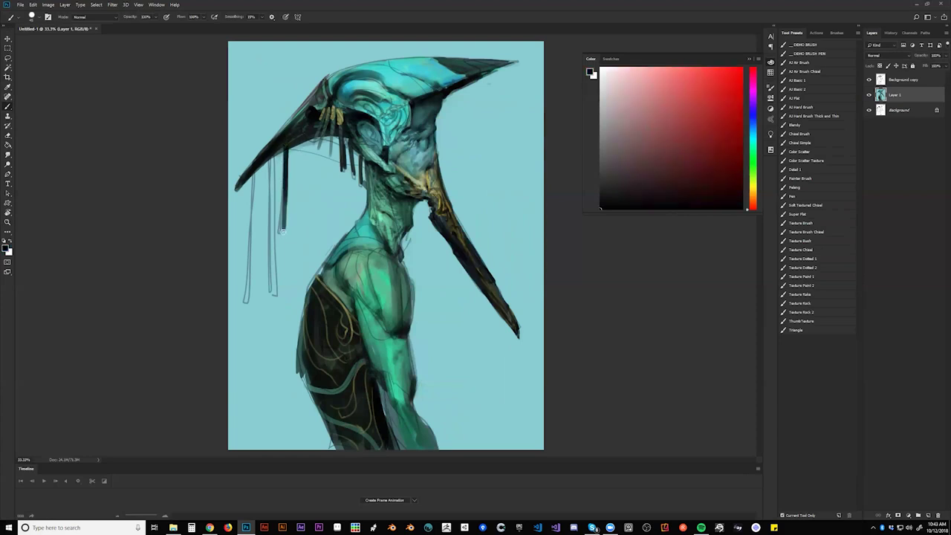
mouse_move(274, 150)
mouse_down()
mouse_move(277, 301)
mouse_move(272, 206)
mouse_move(274, 267)
mouse_up()
key(ctrl+z)
mouse_move(274, 153)
mouse_down()
mouse_move(273, 294)
mouse_move(275, 155)
mouse_move(246, 315)
mouse_move(252, 176)
mouse_up()
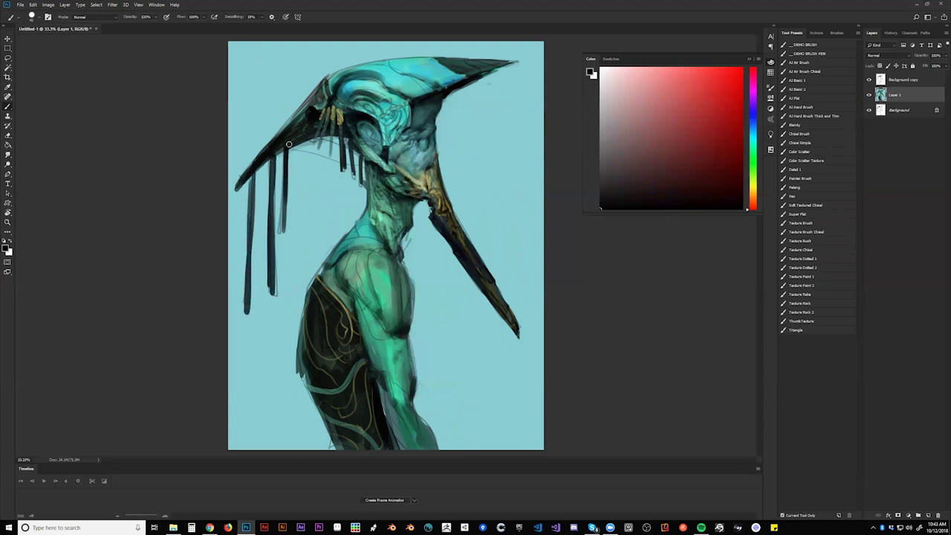
- Paint three shorter black strands hanging beneath the front tip of the crest, and flip the canvas horizontally
drag(470, 78, 467, 125)
mouse_move(480, 76)
mouse_down()
mouse_move(479, 135)
mouse_move(482, 73)
mouse_up()
drag(488, 79, 488, 94)
key(z)
alt+click(480, 187)
alt+click(480, 186)
alt+click(480, 188)
key(ctrl+shift+h)
- Lower the Background copy layer's fill to 17% and make Layer 1 active again
key(b)
key(z)
click(388, 266)
click(387, 266)
click(387, 266)
key(b)
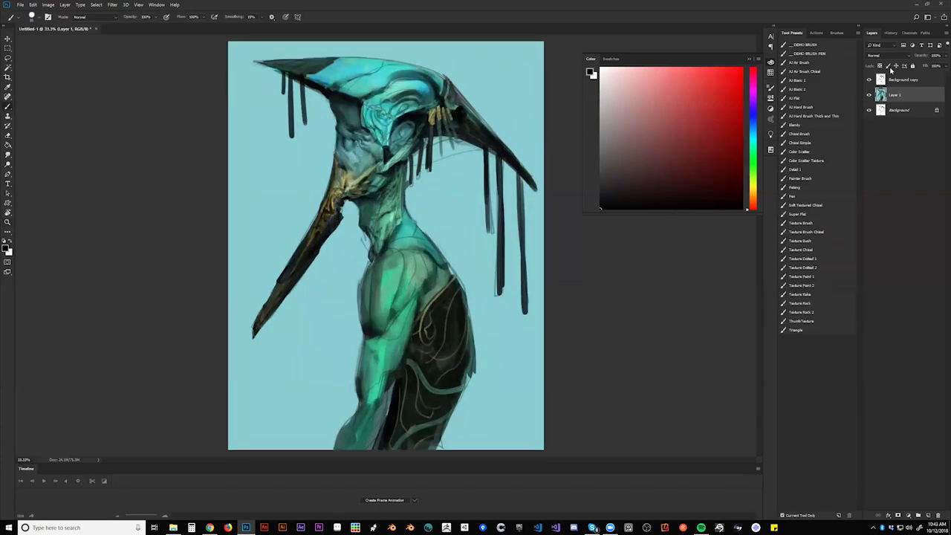
click(939, 78)
drag(926, 66, 919, 70)
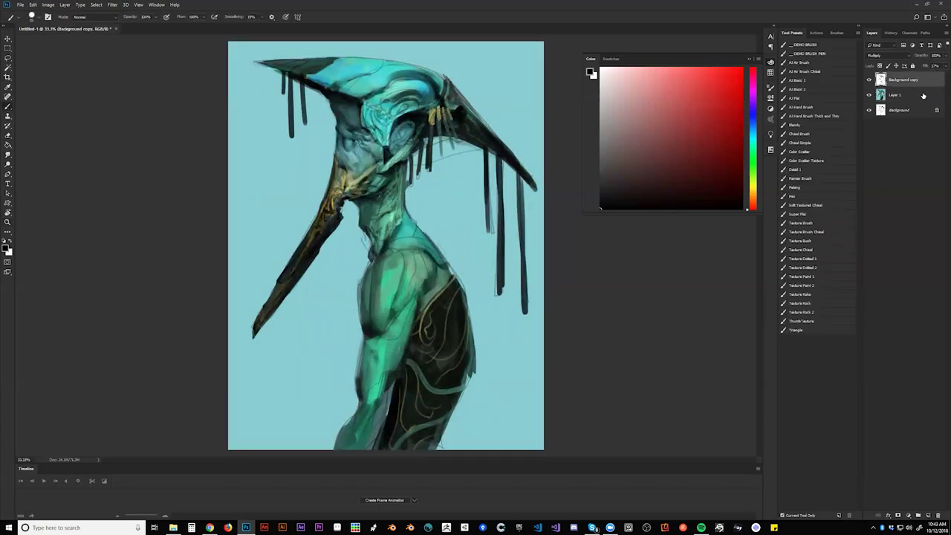
click(922, 95)
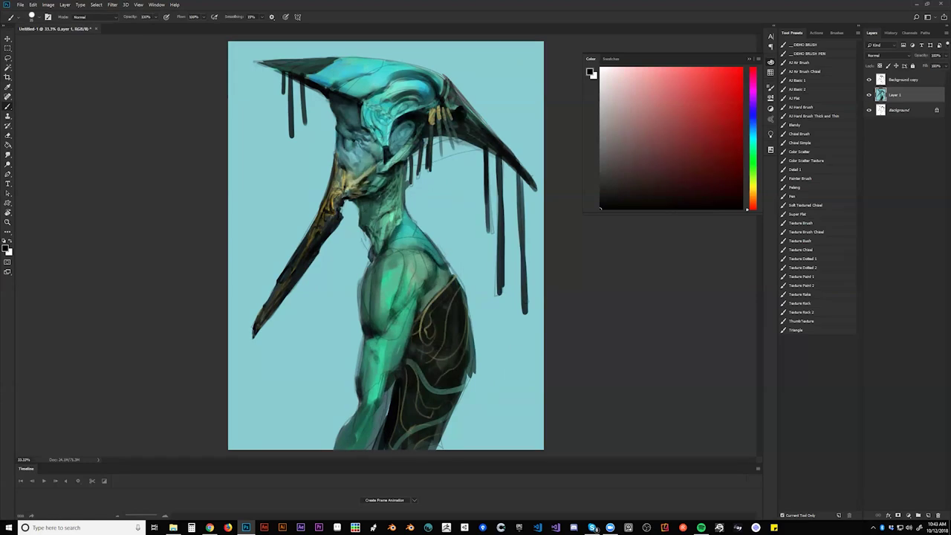
- Clean up the outline beneath the jaw and along the neck with the sampled light blue background color
alt+click(353, 246)
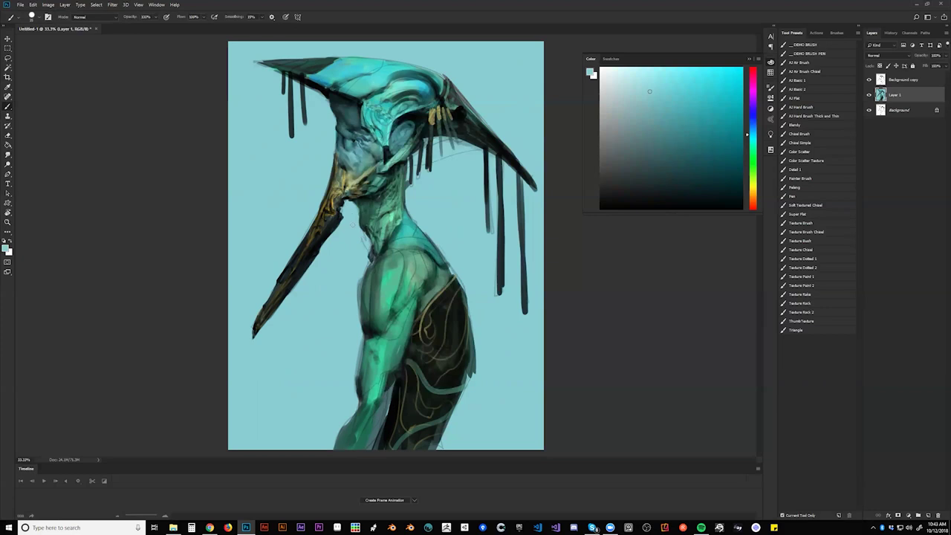
drag(358, 207, 361, 221)
key(d)
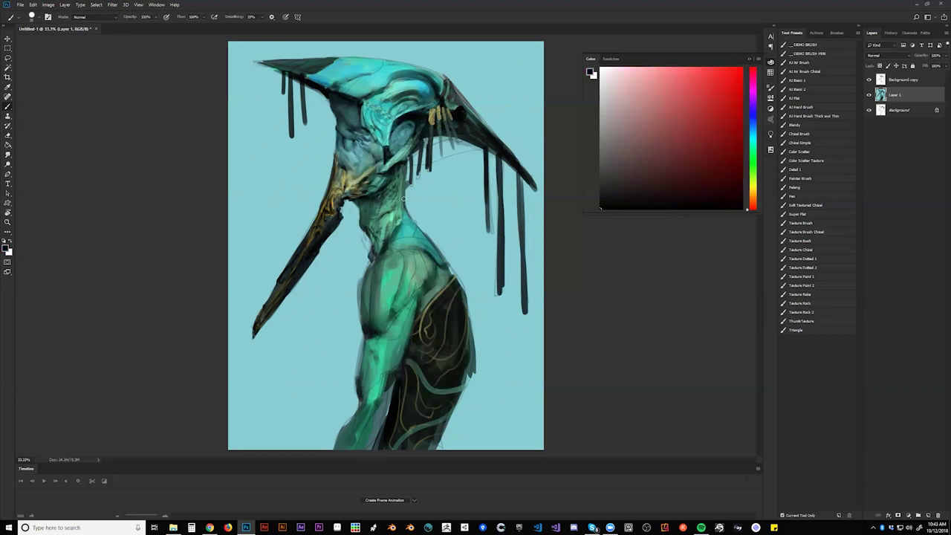
- Paint the cheekbone with sampled pale green and blend sampled turquoise over the top of the head
alt+click(396, 167)
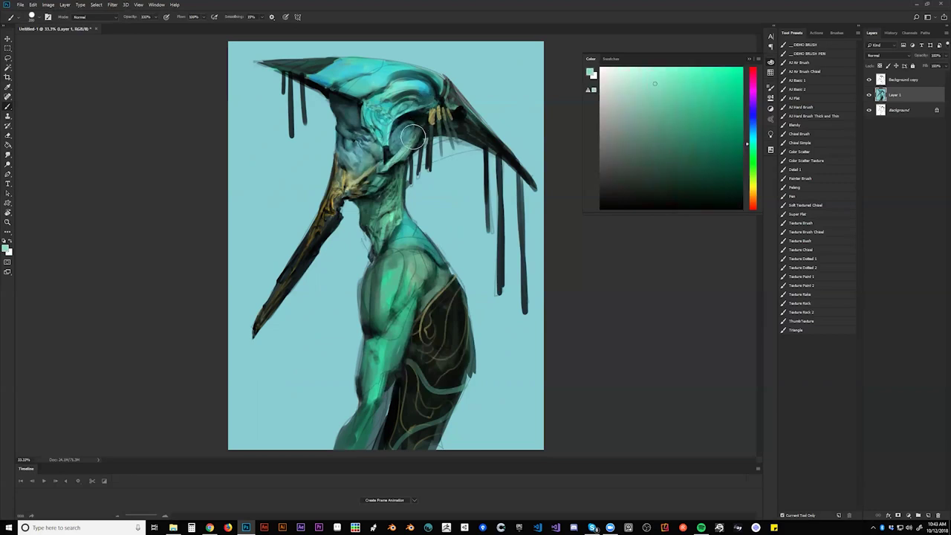
key(d)
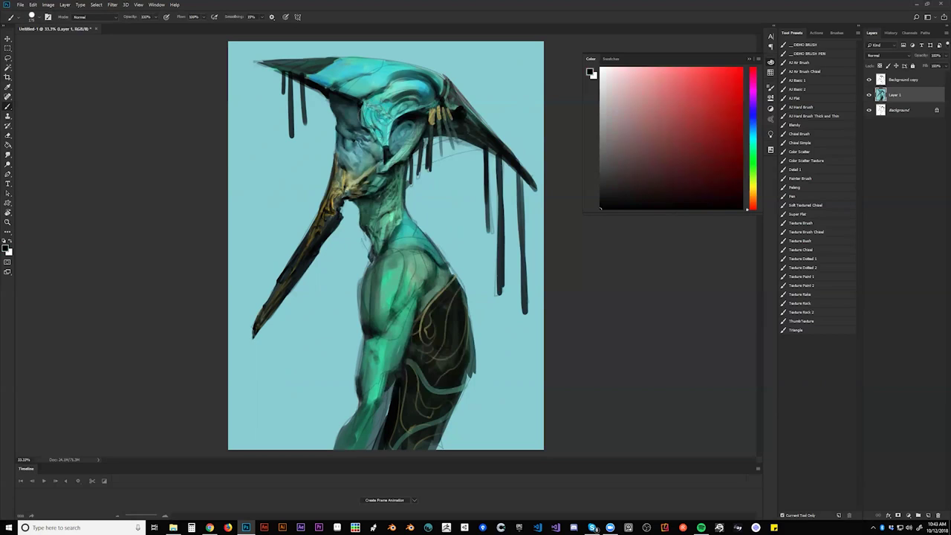
alt+click(384, 137)
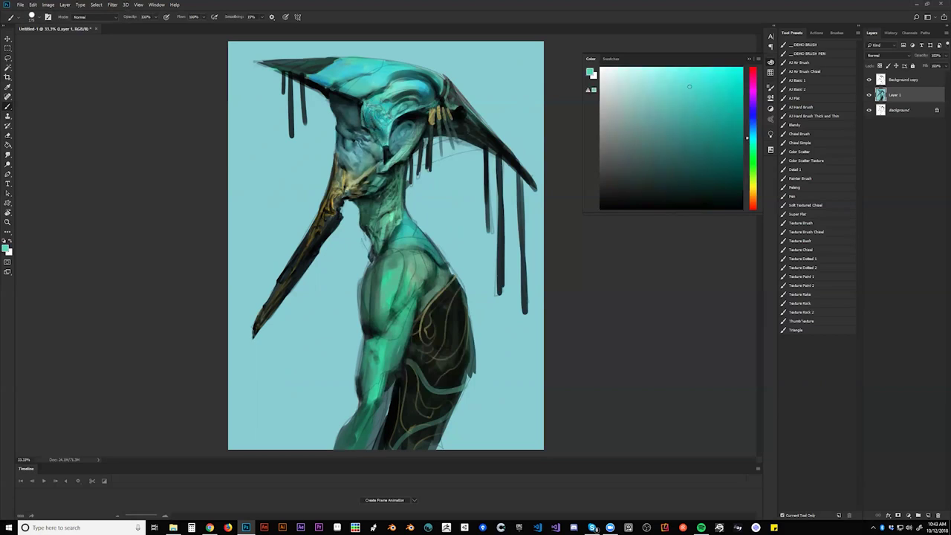
mouse_move(367, 125)
mouse_down()
mouse_move(395, 97)
mouse_move(428, 86)
mouse_move(425, 78)
mouse_move(434, 87)
mouse_up()
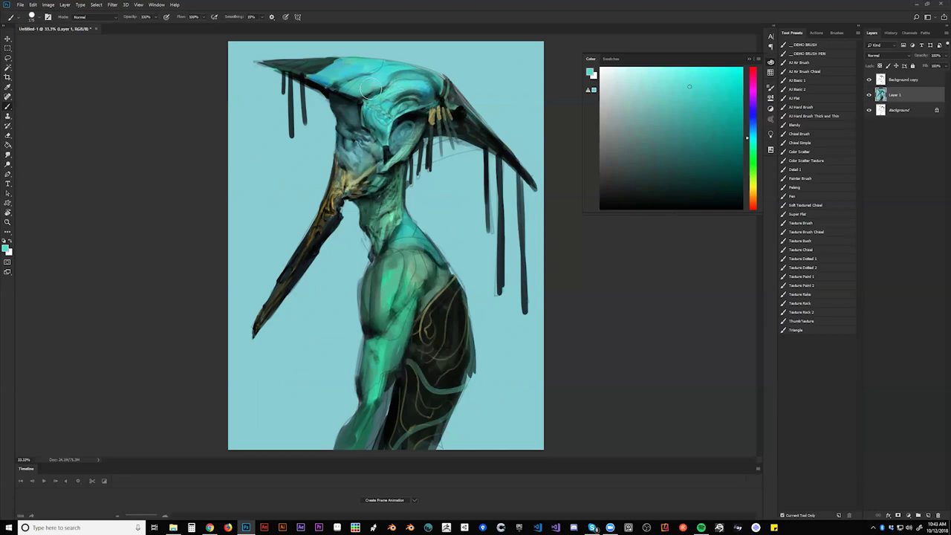
- Review the whole painting at reduced size and flip the canvas horizontally
key(z)
alt+click(385, 174)
alt+click(384, 175)
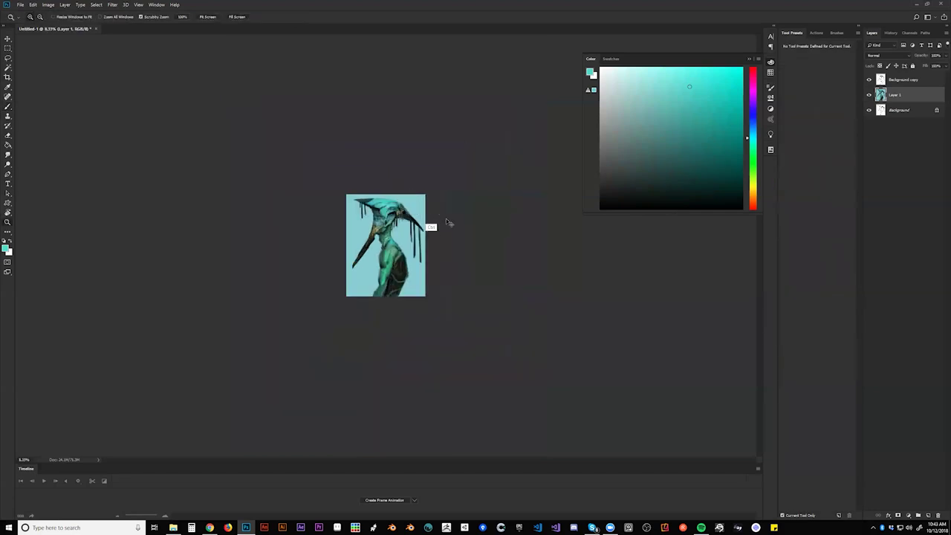
click(410, 232)
click(411, 231)
click(410, 232)
click(410, 232)
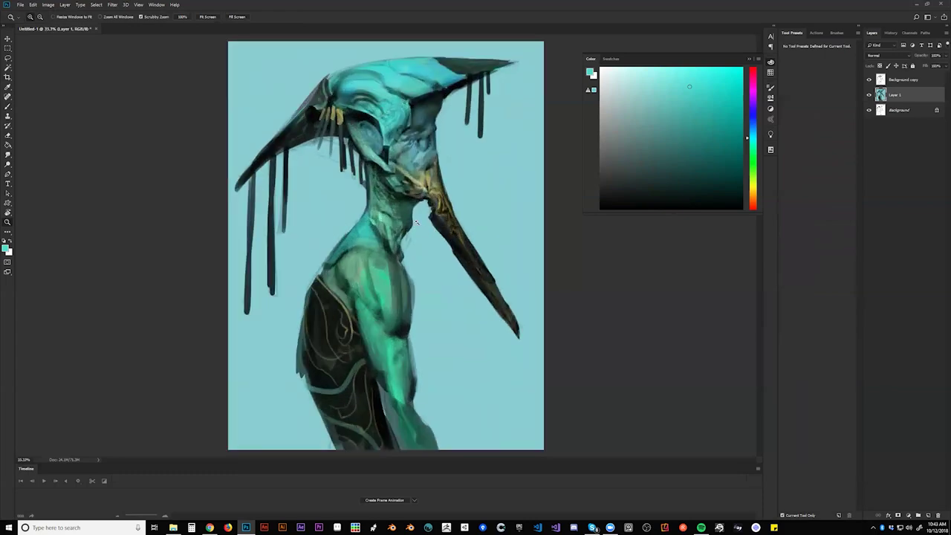
click(410, 229)
- Choose a pale yellow and paint small highlights at the jaw, where the long beak begins, with a much smaller brush
key(b)
drag(756, 167, 754, 177)
click(658, 70)
click(753, 187)
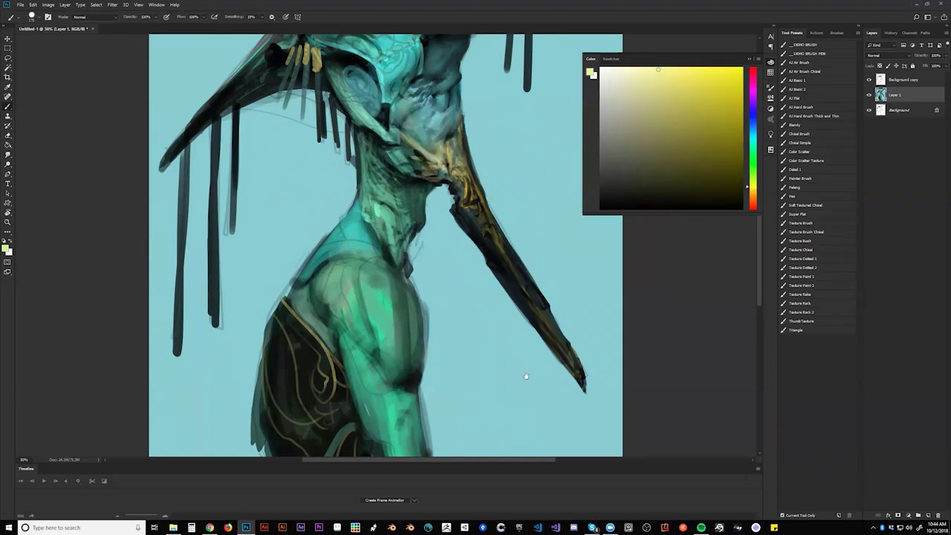
drag(543, 348, 511, 400)
key(bracketleft)
key(bracketleft)
key(bracketleft)
key(bracketleft)
key(bracketleft)
key(bracketleft)
key(bracketleft)
key(bracketleft)
key(bracketleft)
key(bracketleft)
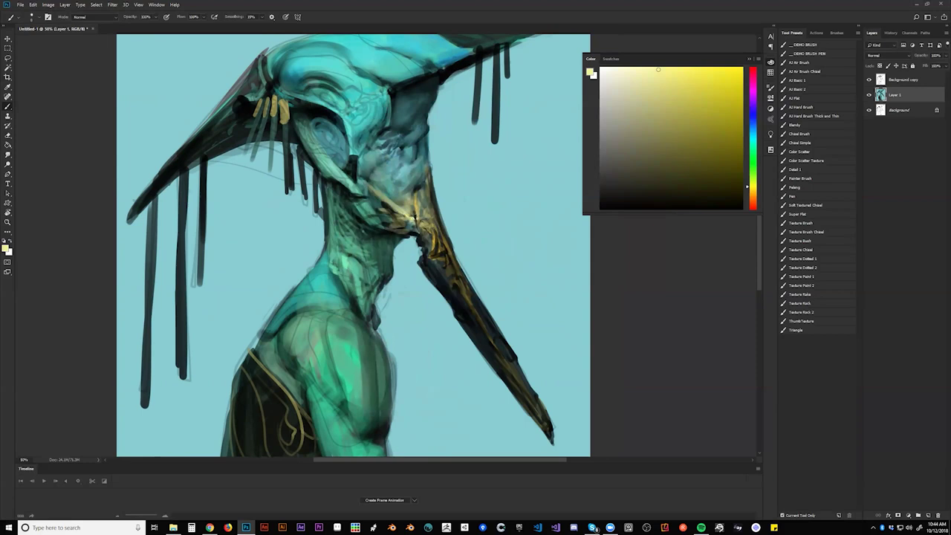
key(bracketright)
- Flatten the brush tip and blend sampled muted greens along the front edge of the face above the beak
right_click(413, 207)
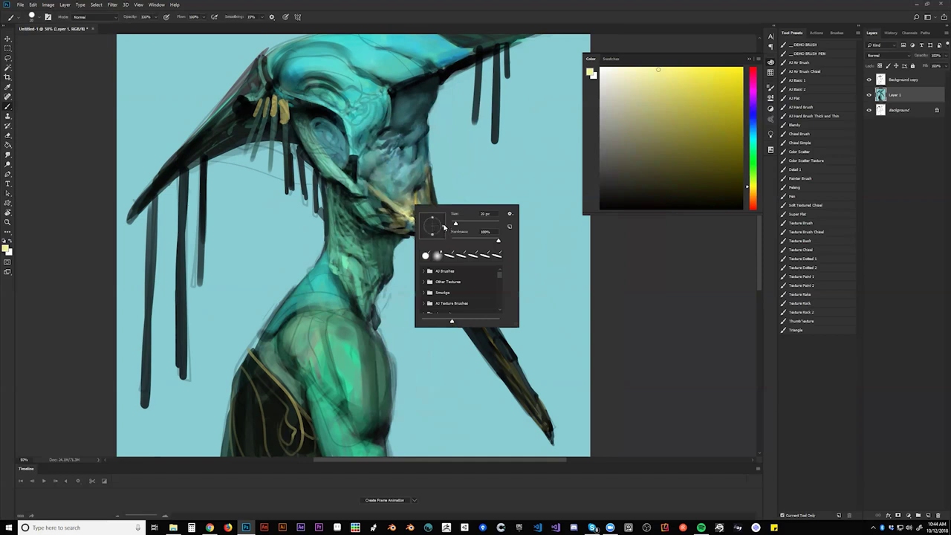
drag(433, 218, 443, 222)
key(Return)
alt+click(395, 215)
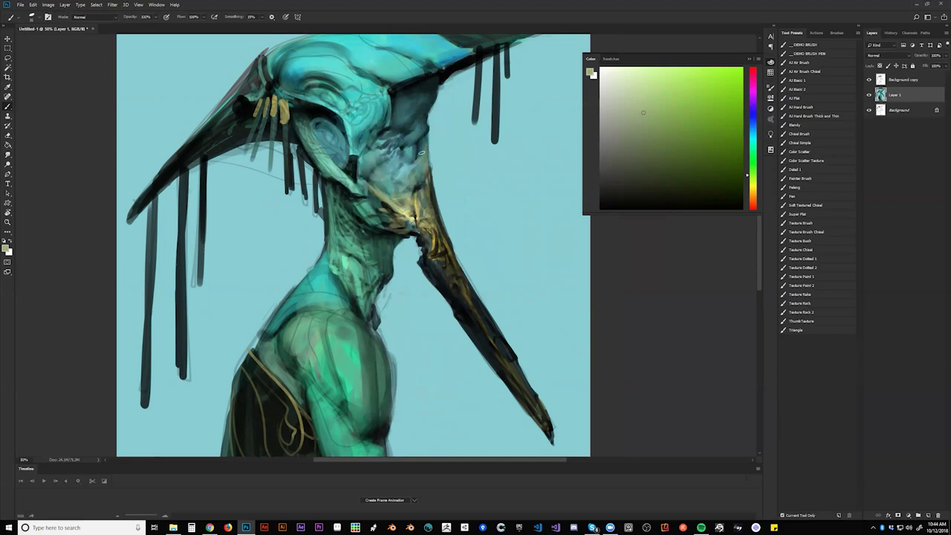
alt+click(423, 171)
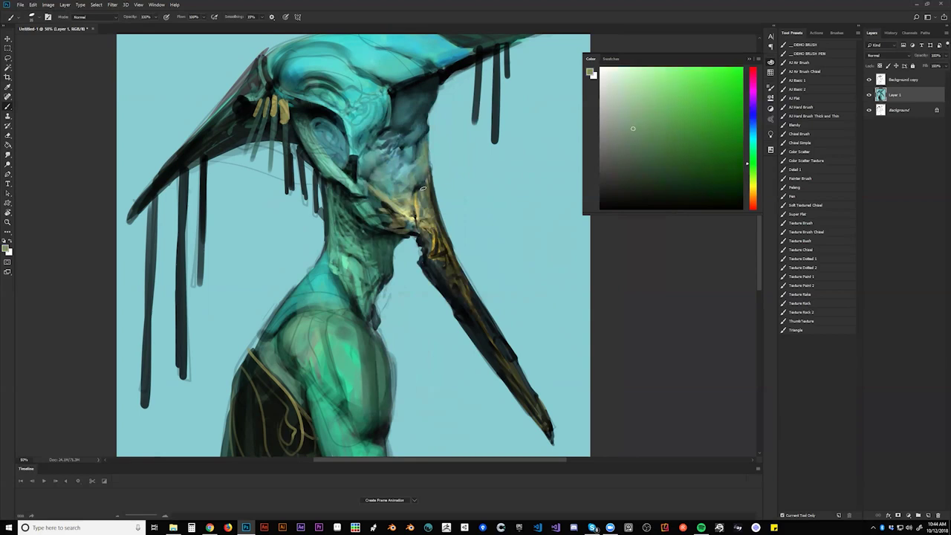
- Check the whole painting at reduced size and mirror the canvas horizontally
key(z)
alt+click(414, 233)
alt+click(414, 234)
alt+click(414, 233)
alt+click(414, 233)
key(ctrl+shift+h)
click(406, 253)
click(406, 253)
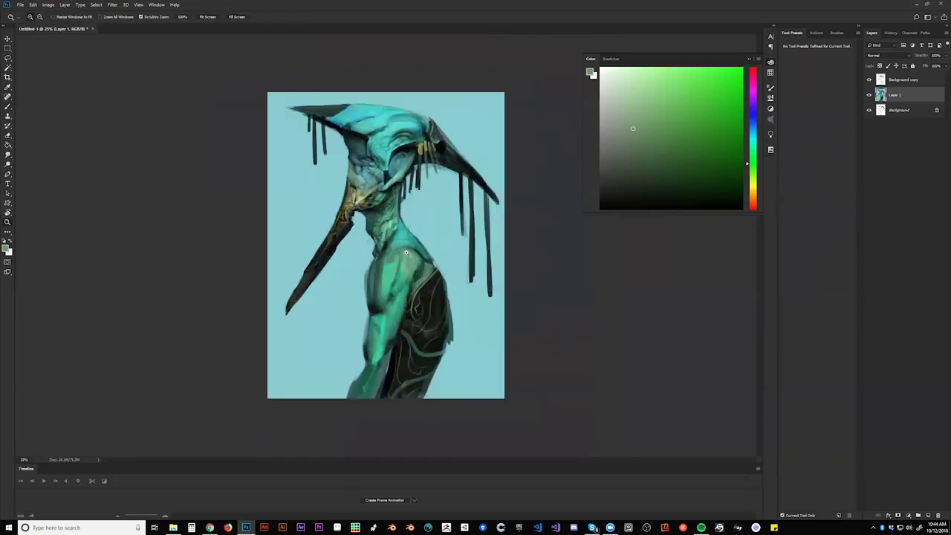
key(ctrl+plus)
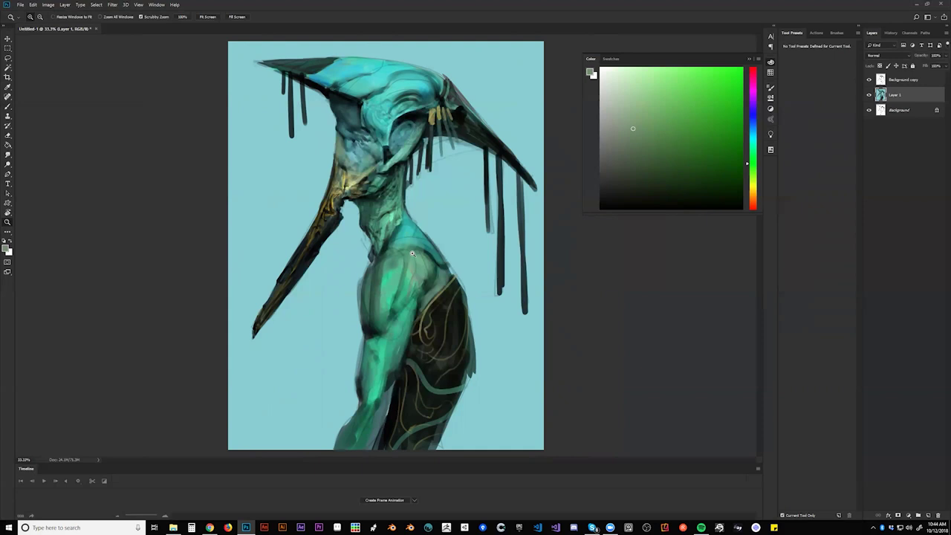
- Refine the lower neck with sampled light green and black, and flip the canvas back horizontally
key(b)
alt+click(394, 216)
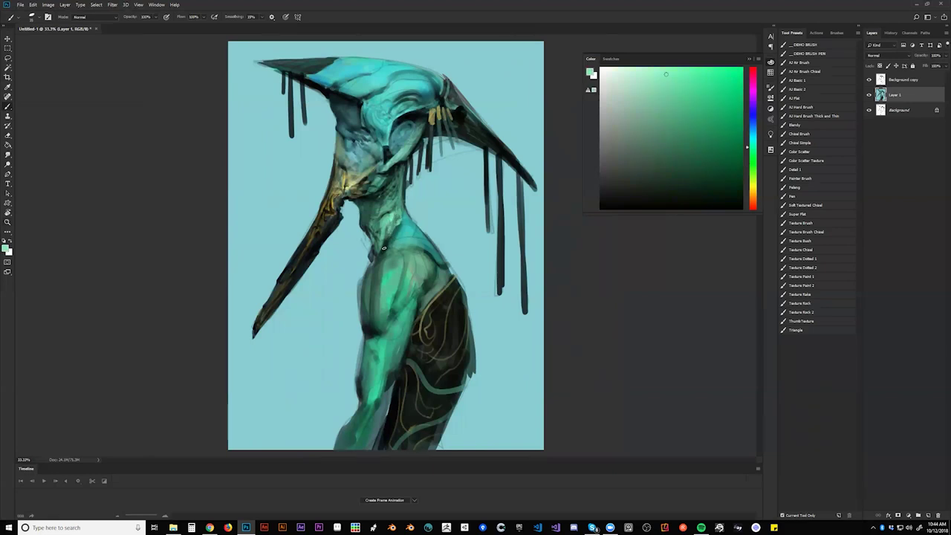
key(d)
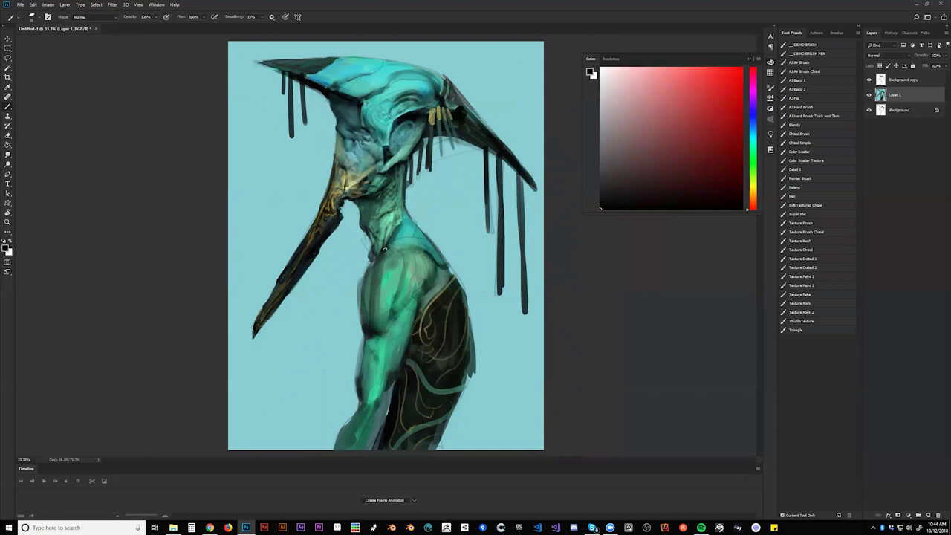
key(ctrl+f)
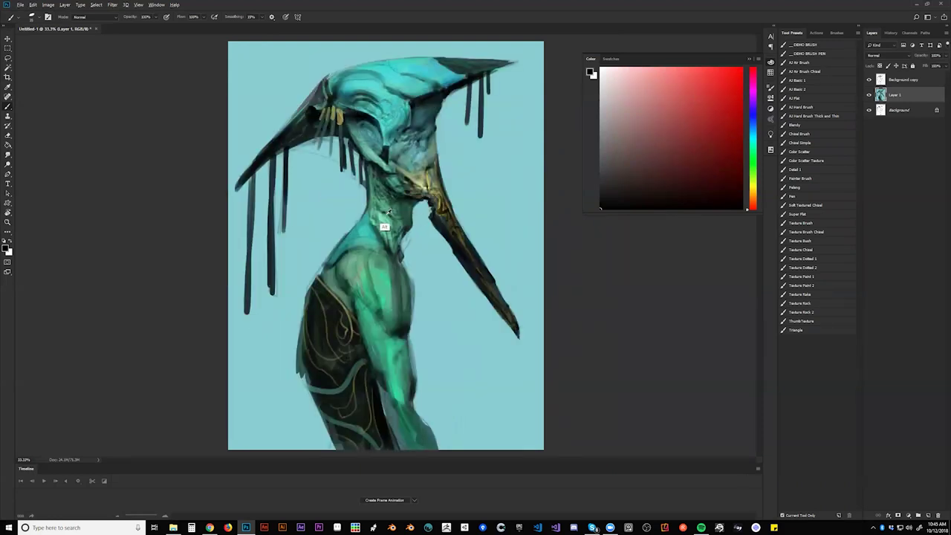
- Lighten the neck below the jaw with pale turquoise strokes and switch the paint color back to black
alt+click(383, 232)
click(752, 141)
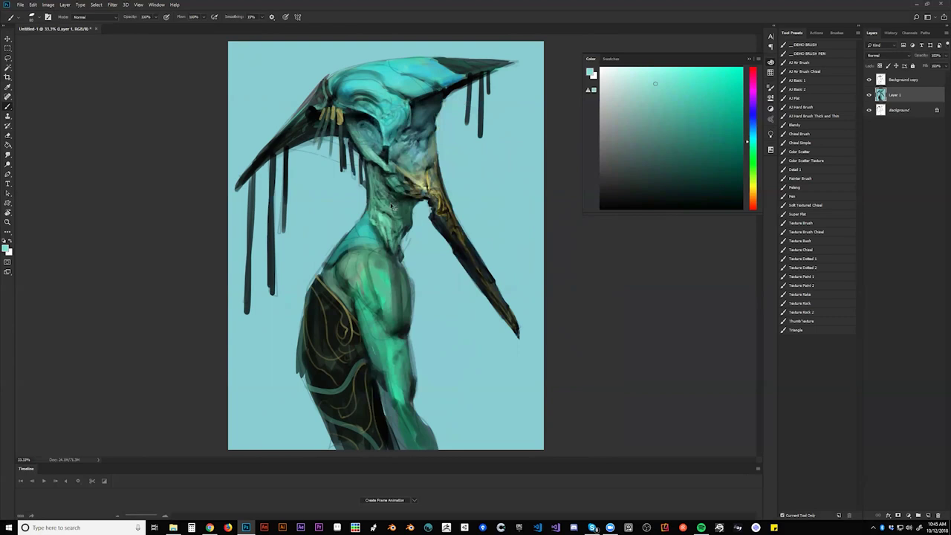
mouse_move(370, 169)
mouse_down()
mouse_move(378, 204)
mouse_move(383, 195)
mouse_up()
drag(377, 172, 392, 209)
click(372, 168)
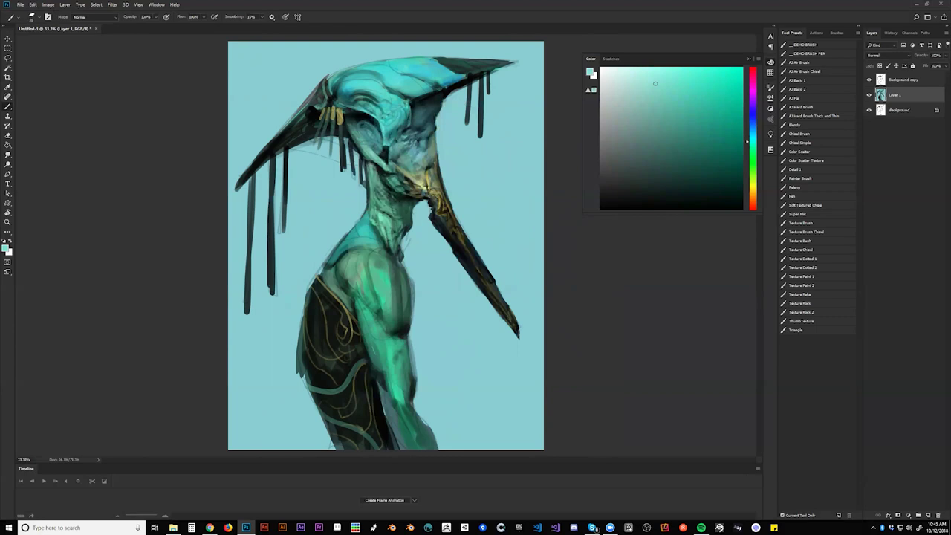
key(d)
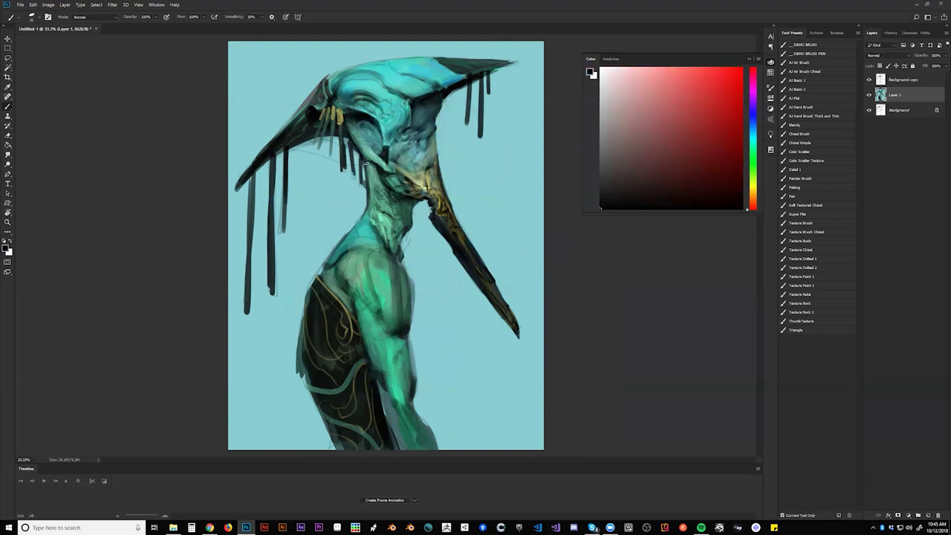
- Review the whole figure at thumbnail size and flip the canvas horizontally
key(z)
alt+click(397, 251)
alt+click(399, 255)
alt+click(401, 257)
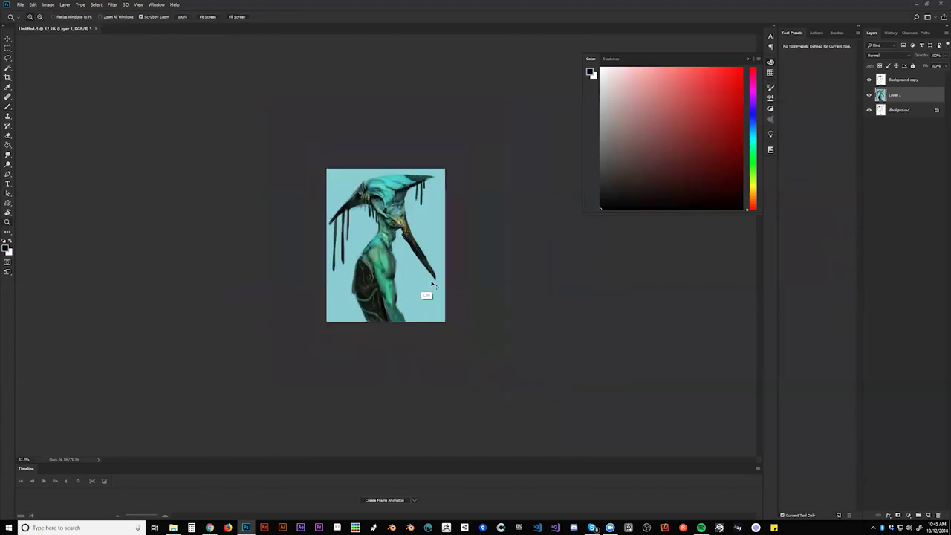
key(ctrl+shift+h)
click(383, 245)
click(382, 245)
click(383, 245)
key(b)
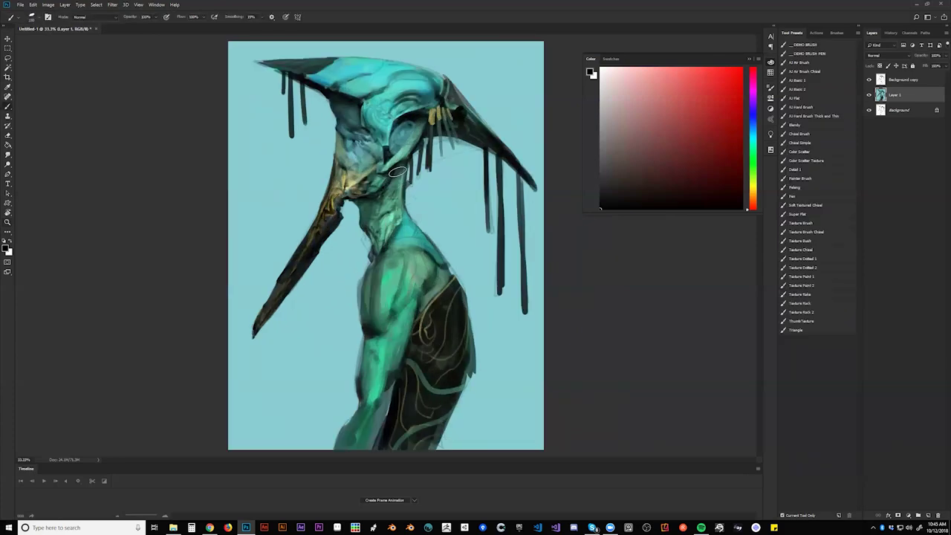
- Touch up the jaw and upper neck in black with a much smaller brush, and flip the canvas back
key(bracketleft)
key(bracketleft)
key(bracketleft)
key(bracketleft)
key(bracketleft)
key(ctrl+shift+h)
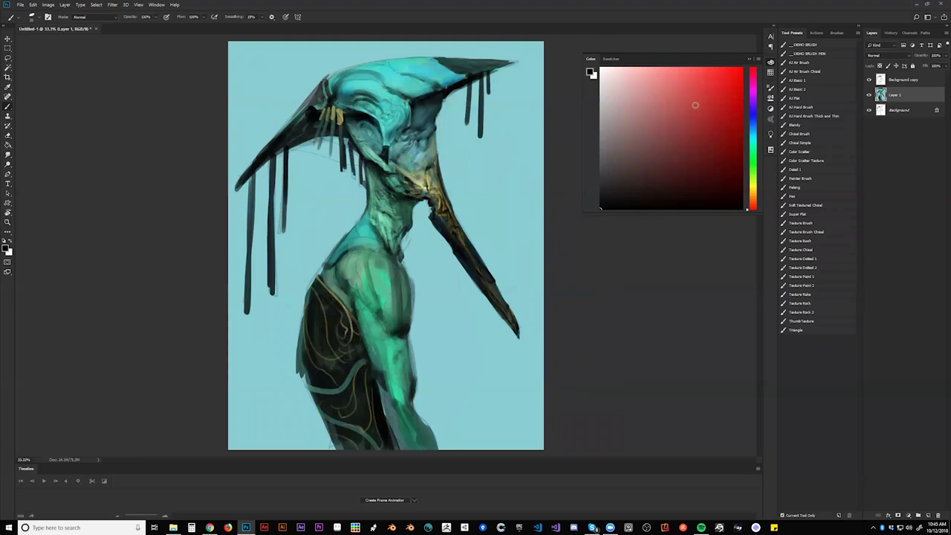
- Paint small pale cyan highlights on the face between the eye socket and beak, and define its creases with black
click(753, 138)
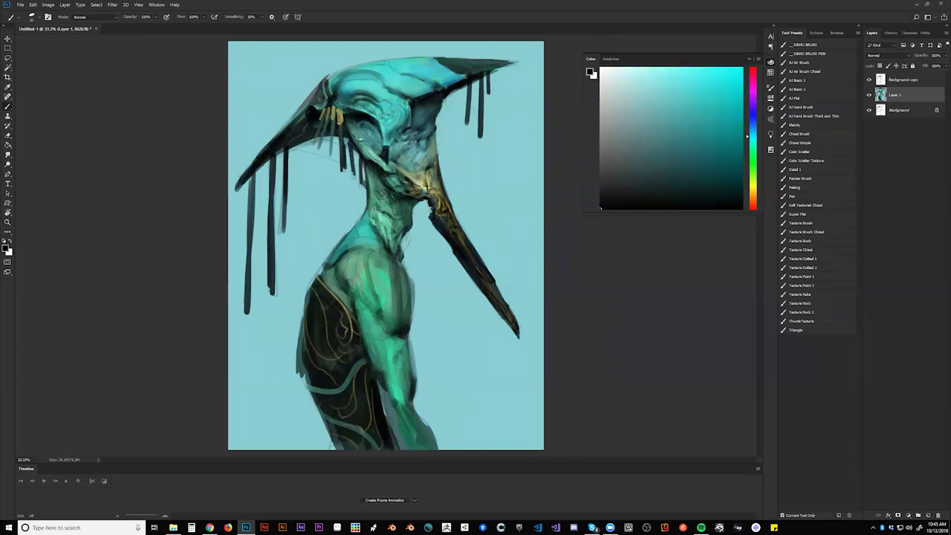
click(697, 76)
click(637, 74)
alt+click(391, 141)
key(d)
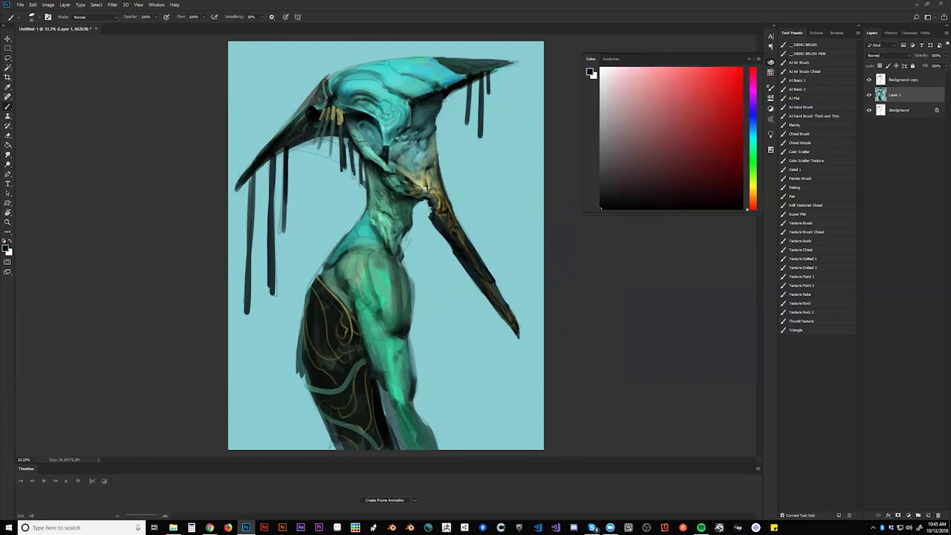
- Deepen the shadow under the front of the crest with black strokes and flip the canvas horizontally
key(z)
alt+click(421, 212)
alt+click(421, 211)
alt+click(422, 212)
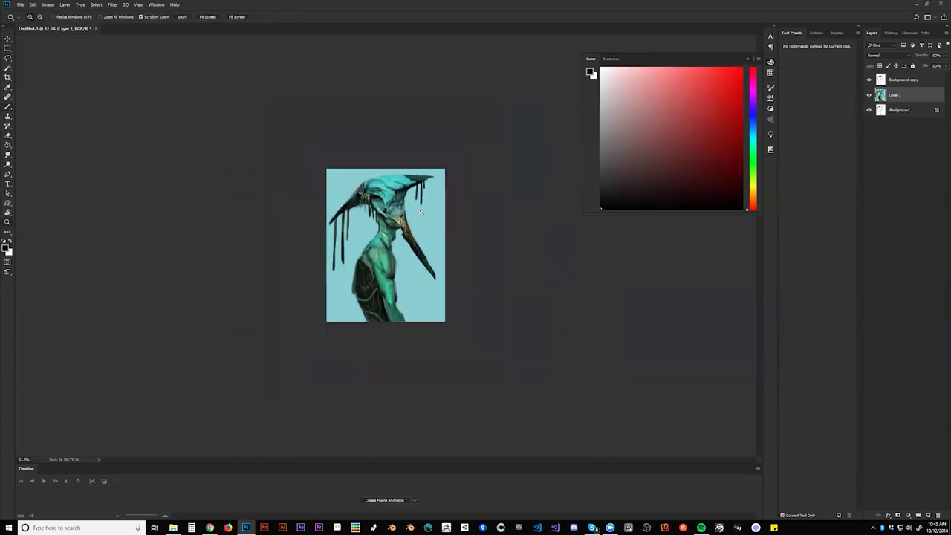
key(ctrl+0)
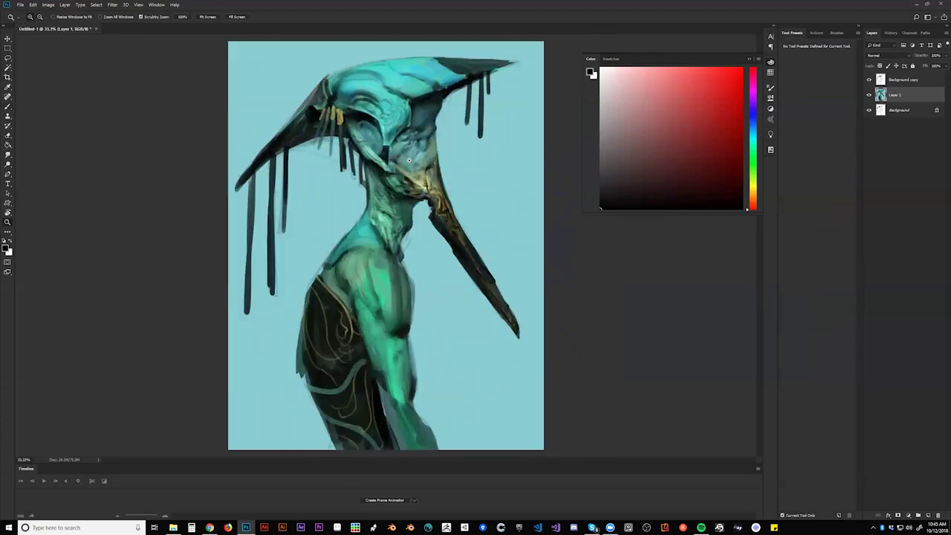
key(b)
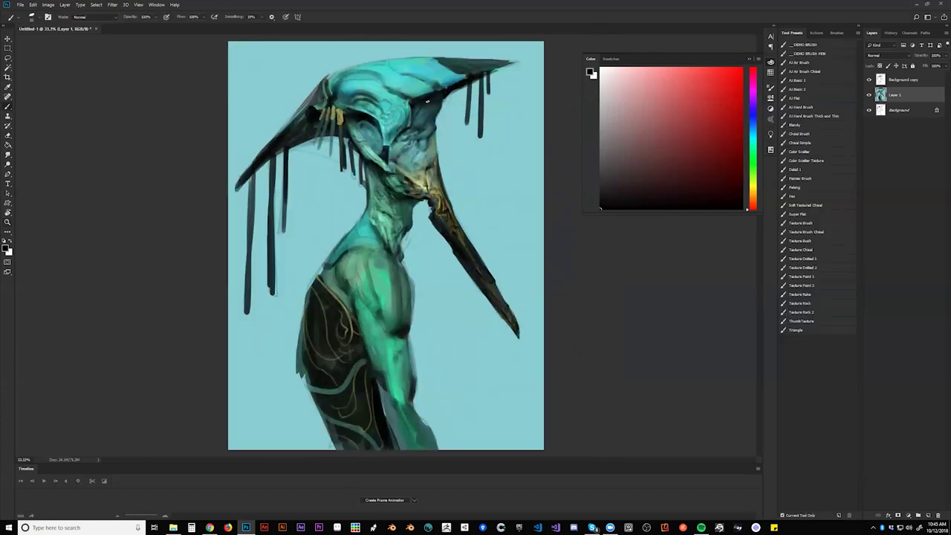
drag(410, 126, 438, 93)
key(ctrl+shift+h)
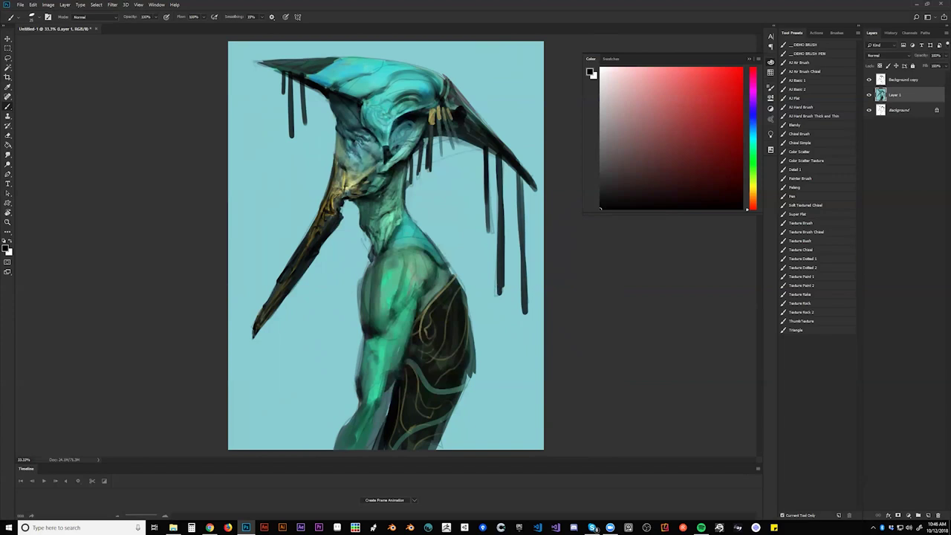
- Paint soft highlights over the side of the face with a much larger brush in a pale cyan lightened from sampled teal
alt+click(358, 176)
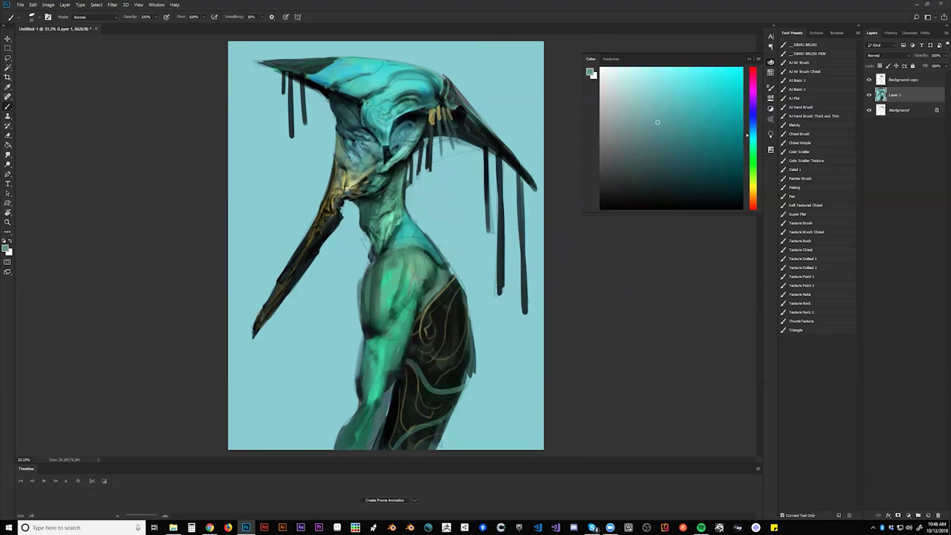
key(bracketright)
key(bracketright)
key(bracketright)
key(bracketright)
key(bracketright)
key(bracketright)
key(bracketright)
key(bracketright)
key(bracketright)
key(bracketright)
key(bracketright)
click(660, 75)
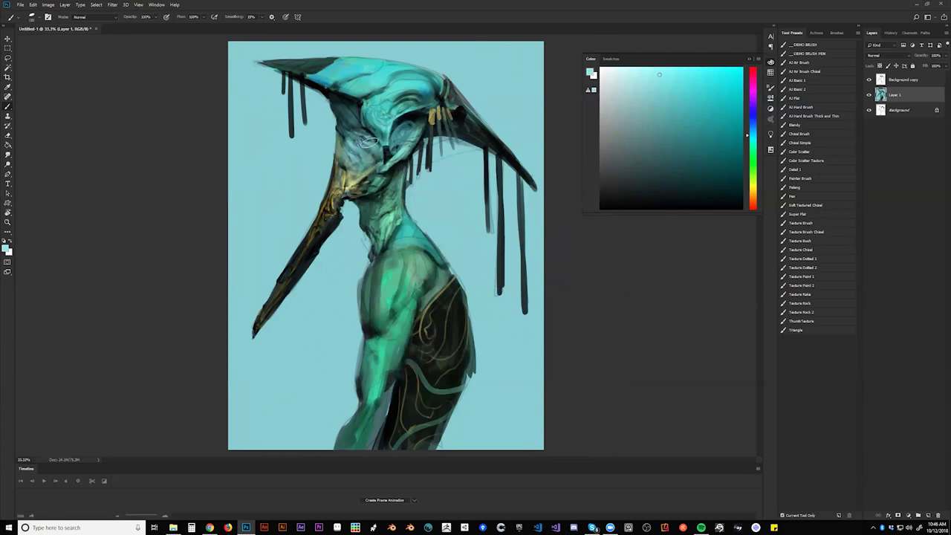
- Check the painting at thumbnail size and flip the canvas horizontally
key(z)
alt+click(383, 204)
alt+click(386, 223)
alt+click(396, 277)
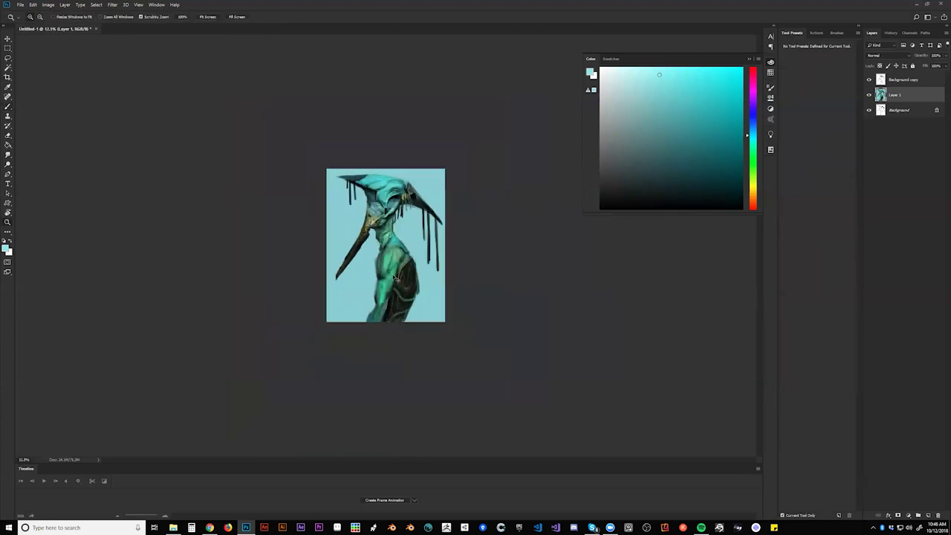
key(ctrl+shift+h)
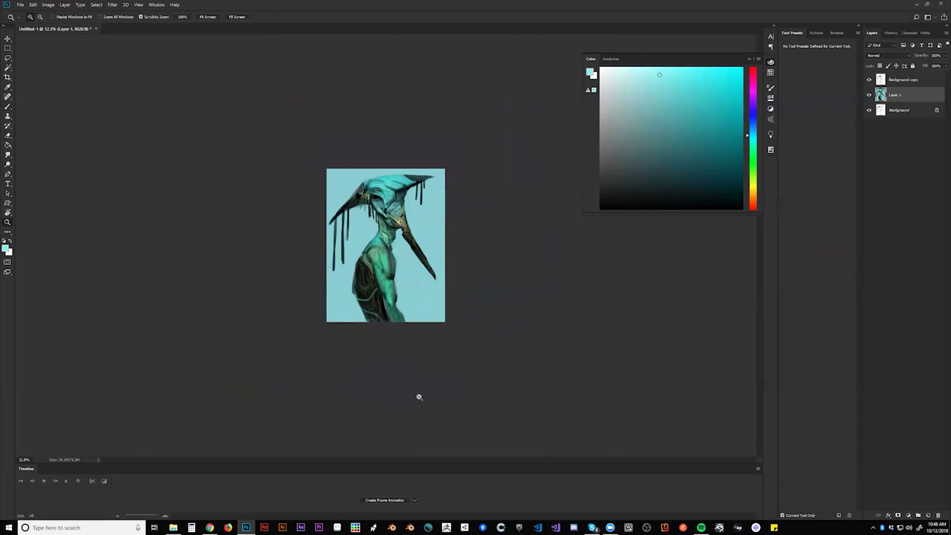
key(ctrl+plus)
key(ctrl+plus)
key(ctrl+plus)
key(b)
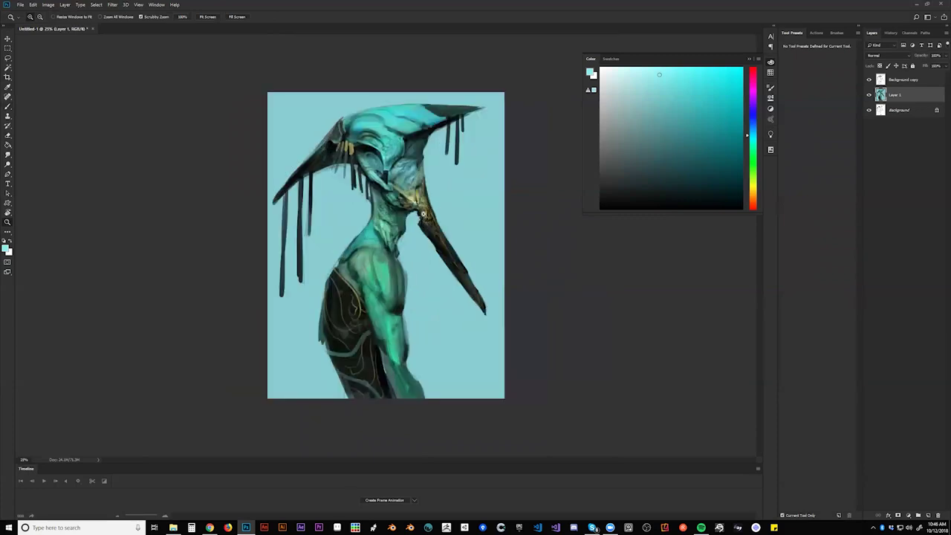
- Smooth and brighten the neck with broad strokes of sampled light green
alt+click(378, 239)
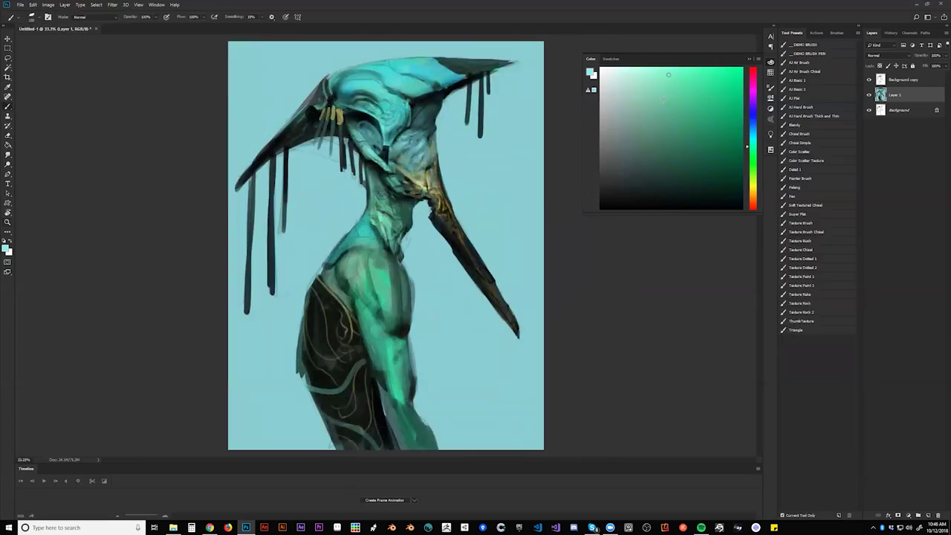
mouse_move(379, 212)
mouse_down()
mouse_move(385, 221)
mouse_move(379, 213)
mouse_move(393, 196)
mouse_up()
mouse_move(399, 229)
mouse_down()
mouse_move(387, 228)
mouse_move(386, 196)
mouse_up()
mouse_move(382, 196)
mouse_down()
mouse_move(400, 220)
mouse_move(391, 198)
mouse_up()
alt+click(389, 225)
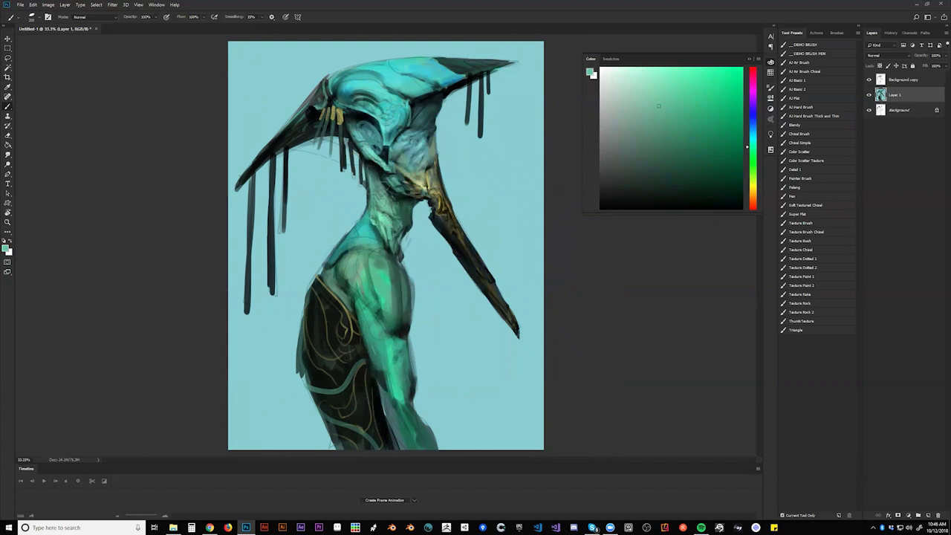
- Clean up the sketch lines along the shoulder and back with the sampled light blue background color
key(bracketright)
key(bracketright)
key(bracketright)
alt+click(327, 272)
alt+click(341, 217)
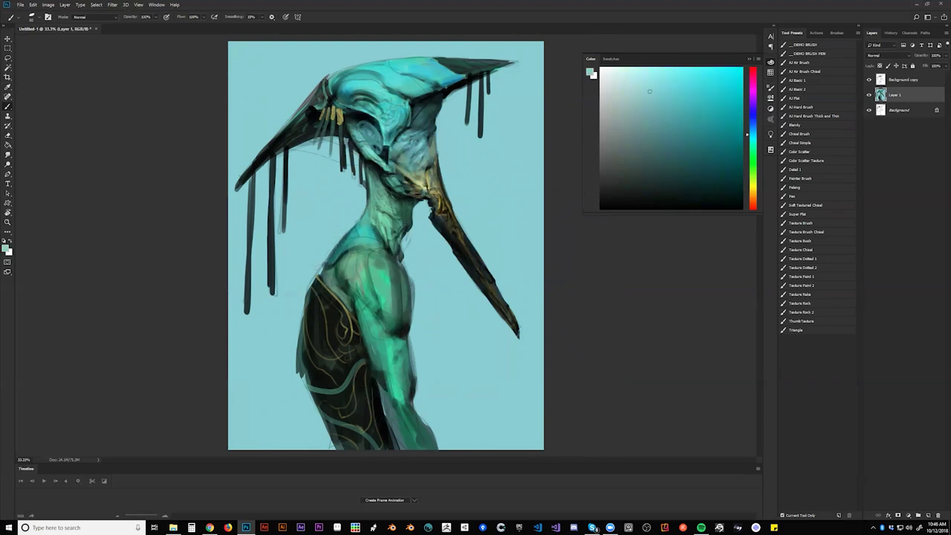
drag(336, 245, 308, 299)
drag(298, 339, 297, 356)
- Review the whole painting at reduced size and flip the canvas horizontally
key(z)
alt+click(332, 359)
alt+click(332, 361)
alt+click(333, 362)
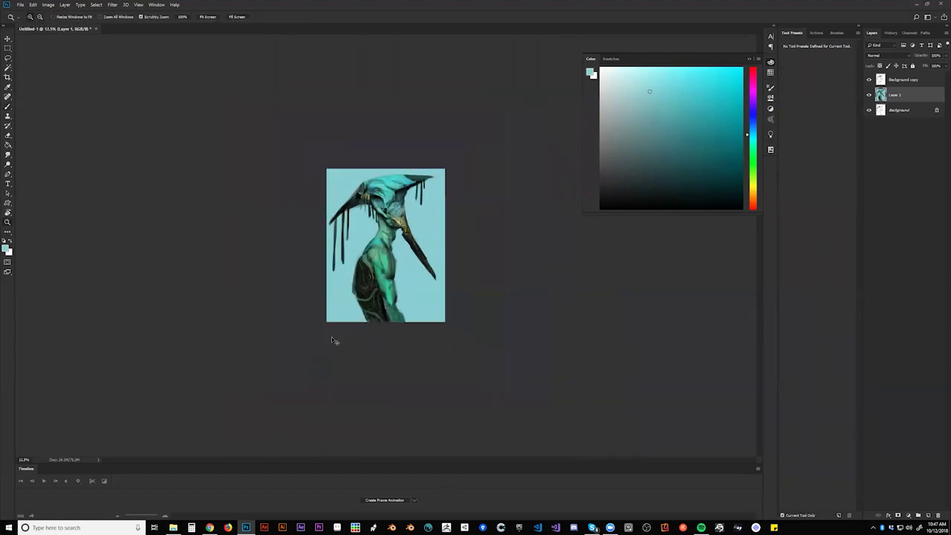
key(ctrl+shift+h)
click(384, 247)
click(384, 247)
click(384, 247)
key(b)
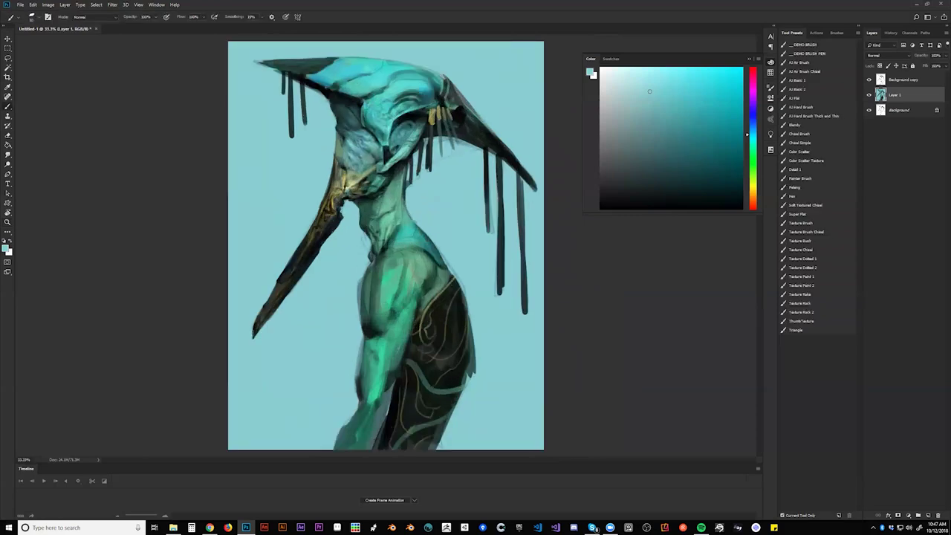
- Add fine black details to the face near the base of the beak and flip the canvas back
key(d)
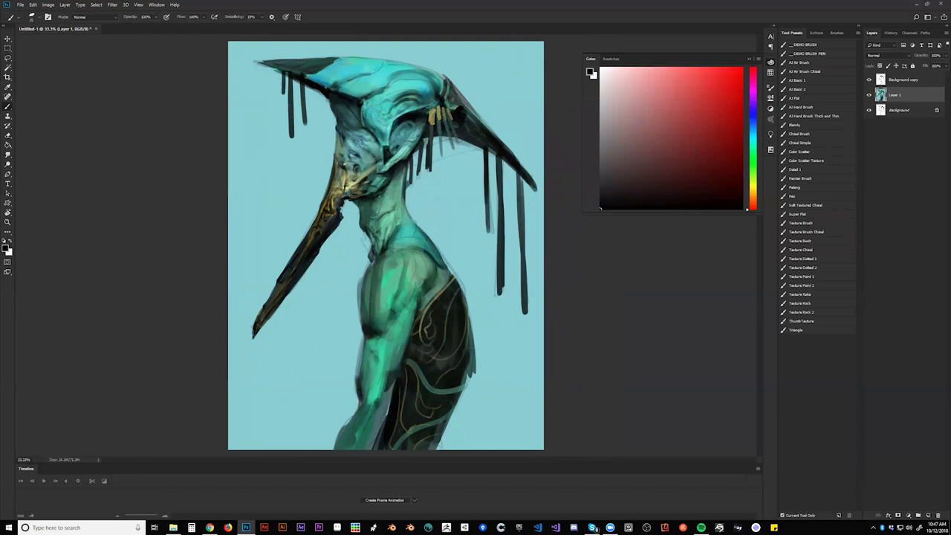
key(ctrl+alt+h)
key(ctrl+alt+h)
key(ctrl+alt+h)
- Highlight the eye socket area with sampled light cyan and flip the canvas horizontally to check the reduced painting
alt+click(418, 162)
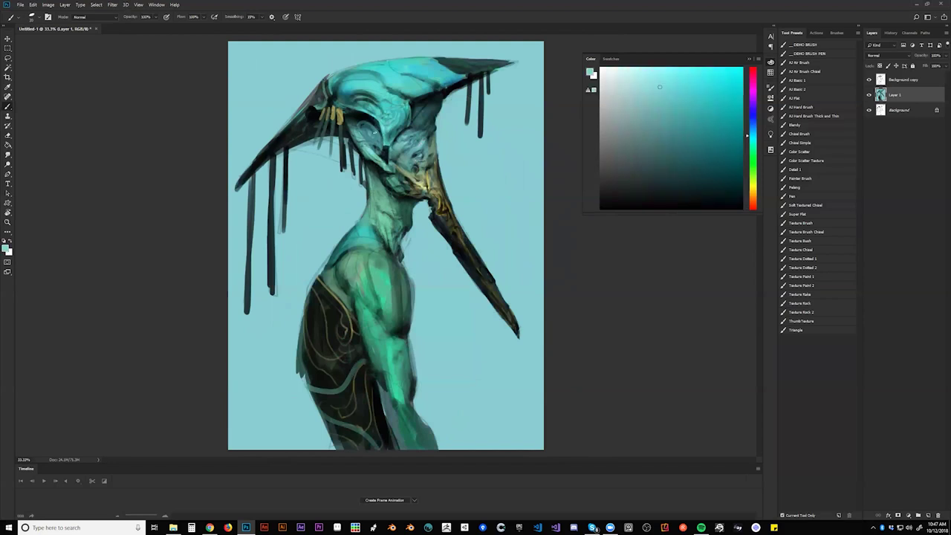
mouse_move(374, 128)
mouse_down()
mouse_move(362, 130)
mouse_move(381, 147)
mouse_move(356, 122)
mouse_up()
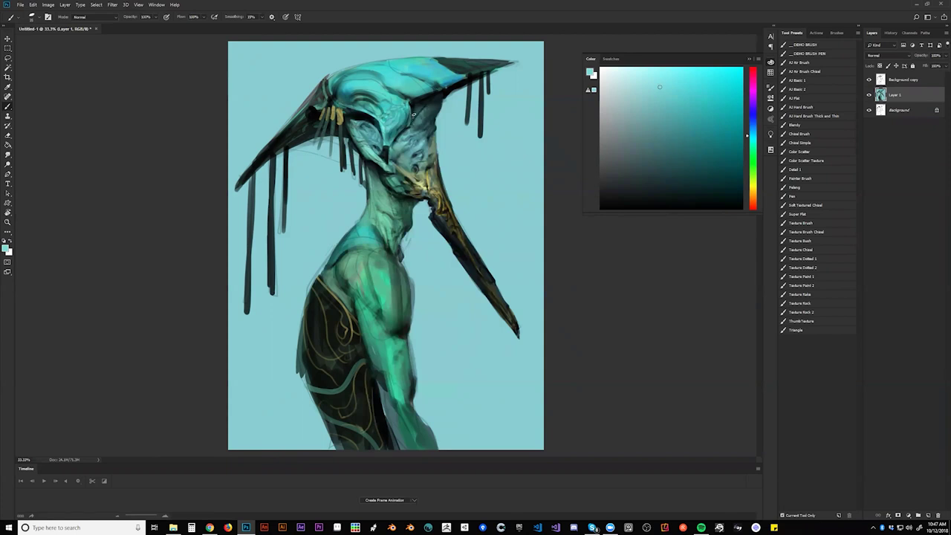
key(z)
alt+click(434, 160)
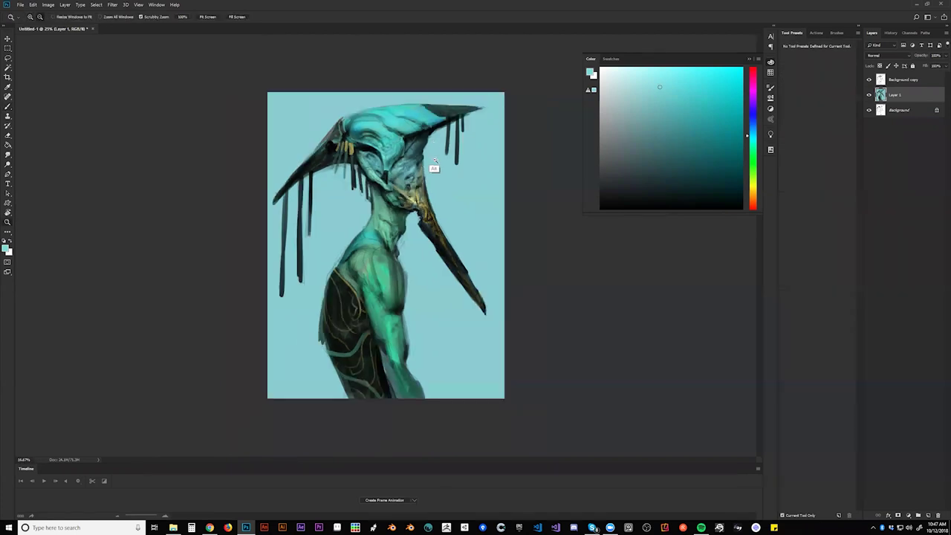
alt+click(435, 227)
key(ctrl+shift+h)
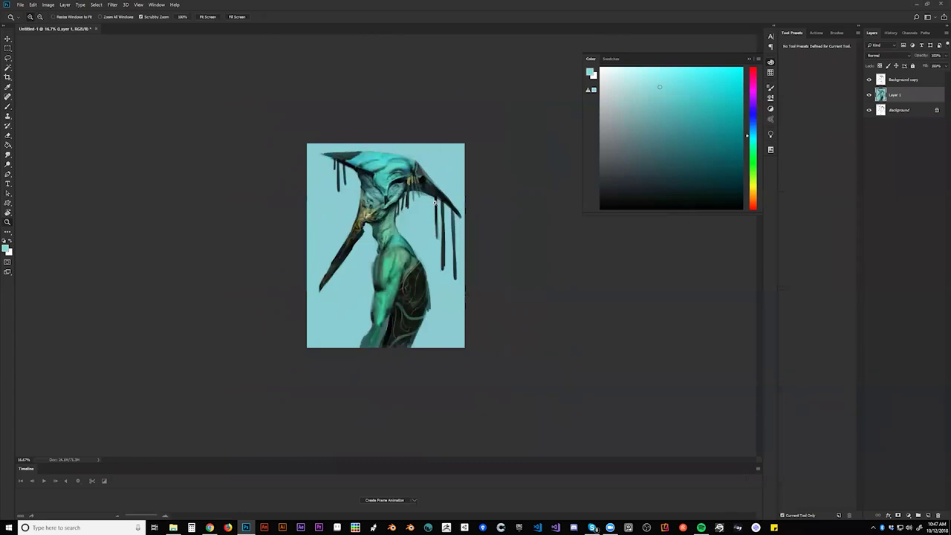
- Try dark strokes from the front of the face down along the upper edge of the beak, using sampled colors
key(ctrl+plus)
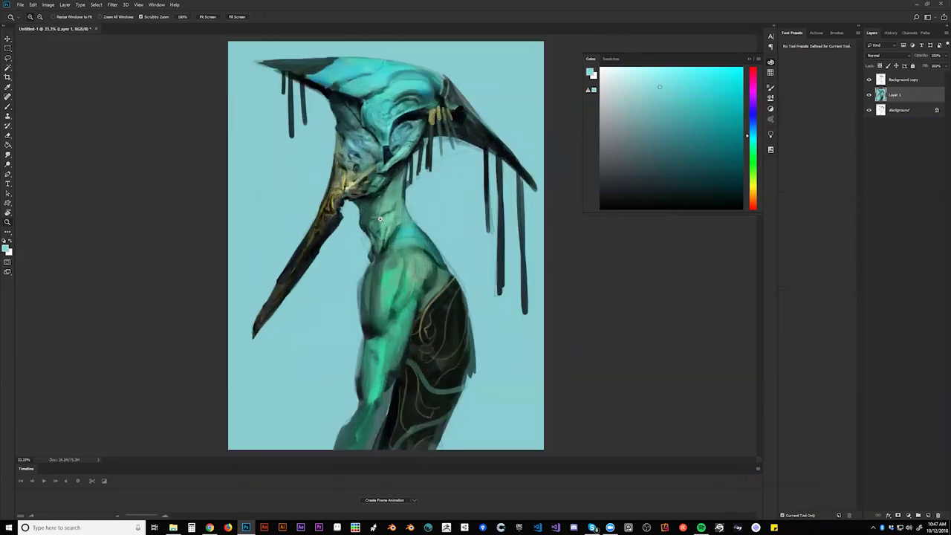
key(b)
alt+click(338, 162)
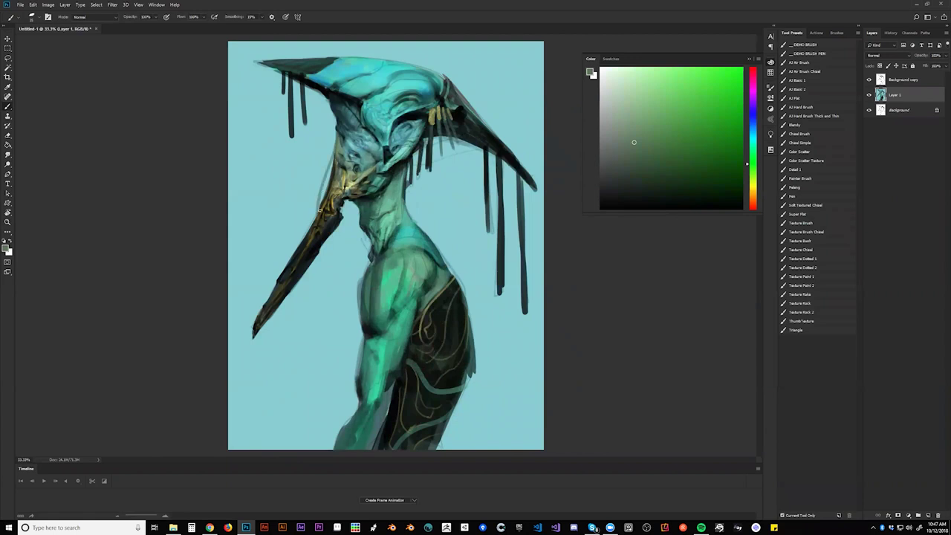
alt+click(332, 242)
drag(329, 157, 308, 231)
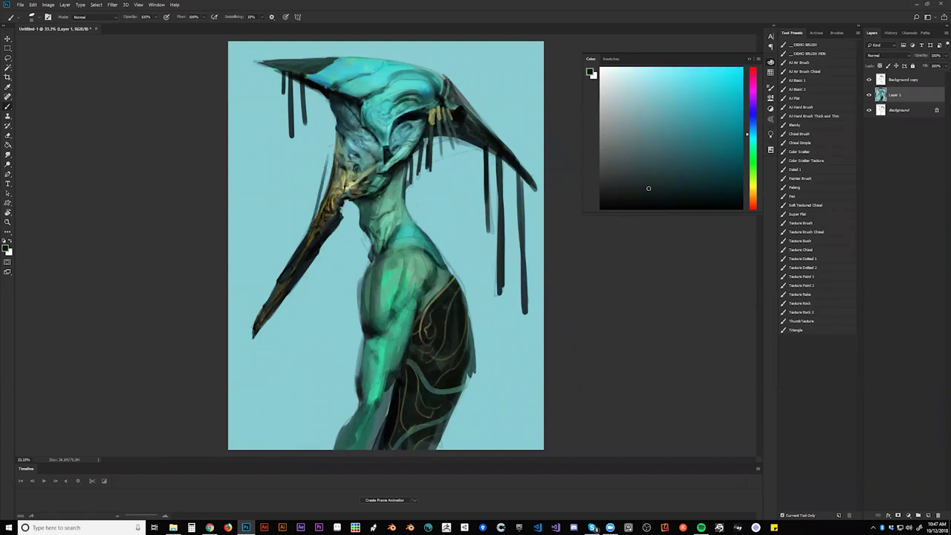
mouse_move(327, 160)
mouse_down()
mouse_move(337, 134)
mouse_move(326, 175)
mouse_up()
drag(335, 143, 309, 229)
drag(328, 188, 323, 199)
drag(333, 165, 330, 174)
- Check the painting at reduced size and undo the dark strokes in front of the face
key(z)
alt+click(340, 245)
alt+click(342, 246)
alt+click(341, 246)
key(ctrl+alt+f)
key(ctrl+alt+f)
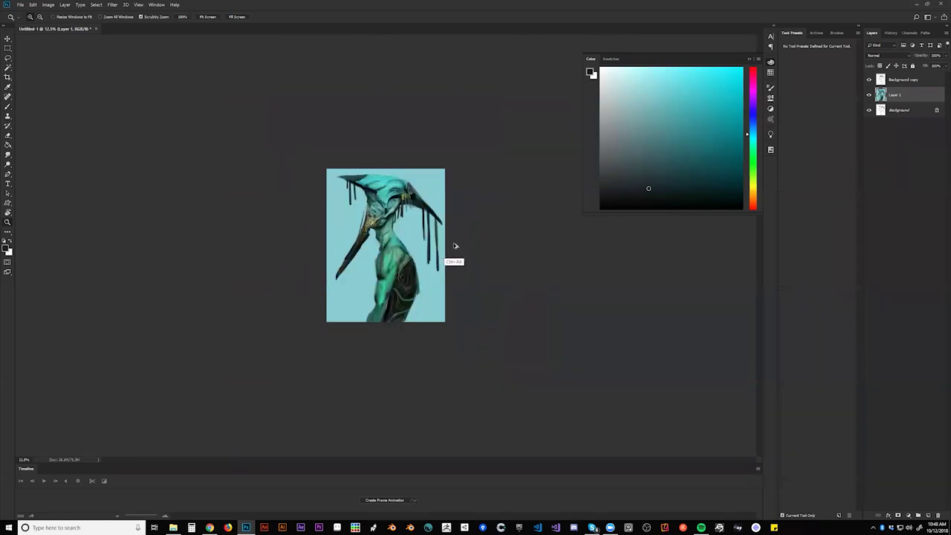
key(ctrl+alt+f)
key(h)
key(ctrl+0)
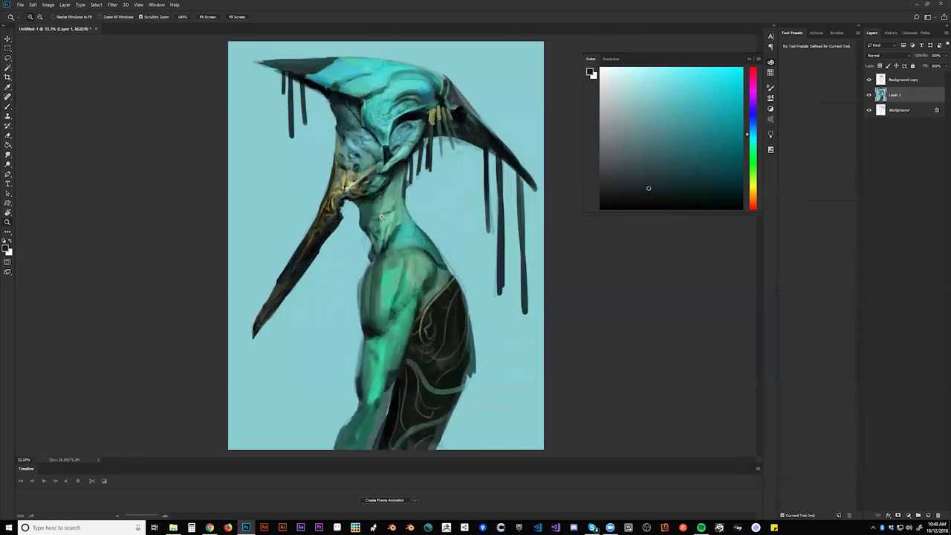
- Paint a black extension of the beak up the front of the face, refine its edge with sampled light teal, and flip the canvas horizontally
key(b)
mouse_move(337, 135)
mouse_down()
mouse_move(343, 159)
mouse_move(329, 190)
mouse_up()
drag(339, 142, 335, 178)
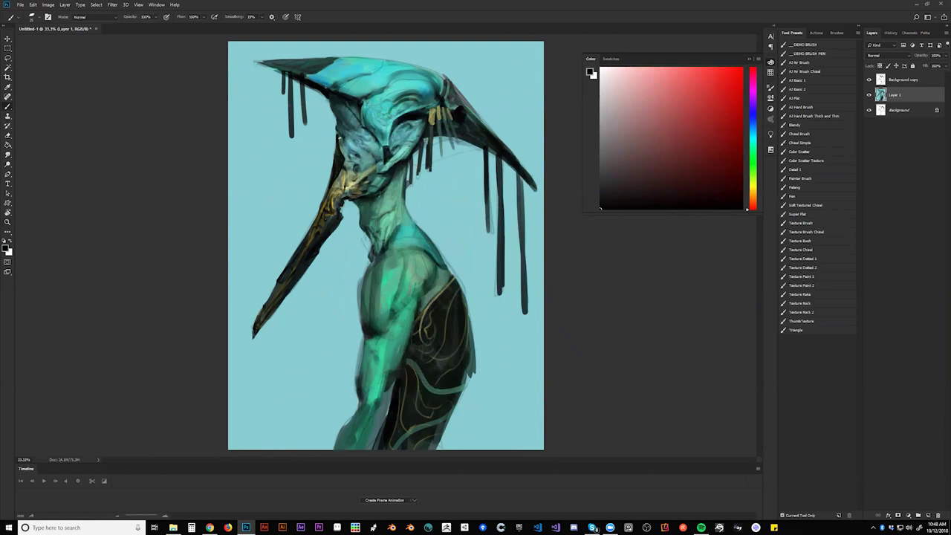
alt+click(342, 165)
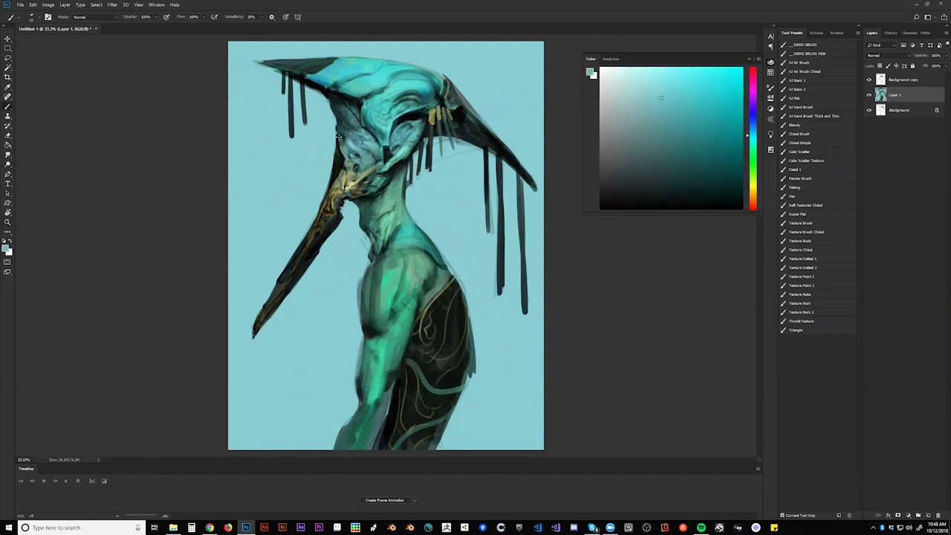
drag(337, 135, 344, 146)
ctrl+alt+click(353, 189)
ctrl+alt+click(353, 189)
ctrl+alt+click(369, 211)
key(ctrl+shift+h)
ctrl+click(393, 215)
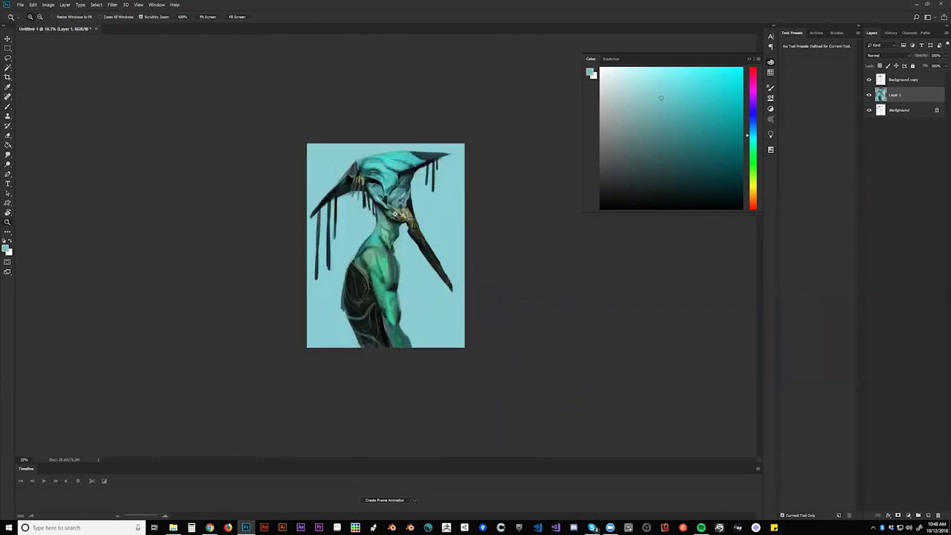
- Paint black shapes behind the jaw and down the back of the neck, and accent their edge with sampled pale gold
key(ctrl+plus)
key(b)
key(d)
drag(435, 125, 436, 138)
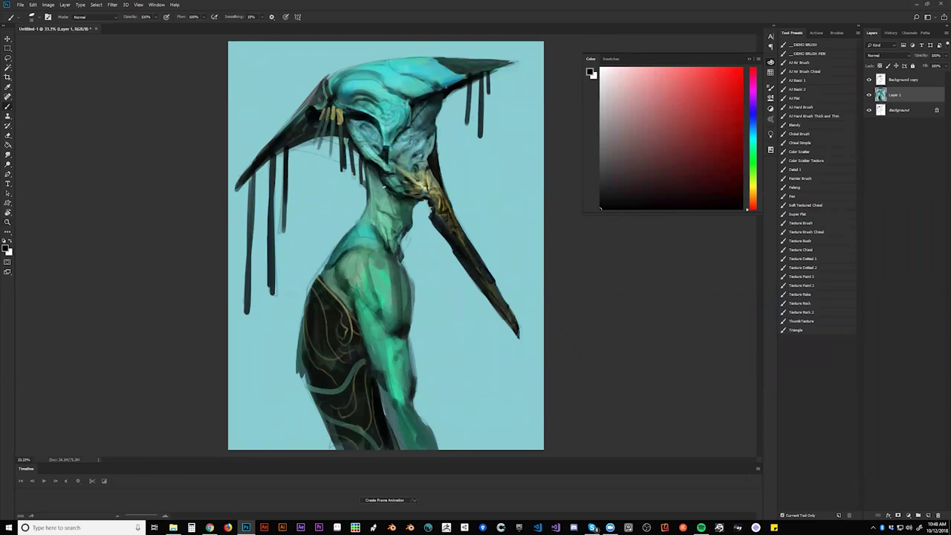
drag(380, 175, 369, 209)
mouse_move(367, 165)
mouse_down()
mouse_move(370, 195)
mouse_move(381, 189)
mouse_move(366, 208)
mouse_up()
alt+click(382, 211)
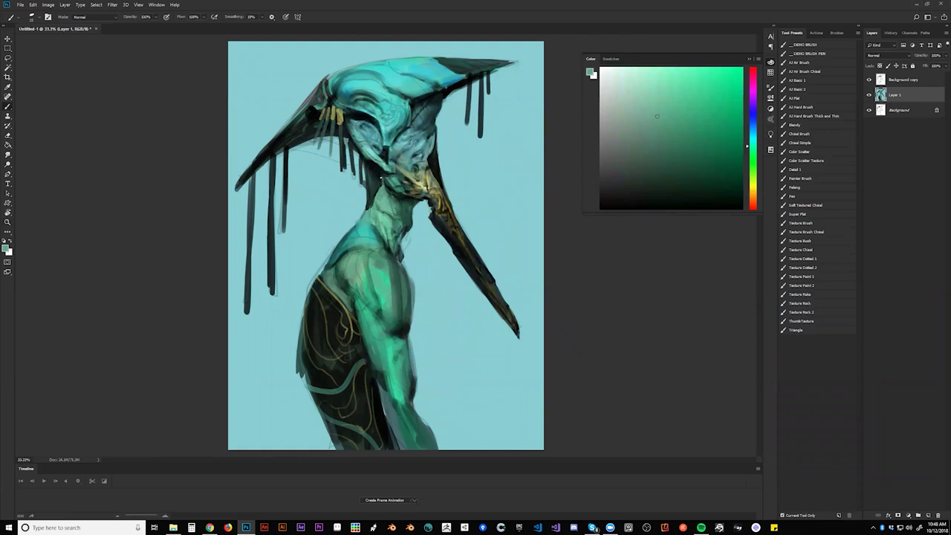
alt+click(429, 203)
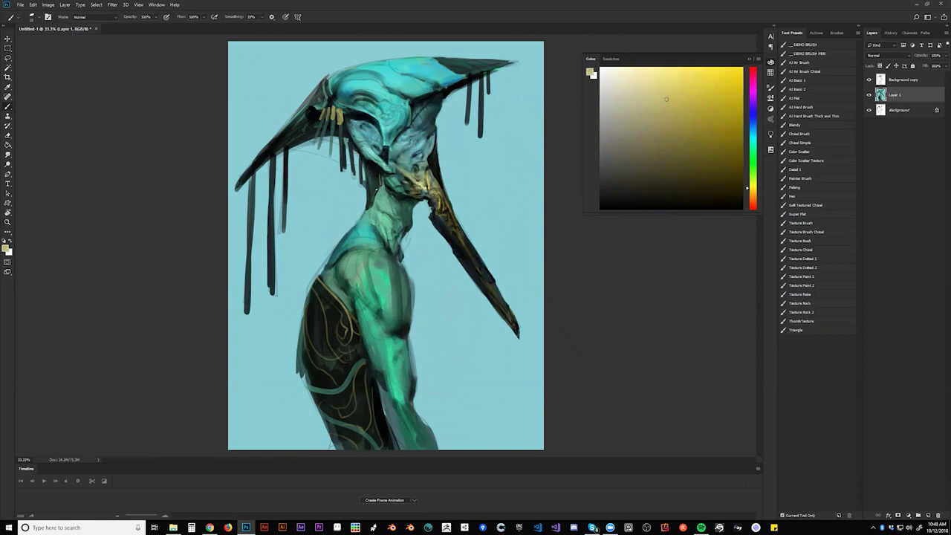
drag(379, 176, 379, 186)
- Review the neck shading at reduced size and flip the canvas back horizontally
key(z)
alt+click(392, 260)
alt+click(394, 264)
click(406, 273)
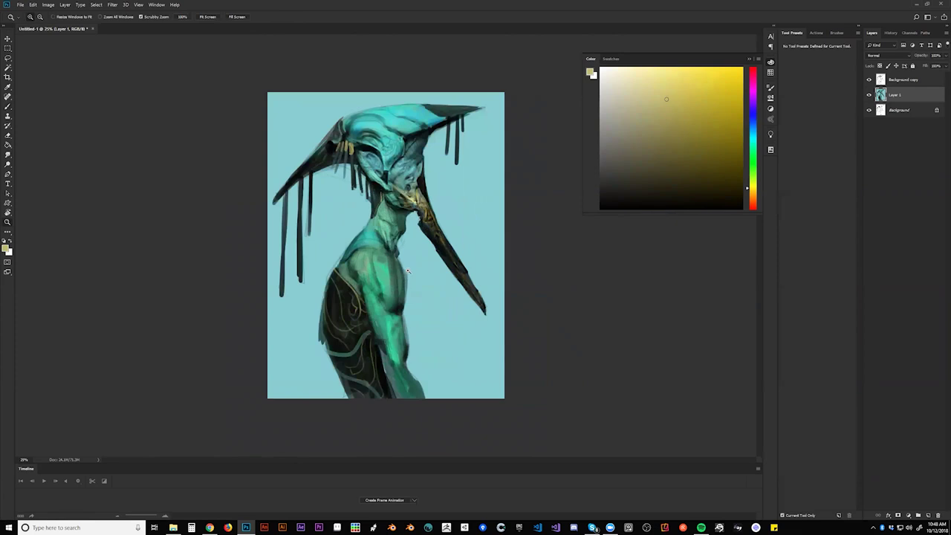
click(407, 273)
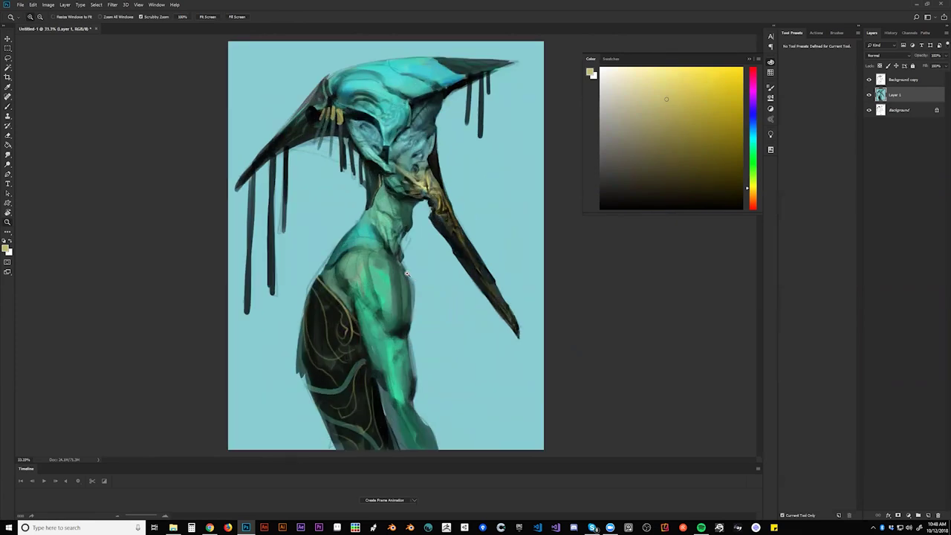
key(ctrl+shift+h)
key(b)
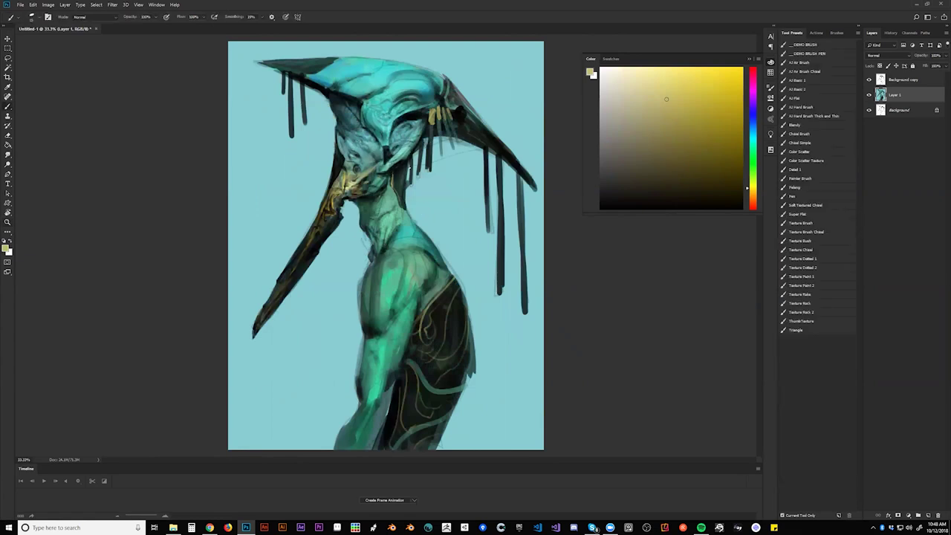
- Darken around the gold strands and the back of the eye socket with black and sampled near-black
alt+click(399, 177)
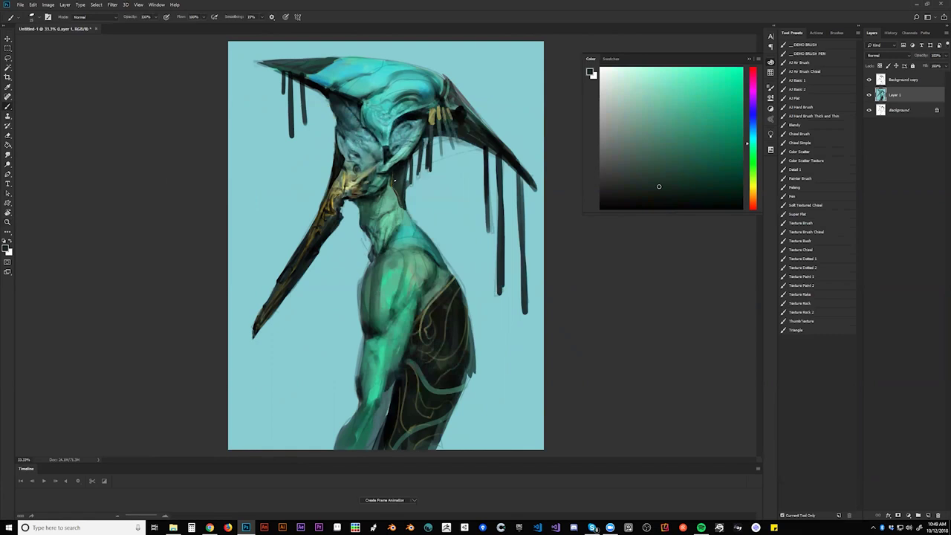
key(x)
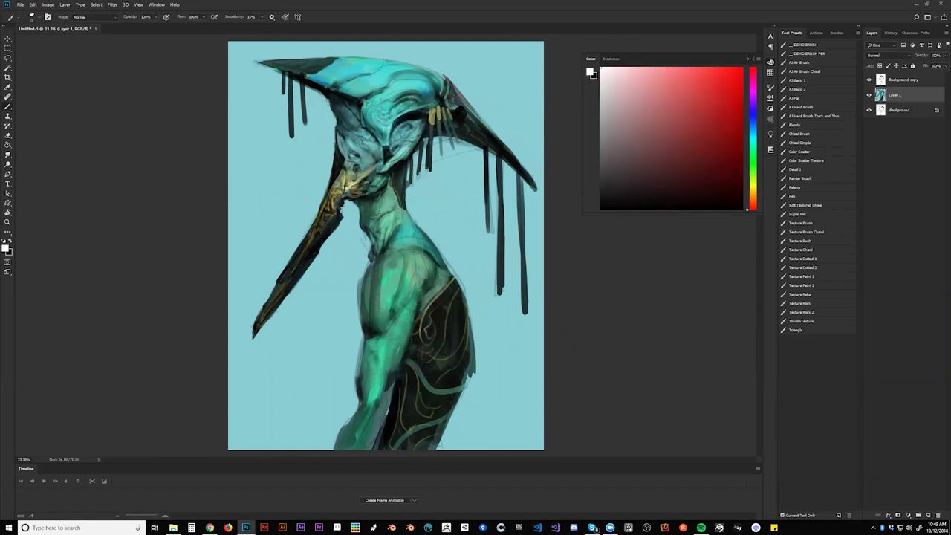
alt+click(431, 133)
key(d)
drag(435, 109, 442, 121)
alt+click(425, 125)
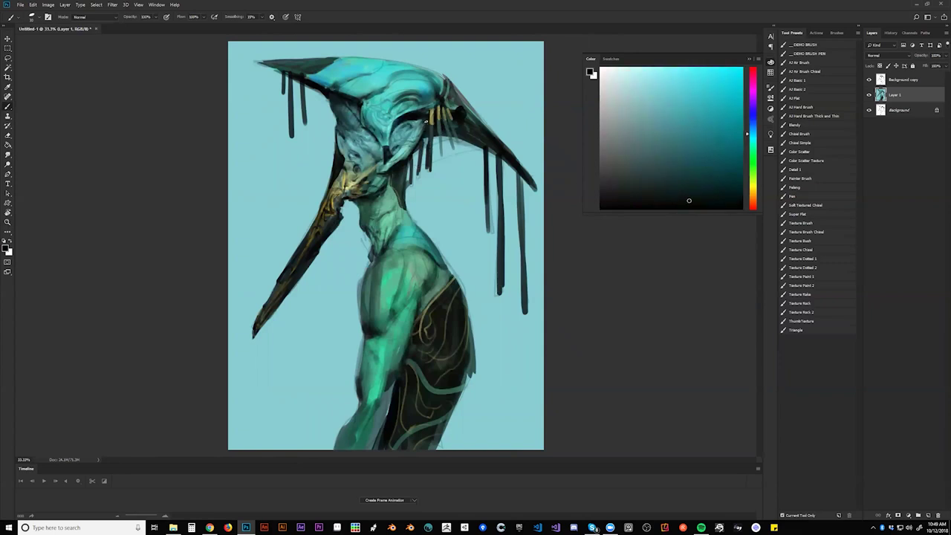
drag(425, 121, 417, 143)
- Flip the canvas horizontally back and forth to compare both orientations, ending mirrored, and check the painting at reduced size
key(ctrl+shift+h)
key(d)
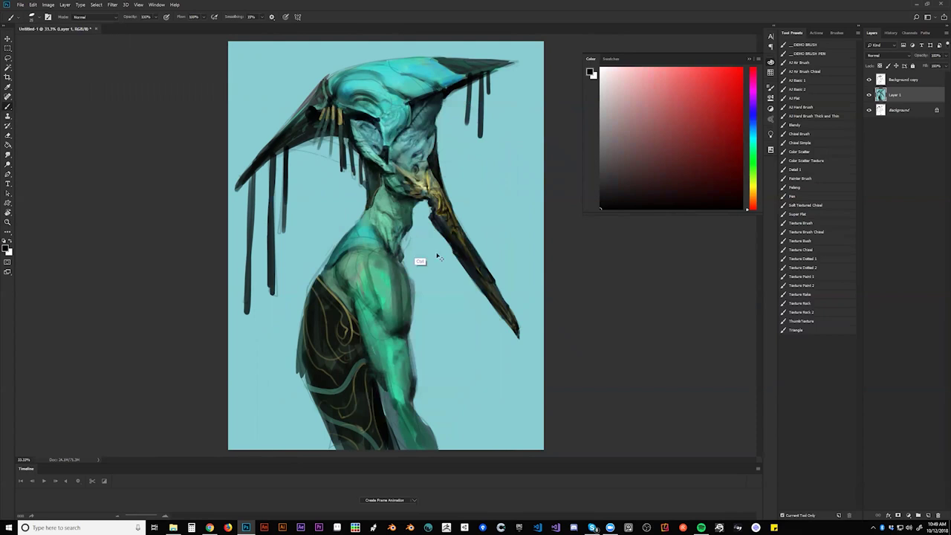
key(ctrl+shift+h)
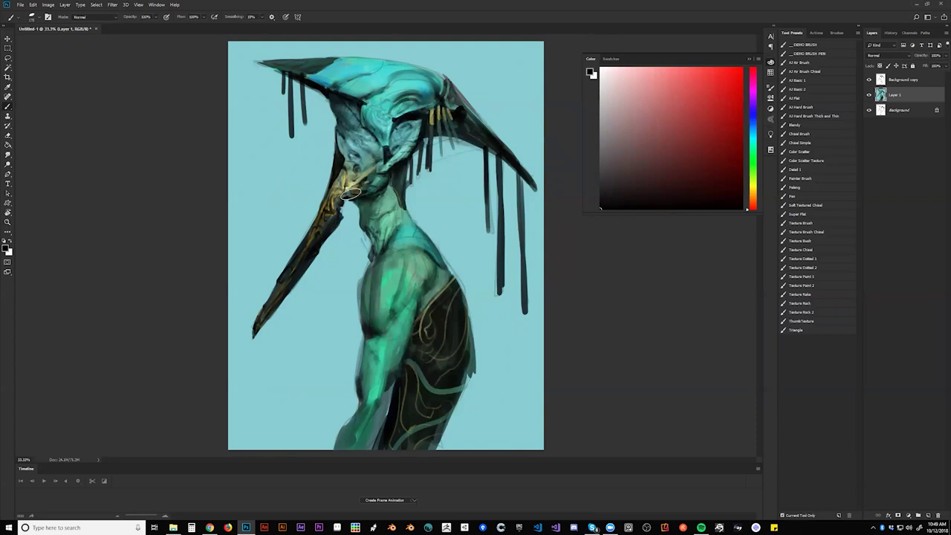
alt+click(407, 200)
alt+click(415, 240)
key(ctrl+shift+h)
ctrl+click(393, 229)
key(ctrl+plus)
key(b)
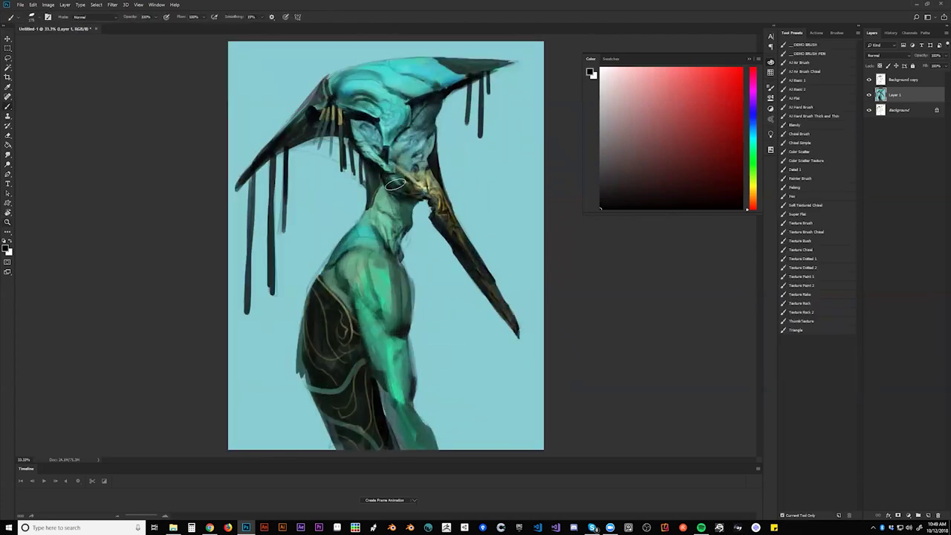
- Highlight the jaw behind the beak's base with sampled mint green, check it at reduced size, and flip the canvas back
alt+click(397, 196)
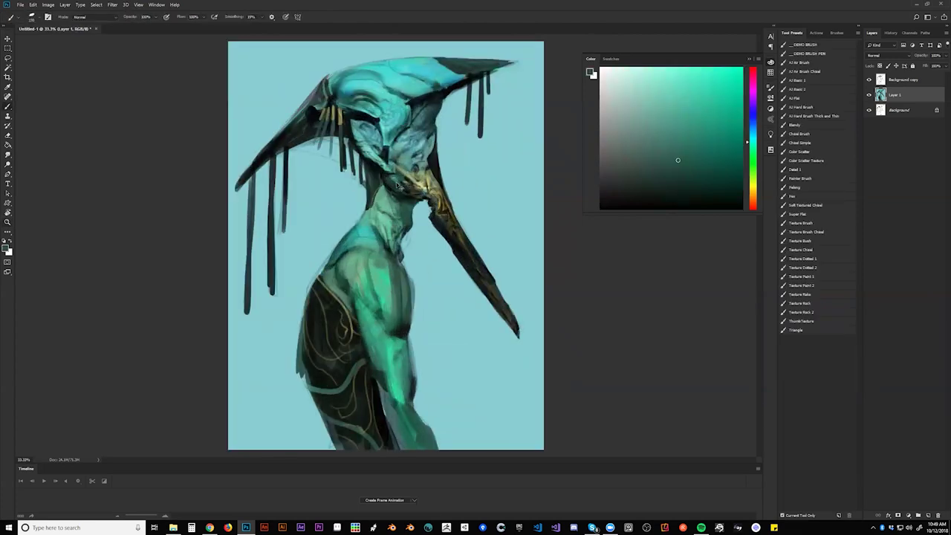
alt+click(396, 199)
alt+click(372, 175)
drag(389, 174, 397, 182)
key(z)
alt+click(407, 252)
alt+click(407, 273)
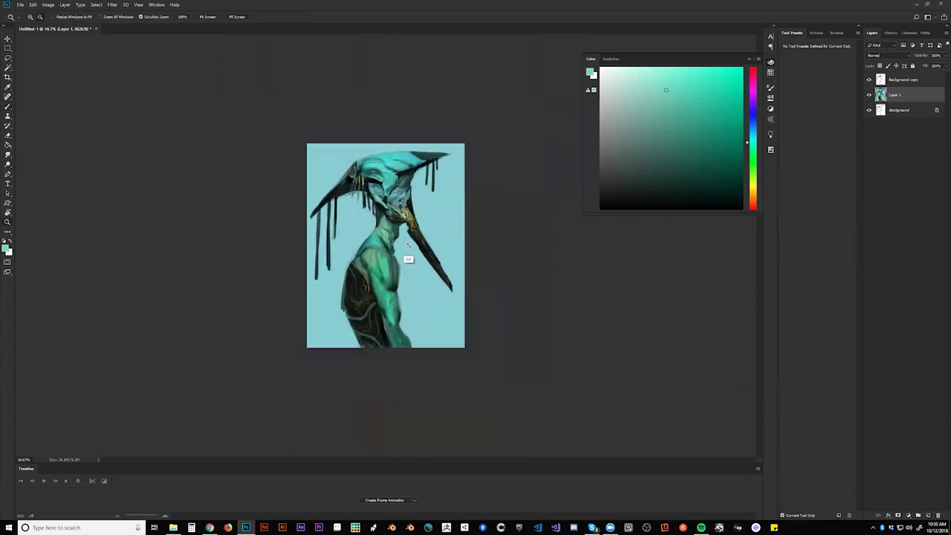
key(ctrl+shift+h)
click(396, 225)
key(ctrl+plus)
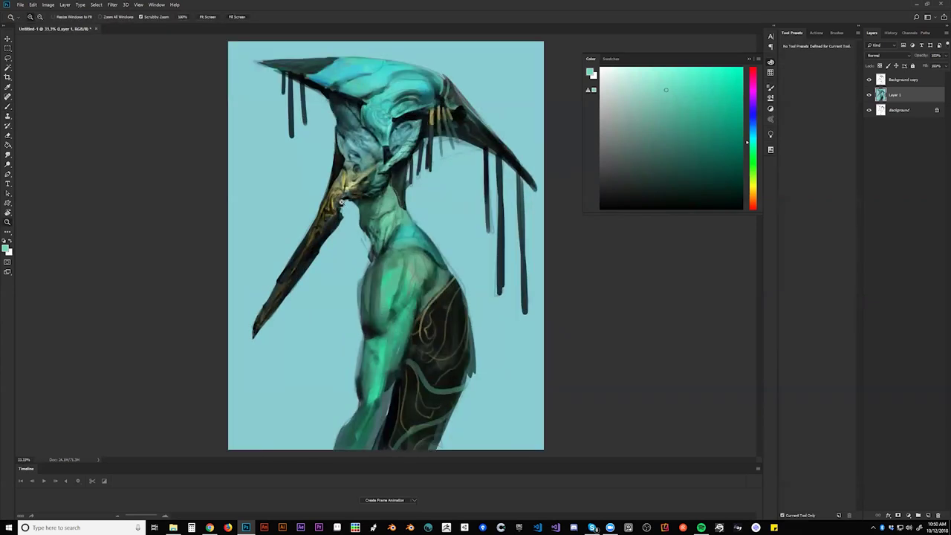
- Inspect the beak and neck up close and the whole painting at reduced size, flipping the canvas horizontally
key(ctrl+plus)
key(b)
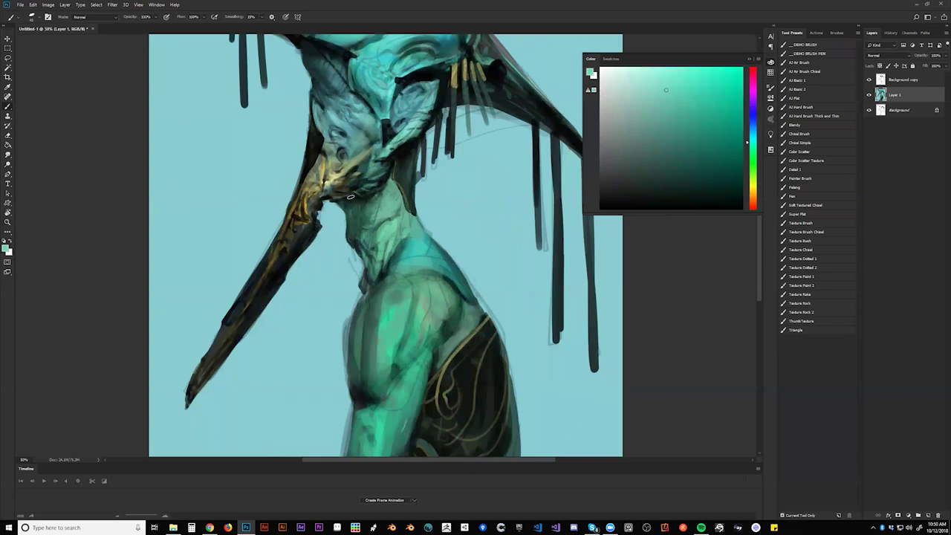
key(z)
alt+click(366, 227)
alt+click(367, 232)
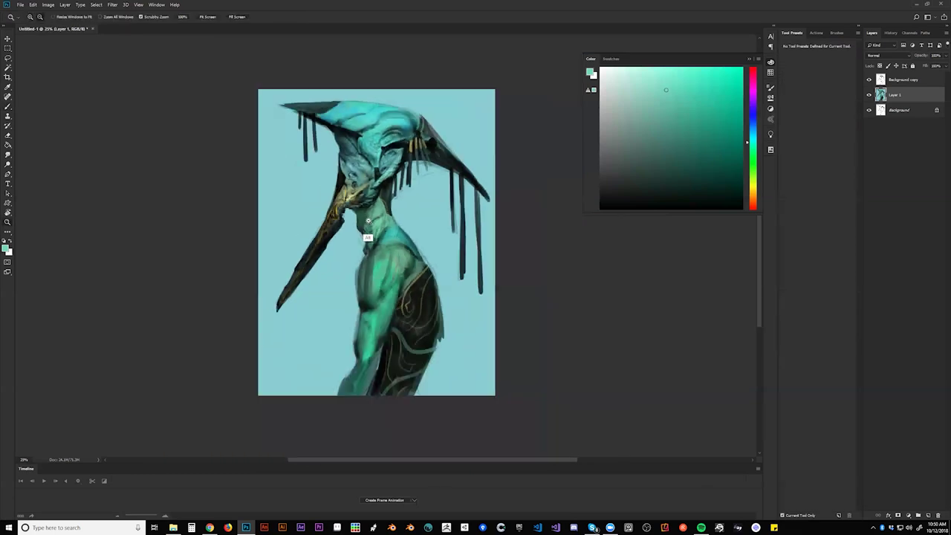
alt+click(371, 248)
key(ctrl+shift+h)
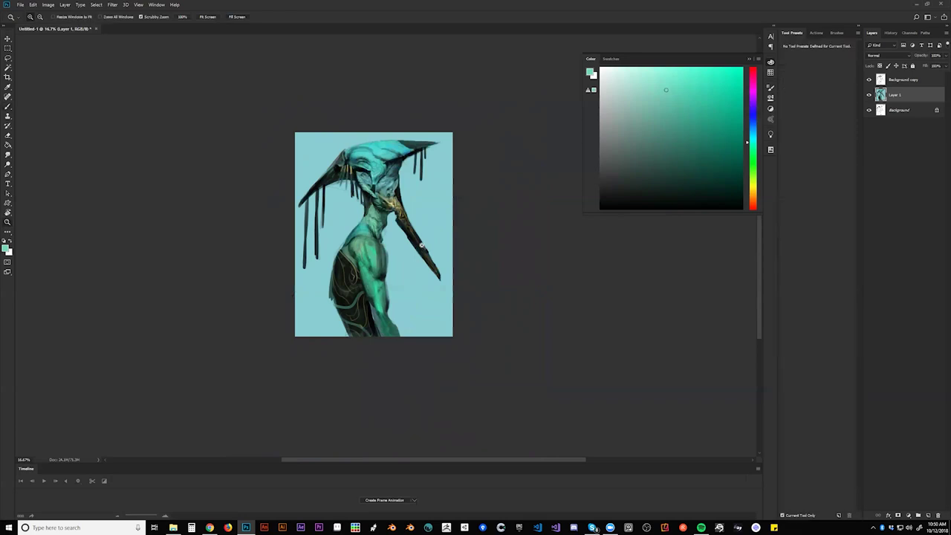
click(422, 245)
click(422, 240)
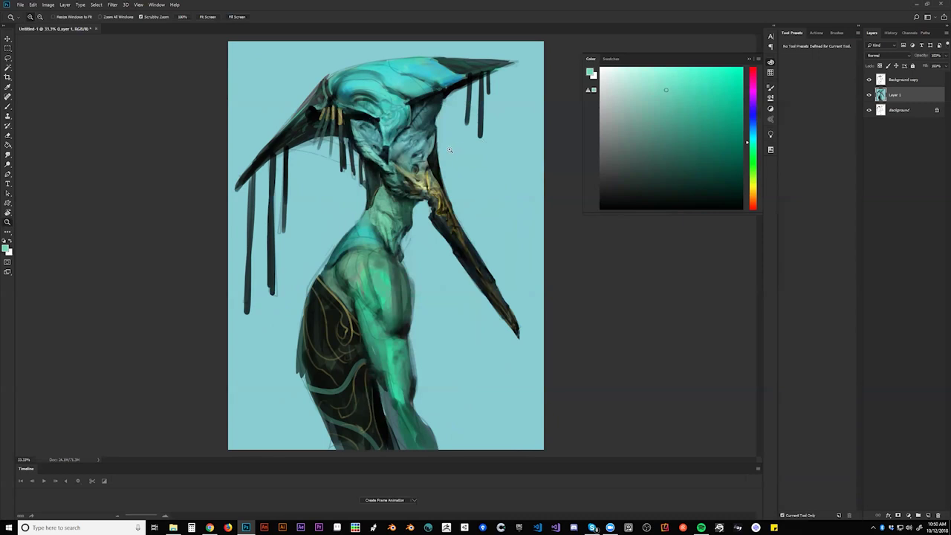
- Detail the crest and brow with sampled bright cyan using a larger brush, and flip the canvas back horizontally
key(b)
key(d)
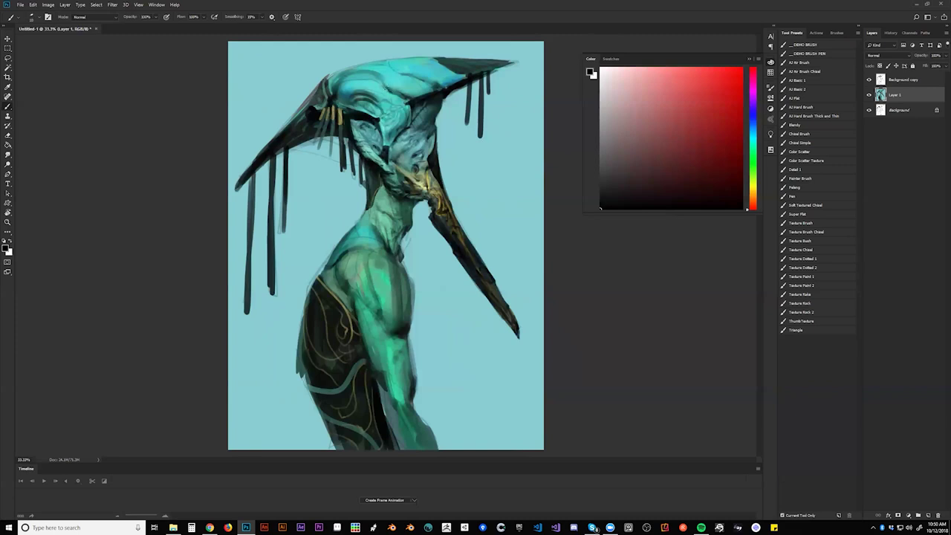
key(bracketright)
alt+click(368, 103)
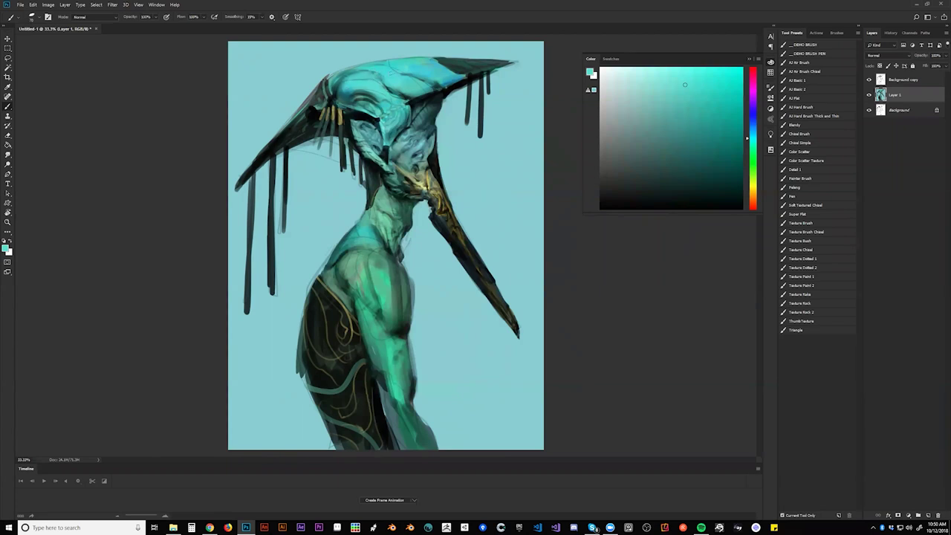
mouse_move(352, 73)
mouse_down()
mouse_move(366, 70)
mouse_move(409, 100)
mouse_up()
key(ctrl+shift+h)
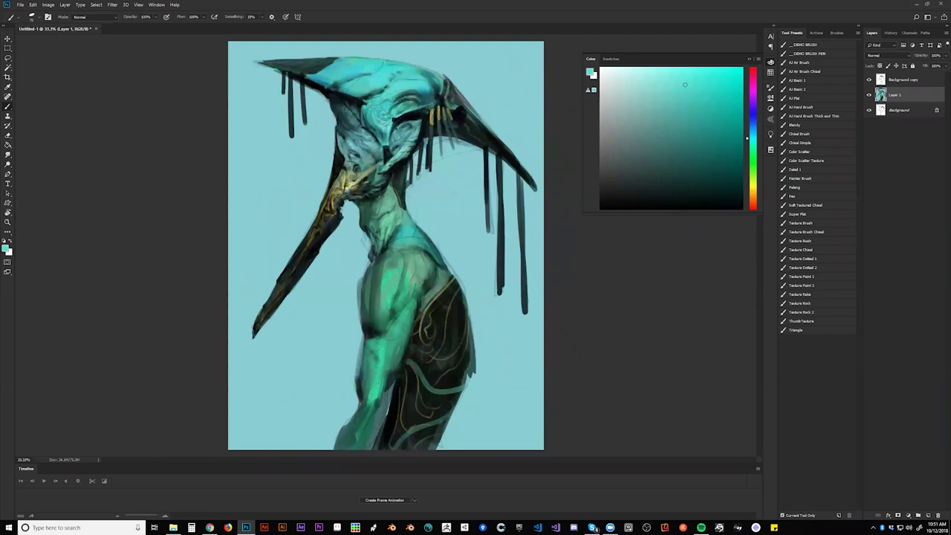
- Lighten the eye area with a paler cyan, add fine black details, and flip the canvas horizontally
alt+click(388, 129)
drag(662, 93, 634, 74)
key(d)
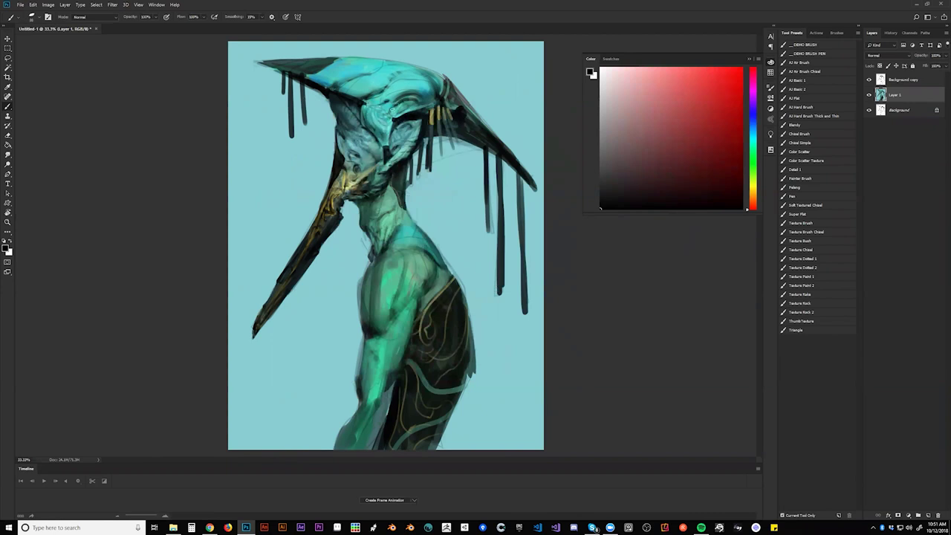
key(ctrl+shift+h)
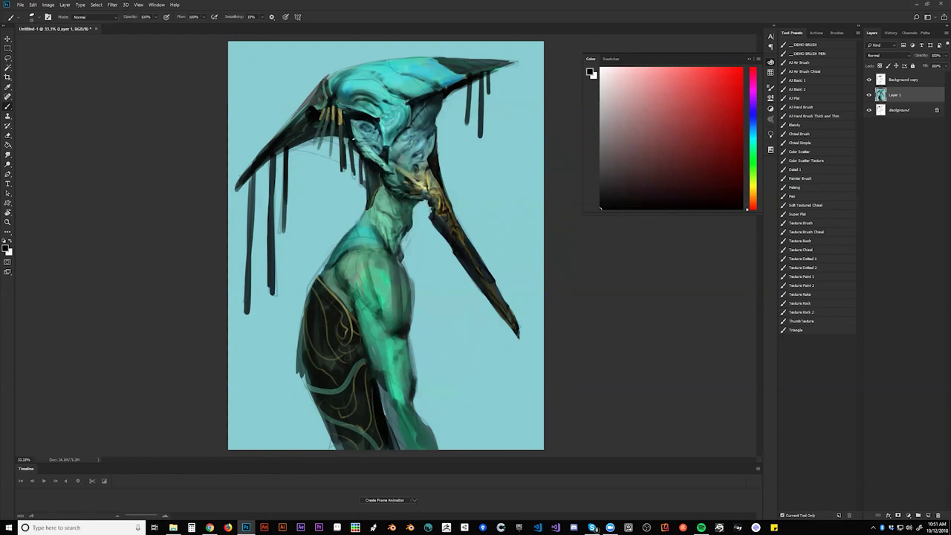
- Darken and thicken the strands hanging behind the face with black, sample light blue, and flip the canvas back horizontally
mouse_move(350, 151)
mouse_down()
mouse_move(347, 141)
mouse_move(362, 184)
mouse_up()
drag(345, 153, 344, 170)
drag(340, 130, 343, 178)
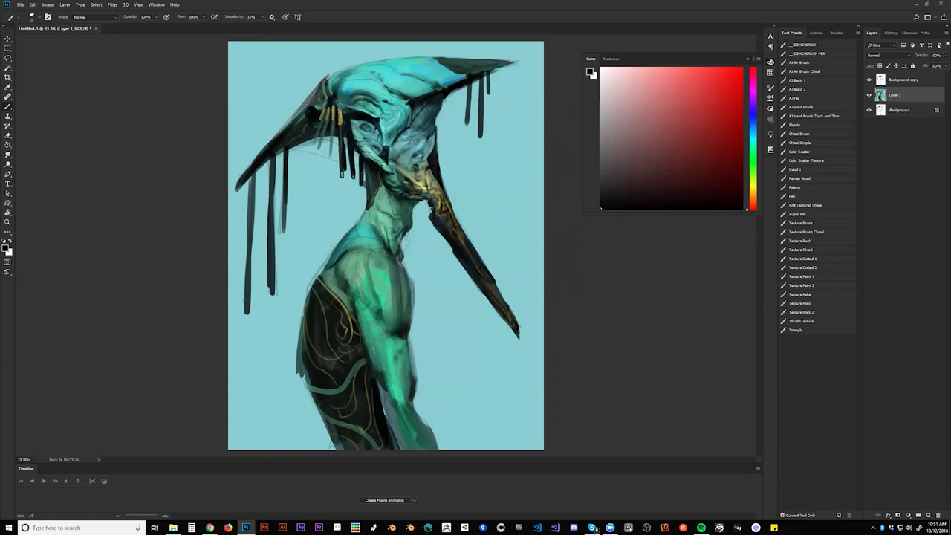
alt+click(440, 147)
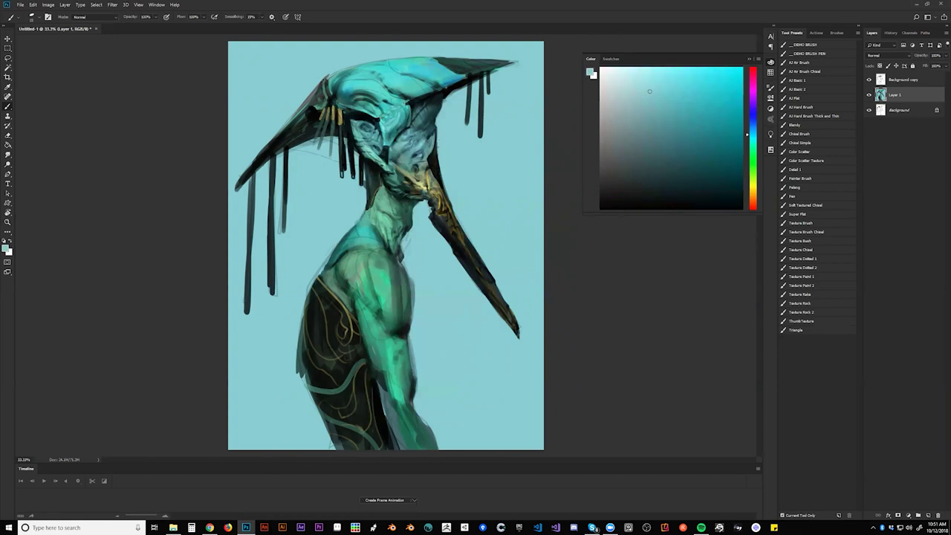
key(ctrl+f)
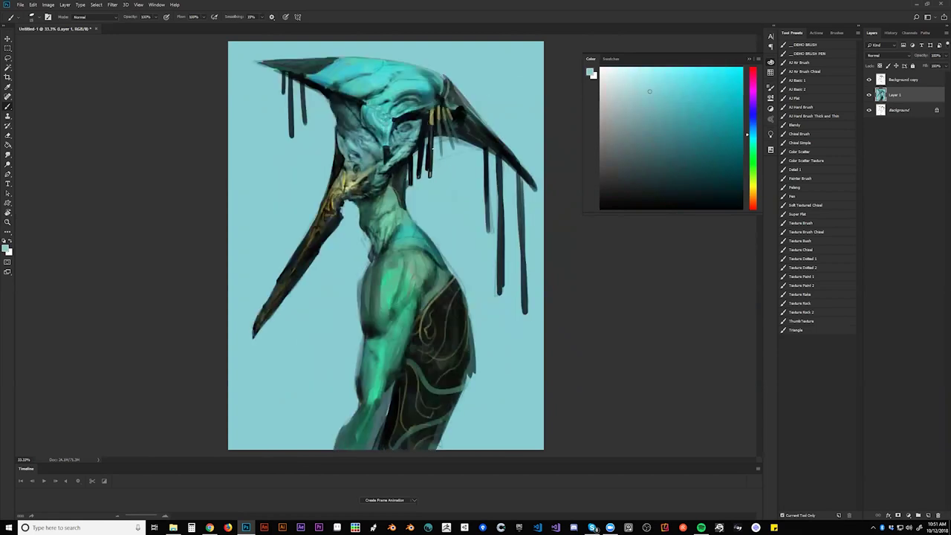
- Darken the strands hanging nearest the face with black, and flip the canvas horizontally to check the whole painting
key(d)
drag(437, 117, 440, 157)
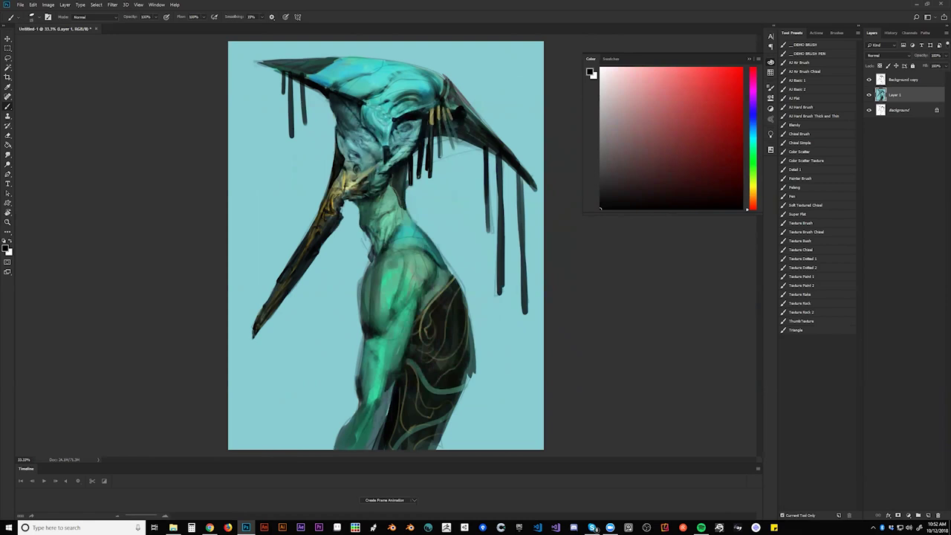
drag(431, 110, 430, 122)
ctrl+alt+click(468, 150)
ctrl+alt+click(462, 160)
ctrl+alt+click(455, 172)
key(ctrl+shift+h)
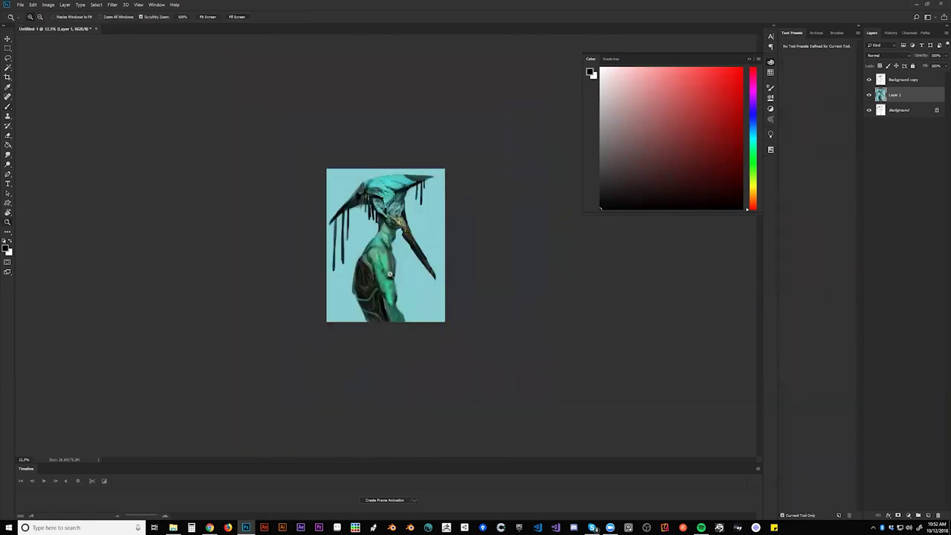
ctrl+click(390, 274)
ctrl+click(390, 274)
ctrl+click(390, 274)
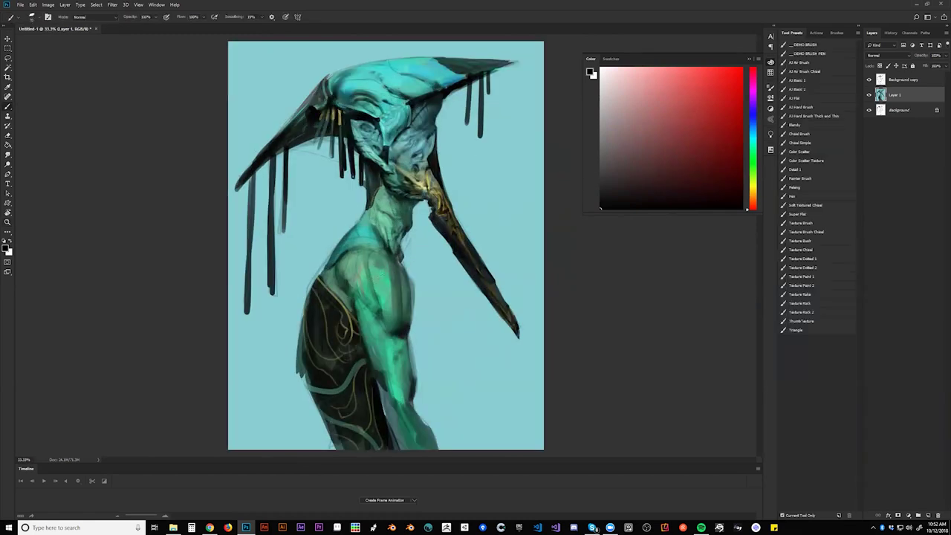
- Work over the patterned garment on the creature's back with sampled dark and olive-gold tones in full-screen mode
key(f)
drag(390, 330, 392, 281)
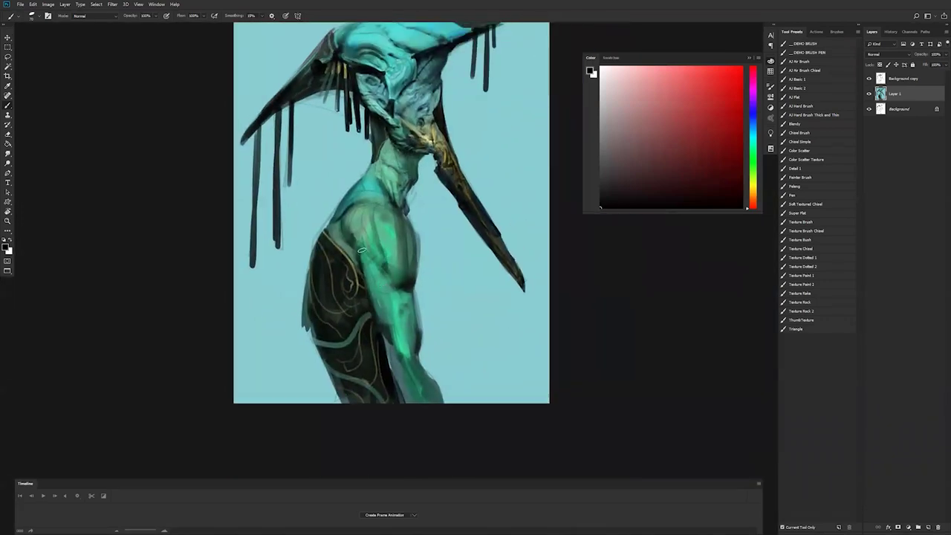
alt+click(351, 289)
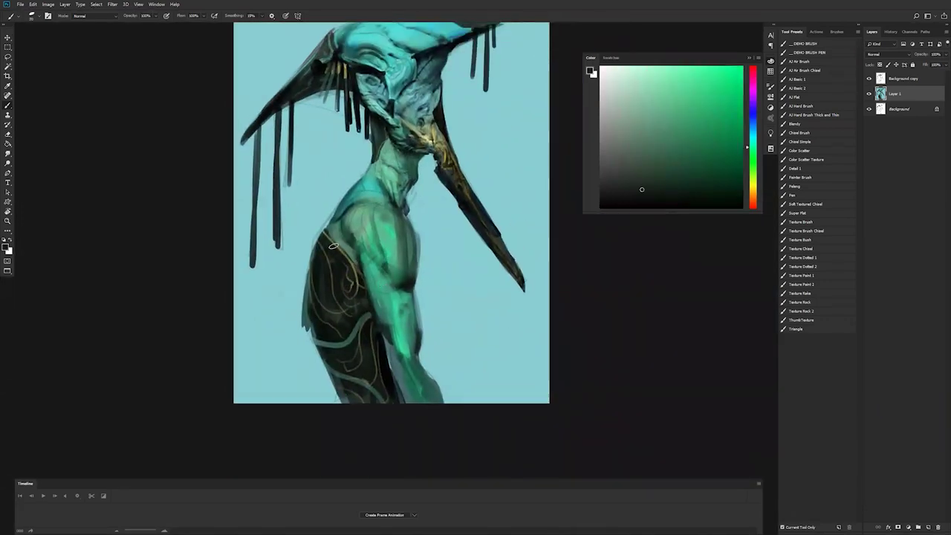
alt+click(349, 282)
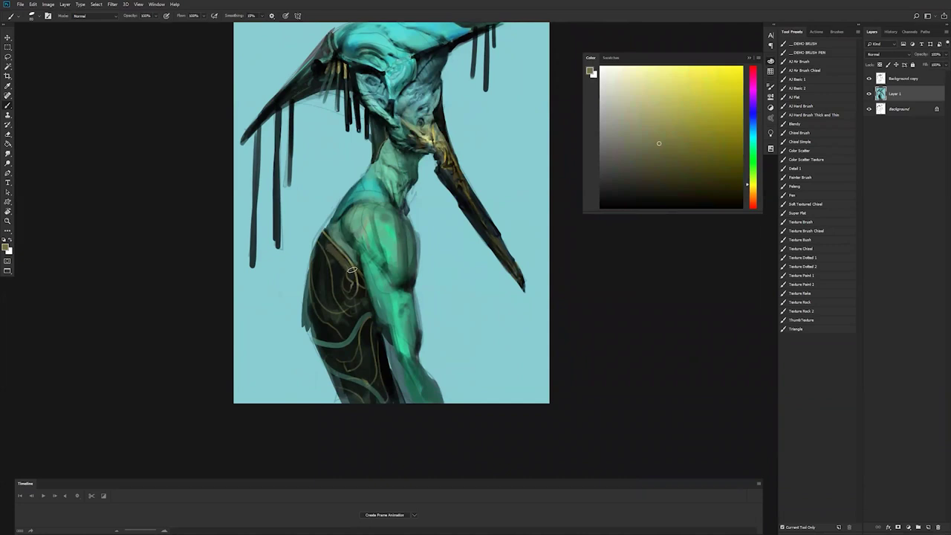
alt+click(334, 282)
alt+click(334, 271)
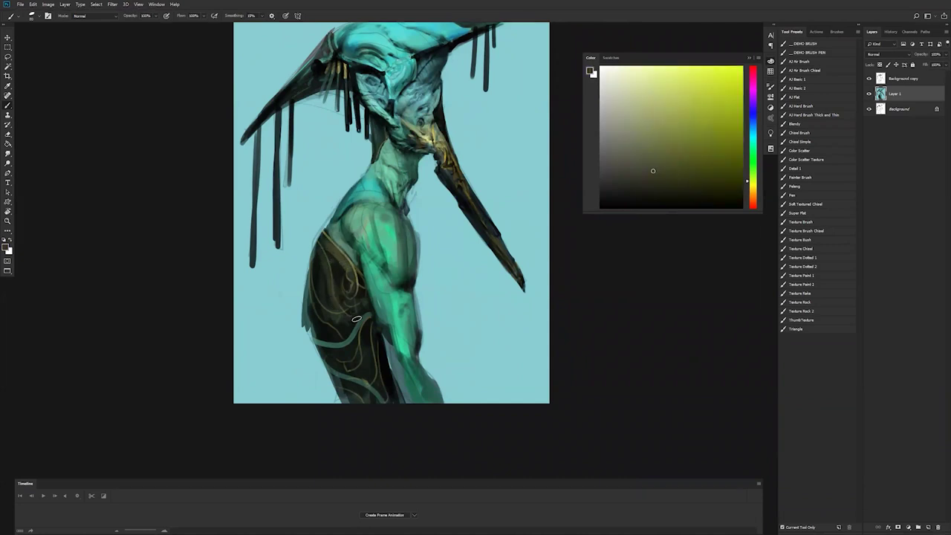
drag(315, 255, 331, 299)
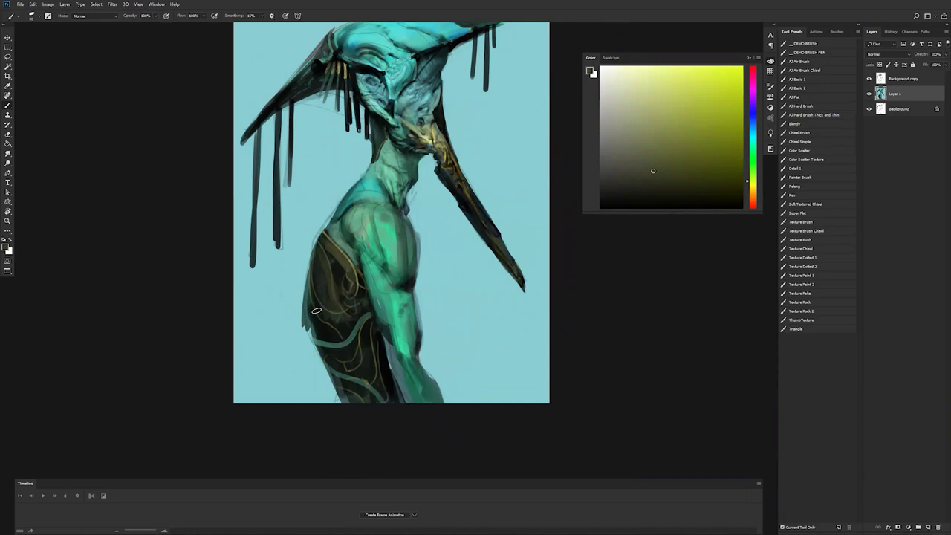
mouse_move(337, 370)
mouse_down()
mouse_move(352, 339)
mouse_move(365, 346)
mouse_up()
alt+click(380, 373)
alt+click(382, 381)
- Flip the canvas horizontally, soften the jaw area with the Smudge tool, and flip the canvas back
ctrl+click(388, 383)
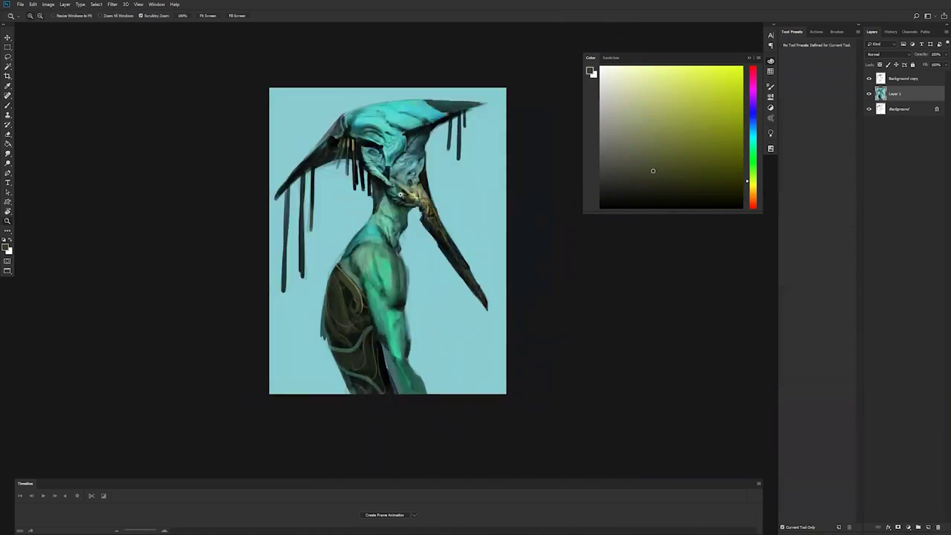
key(ctrl+shift+h)
key(b)
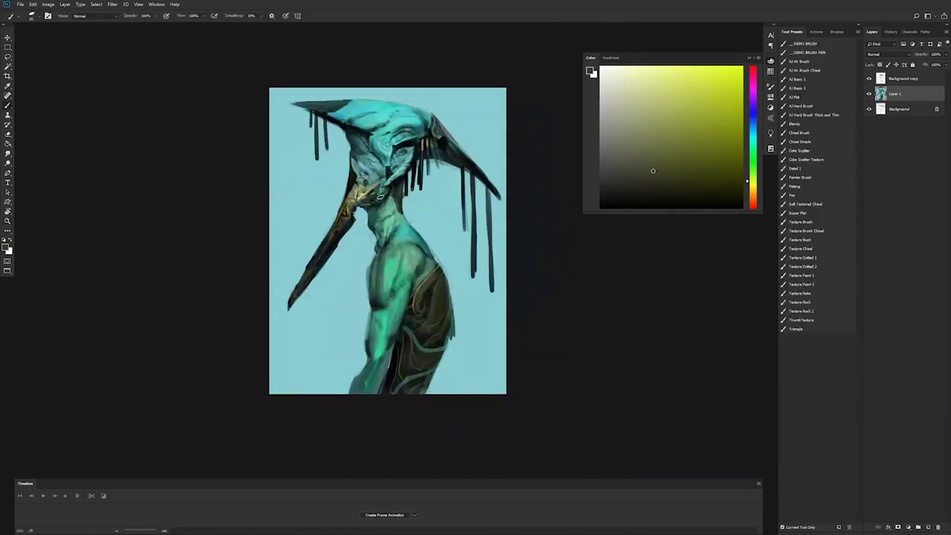
ctrl+click(379, 195)
key(r)
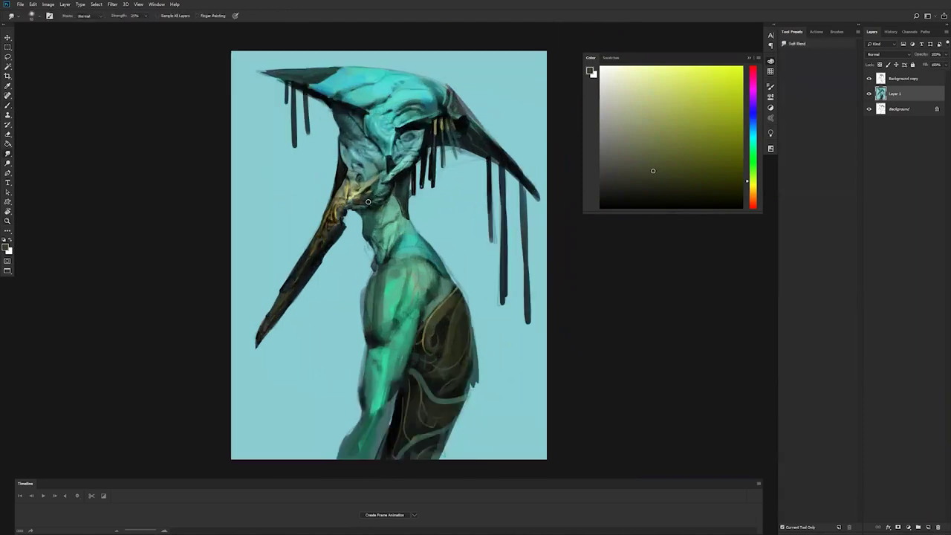
key(b)
key(r)
ctrl+alt+click(389, 276)
ctrl+alt+click(389, 279)
ctrl+click(392, 282)
key(ctrl+shift+h)
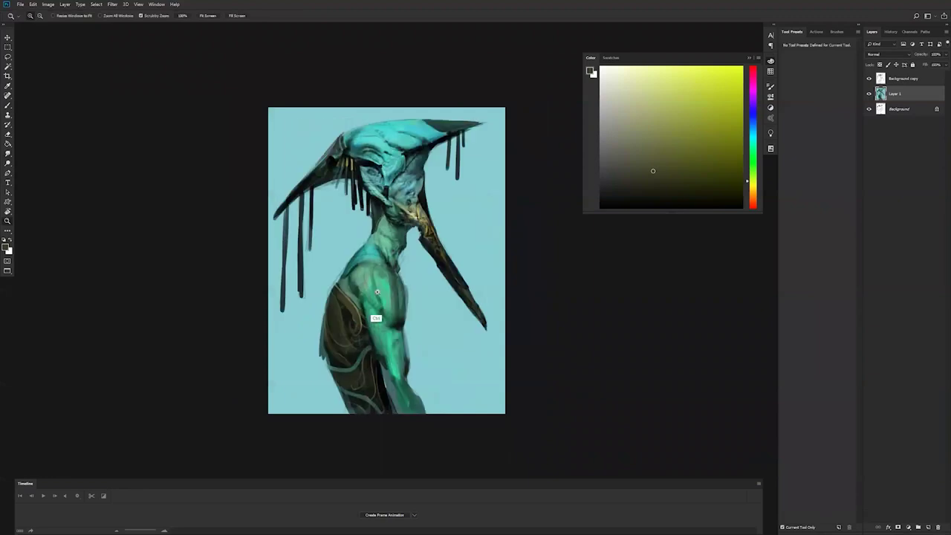
- In standard screen mode, compare the painting with the Background copy sketch layer hidden and shown, and select that layer
ctrl+click(416, 206)
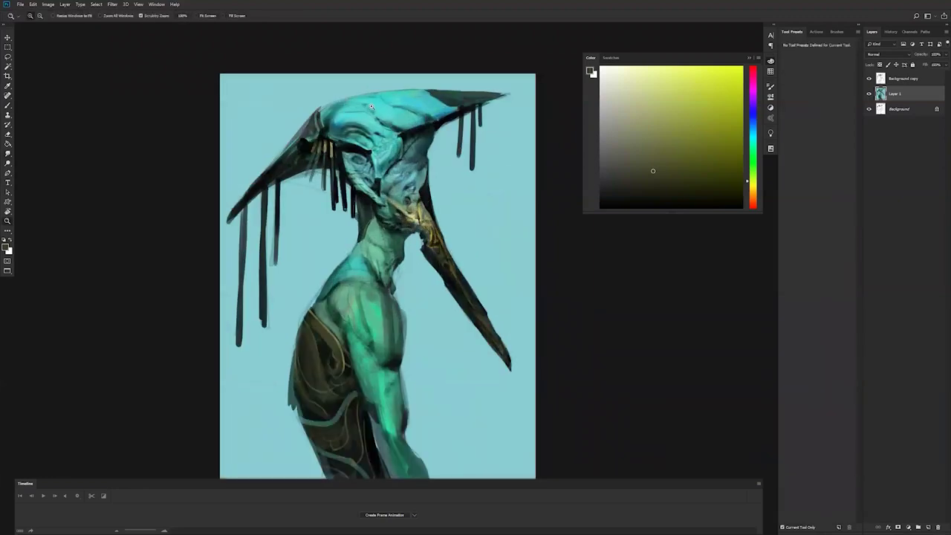
key(f)
key(f)
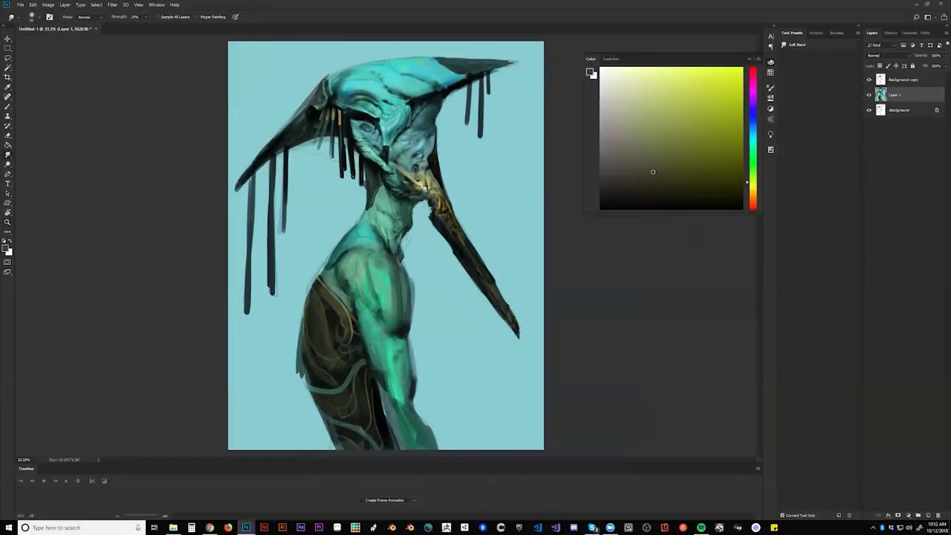
key(z)
alt+click(415, 213)
alt+click(414, 212)
click(420, 204)
click(420, 204)
click(869, 81)
click(869, 81)
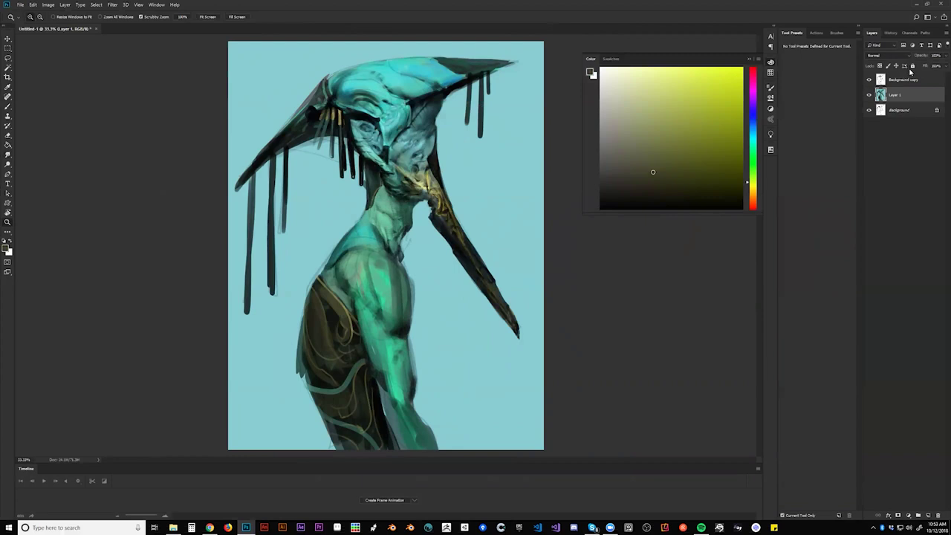
click(908, 80)
key(i)
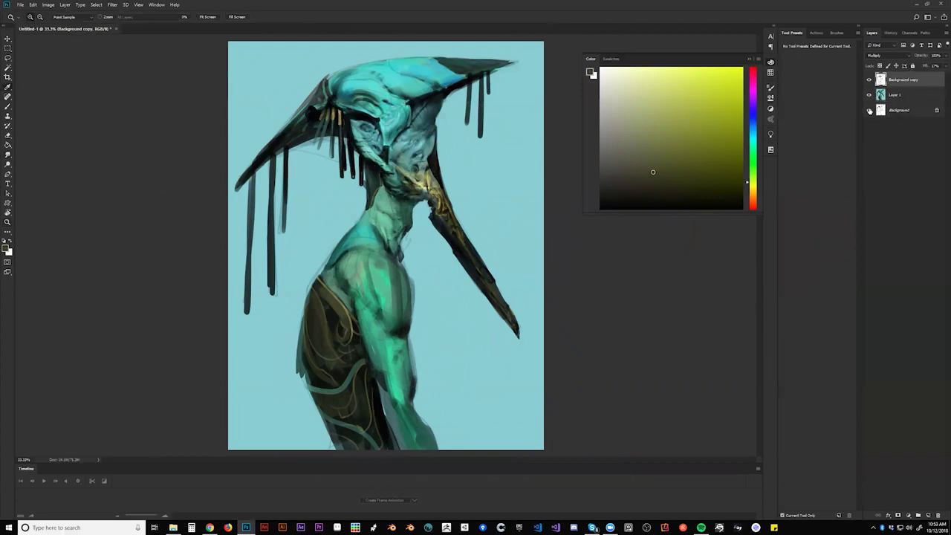
key(ctrl+b)
click(569, 157)
drag(549, 118, 561, 119)
mouse_move(549, 136)
mouse_down()
mouse_move(526, 138)
mouse_move(554, 140)
mouse_move(560, 119)
mouse_move(546, 139)
mouse_up()
click(511, 159)
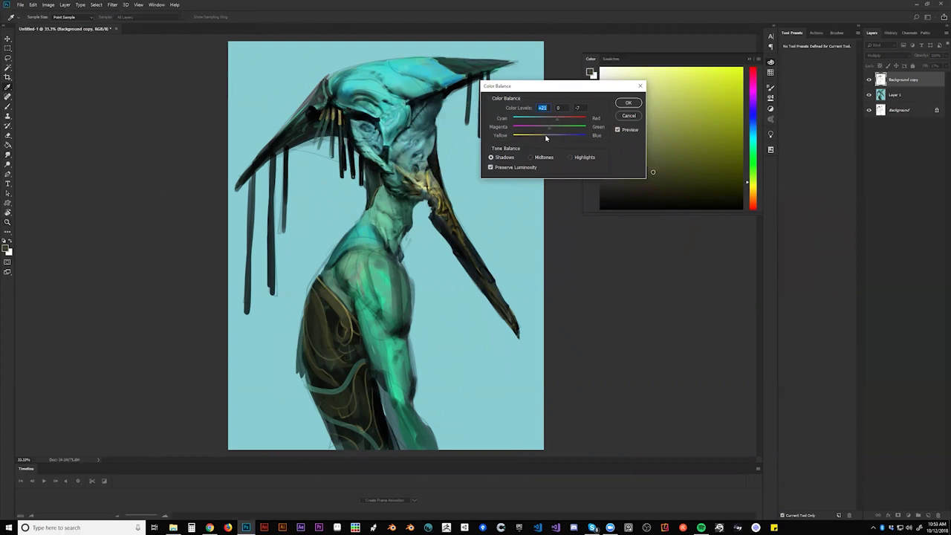
click(629, 119)
key(ctrl+u)
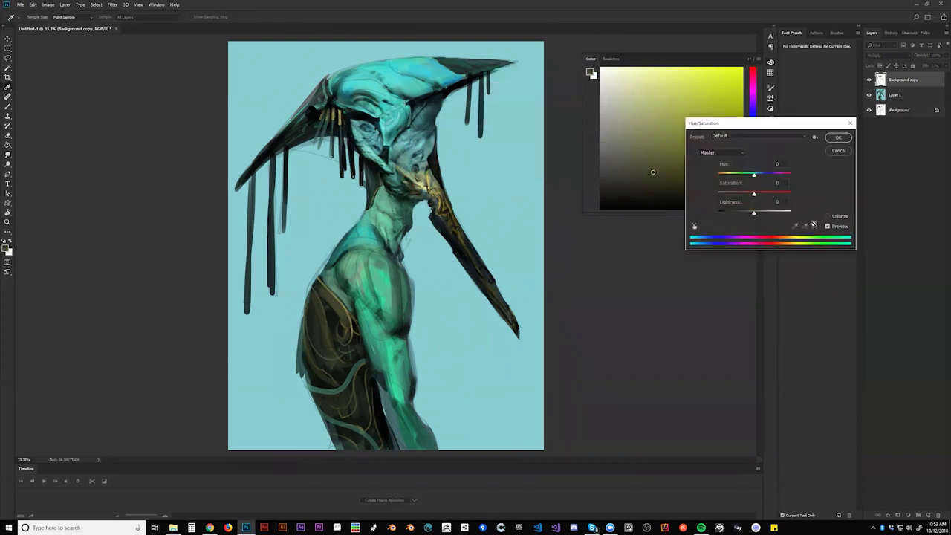
click(828, 216)
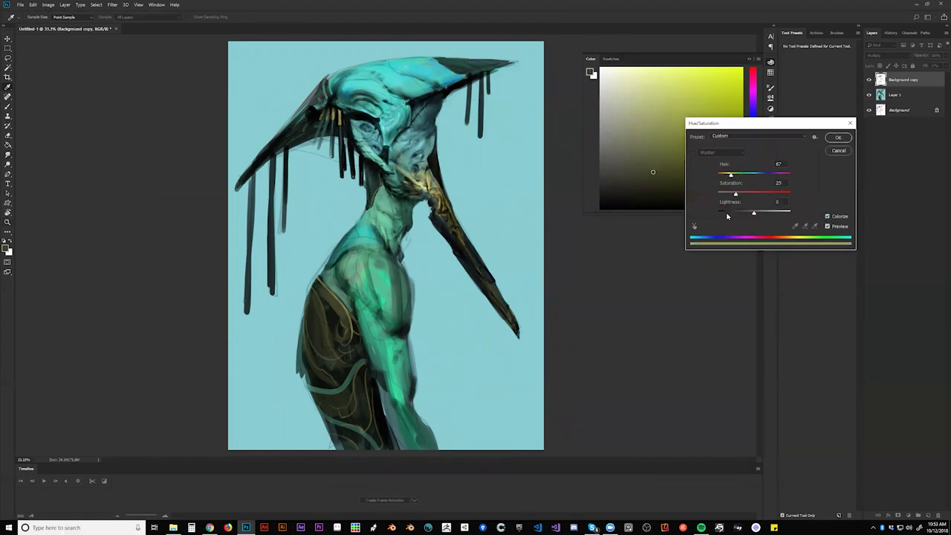
click(769, 193)
drag(755, 175, 776, 178)
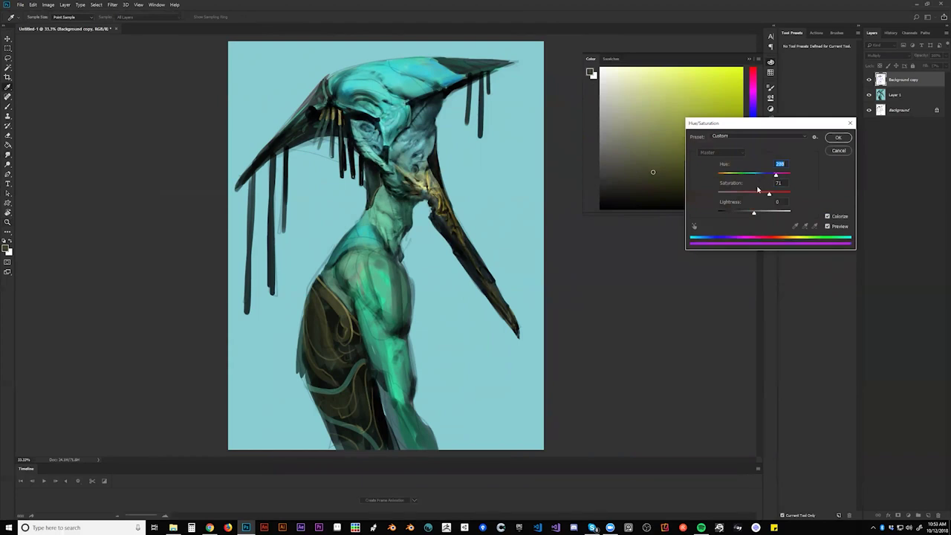
mouse_move(755, 214)
mouse_down()
mouse_move(740, 214)
mouse_move(763, 216)
mouse_move(750, 214)
mouse_up()
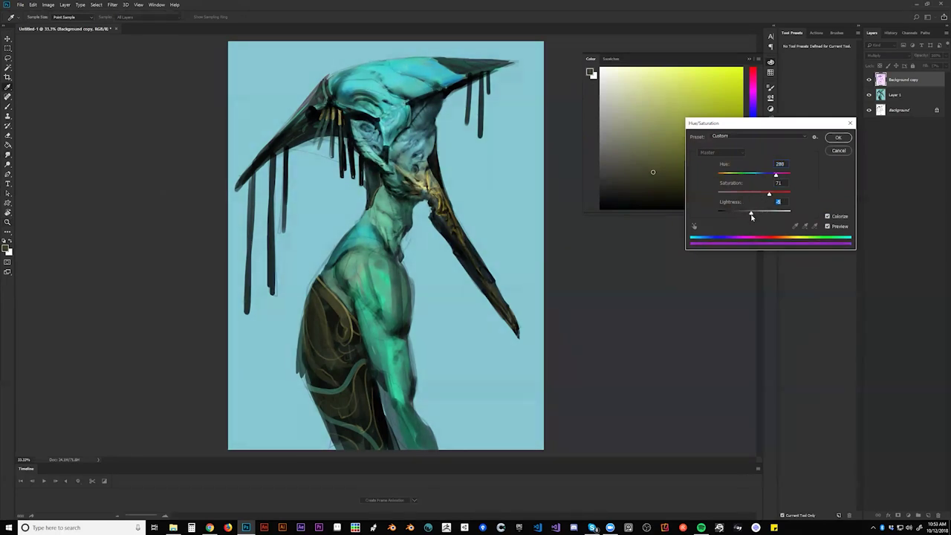
click(840, 150)
- Raise the sketch layer's fill and colorize its lines with hue 209, saturation 61 and lightness +50
key(z)
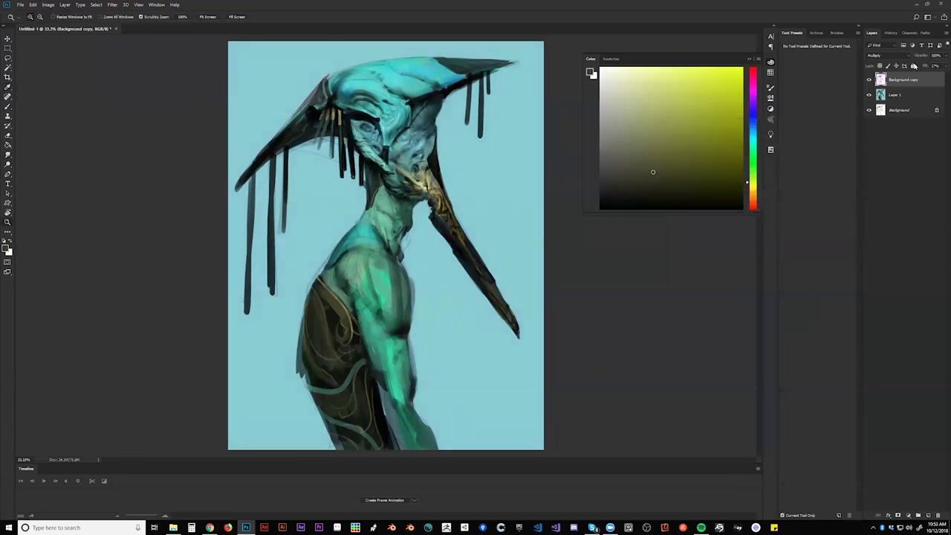
drag(926, 66, 942, 75)
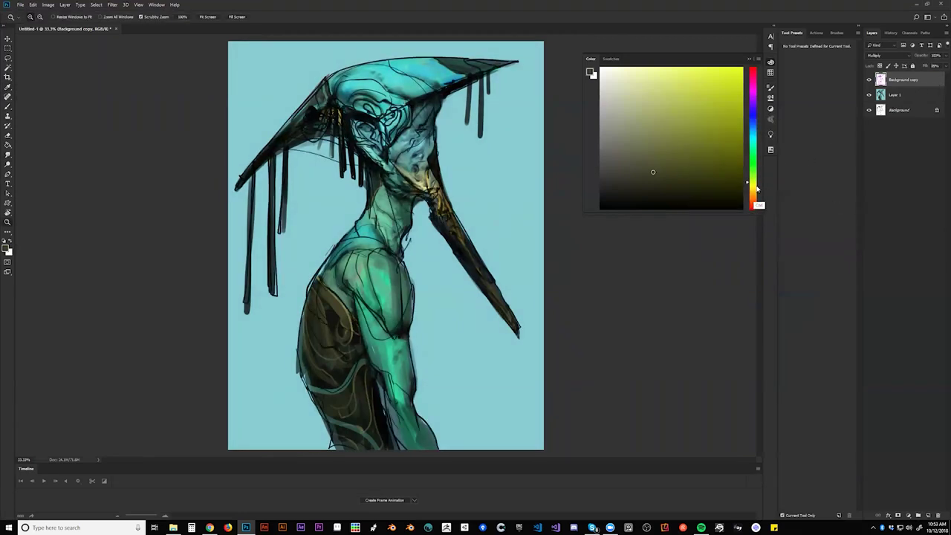
key(ctrl+u)
click(827, 216)
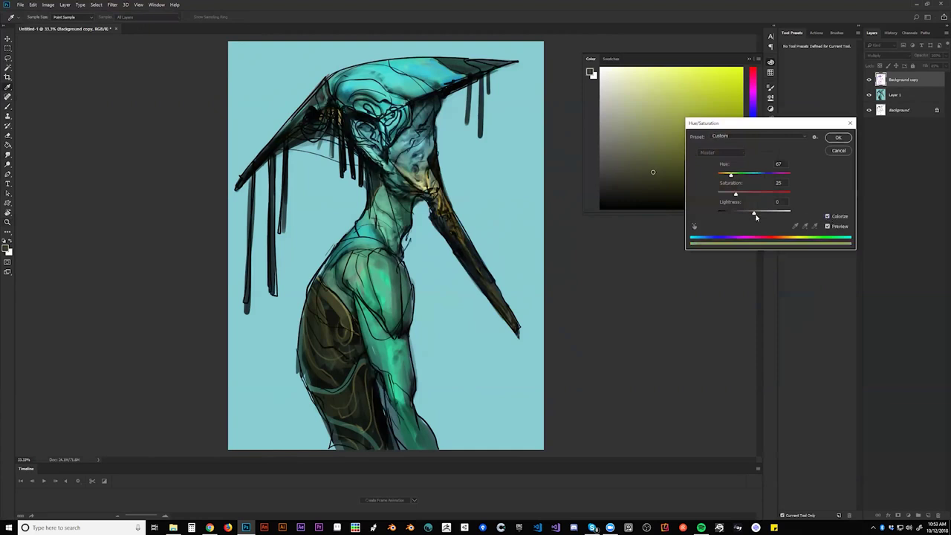
drag(758, 214, 761, 213)
mouse_move(746, 176)
mouse_down()
mouse_move(783, 195)
mouse_move(776, 177)
mouse_move(732, 173)
mouse_up()
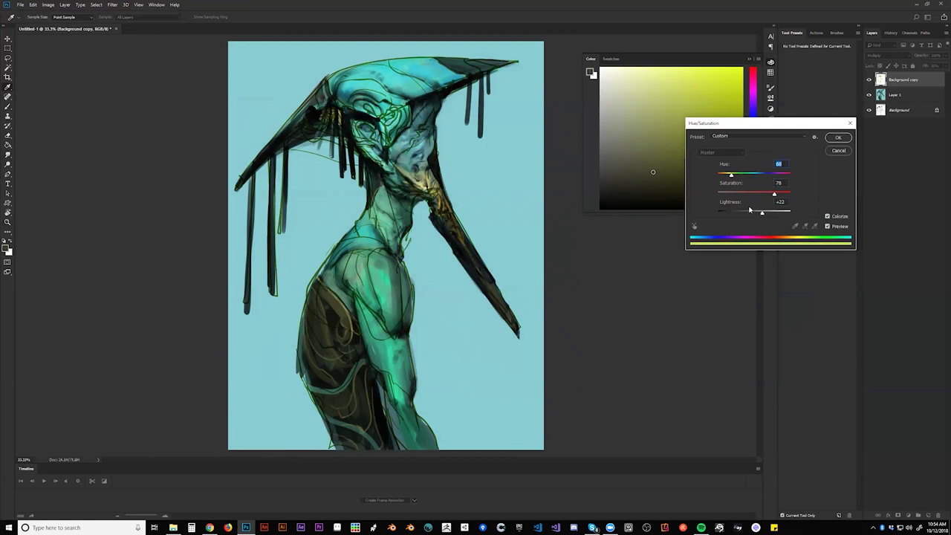
mouse_move(773, 194)
mouse_down()
mouse_move(726, 195)
mouse_move(791, 196)
mouse_move(765, 196)
mouse_move(757, 213)
mouse_move(771, 213)
mouse_up()
mouse_move(744, 179)
mouse_down()
mouse_move(765, 180)
mouse_move(728, 186)
mouse_move(745, 190)
mouse_move(725, 178)
mouse_up()
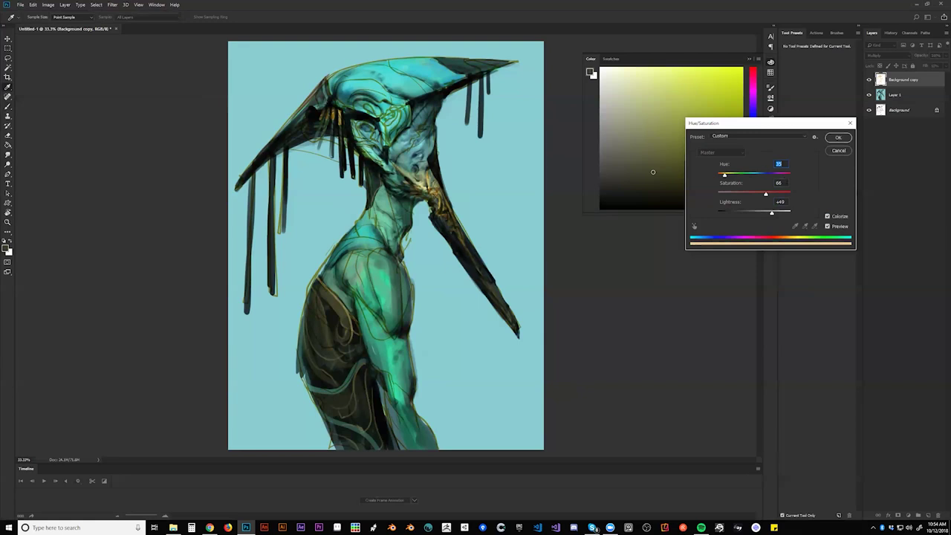
mouse_move(766, 196)
mouse_down()
mouse_move(749, 196)
mouse_move(768, 196)
mouse_move(755, 176)
mouse_move(731, 176)
mouse_move(772, 176)
mouse_move(760, 177)
mouse_move(765, 195)
mouse_move(732, 194)
mouse_move(773, 195)
mouse_move(762, 195)
mouse_move(772, 213)
mouse_up()
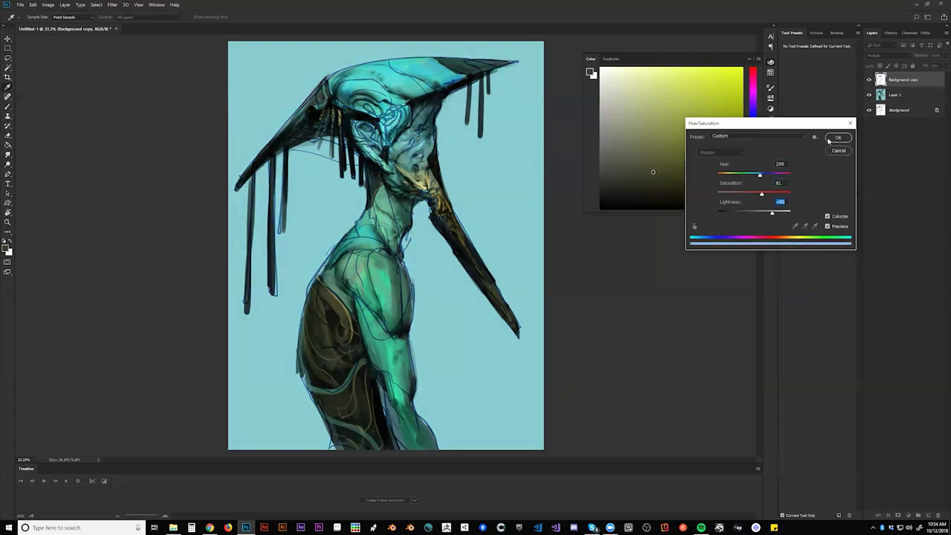
click(832, 138)
- Lower the sketch layer's fill to 34%, and flip the canvas horizontally to check the whole painting
key(z)
drag(925, 67, 908, 69)
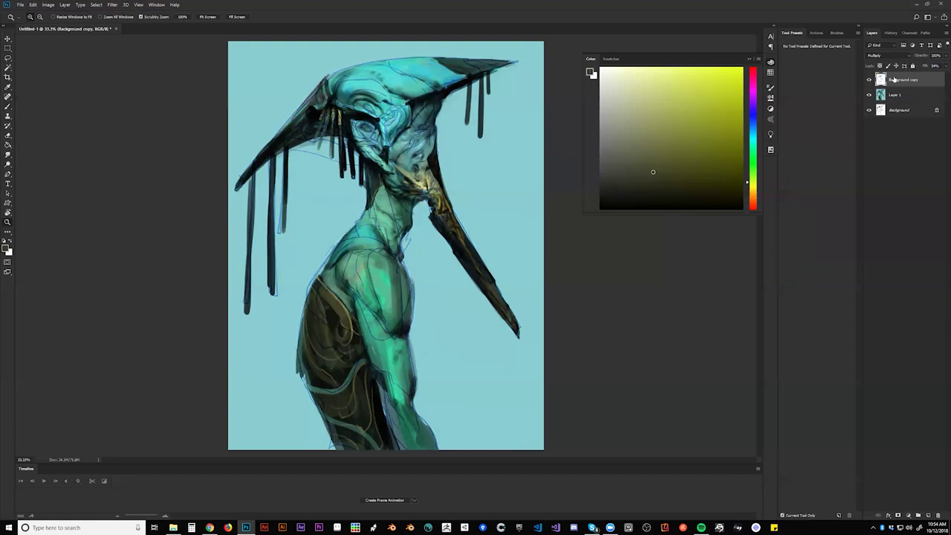
key(ctrl+f)
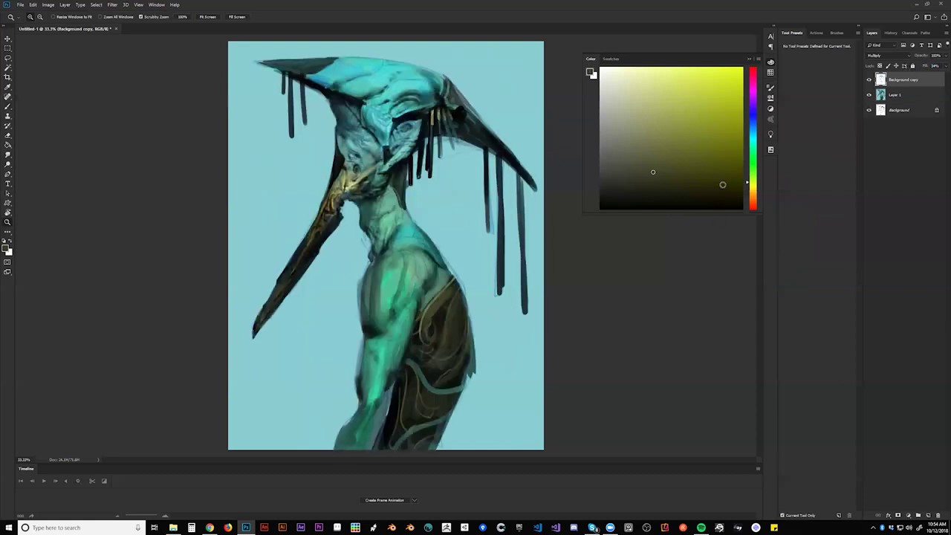
alt+click(462, 259)
alt+click(462, 259)
click(465, 250)
- Compare the painting with the sketch layer hidden and shown, and stamp all visible layers into a new top layer
click(869, 80)
click(869, 81)
key(ctrl+alt+shift+e)
key(b)
key(z)
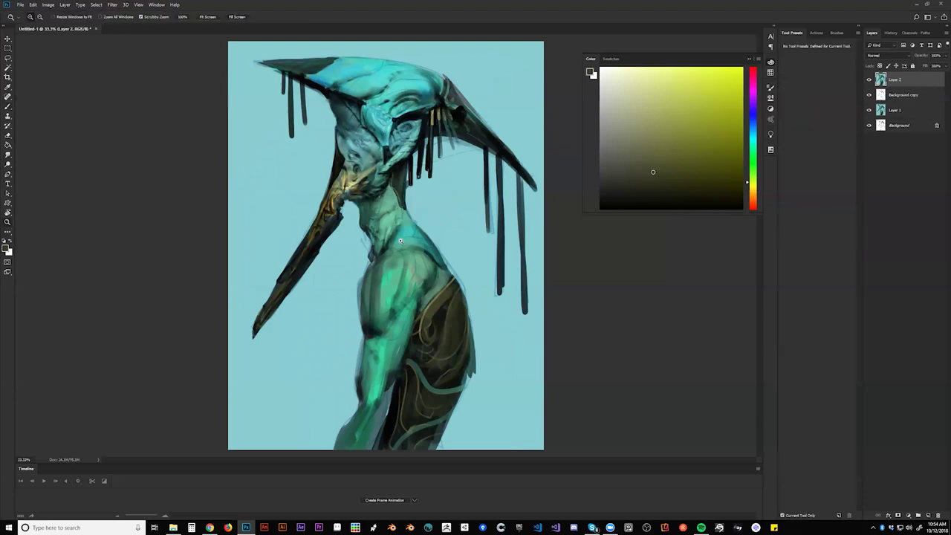
click(381, 236)
- Set the brush to Color Dodge and try glowing highlights at the beak's base with a sampled gold
key(b)
alt+click(343, 236)
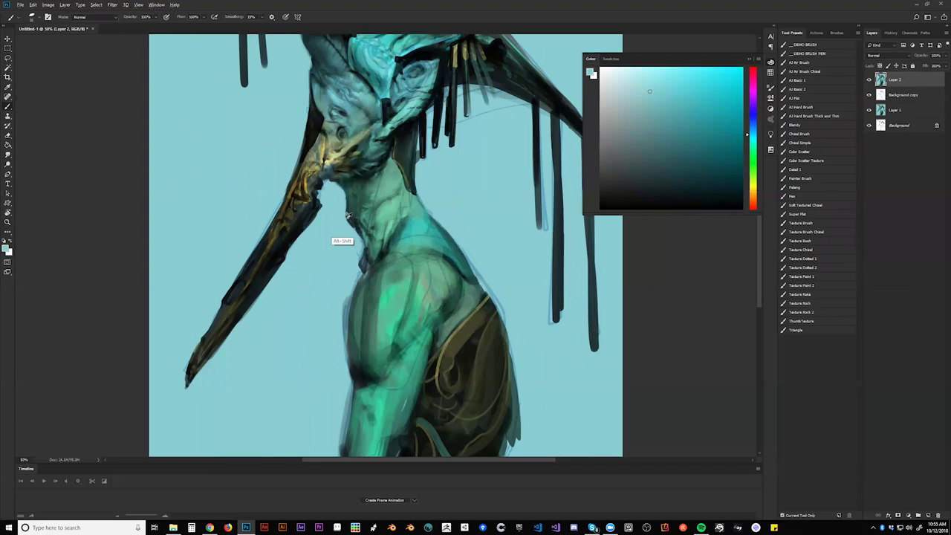
key(alt+shift+d)
alt+click(326, 169)
mouse_move(326, 144)
mouse_down()
mouse_move(312, 174)
mouse_move(315, 162)
mouse_move(322, 167)
mouse_up()
key(ctrl+alt+z)
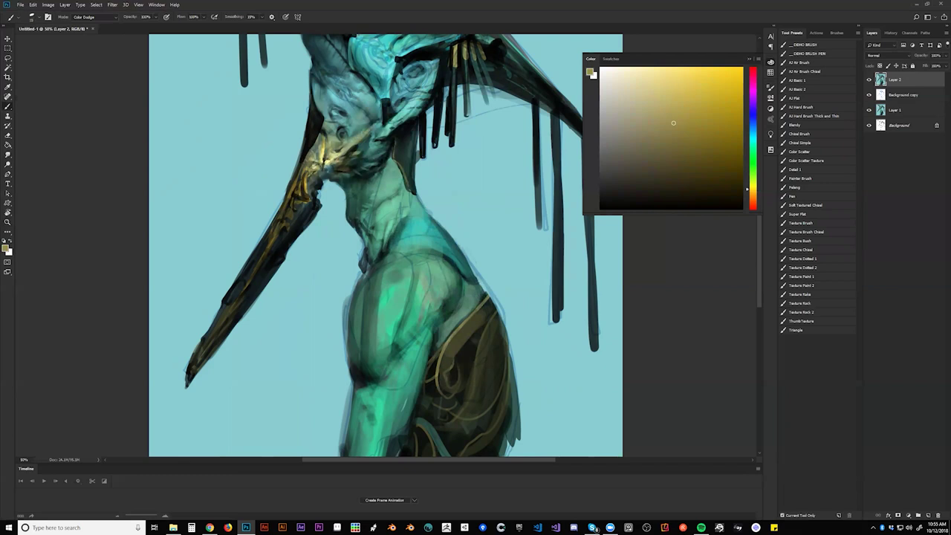
- With the panels hidden and the canvas flipped horizontally, add gold Color Dodge highlights to the crest's dark rear and along the beak
key(Tab)
key(ctrl+0)
key(ctrl+minus)
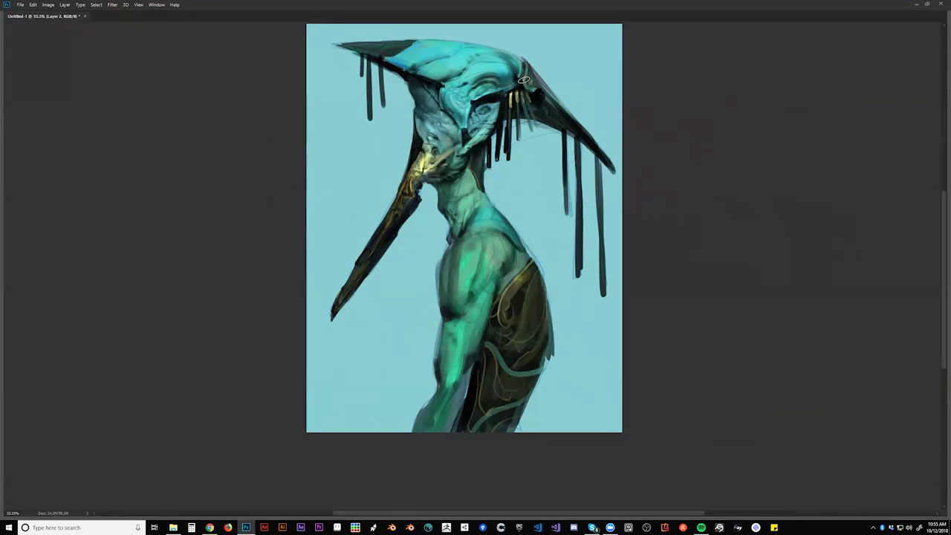
key(ctrl+shift+h)
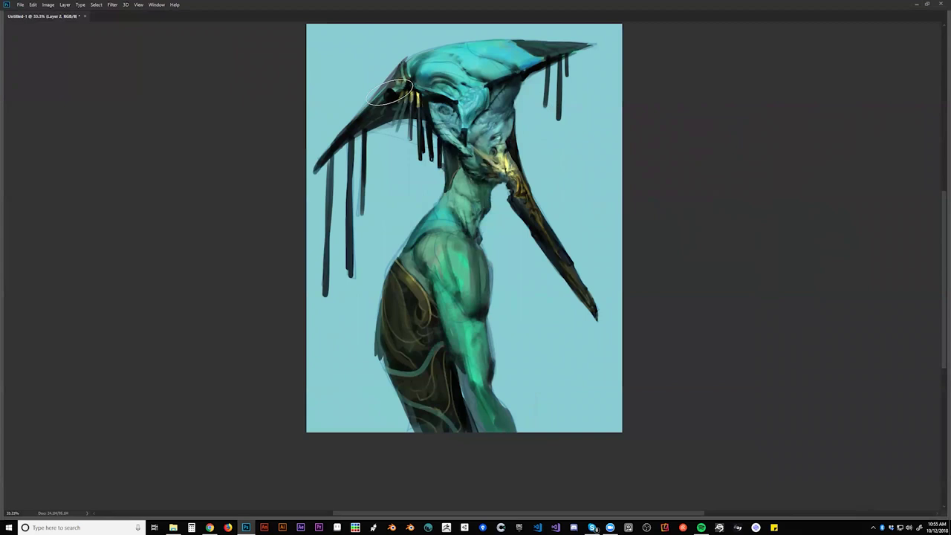
drag(400, 83, 409, 74)
drag(522, 195, 576, 283)
drag(557, 251, 590, 300)
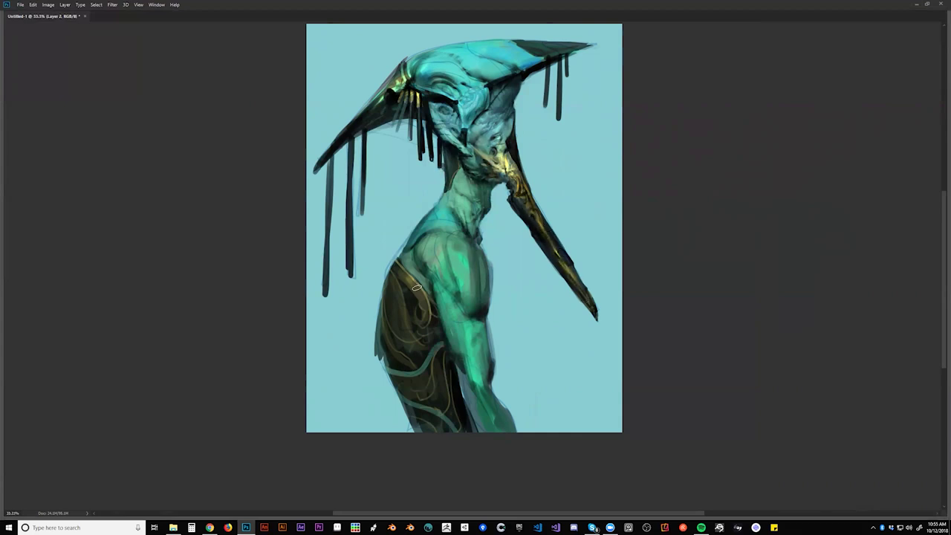
- Brighten the gold ornament on the creature's dark back armour with Color Dodge strokes, using a larger brush for the lower part
drag(409, 279, 419, 287)
drag(399, 289, 401, 312)
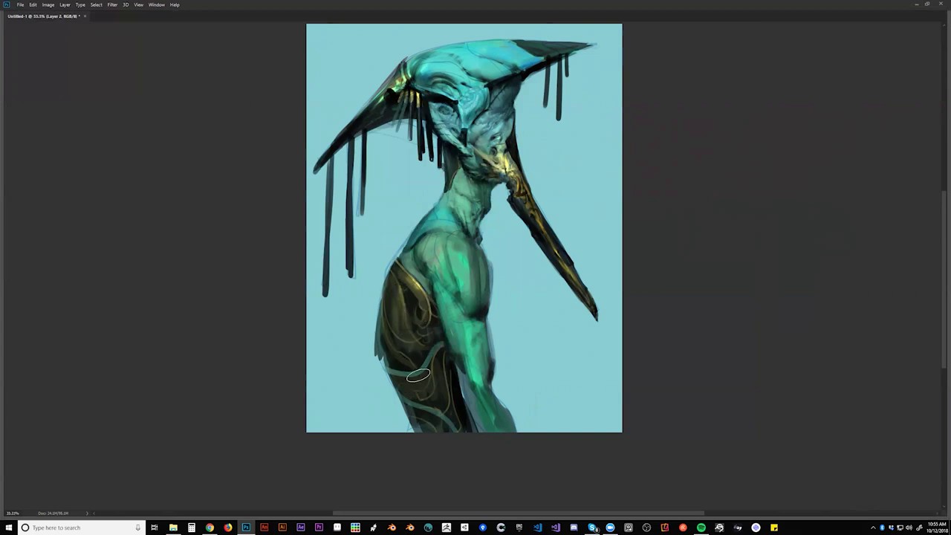
key(bracketright)
key(bracketright)
key(bracketright)
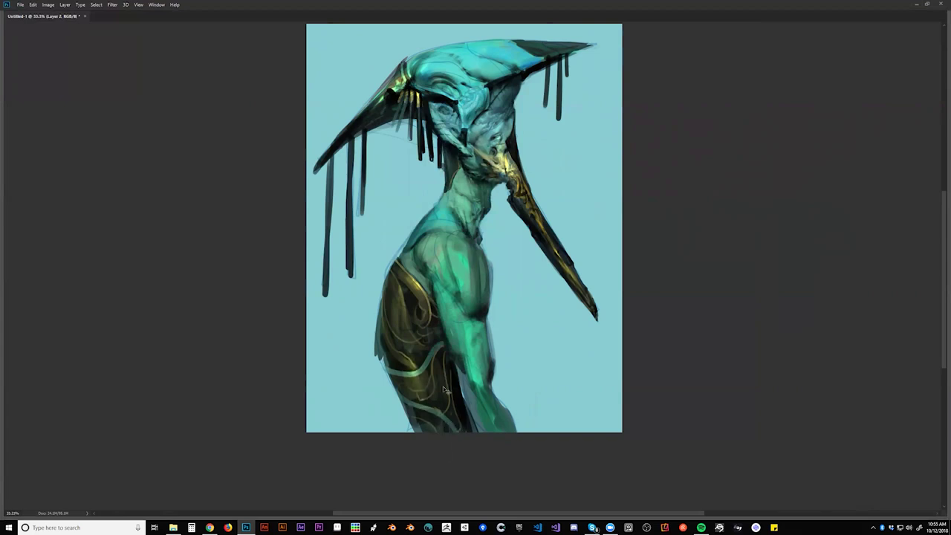
- Brighten the turquoise top of the crest with a broad Color Dodge stroke, redoing the first attempt, and flip the canvas horizontally
drag(415, 70, 503, 61)
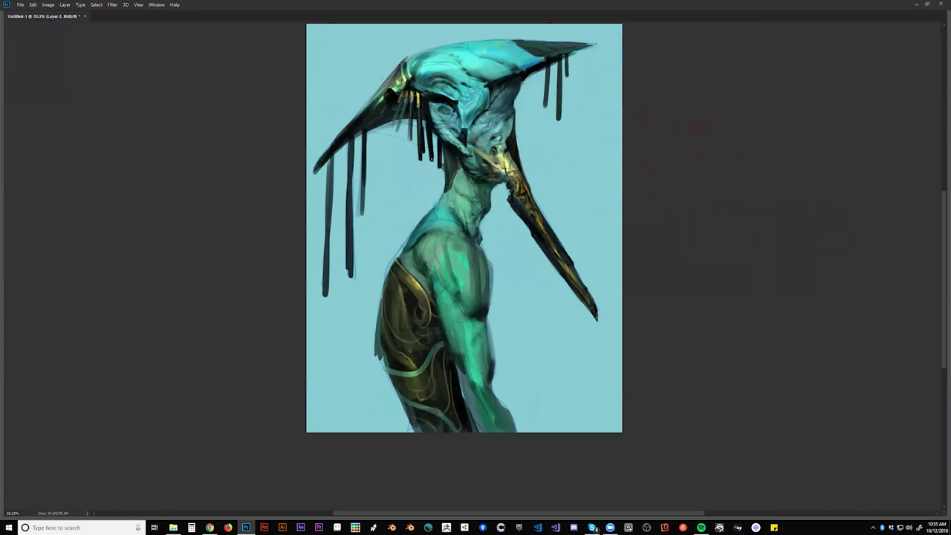
key(ctrl+z)
mouse_move(444, 61)
mouse_down()
mouse_move(499, 57)
mouse_move(483, 57)
mouse_up()
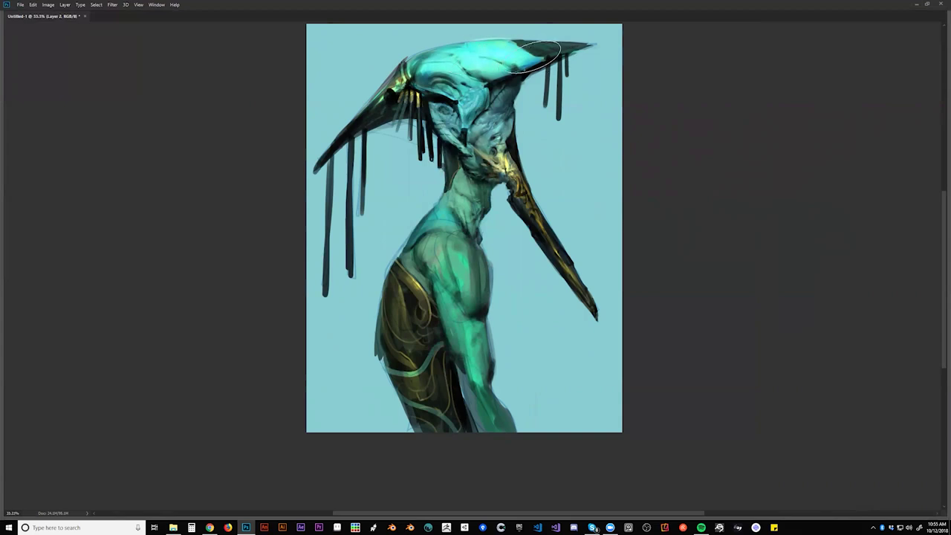
scroll(524, 111, down, 2)
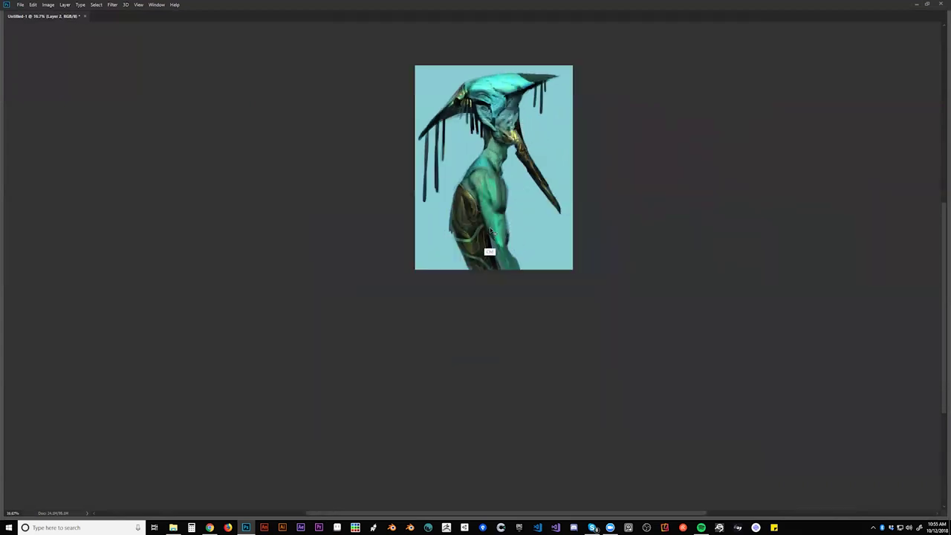
key(ctrl+f)
scroll(494, 160, up, 2)
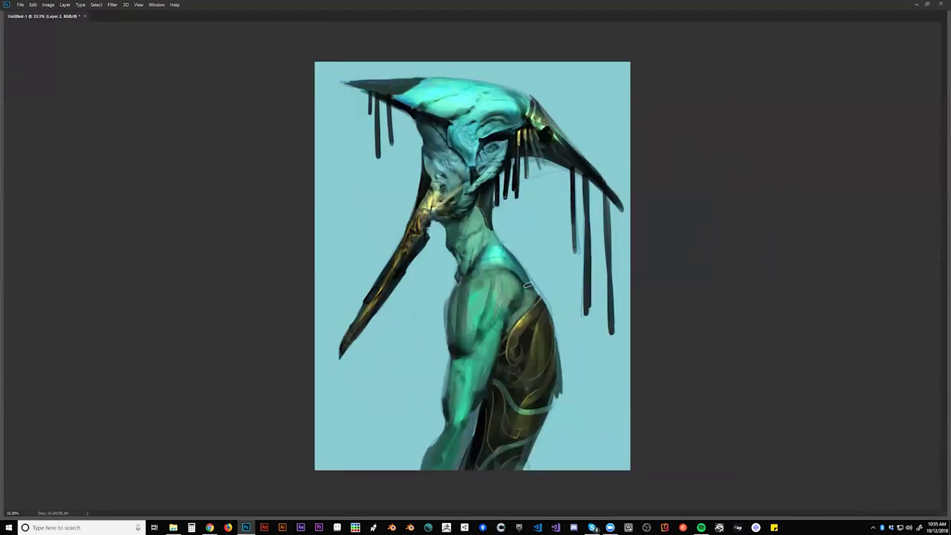
- Add a glowing Color Dodge highlight between neck and shoulder, flip the canvas horizontally, and show the panels again
drag(494, 230, 523, 272)
key(ctrl+alt+z)
key(ctrl+alt+z)
key(ctrl+minus)
key(ctrl+minus)
key(ctrl+shift+h)
key(ctrl+plus)
key(ctrl+plus)
key(Tab)
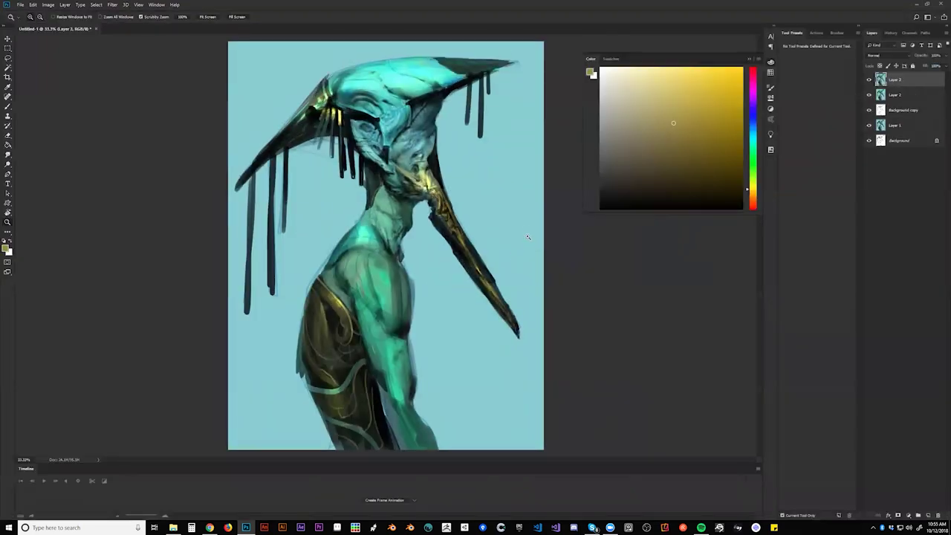
- Set the brush to Normal mode and clean up around the short strands beneath the crest with the sampled background blue
alt+click(329, 206)
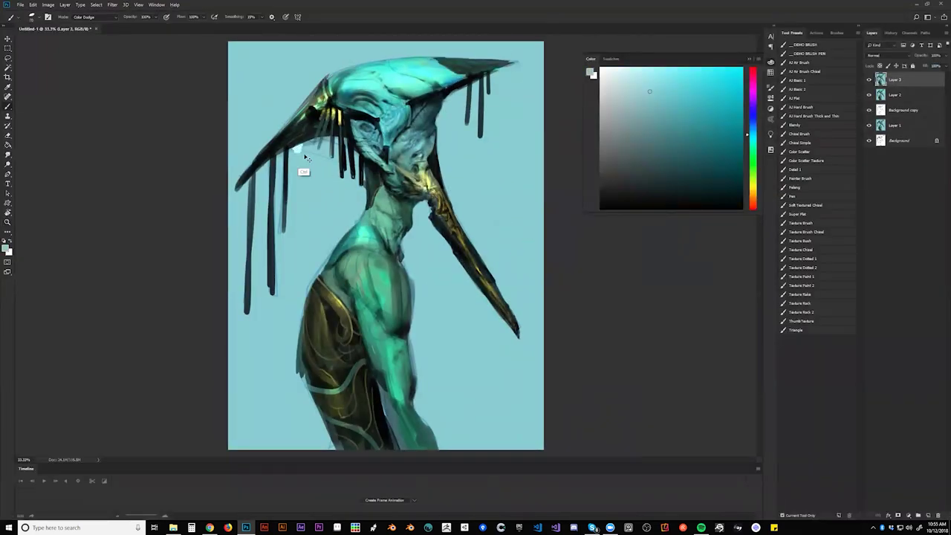
key(alt+shift+n)
drag(346, 140, 348, 170)
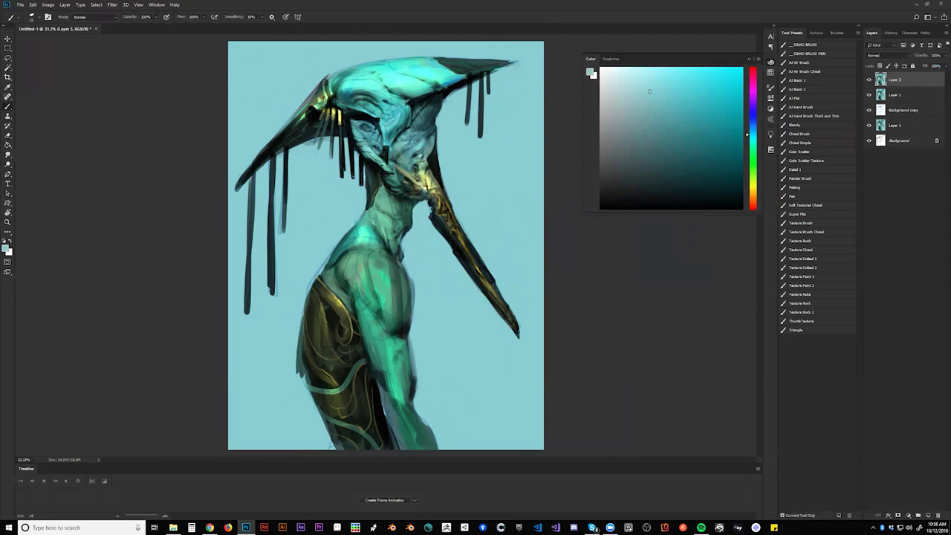
drag(365, 176, 366, 198)
- With the canvas flipped, paint black and sampled dark teal along the crest's rear underside, extending its edge toward the jaw, and flip back
key(d)
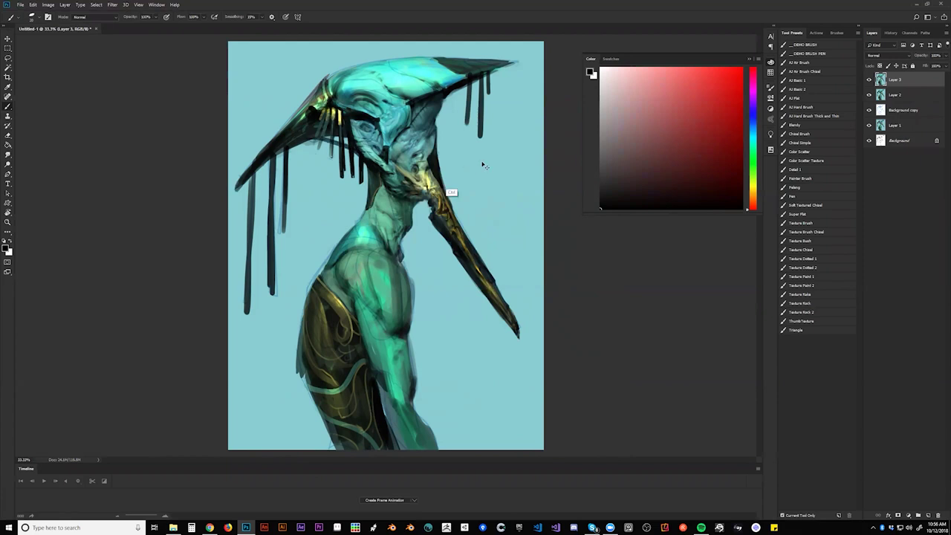
key(ctrl+f)
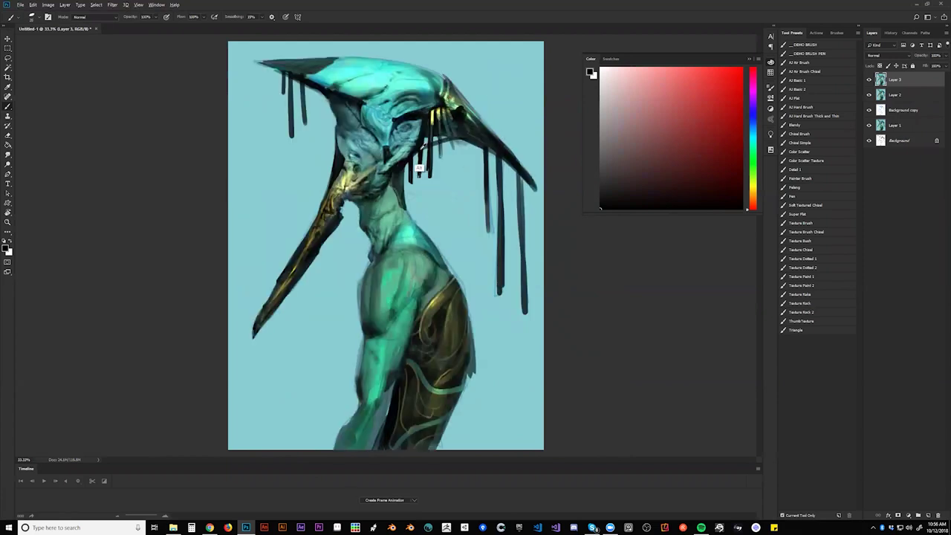
alt+click(426, 163)
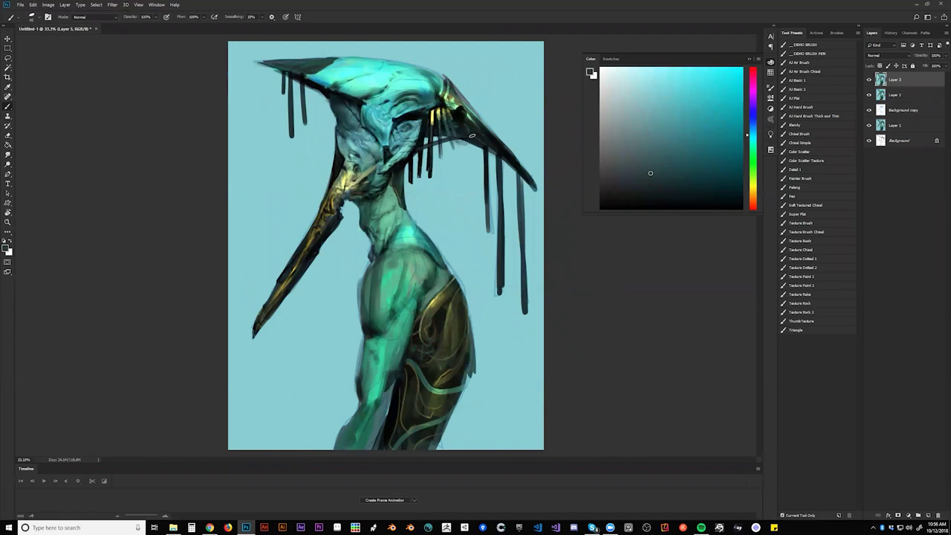
key(d)
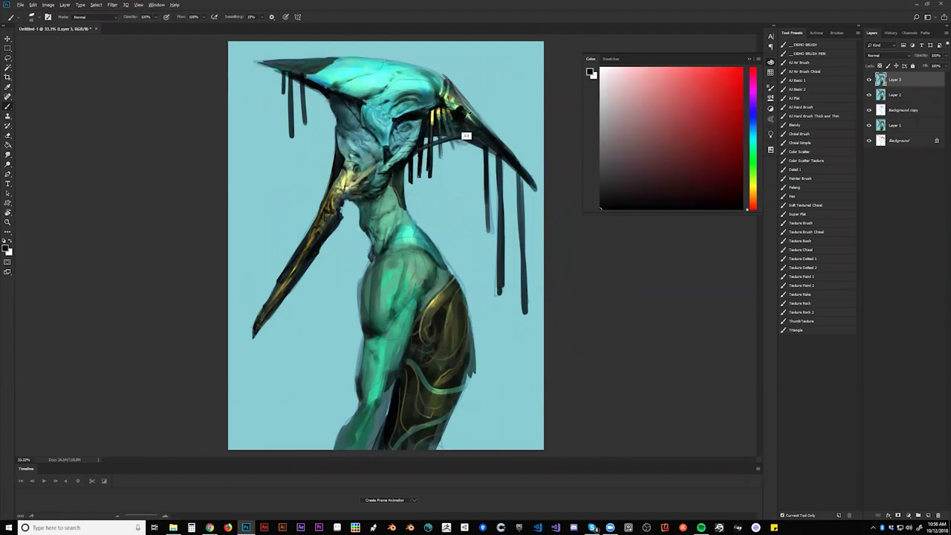
alt+click(475, 131)
drag(477, 129, 468, 124)
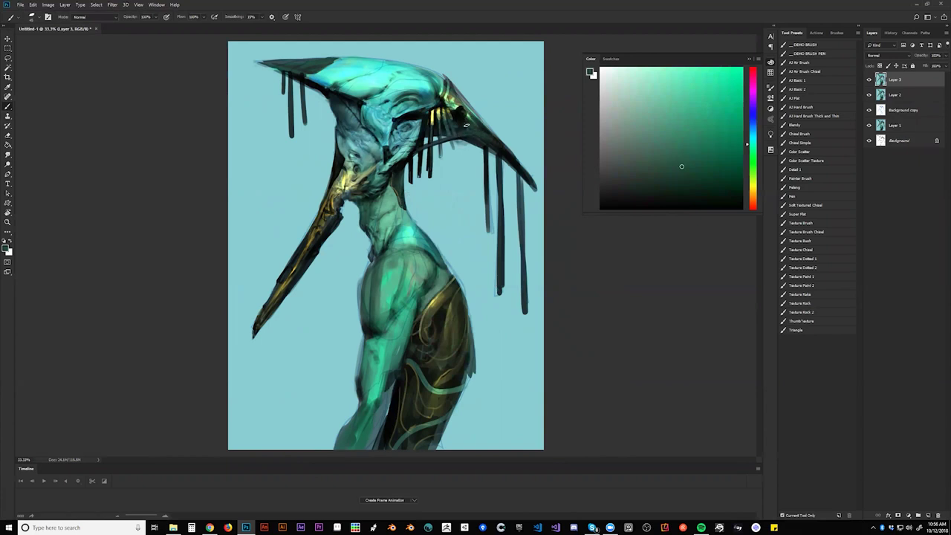
key(d)
drag(484, 147, 508, 164)
key(ctrl+space)
alt+click(491, 205)
alt+click(490, 204)
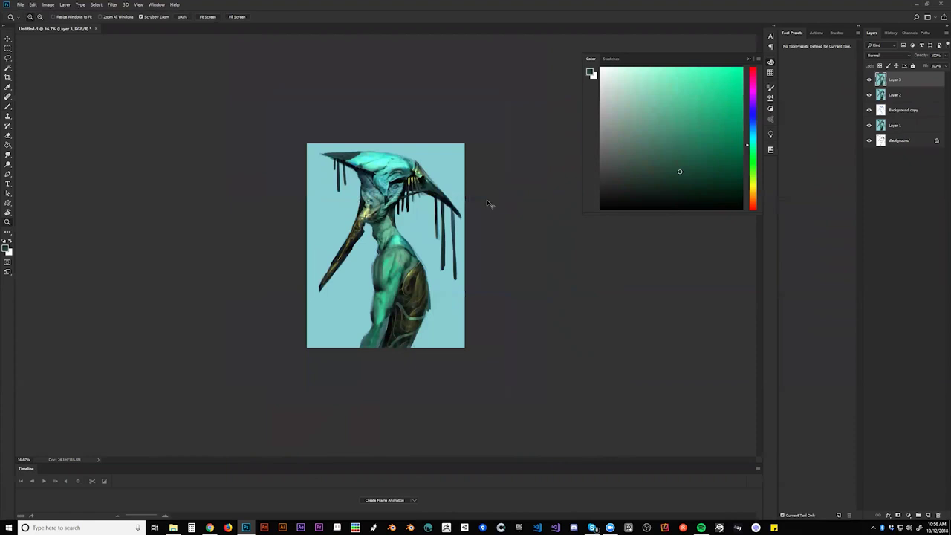
key(ctrl+shift+h)
- Trim the crest's rear tip to a sharper point with the sampled background blue, undoing the stray strokes
key(ctrl+space)
click(366, 208)
key(b)
key(d)
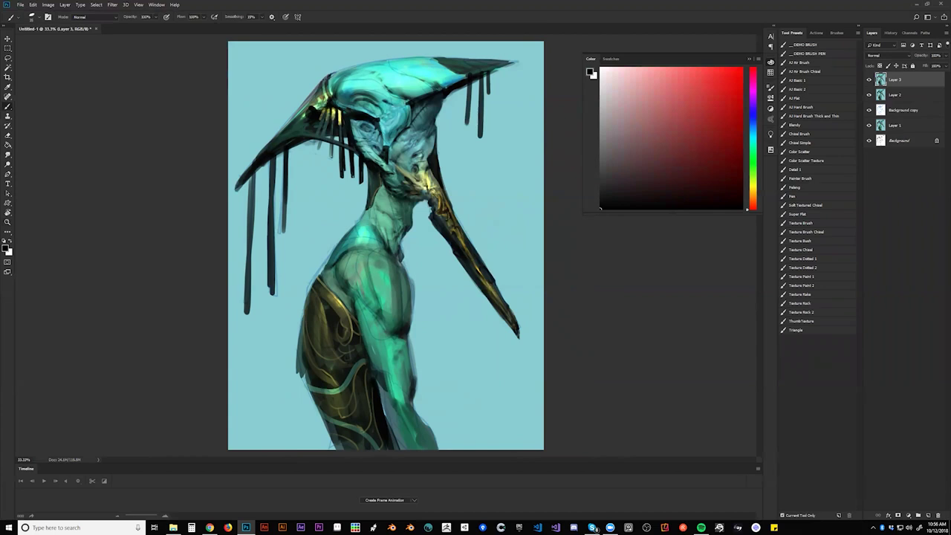
alt+click(235, 198)
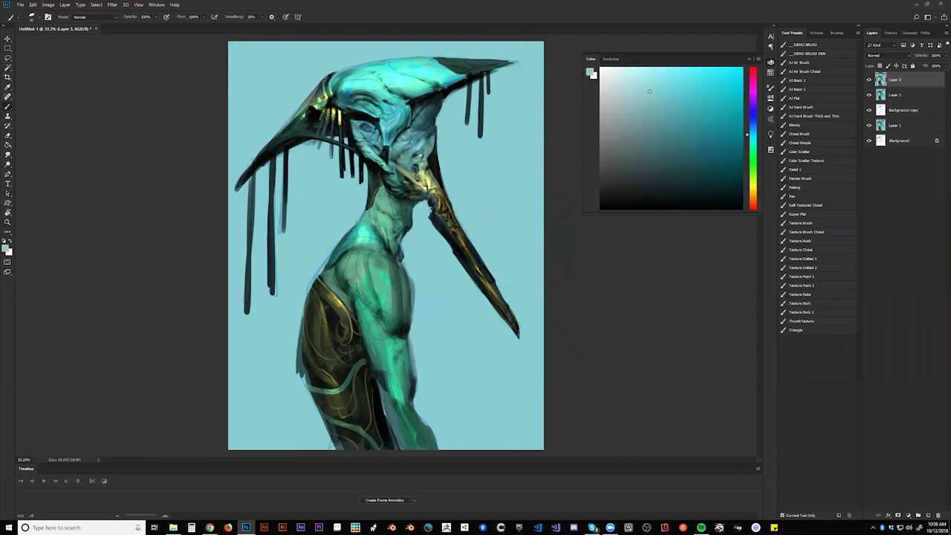
drag(248, 166, 235, 189)
drag(267, 144, 254, 162)
drag(282, 129, 300, 117)
key(ctrl+alt+z)
key(ctrl+alt+z)
drag(241, 182, 263, 151)
- Darken and thicken the long strands hanging from the crest's rear with black strokes
key(d)
drag(286, 148, 283, 228)
mouse_move(284, 150)
mouse_down()
mouse_move(283, 228)
mouse_move(271, 156)
mouse_move(266, 279)
mouse_move(268, 180)
mouse_move(250, 172)
mouse_move(245, 301)
mouse_up()
key(ctrl+z)
drag(252, 175, 251, 237)
mouse_move(252, 176)
mouse_down()
mouse_move(256, 279)
mouse_move(252, 233)
mouse_move(254, 270)
mouse_up()
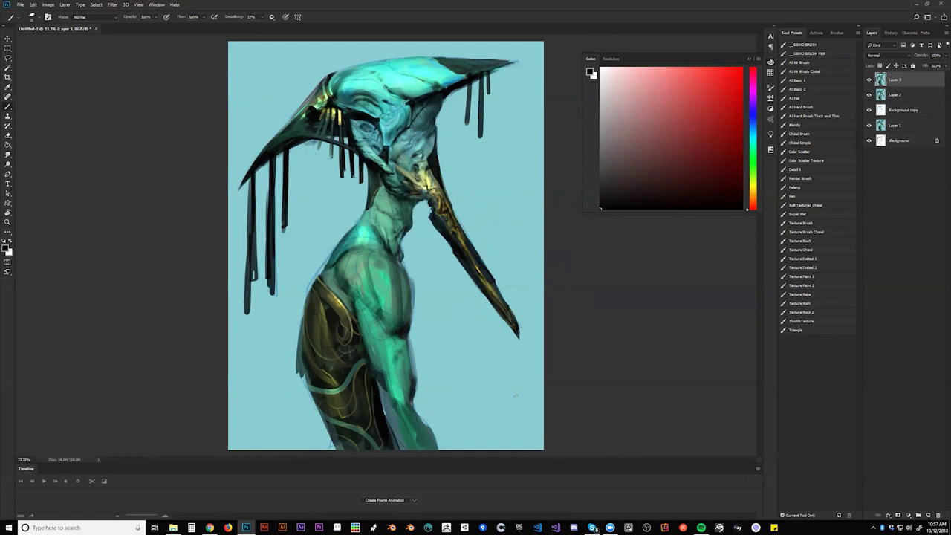
- Paint sampled background blue over the loose sketch lines along the front of the arm and the upper back
alt+click(425, 279)
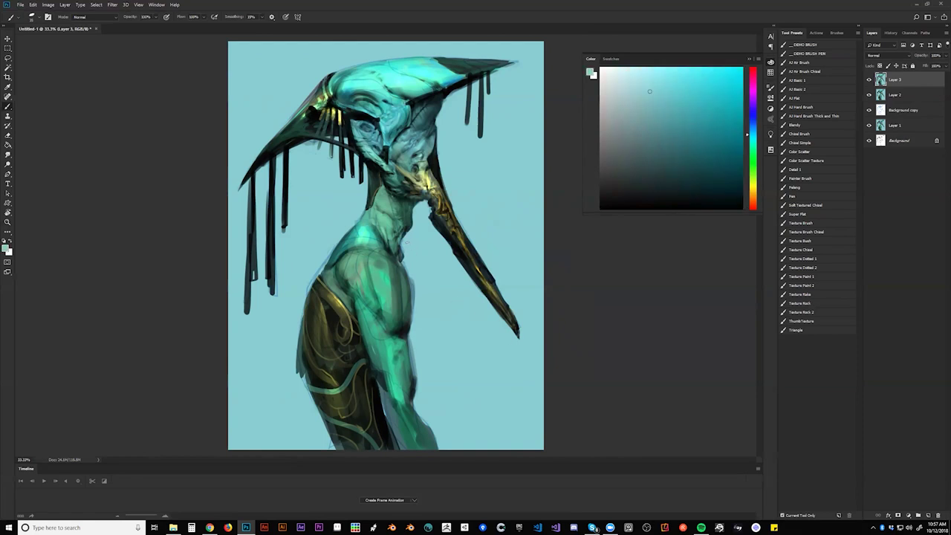
drag(405, 260, 414, 392)
drag(333, 248, 324, 261)
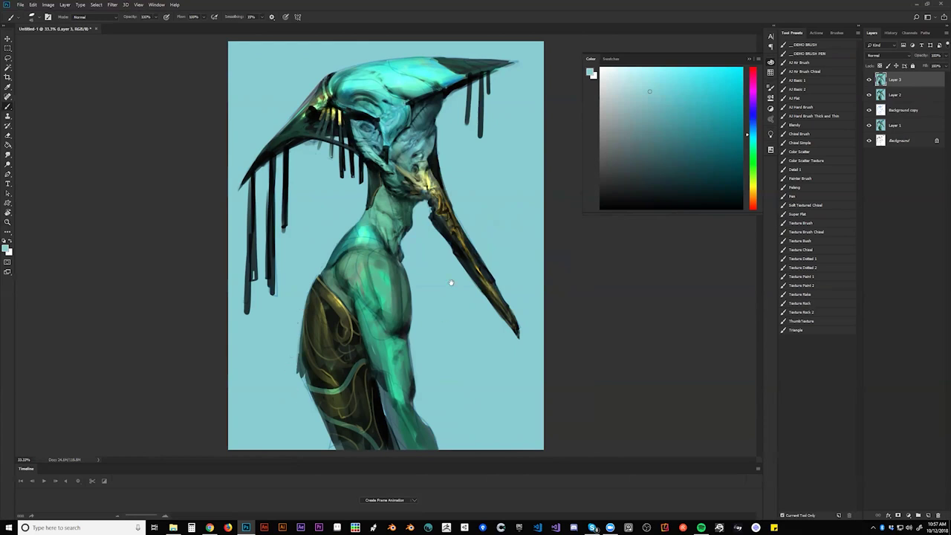
- With the canvas flipped and flipped back, touch up the crest's dark rear in black and the creature's contours in sampled light blue
key(ctrl+shift+h)
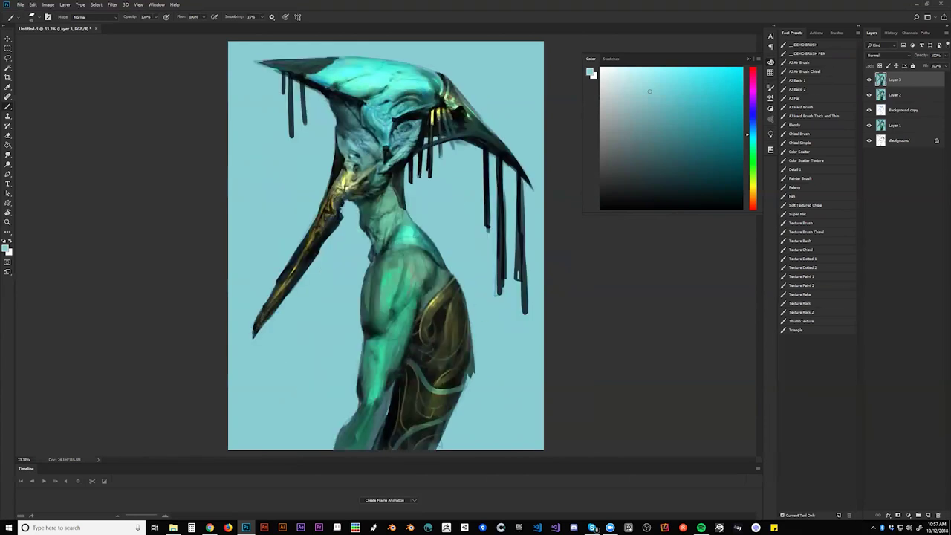
key(d)
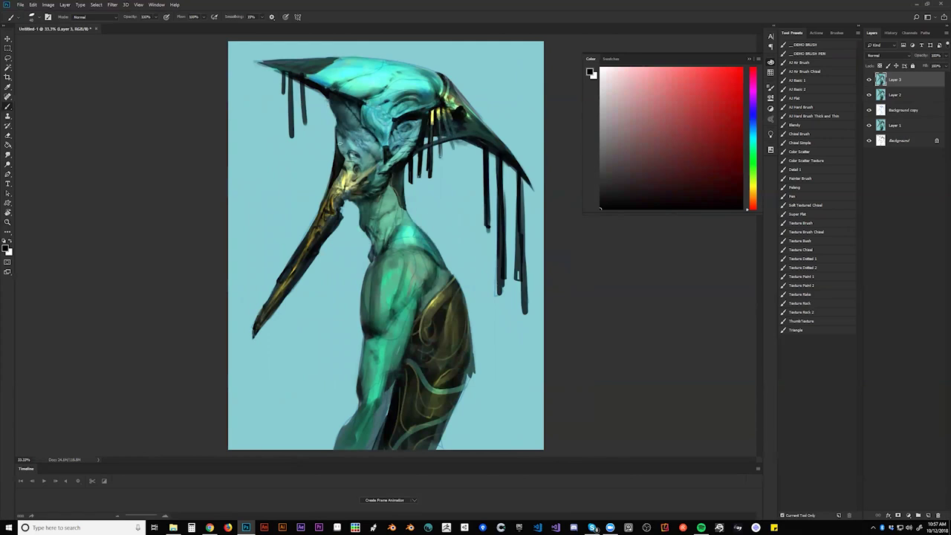
alt+click(356, 170)
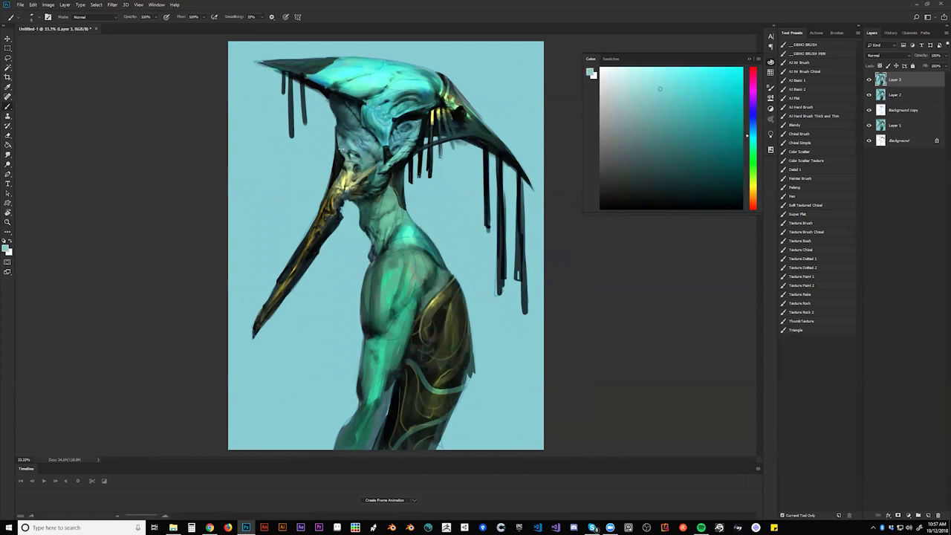
key(bracketright)
key(bracketright)
key(ctrl+shift+h)
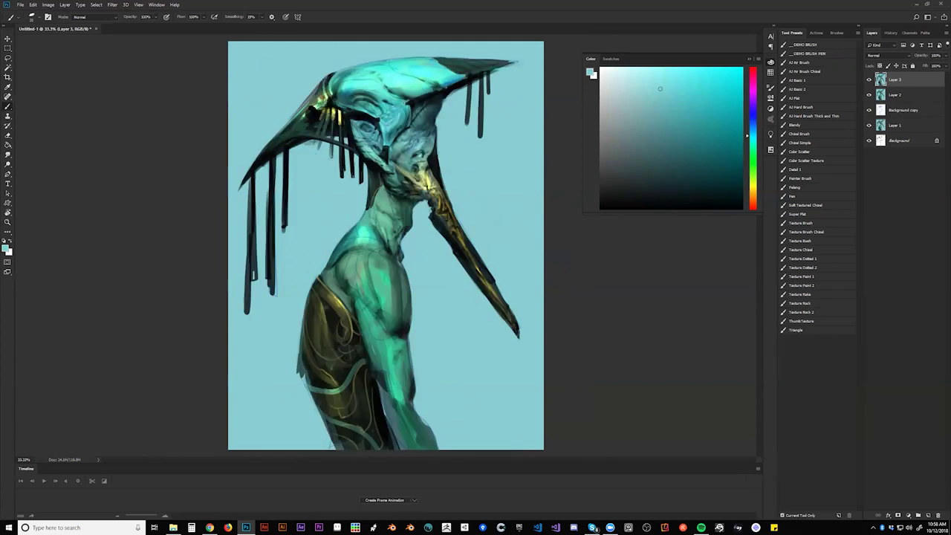
key(d)
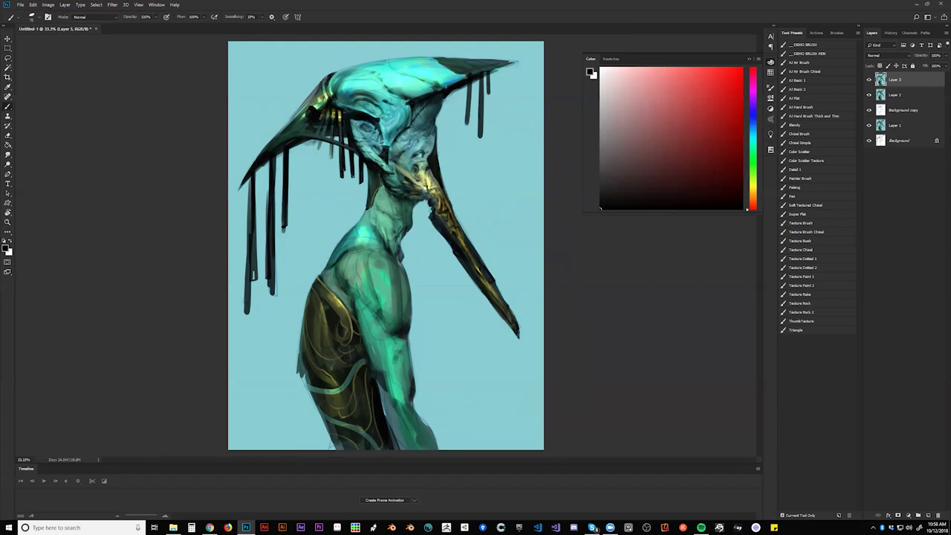
key(ctrl+space)
ctrl+alt+click(431, 209)
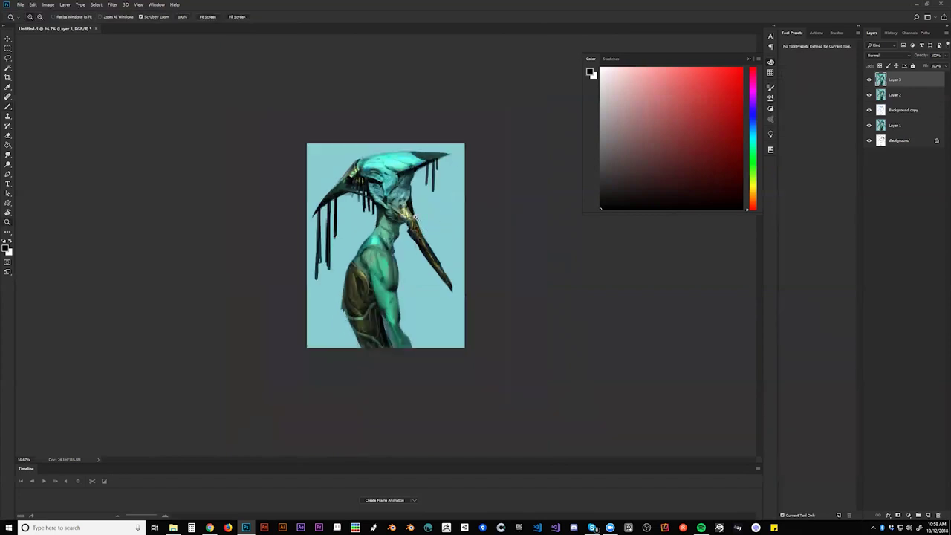
- Flip the canvas horizontally and paint a thin edge line on the dark strip above the beak with a sampled pale yellow
key(ctrl+shift+h)
ctrl+click(379, 242)
ctrl+click(380, 243)
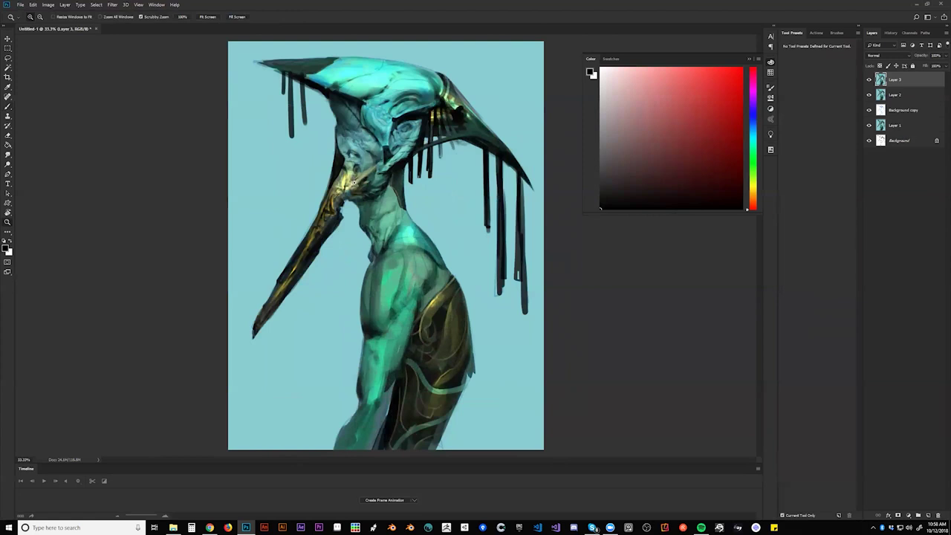
click(354, 182)
key(b)
alt+click(331, 189)
key(bracketleft)
key(bracketleft)
key(bracketleft)
mouse_move(324, 193)
mouse_down()
mouse_move(331, 187)
mouse_move(322, 188)
mouse_up()
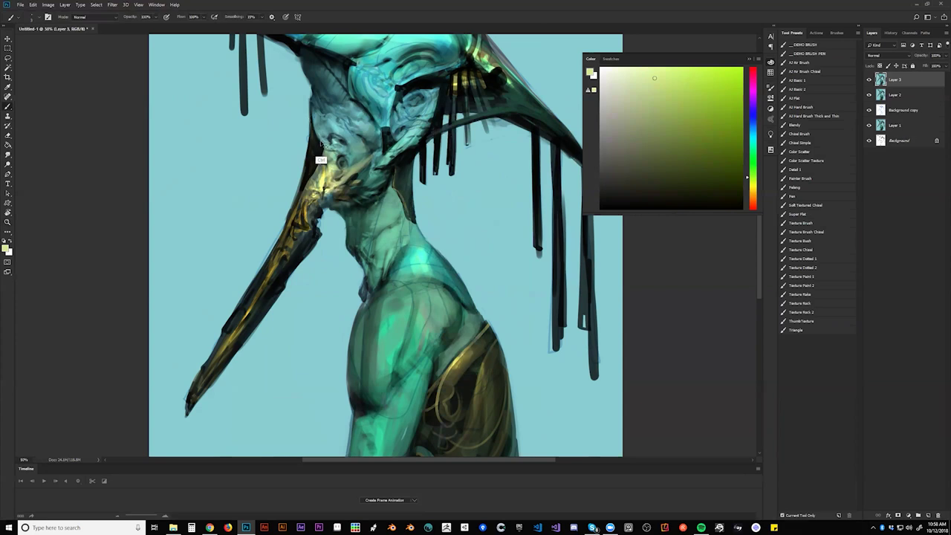
mouse_move(311, 122)
mouse_down()
mouse_move(321, 150)
mouse_move(294, 211)
mouse_up()
- Flip the canvas horizontally and paint a thin edge line at the back of the neck with a yellow sampled at the beak's base
key(z)
alt+click(305, 225)
alt+click(306, 225)
alt+click(305, 224)
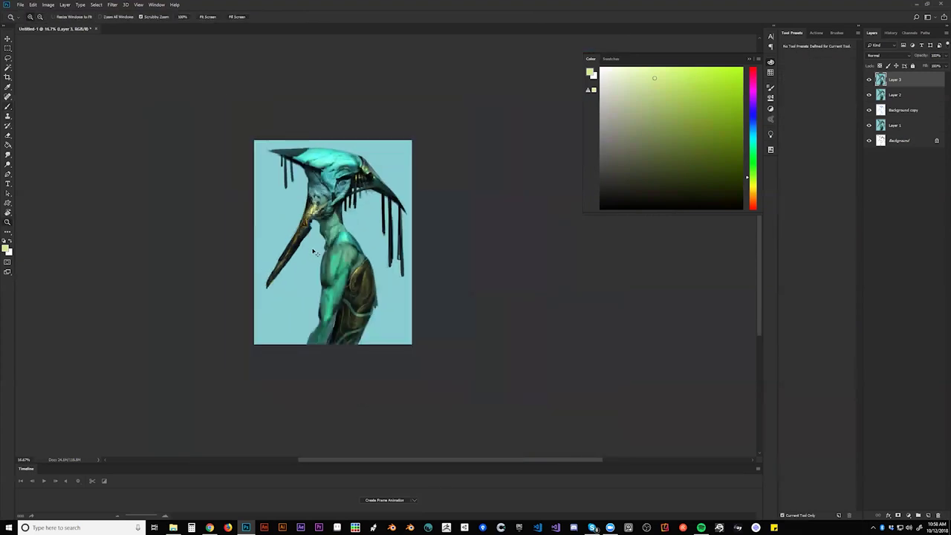
key(ctrl+shift+h)
click(394, 204)
click(390, 199)
click(390, 199)
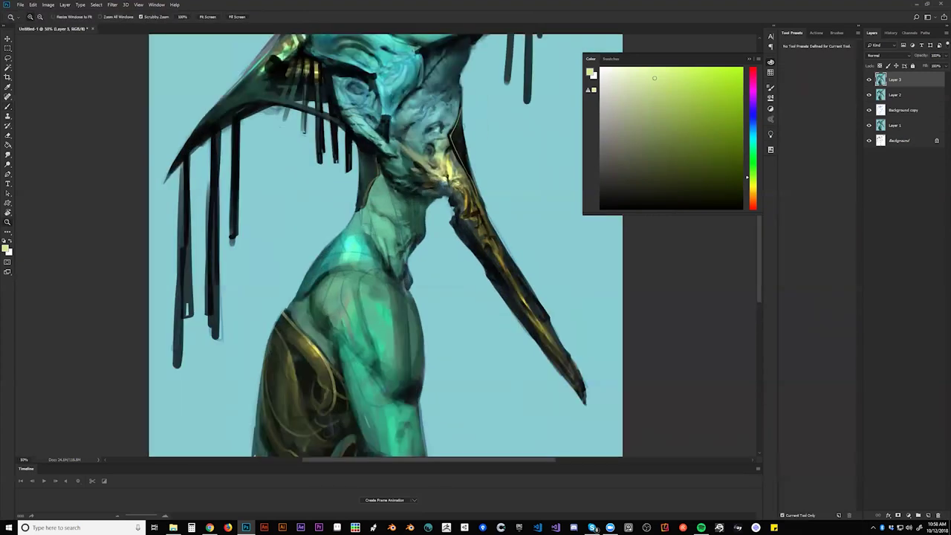
key(b)
key(d)
key(x)
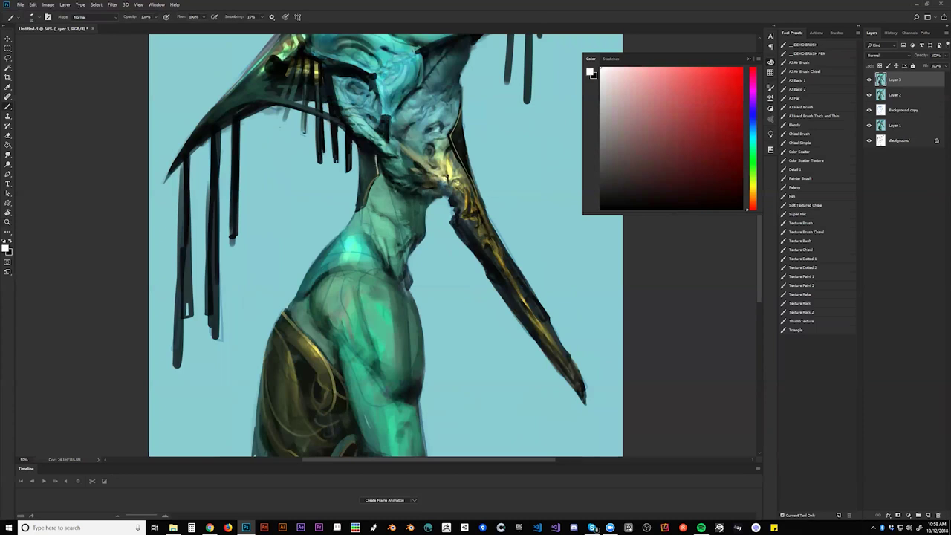
alt+click(447, 179)
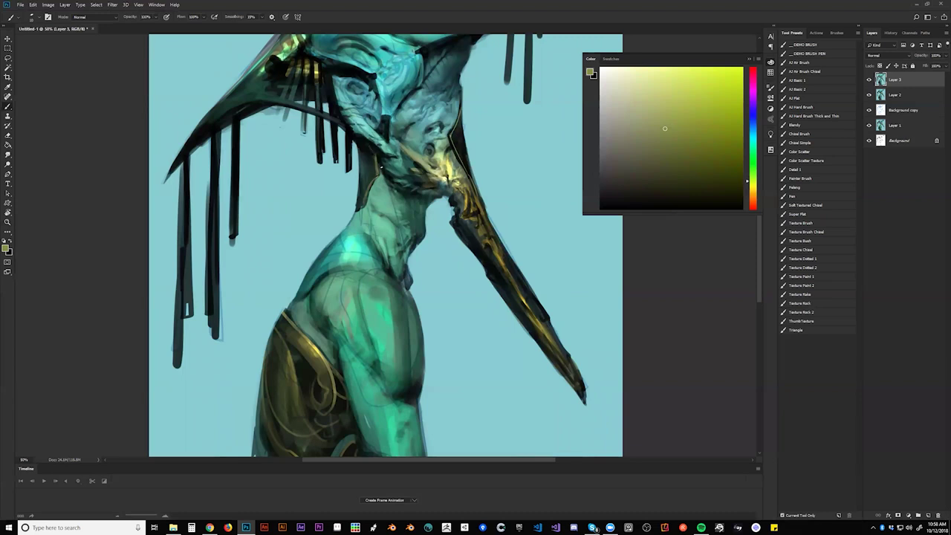
- Paint the creases where the crest's underside meets the face in black and teal sampled from the nearby skin
key(z)
alt+click(382, 175)
alt+click(382, 177)
alt+click(392, 194)
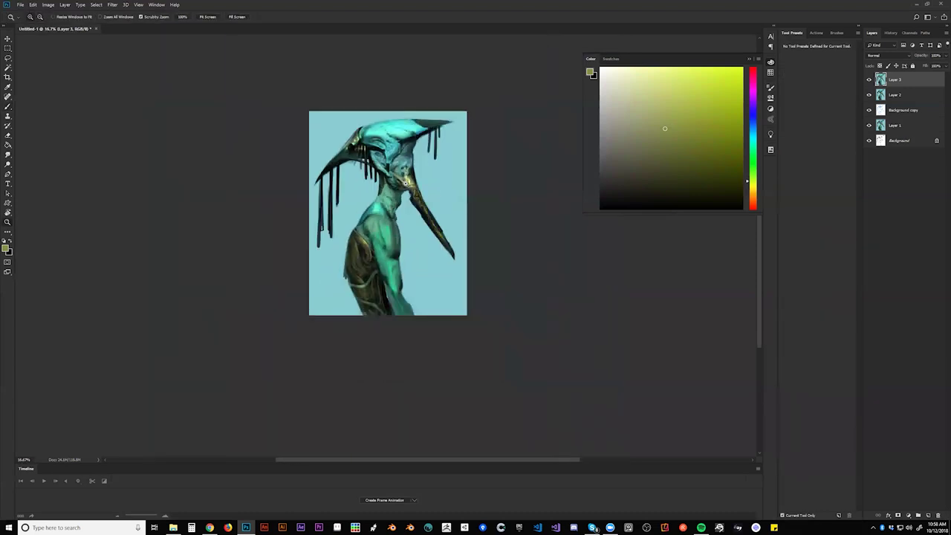
click(406, 182)
click(406, 183)
click(406, 182)
drag(418, 110, 397, 178)
key(b)
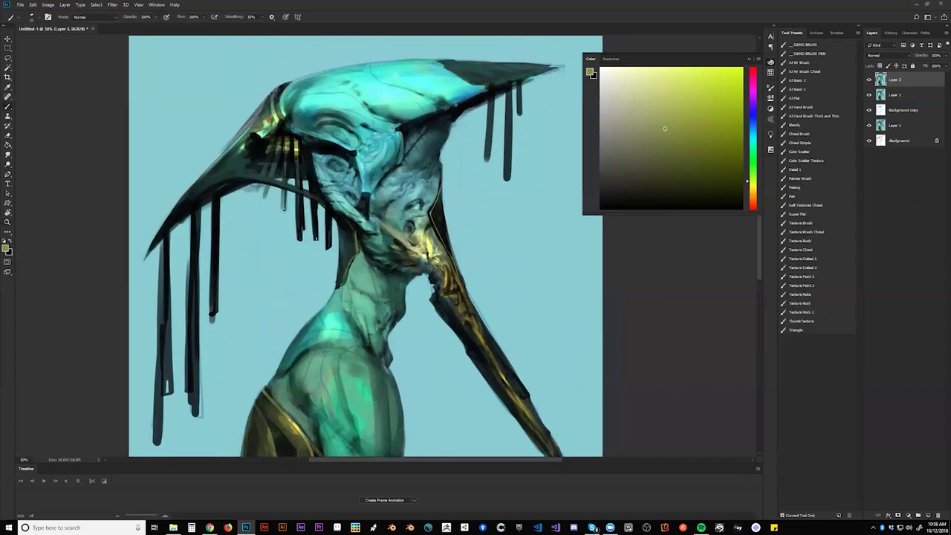
key(d)
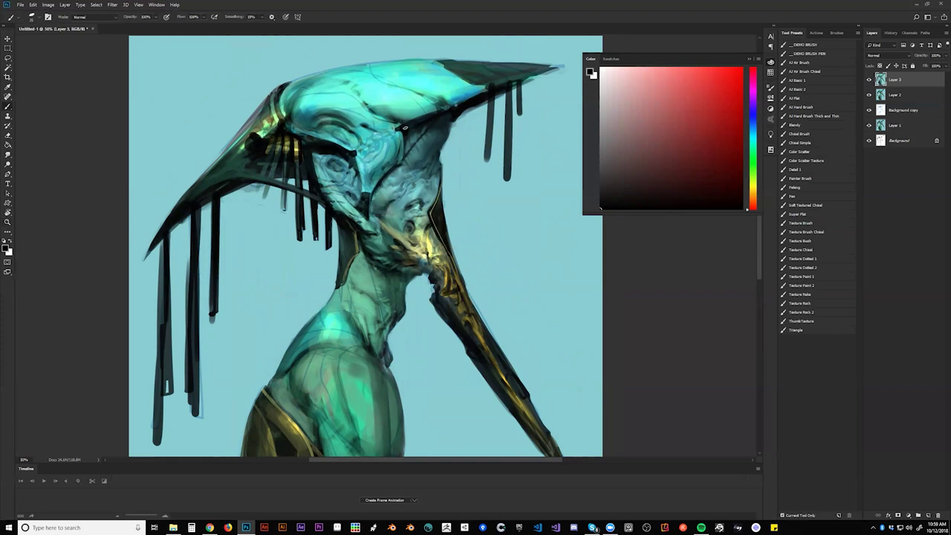
alt+click(395, 156)
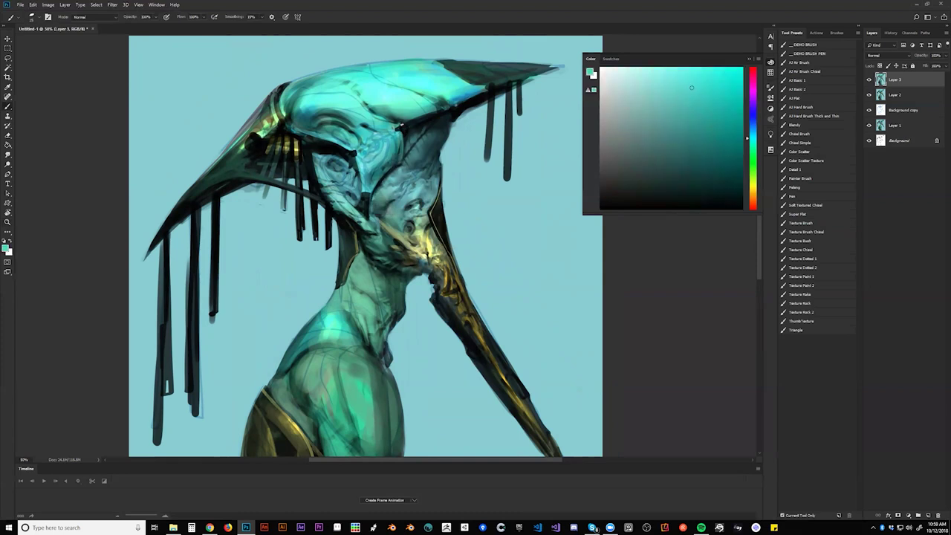
drag(414, 120, 404, 134)
alt+click(400, 123)
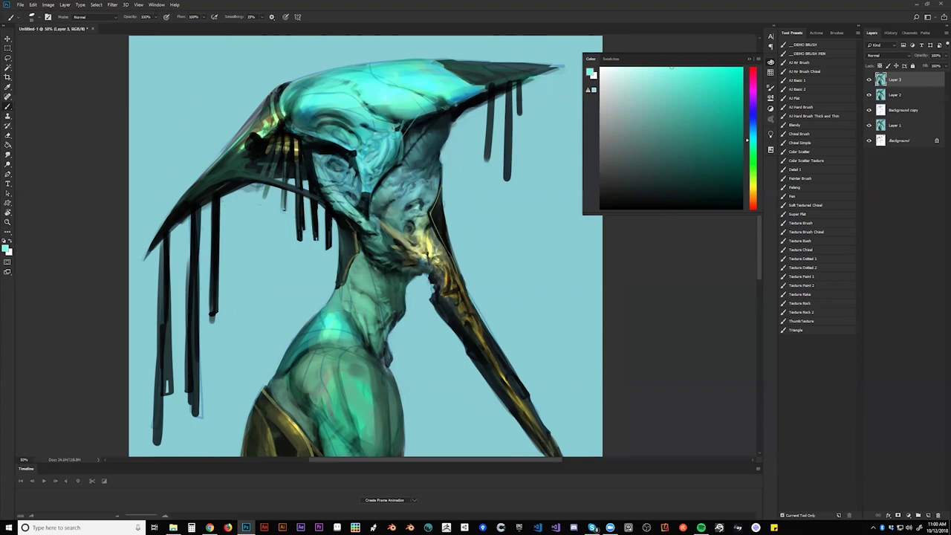
- Paint black creases between the brow and cheek and soften them with teal sampled from the surrounding folds
key(d)
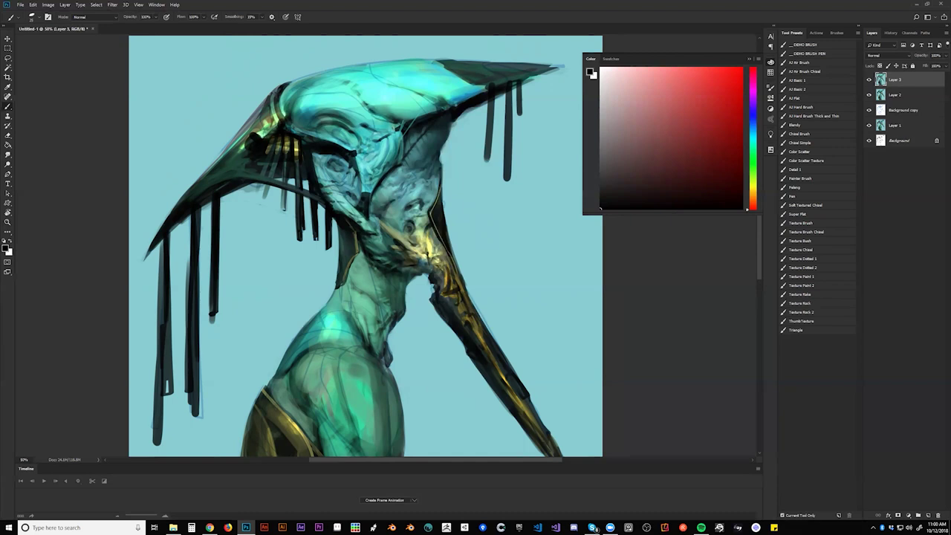
alt+click(379, 157)
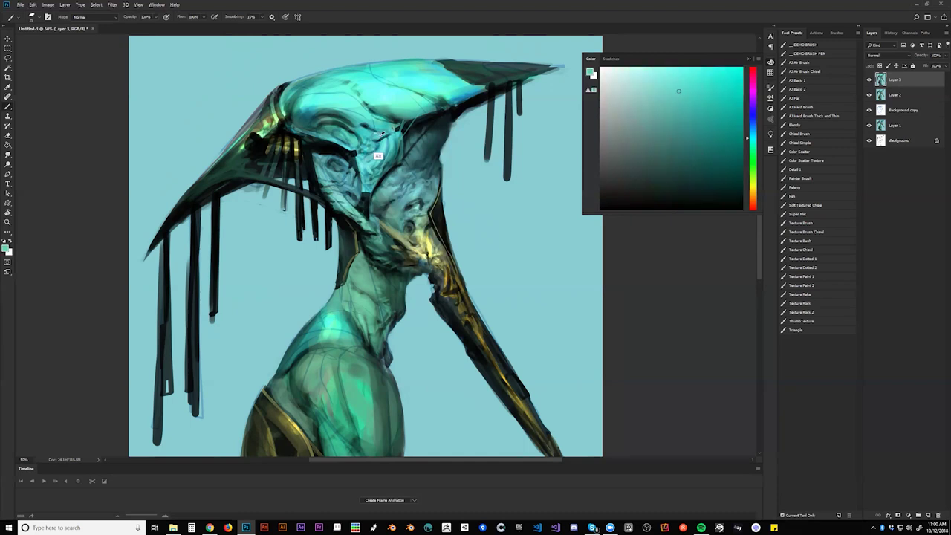
drag(371, 140, 392, 129)
alt+click(373, 155)
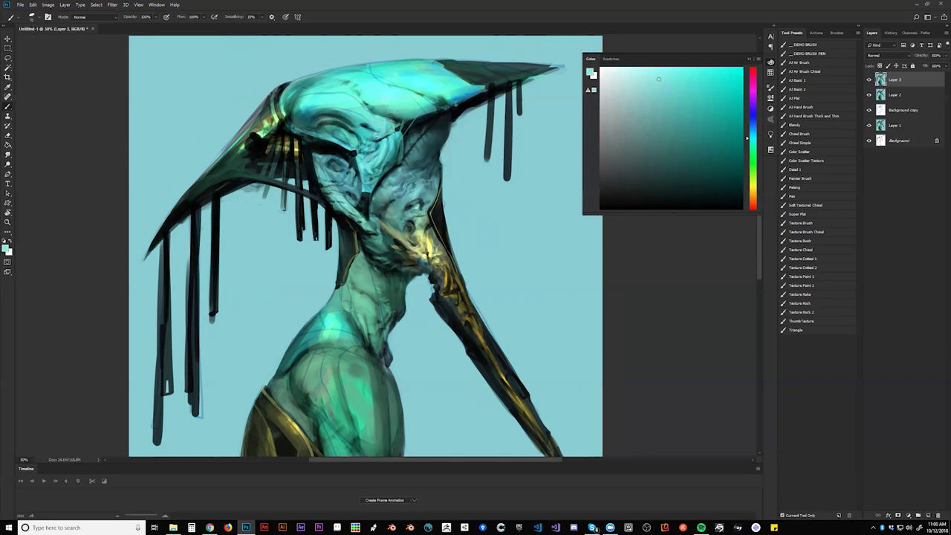
- Flip the canvas horizontally and refine the folds around the brow with light and dark teals sampled from the head
alt+click(418, 156)
key(z)
drag(417, 166, 374, 244)
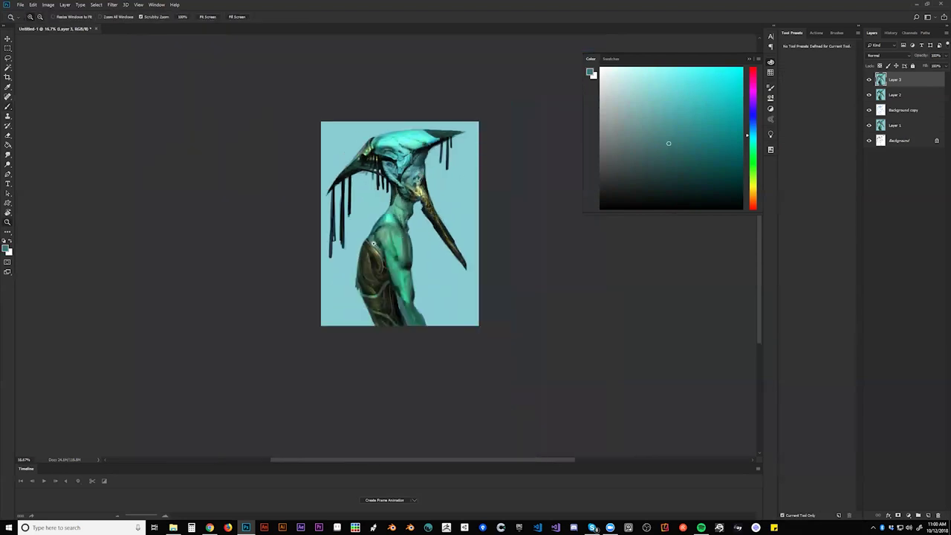
key(ctrl+shift+h)
key(ctrl+0)
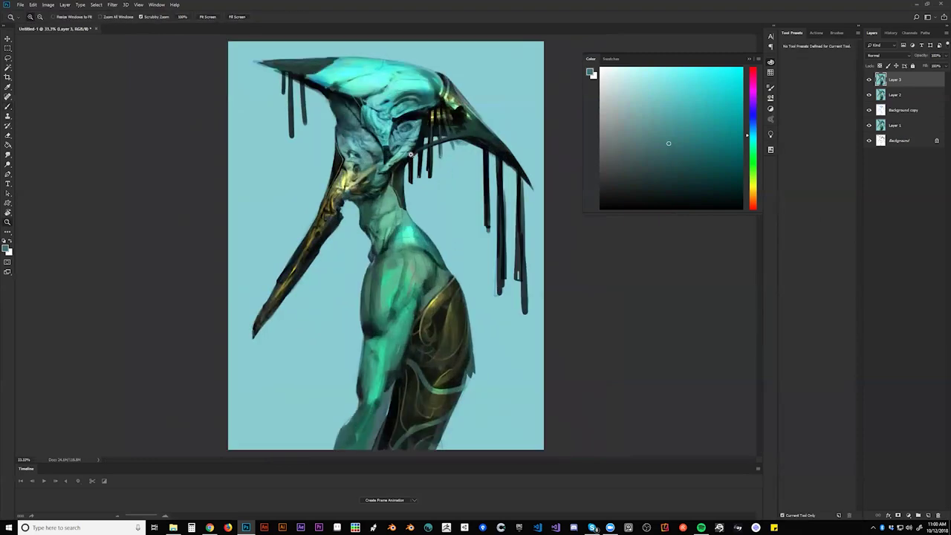
click(410, 152)
key(b)
drag(410, 152, 448, 144)
alt+click(447, 144)
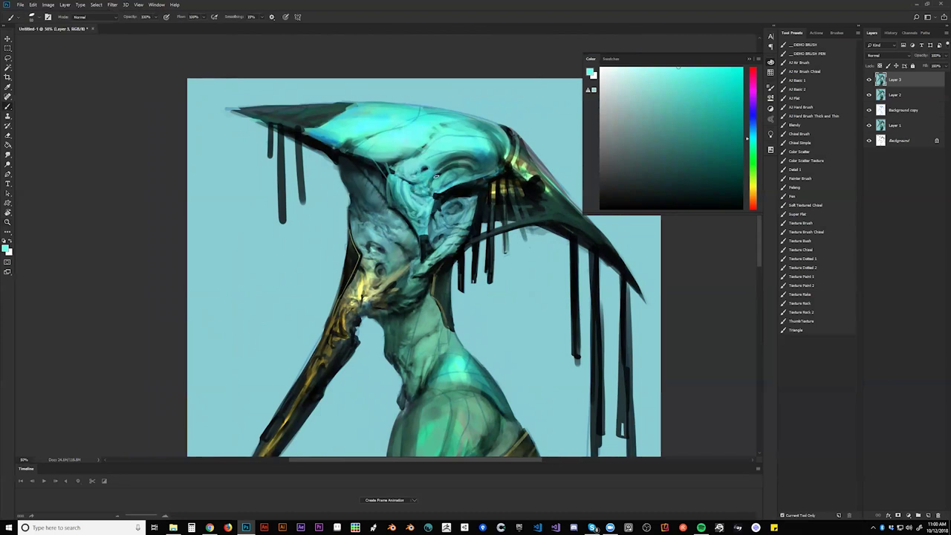
alt+click(473, 157)
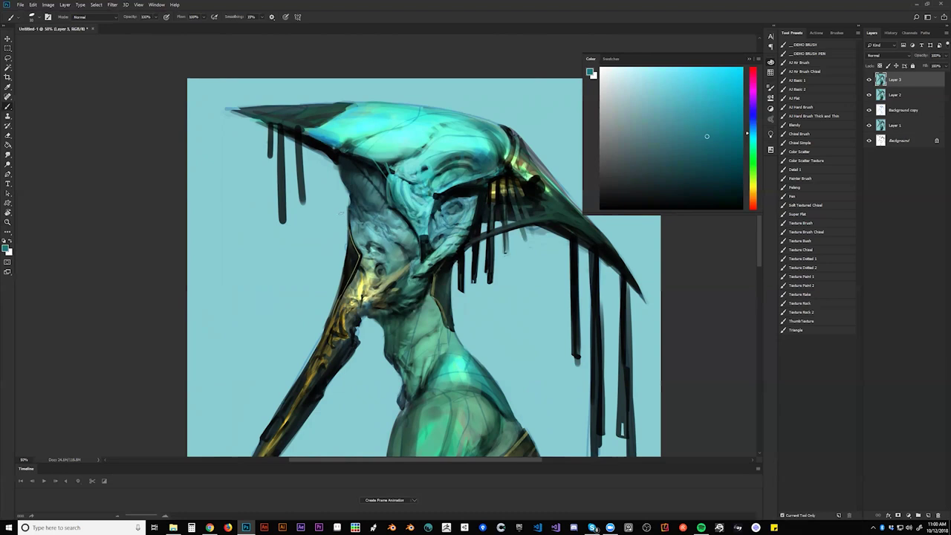
- Flip the canvas back, hide the panels, and reshape the long dark strands under the crest's front tip with squared ends
alt+click(343, 229)
key(ctrl+f)
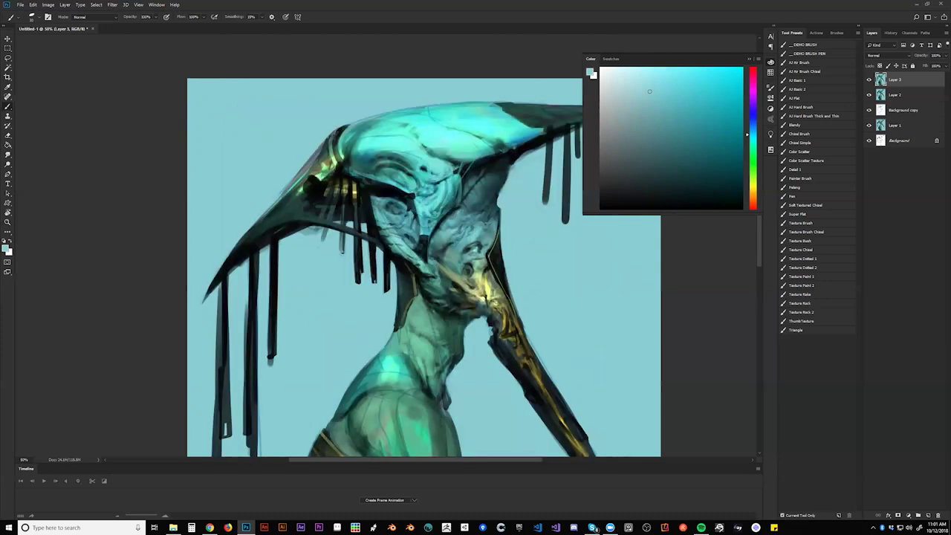
key(Tab)
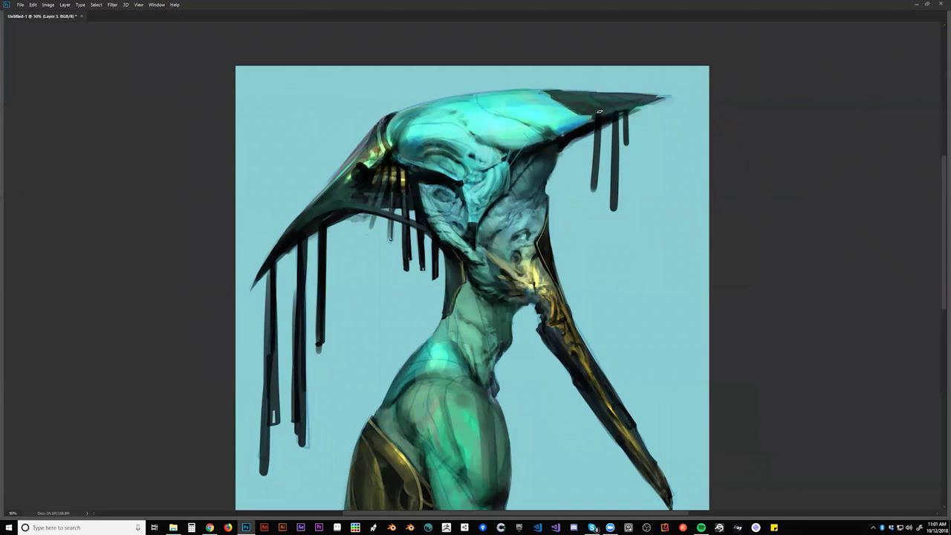
drag(598, 115, 595, 182)
drag(598, 148, 593, 192)
mouse_move(612, 115)
mouse_down()
mouse_move(611, 211)
mouse_move(614, 120)
mouse_up()
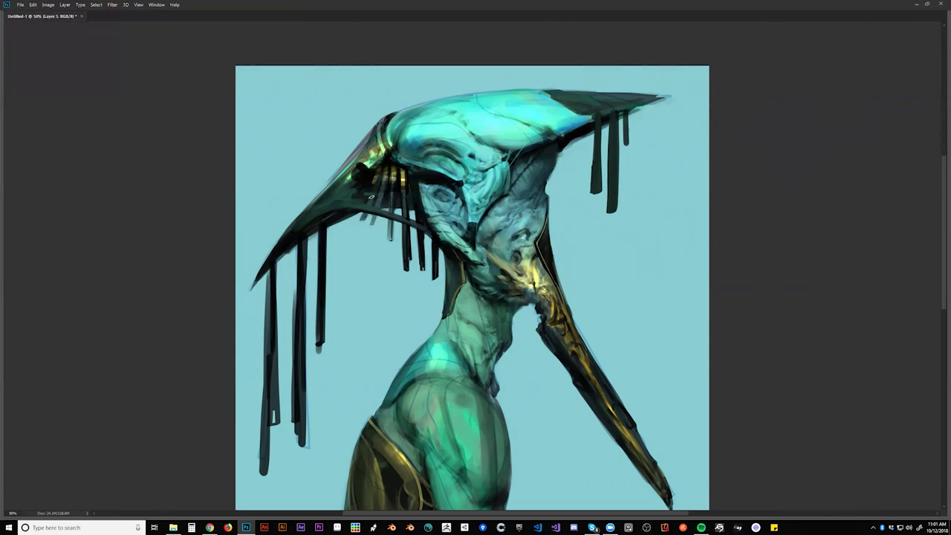
- Paint bright yellow radiating strokes over the cheek and around the base of the beak
key(alt)
scroll(399, 240, down, 2)
scroll(398, 244, up, 2)
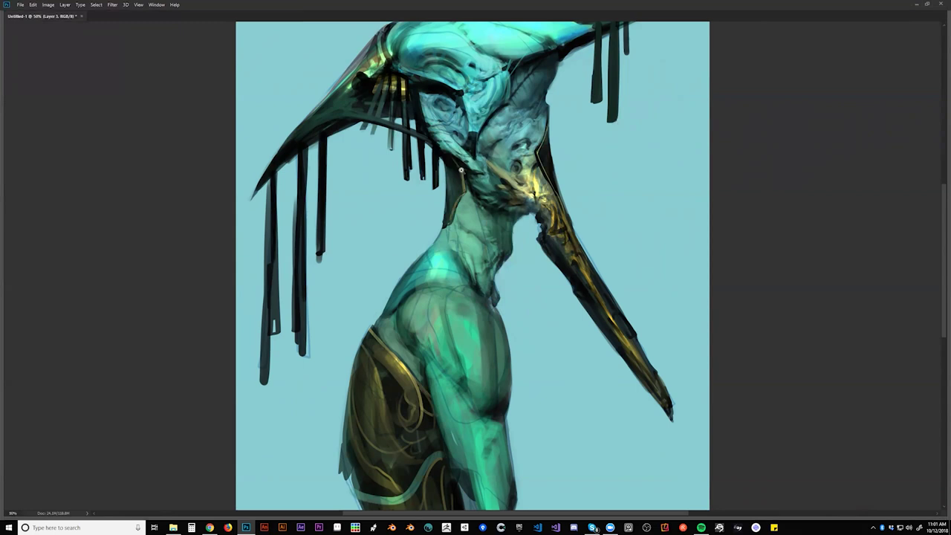
key(alt)
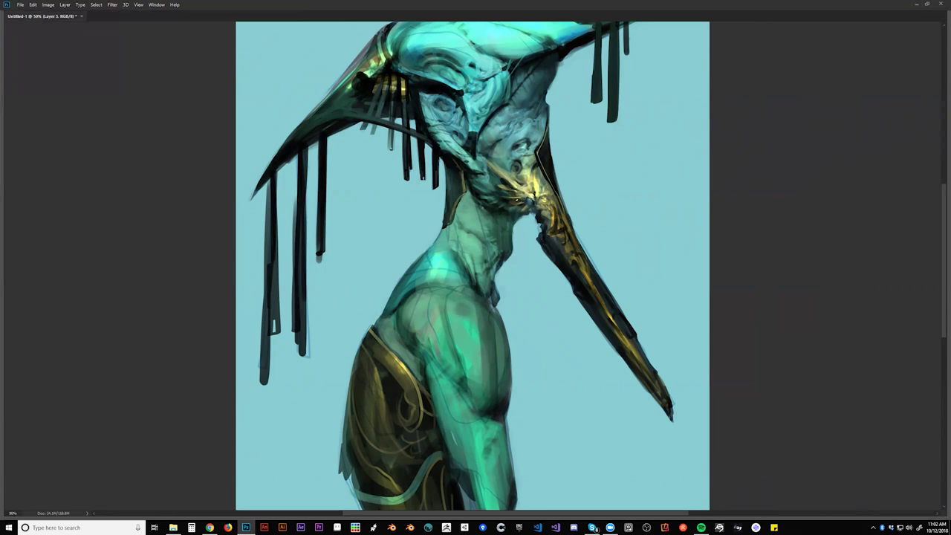
mouse_move(542, 211)
mouse_down()
mouse_move(548, 220)
mouse_move(551, 203)
mouse_up()
- Flip the canvas horizontally and paint thin yellow streaks along the length of the beak
scroll(557, 224, down, 3)
key(ctrl+shift+h)
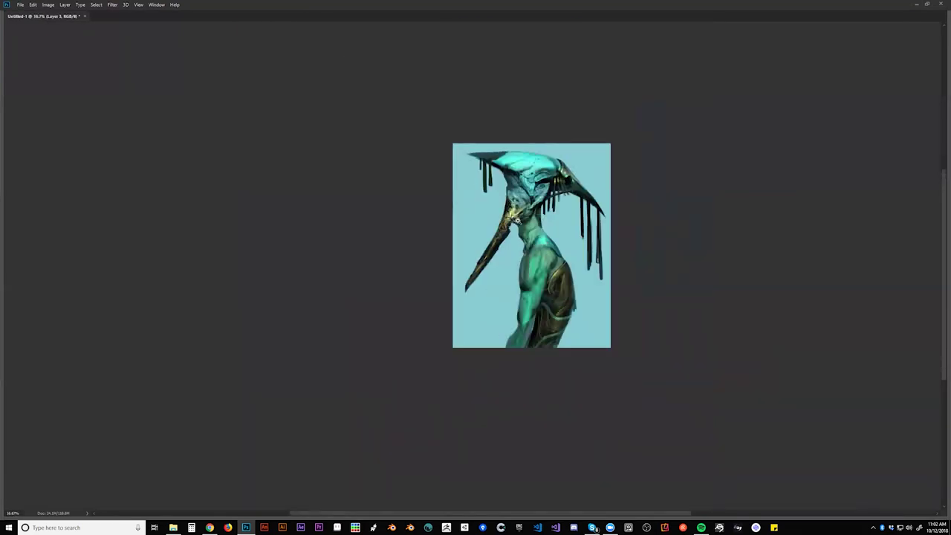
ctrl+click(513, 224)
ctrl+click(513, 224)
ctrl+click(514, 225)
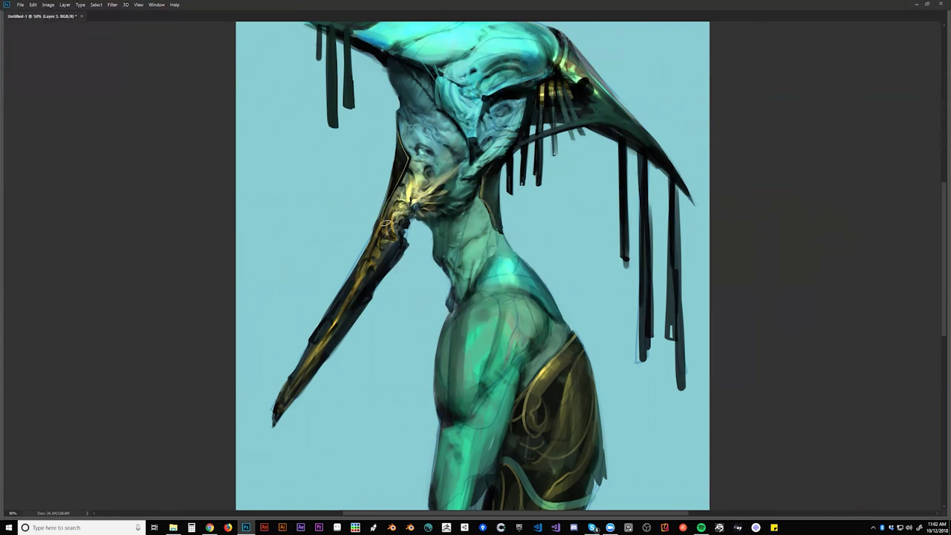
mouse_move(386, 238)
mouse_down()
mouse_move(349, 301)
mouse_move(368, 266)
mouse_up()
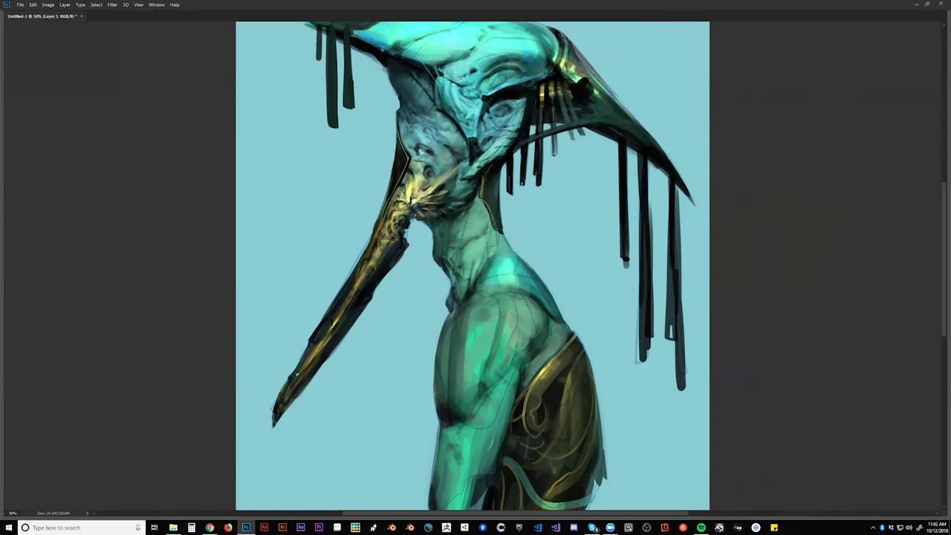
drag(360, 262, 306, 365)
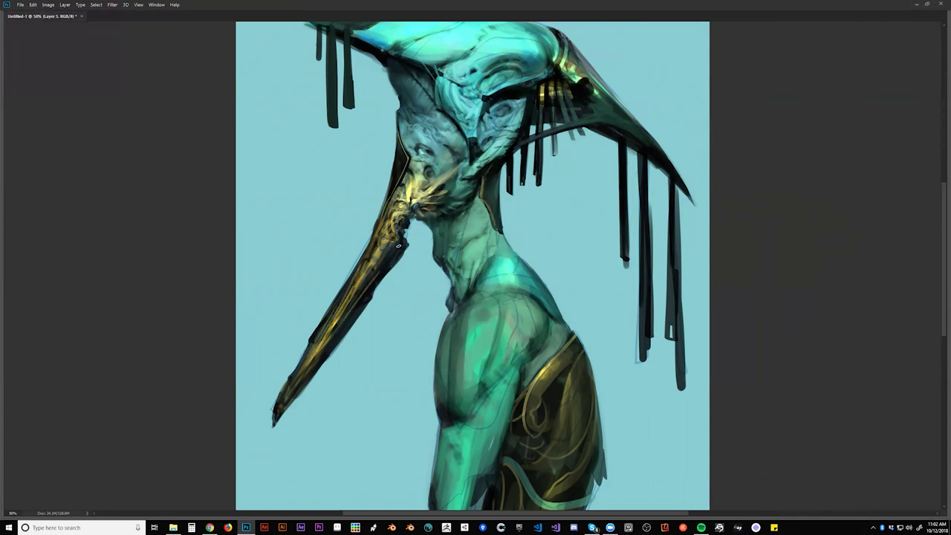
- Flip the canvas back and refine the beak's edges and yellow streaks
scroll(379, 313, down, 2)
alt+click(382, 314)
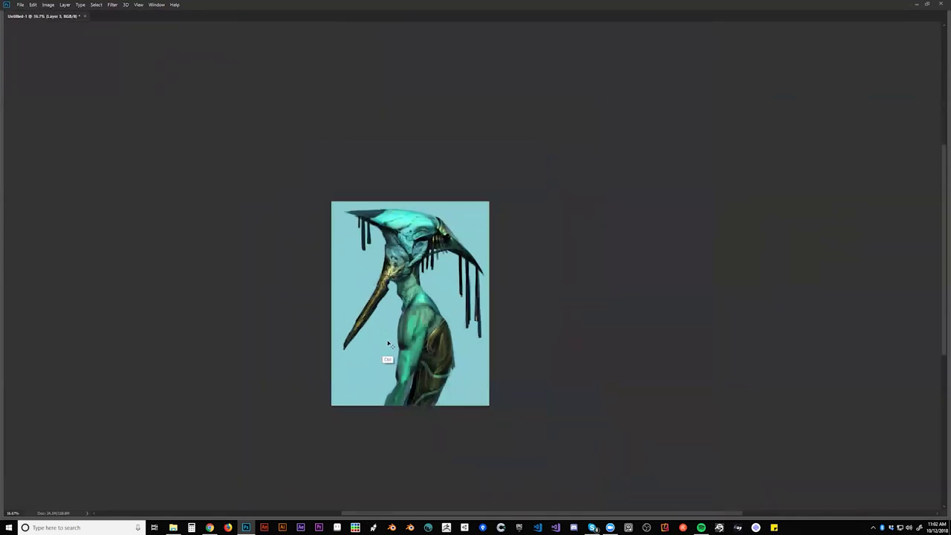
key(ctrl+shift+h)
scroll(476, 297, up, 2)
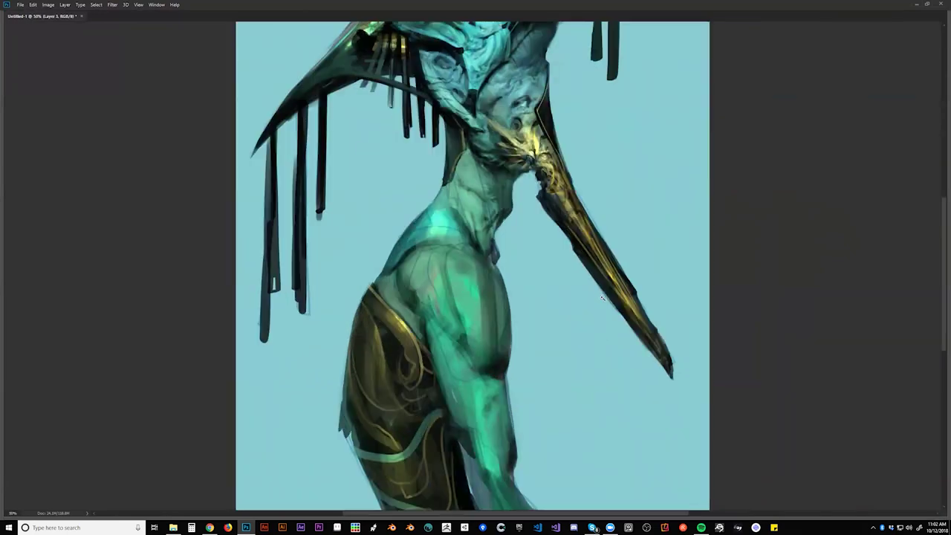
drag(624, 227, 445, 204)
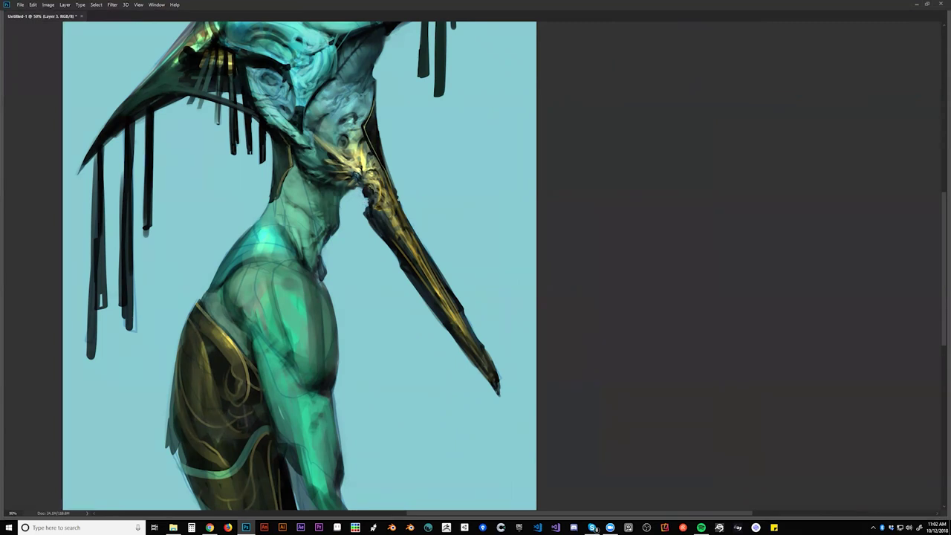
scroll(381, 243, down, 2)
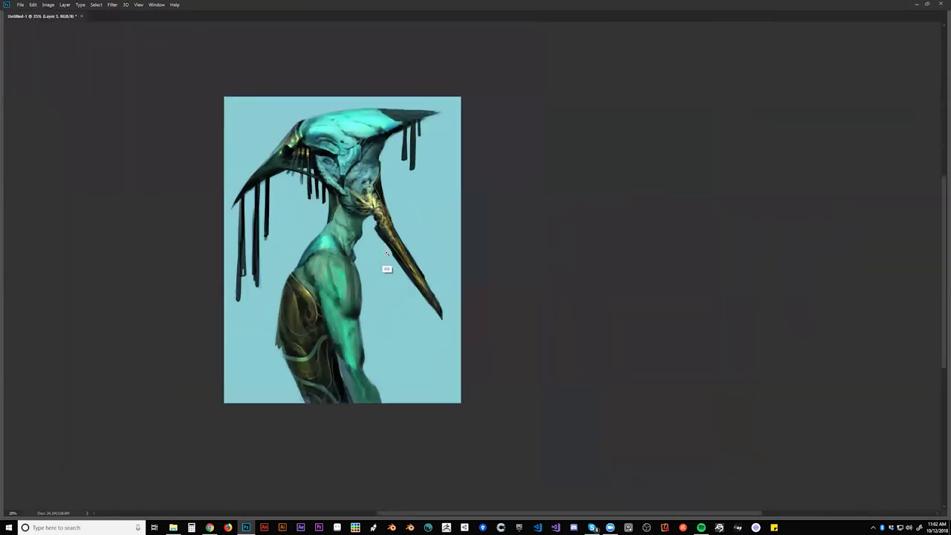
scroll(349, 211, up, 2)
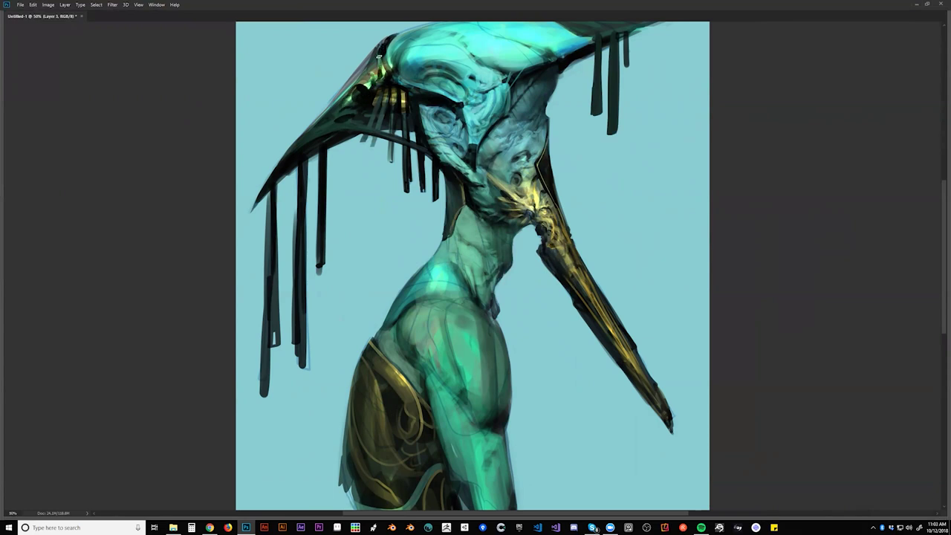
- Examine the whole figure's silhouette and lighting in mirrored and normal orientation
key(ctrl+minus)
key(ctrl+minus)
key(ctrl+minus)
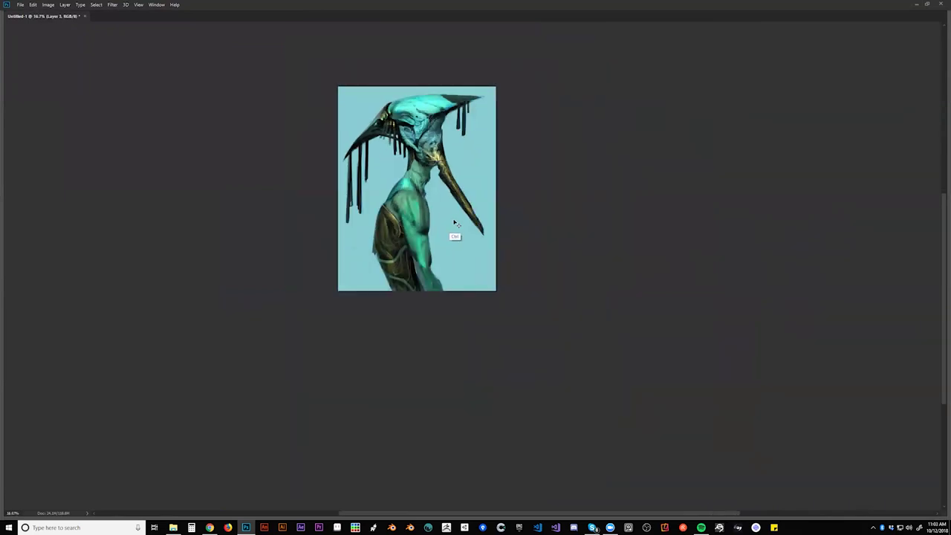
key(ctrl+shift+h)
key(ctrl+plus)
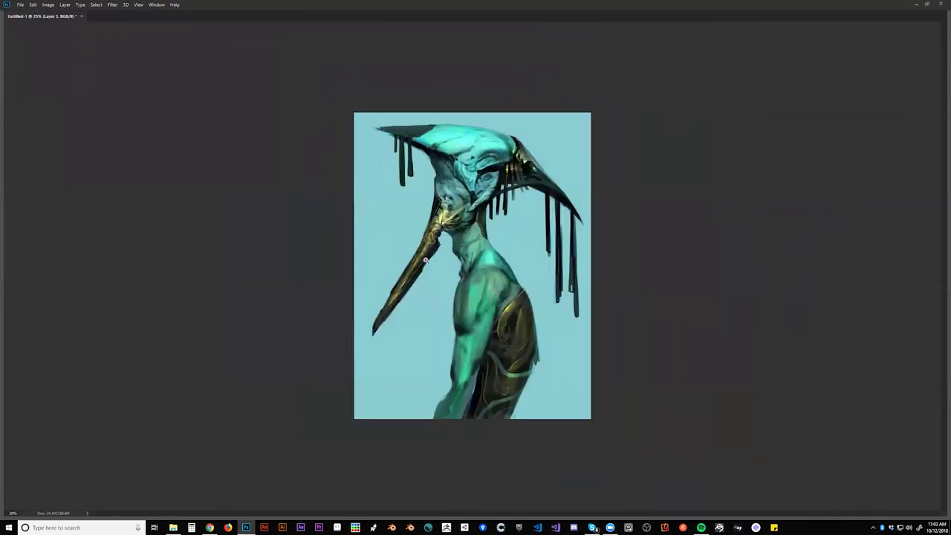
key(ctrl+plus)
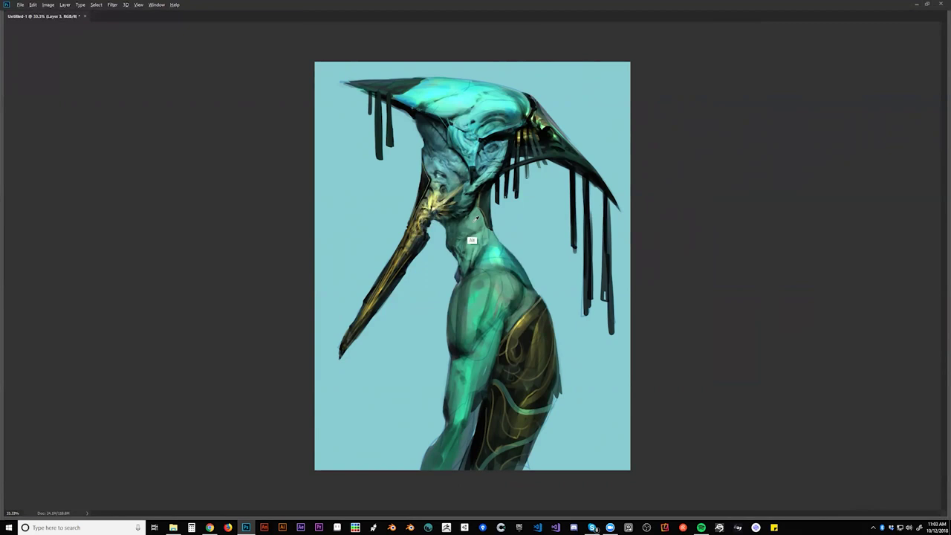
key(ctrl+alt)
key(ctrl+shift+h)
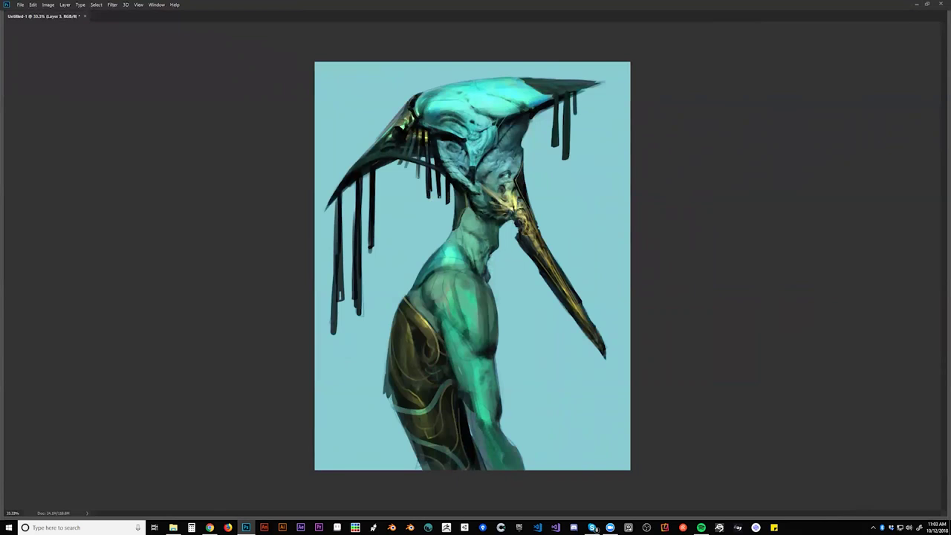
key(ctrl+minus)
key(ctrl+minus)
key(ctrl+minus)
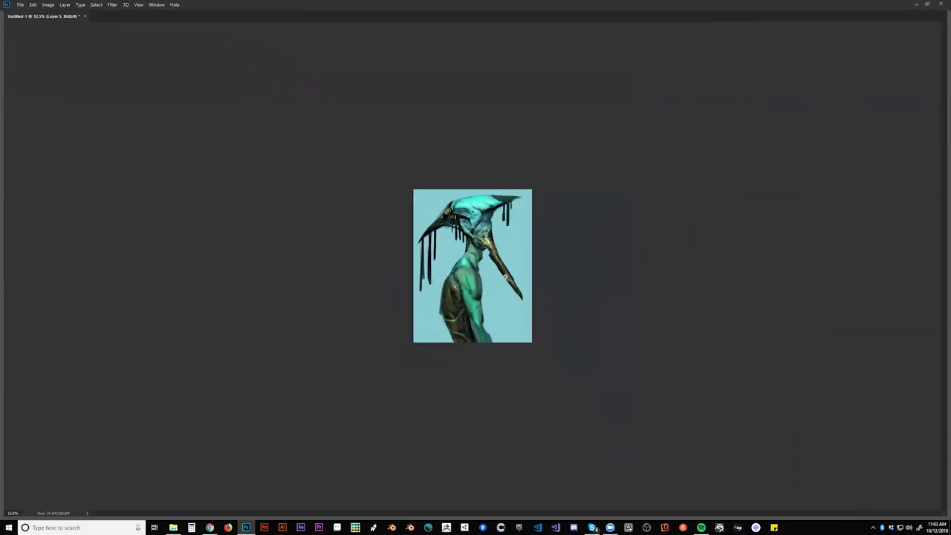
key(ctrl+plus)
key(ctrl+plus)
key(ctrl+plus)
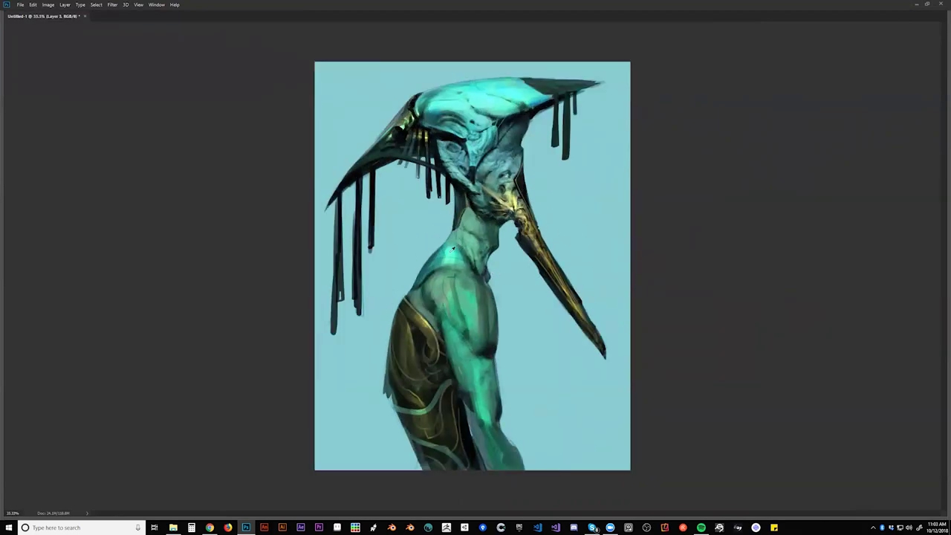
- Tone down the bright cyan highlight on the back of the shoulder with sampled greens, and flip the canvas horizontally
mouse_move(440, 257)
mouse_down()
mouse_move(422, 286)
mouse_move(437, 297)
mouse_up()
alt+click(430, 276)
alt+click(429, 268)
alt+click(487, 309)
alt+click(489, 312)
alt+click(491, 312)
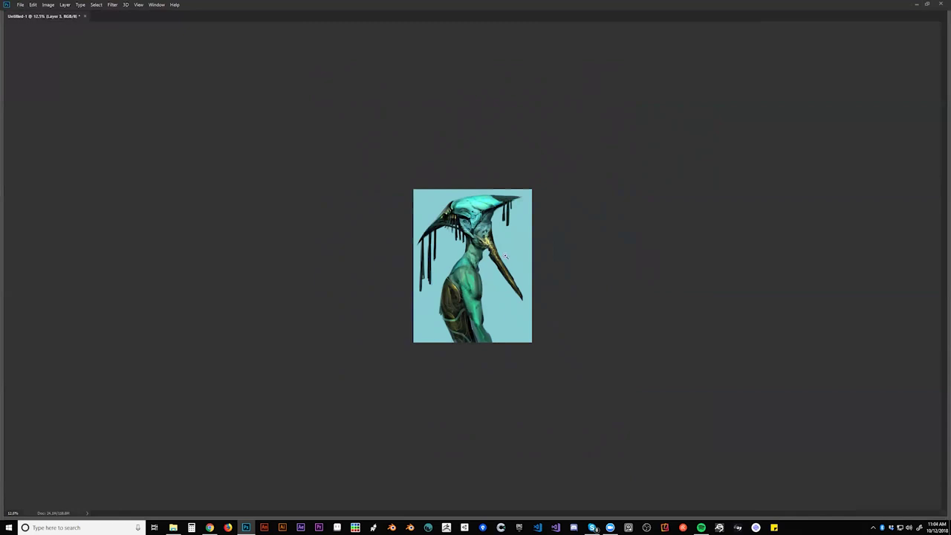
key(ctrl+plus)
key(ctrl+plus)
key(ctrl+plus)
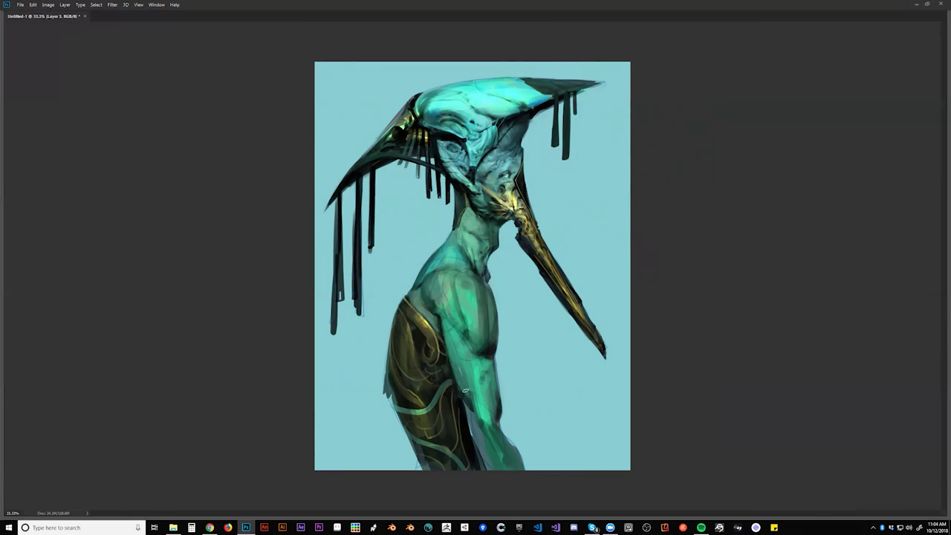
key(ctrl)
key(ctrl+f)
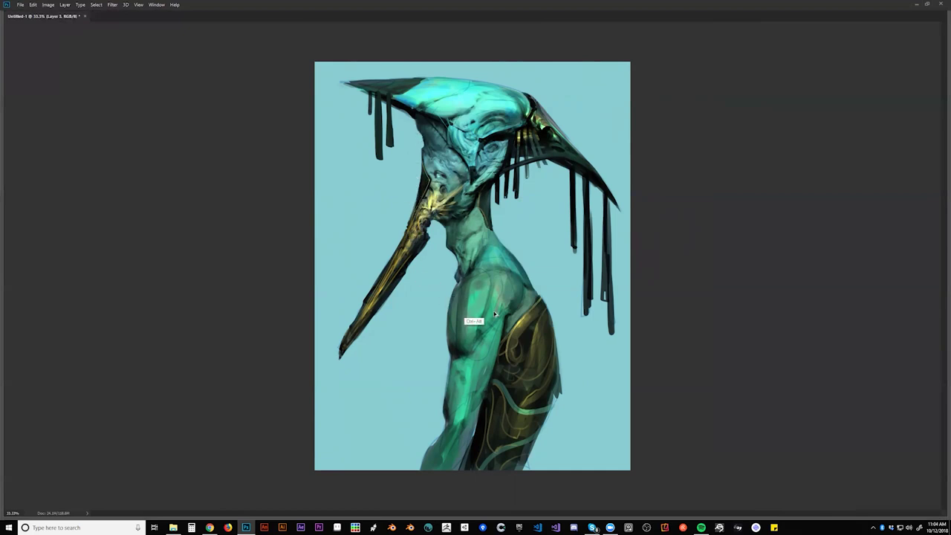
- Flip the canvas horizontally, paint a thin golden rim along the brow above the eye, and flip the canvas back
key(ctrl+shift+h)
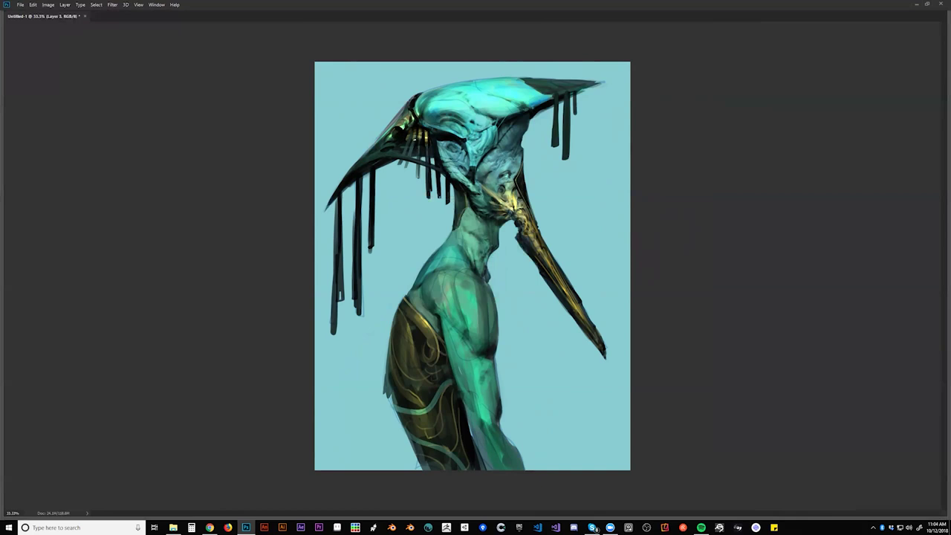
drag(411, 138, 415, 130)
key(ctrl+shift+h)
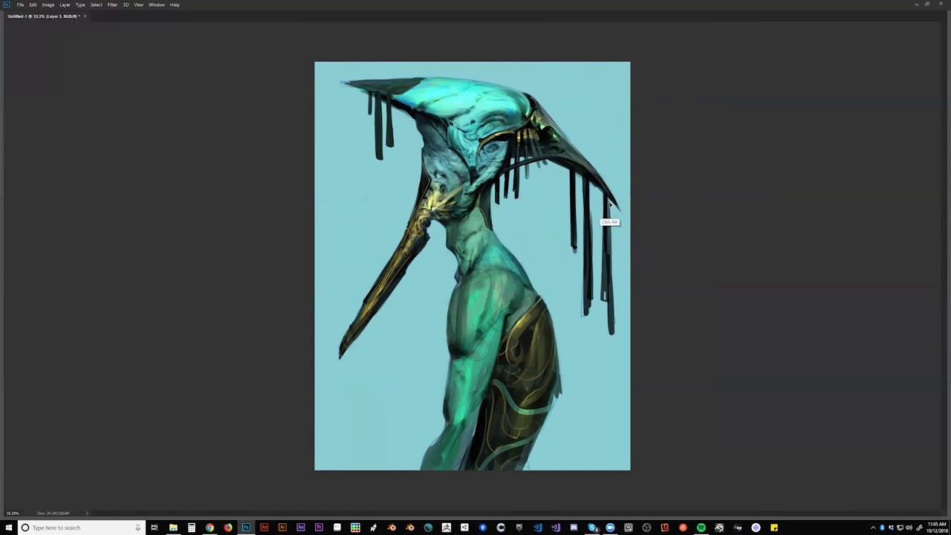
- Flip the canvas and repaint the dark strands hanging from the back of the crest with sampled dark tones
key(ctrl+shift+h)
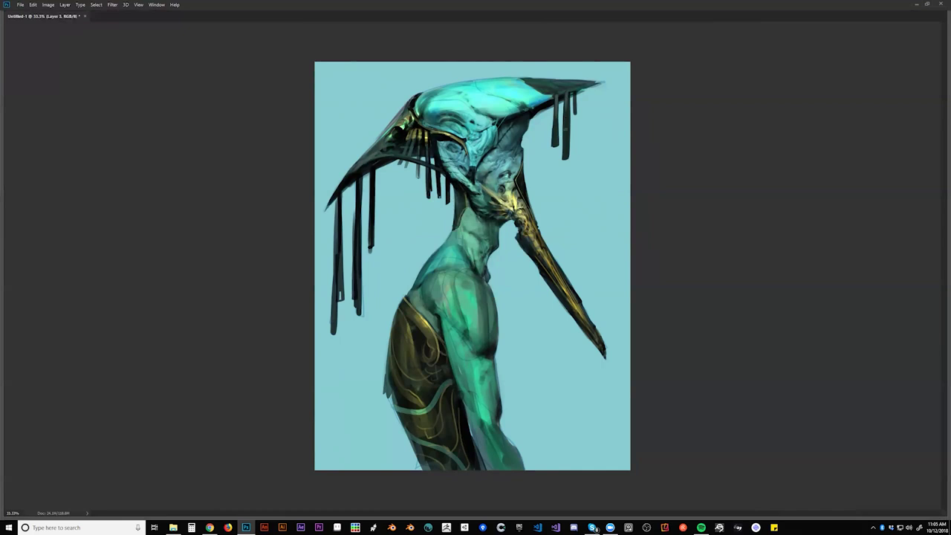
mouse_move(356, 173)
mouse_down()
mouse_move(359, 208)
mouse_move(338, 224)
mouse_up()
alt+click(374, 180)
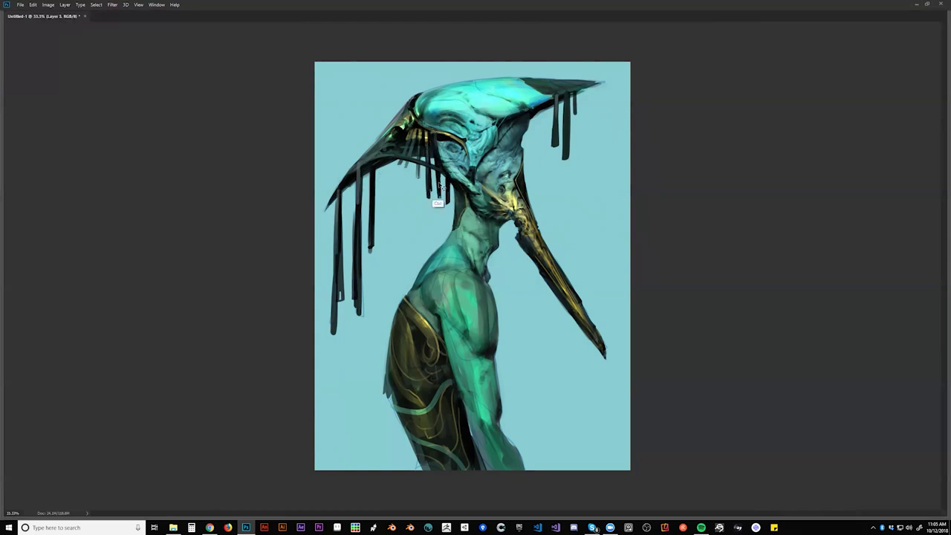
drag(435, 142, 438, 193)
drag(427, 143, 429, 197)
drag(420, 145, 417, 179)
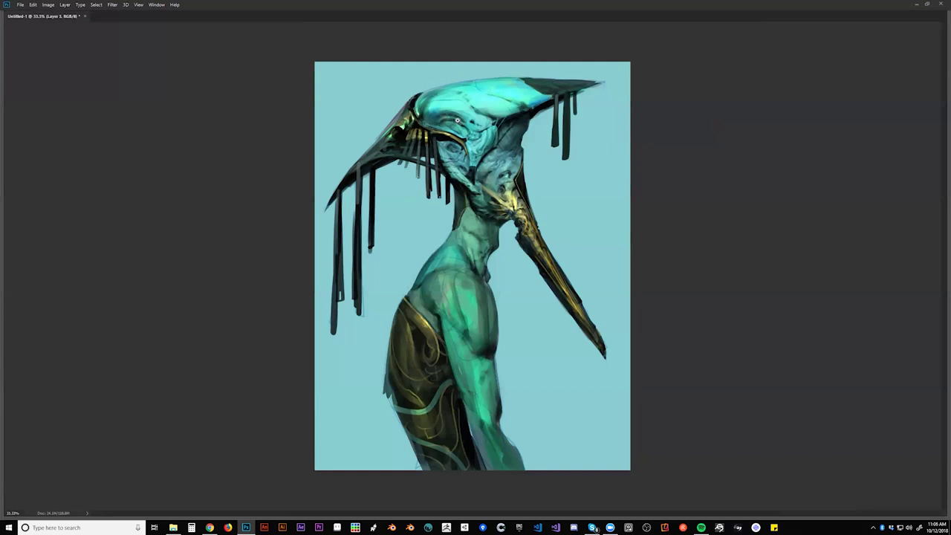
- Refine the folds and turquoise highlights on the dome of the head, checking the canvas in both orientations
click(456, 119)
key(ctrl+shift+h)
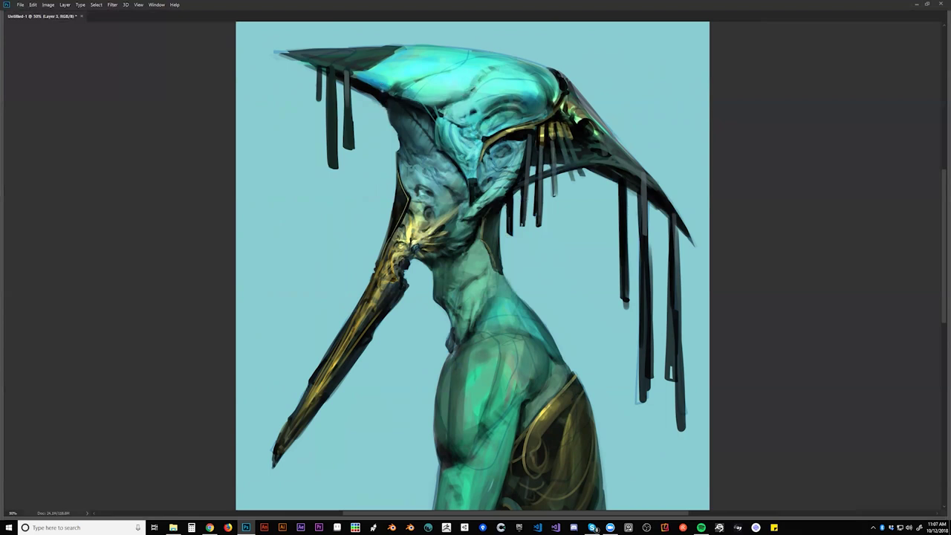
drag(417, 92, 429, 101)
key(ctrl+shift+h)
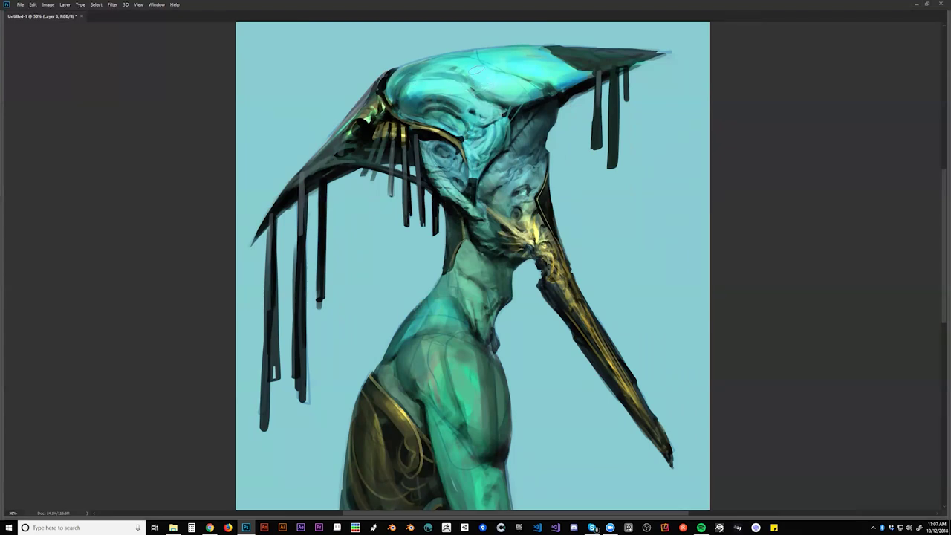
alt+click(425, 63)
alt+click(425, 61)
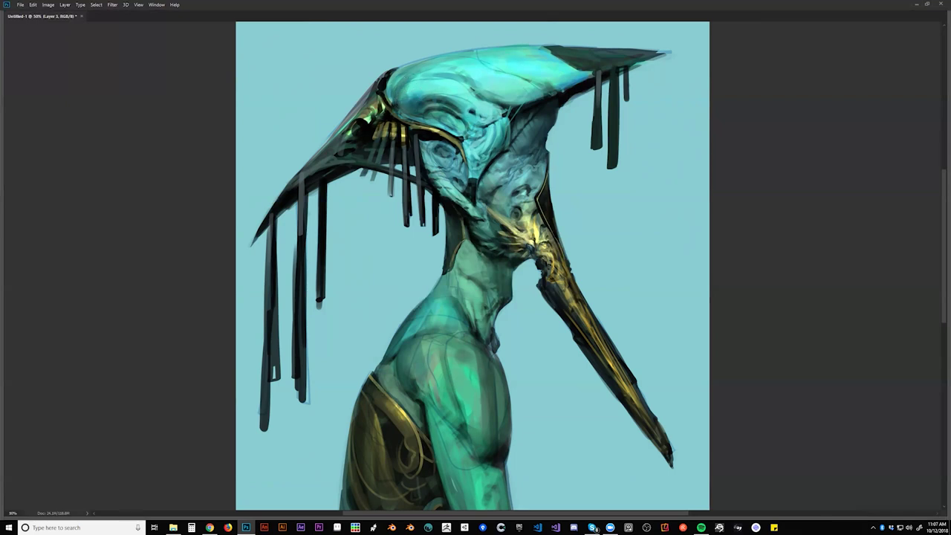
- Flip the canvas, paint dark collar-like edges across the neck below the jaw, and flip the canvas back
alt+click(481, 140)
alt+click(481, 141)
alt+click(480, 141)
key(ctrl+shift+h)
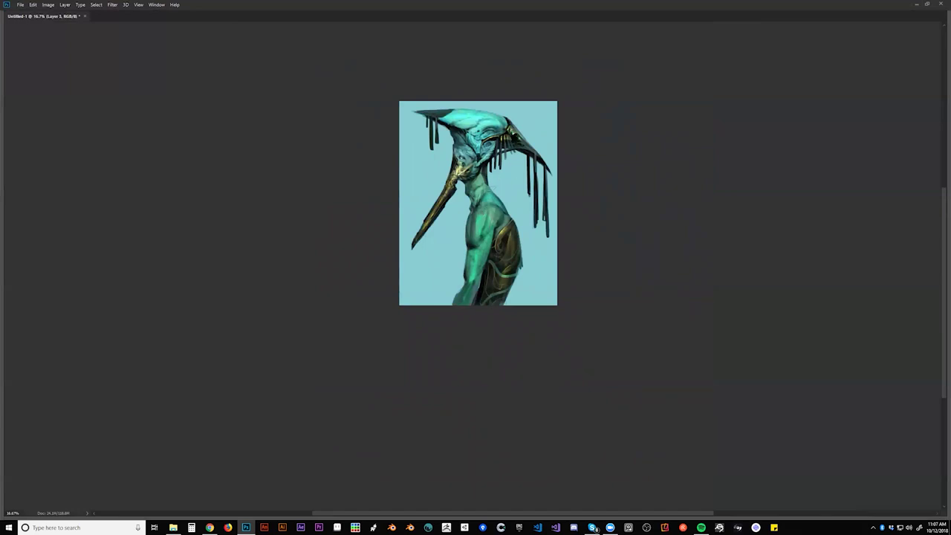
scroll(491, 190, up, 2)
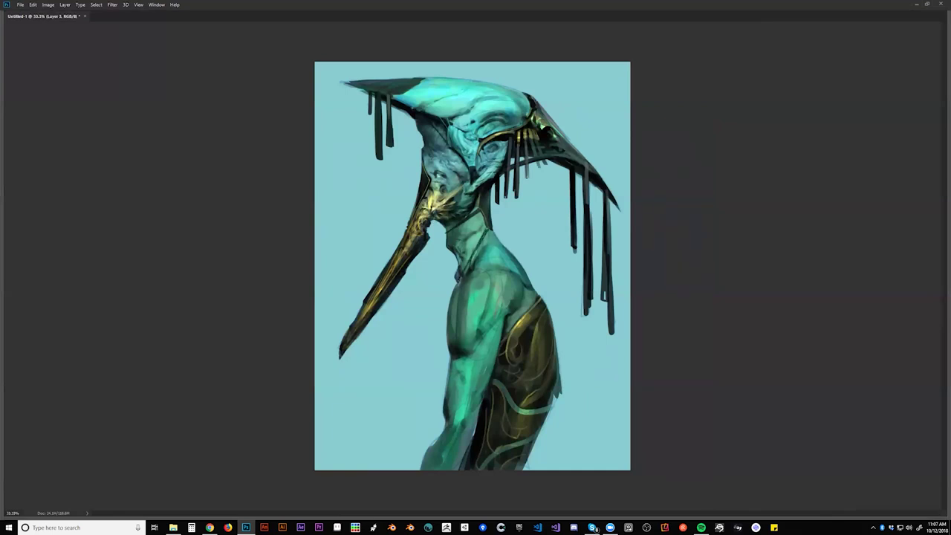
key(ctrl+minus)
key(ctrl+minus)
key(ctrl+shift+h)
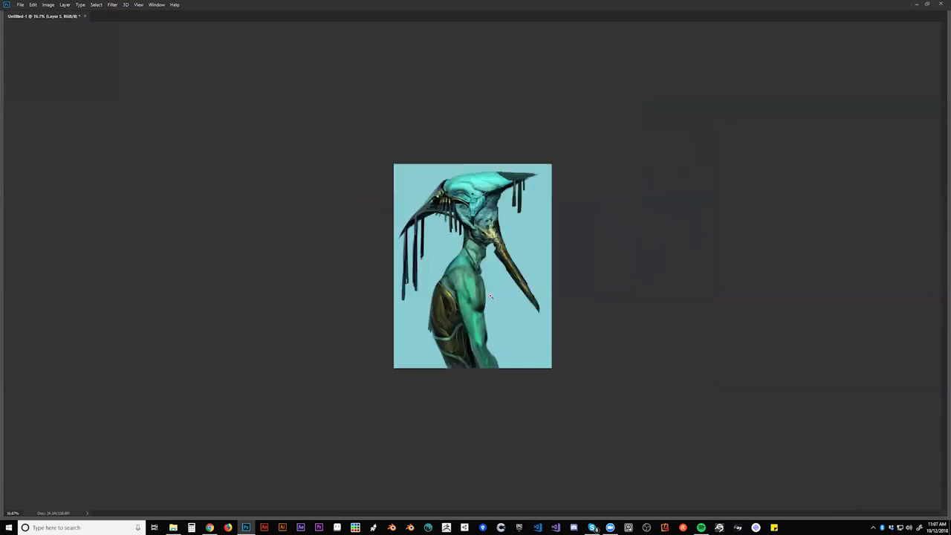
- Add a new blank layer above the existing layers
key(ctrl+plus)
key(ctrl+plus)
key(ctrl+plus)
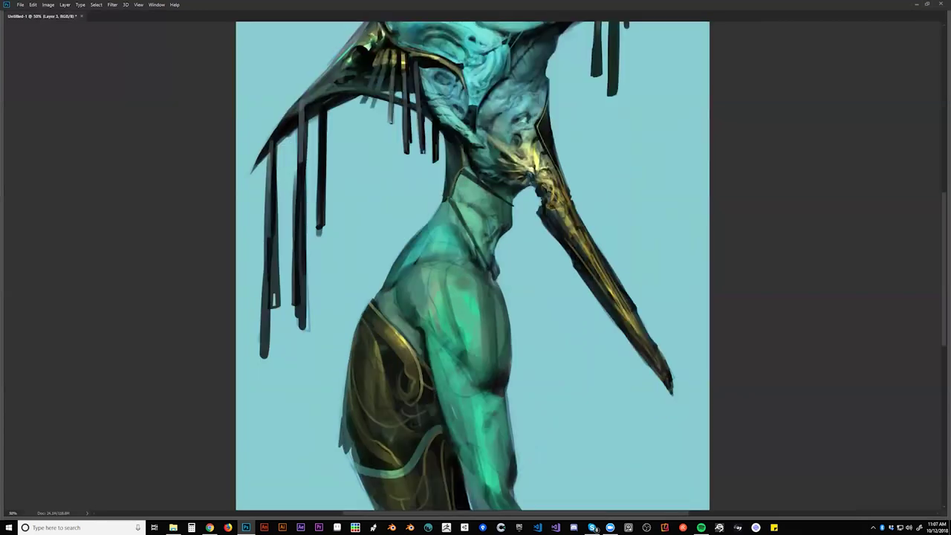
key(ctrl+minus)
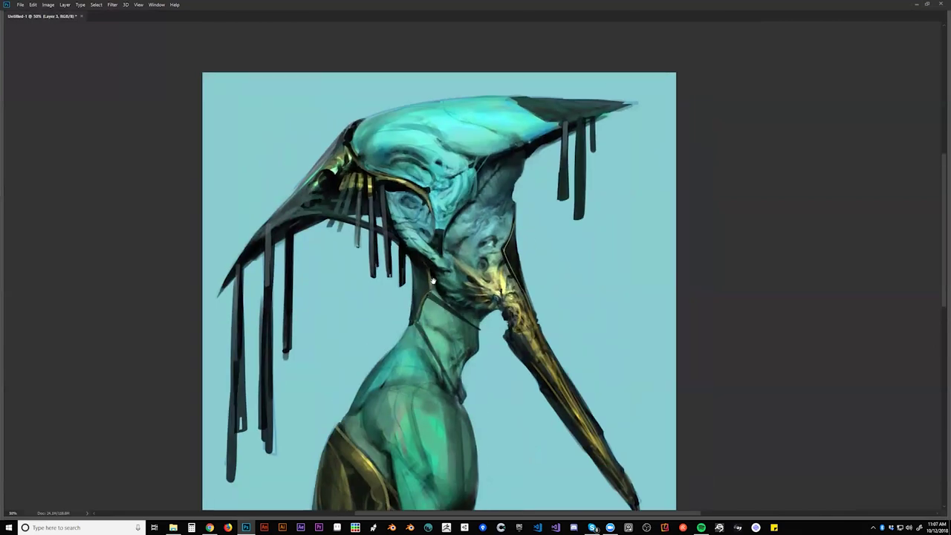
key(Tab)
key(ctrl+shift+alt+n)
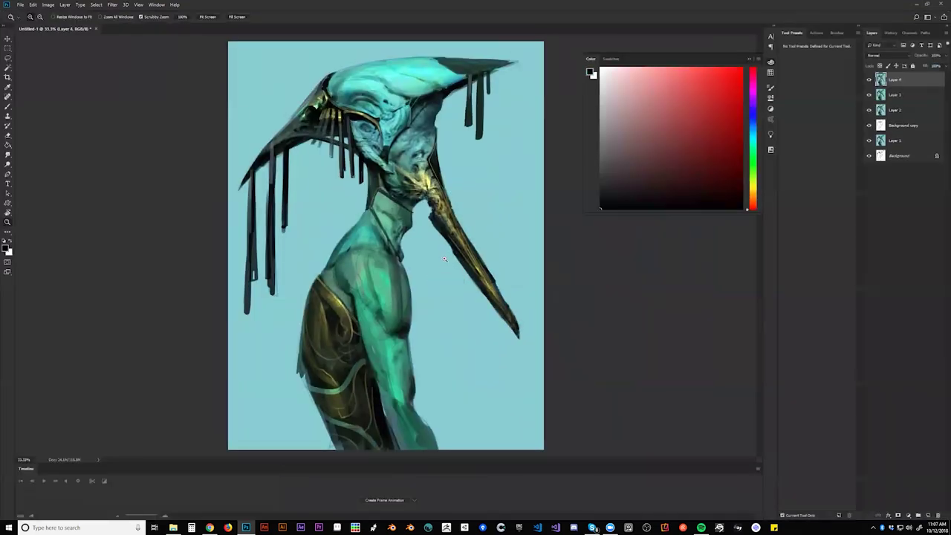
key(Tab)
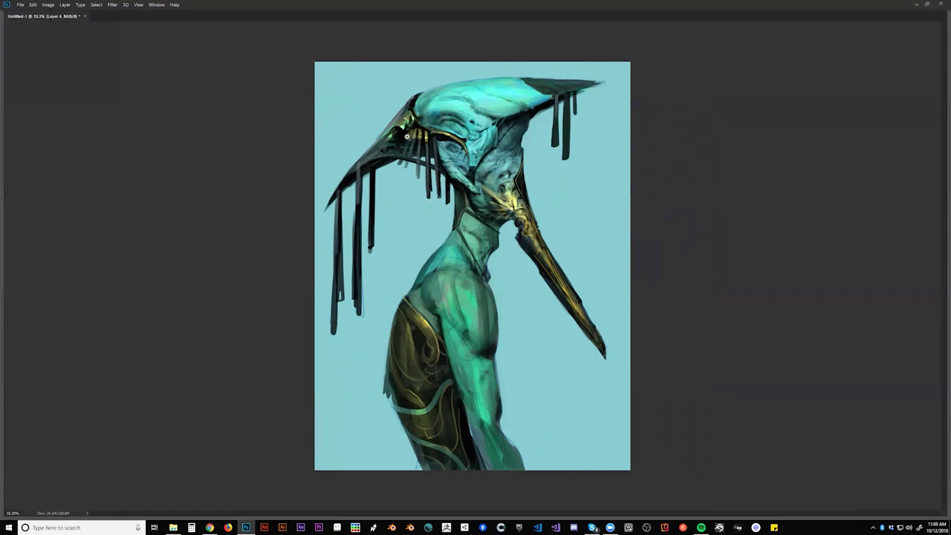
- Examine the whole figure and the head in mirrored and normal orientation
key(ctrl+plus)
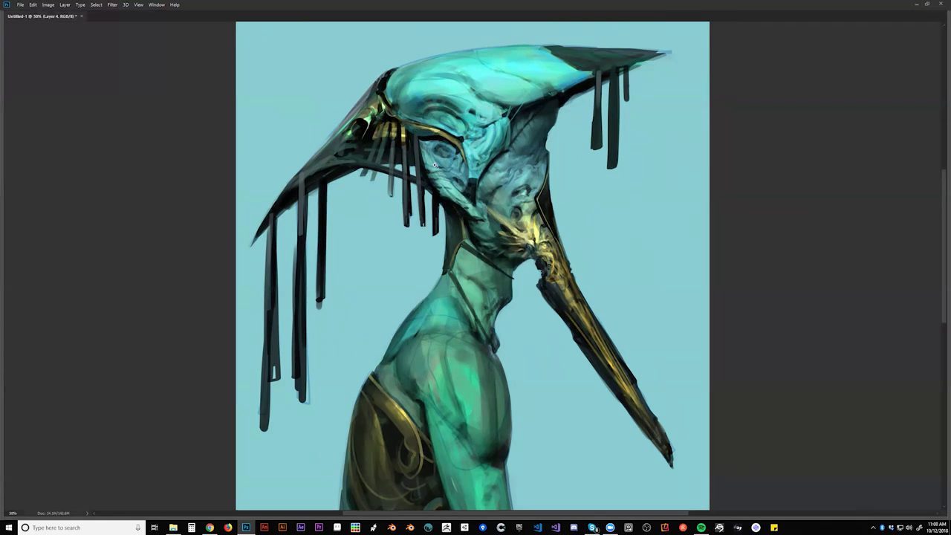
scroll(435, 166, down, 3)
key(ctrl+alt+f)
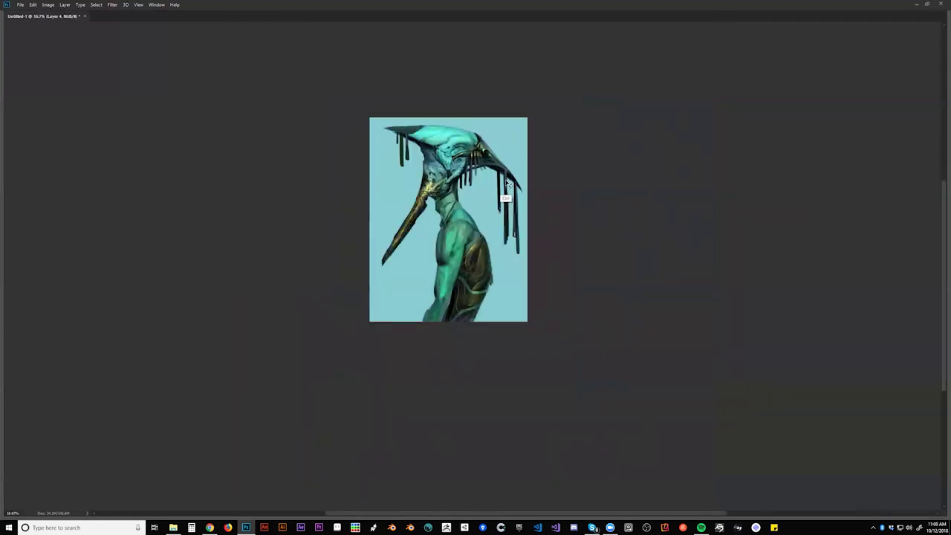
key(ctrl+alt+f)
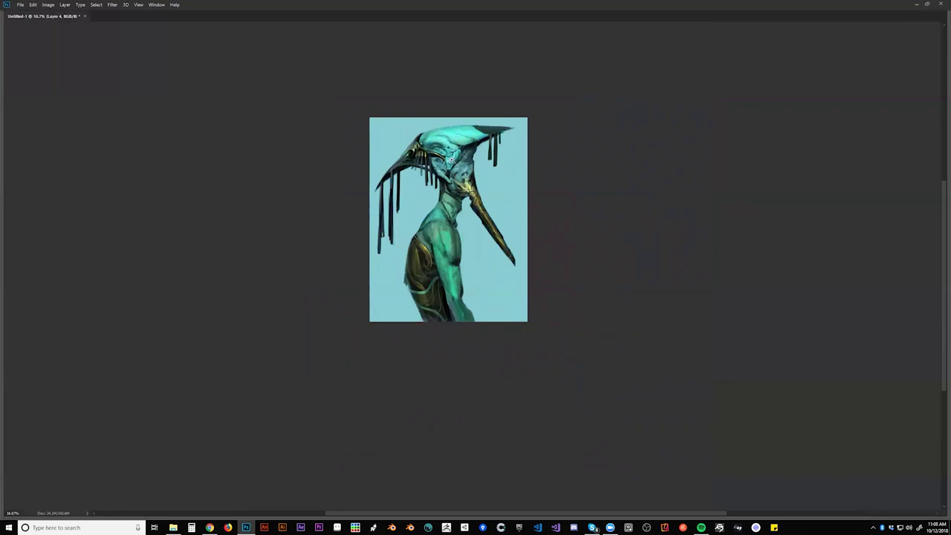
scroll(454, 188, up, 1)
scroll(454, 187, up, 1)
key(ctrl+alt+h)
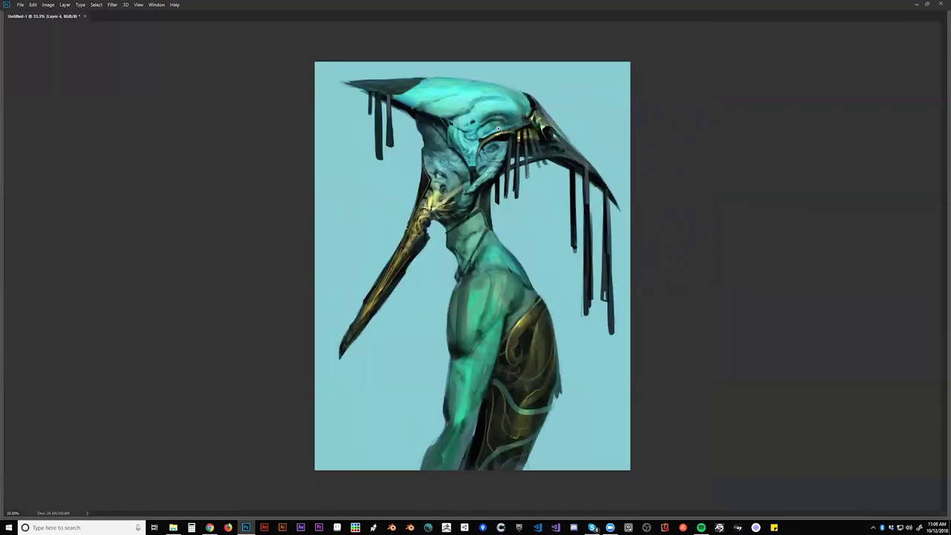
scroll(517, 133, up, 1)
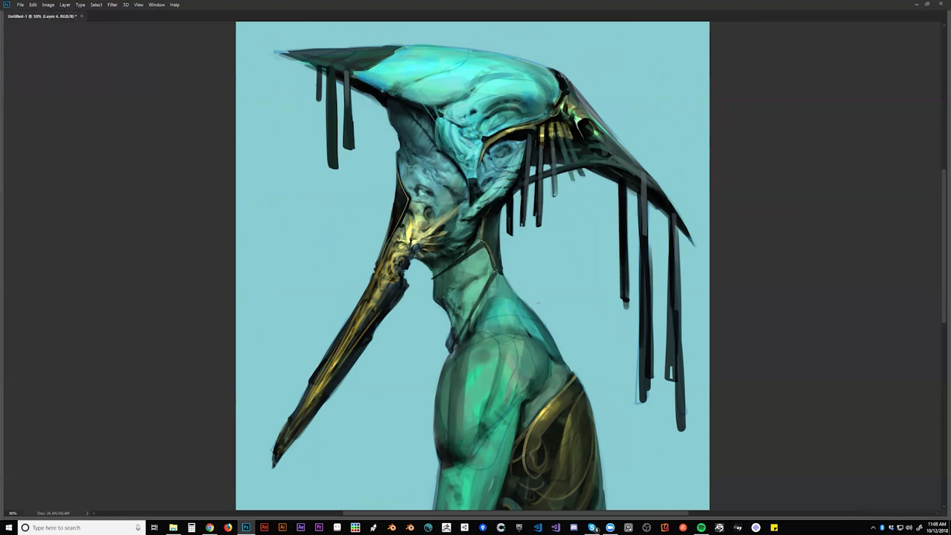
- Flip the canvas, clean up and sharpen the crest's dark front tip, enlarge the brush, and flip the canvas again
key(ctrl+f)
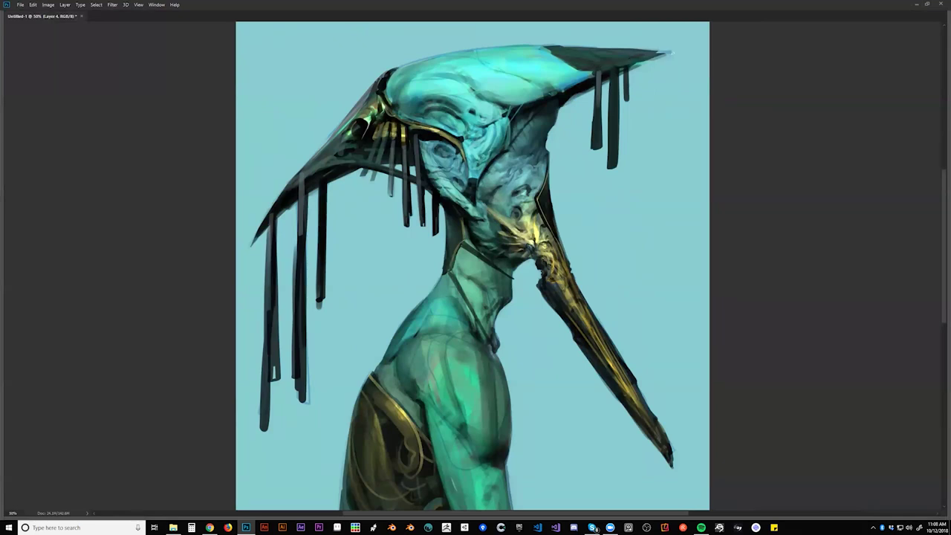
mouse_move(657, 53)
mouse_down()
mouse_move(676, 52)
mouse_move(632, 67)
mouse_up()
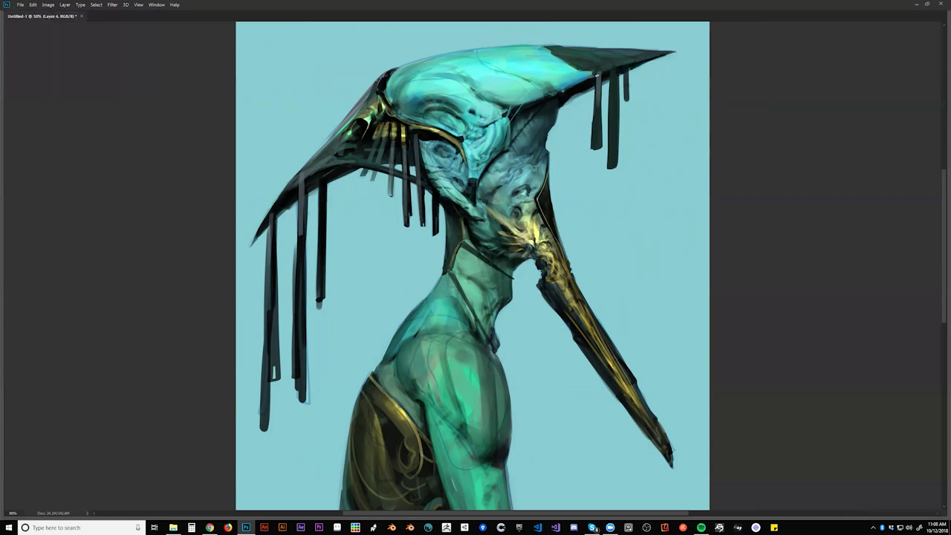
key(])
key(])
key(])
key(])
key(])
key(])
key(ctrl+shift+h)
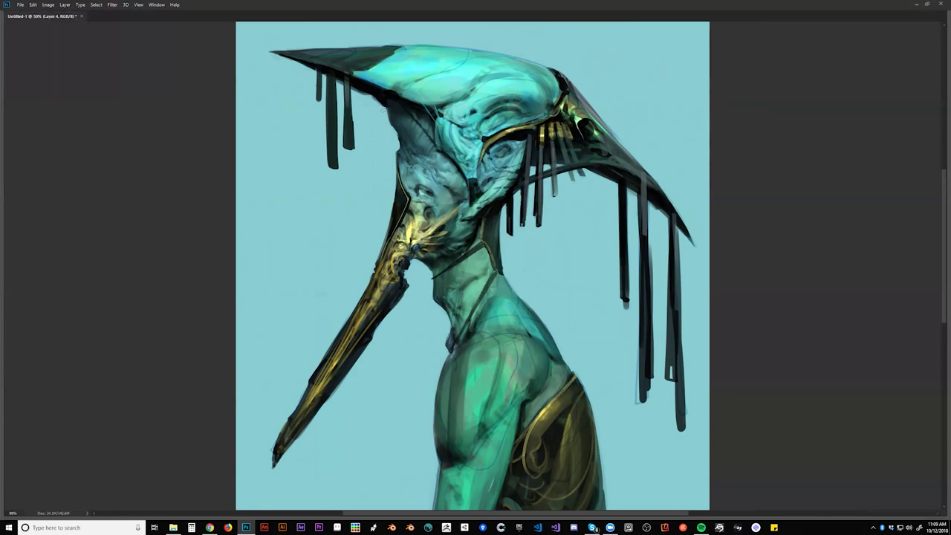
- Flip the canvas and smooth the green shading along the inner upper arm down to the elbow
key(ctrl+shift+h)
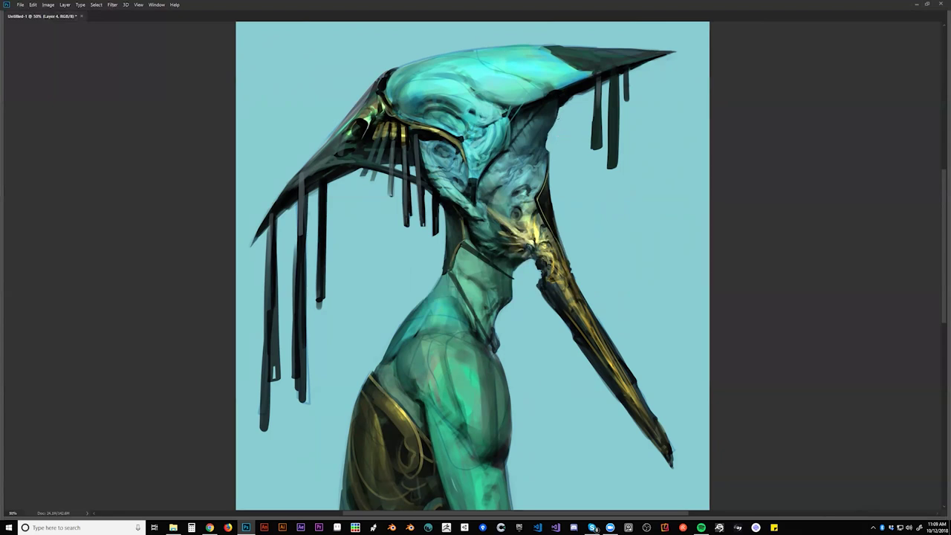
alt+click(560, 168)
alt+click(562, 171)
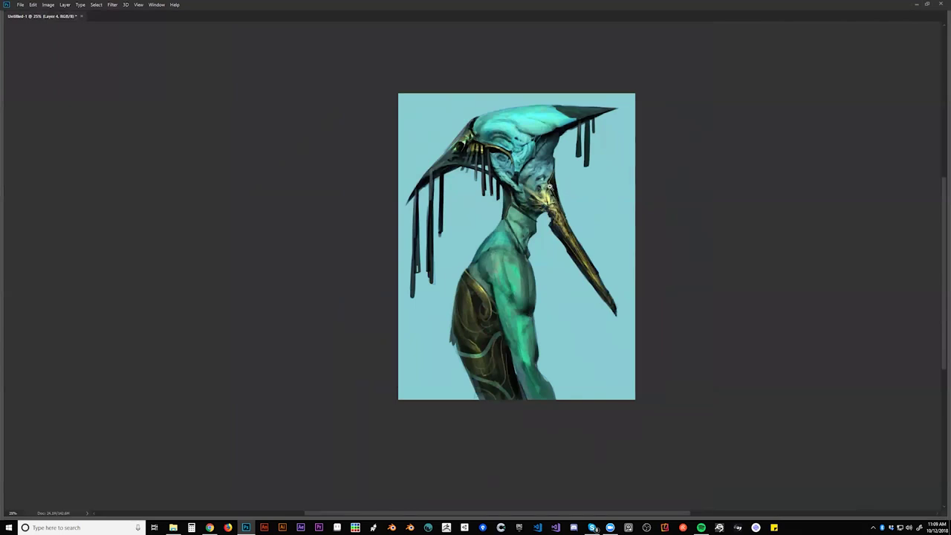
scroll(551, 190, up, 1)
ctrl+click(549, 195)
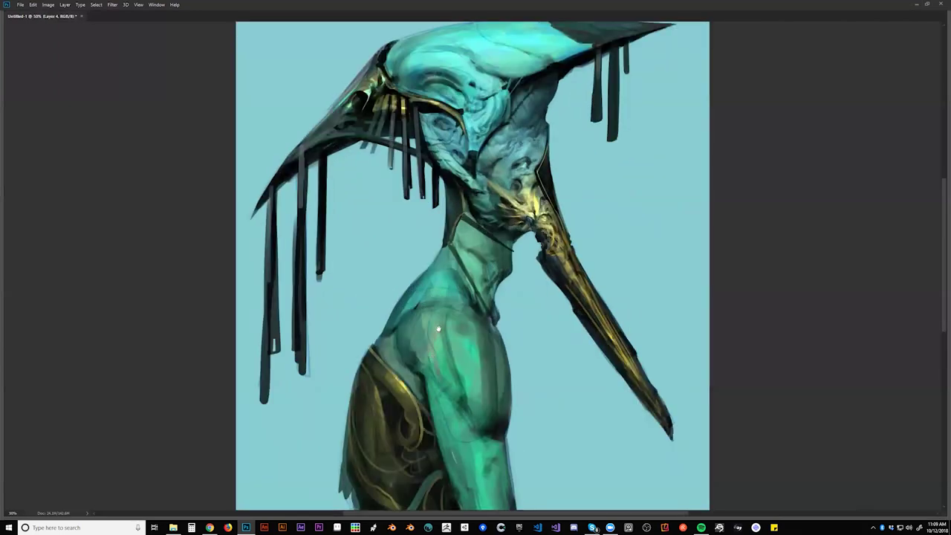
drag(421, 362, 463, 210)
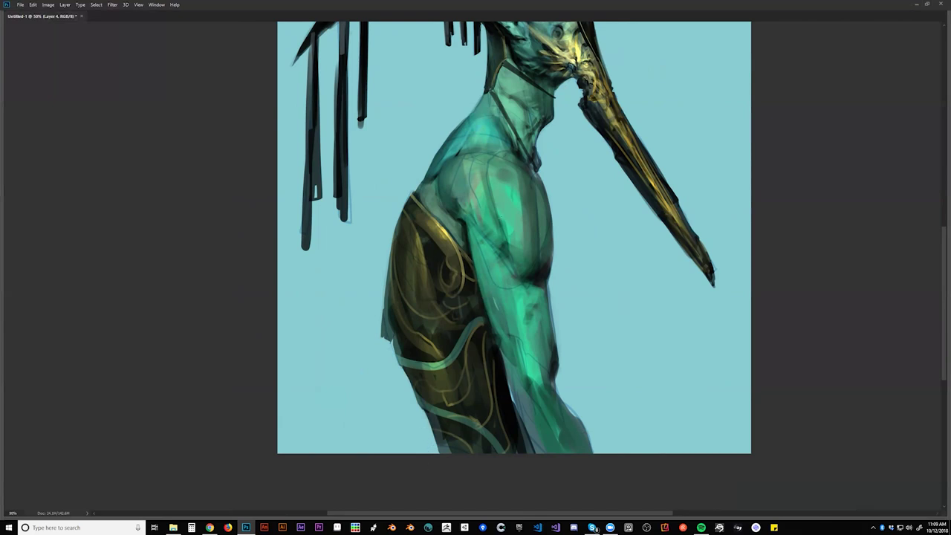
drag(505, 263, 482, 233)
drag(500, 300, 505, 315)
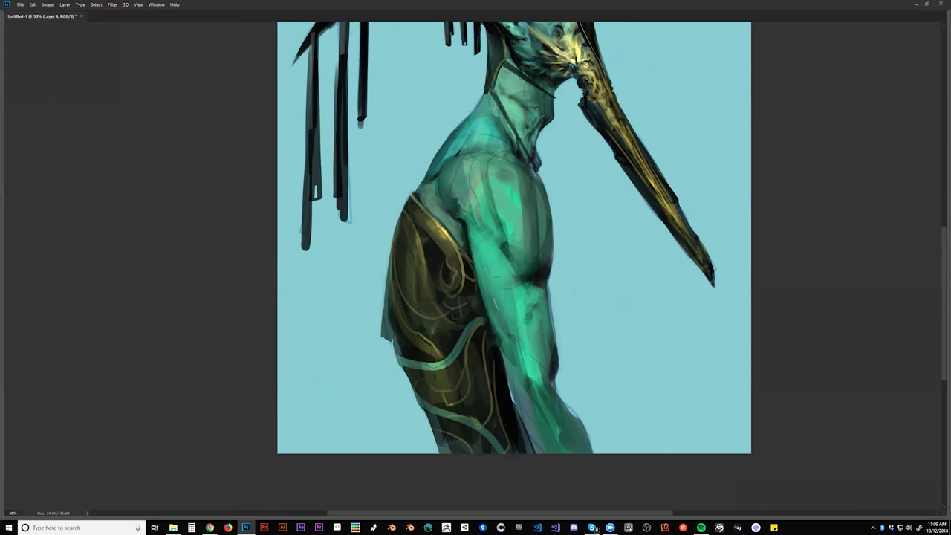
mouse_move(476, 237)
mouse_down()
mouse_move(505, 335)
mouse_move(515, 334)
mouse_up()
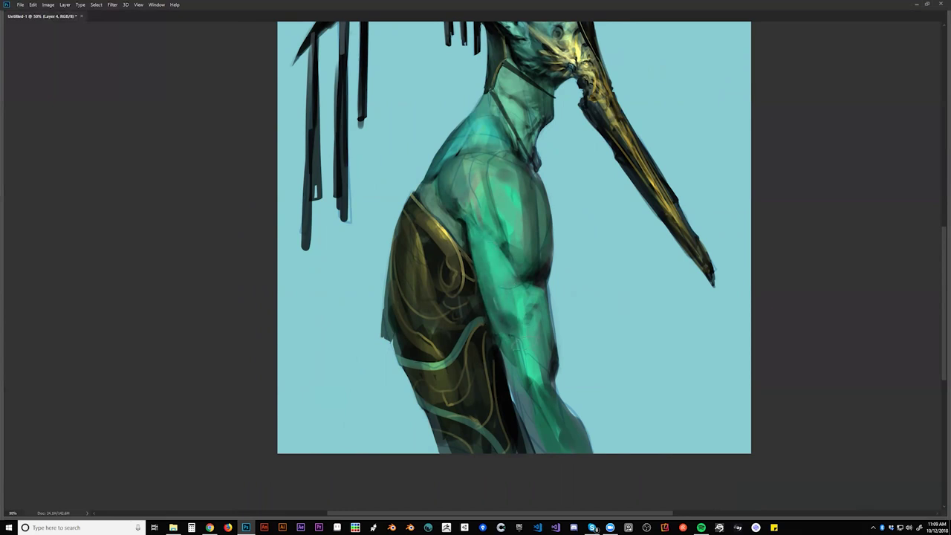
- Check the figure mirrored and refine the face shading just above the golden beak base
alt+click(530, 334)
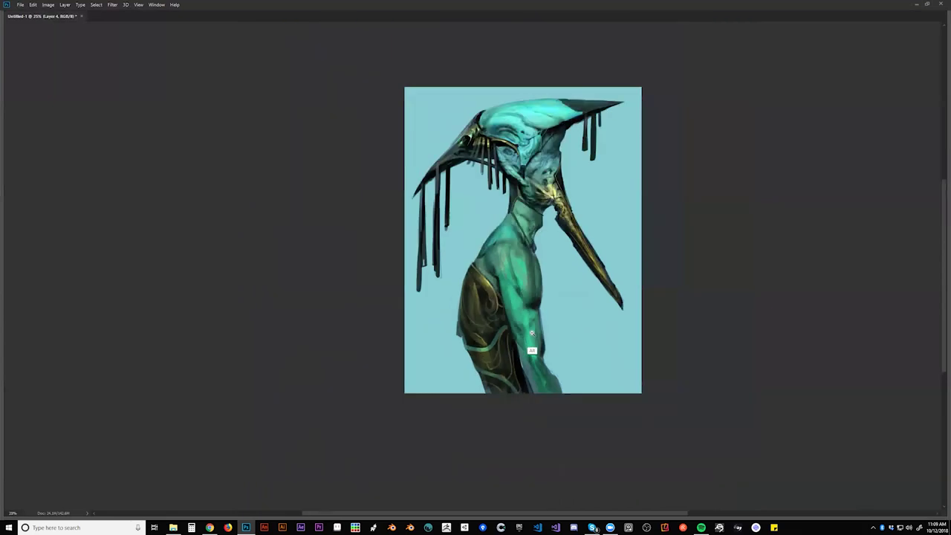
key(ctrl+f)
ctrl+click(503, 265)
key(ctrl+plus)
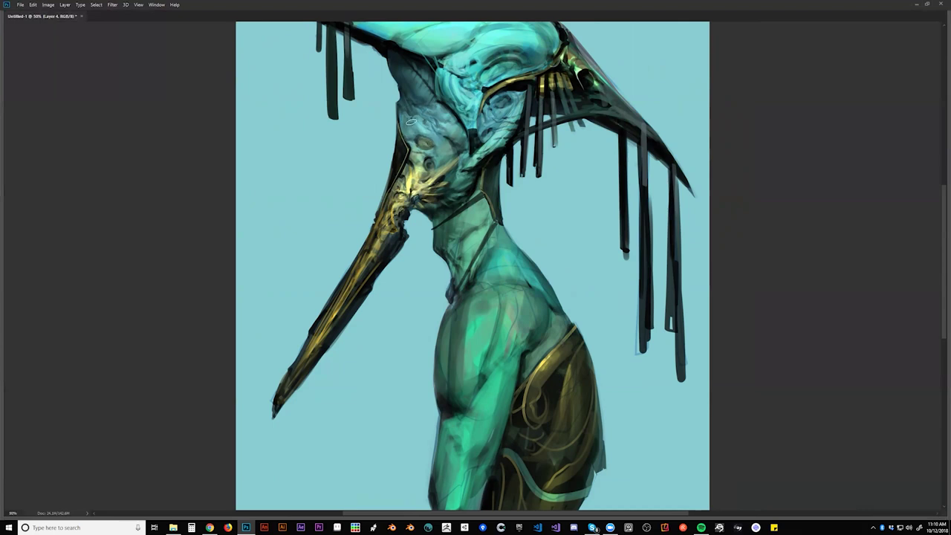
key(ctrl+f)
drag(523, 138, 521, 145)
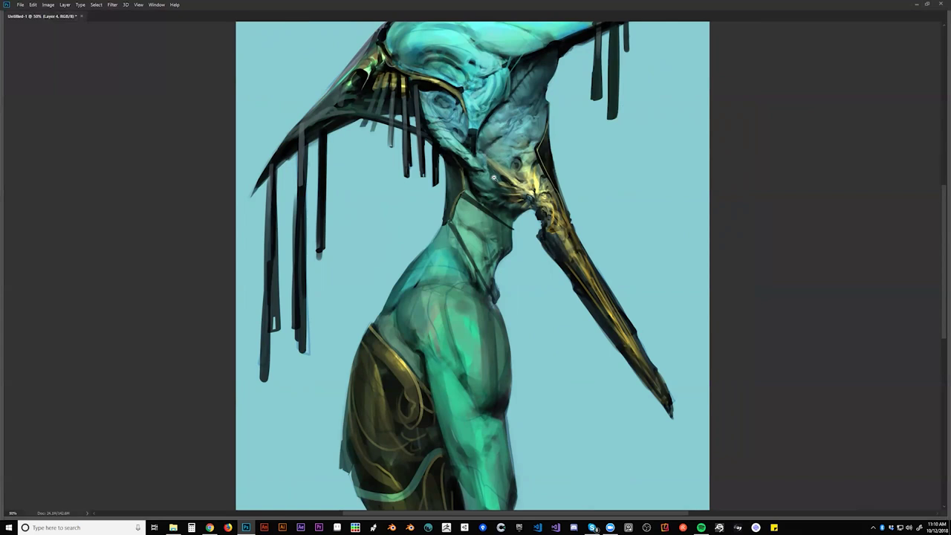
- Repaint the fold along the jaw with lighter turquoise strokes running toward the beak base
key(ctrl+minus)
key(ctrl+minus)
key(ctrl+plus)
key(ctrl+plus)
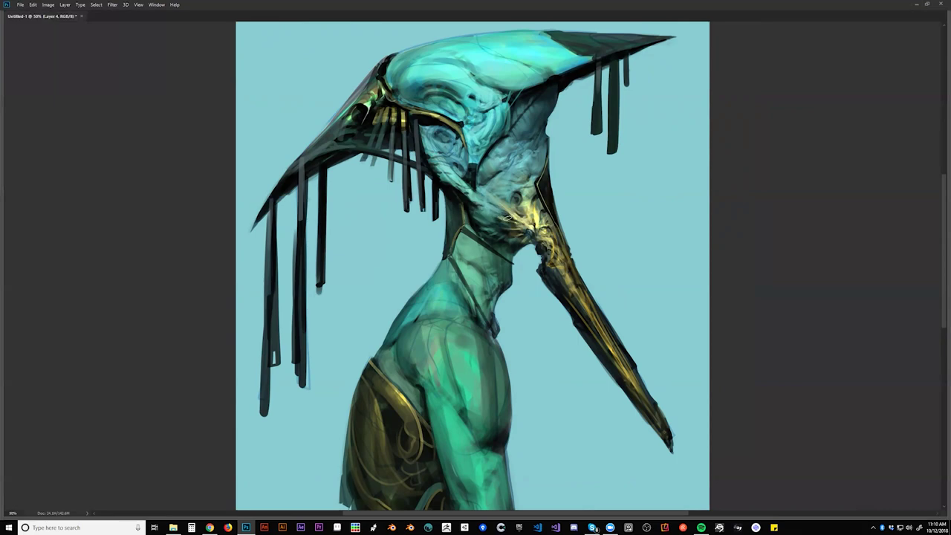
alt+click(526, 232)
alt+click(526, 235)
alt+click(528, 236)
- Flip the canvas horizontally and touch up the golden base of the beak with a warm accent
key(ctrl+shift+h)
ctrl+click(520, 235)
ctrl+click(520, 234)
ctrl+click(520, 234)
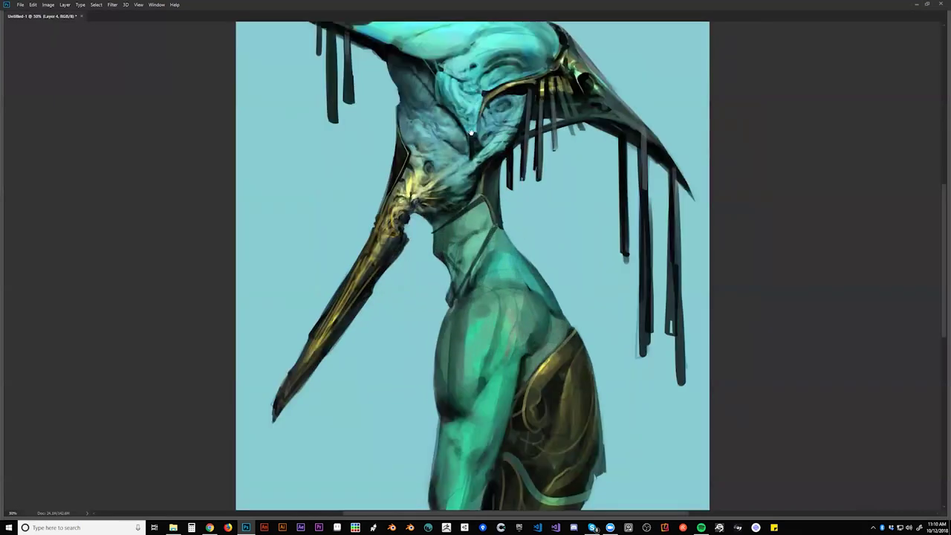
drag(459, 104, 503, 177)
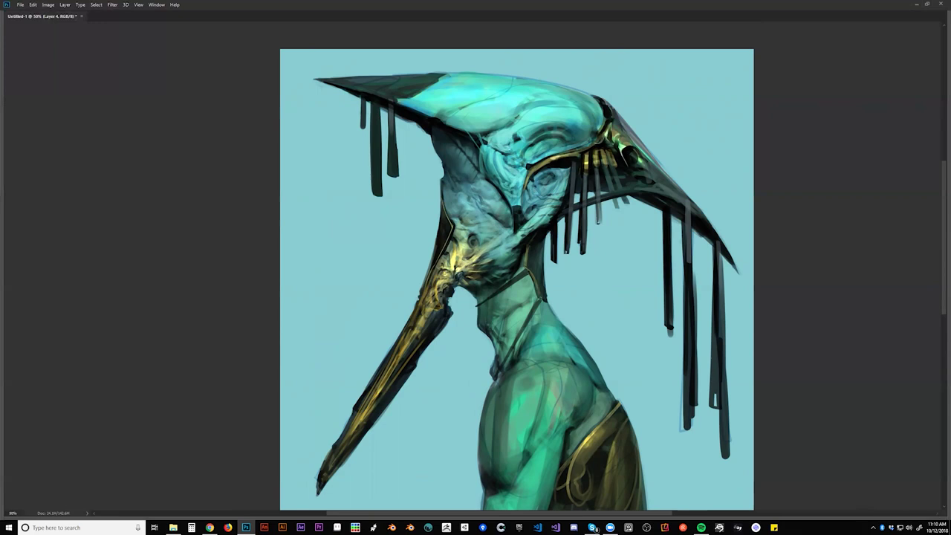
- Flip the canvas horizontally to examine the whole figure, cheek folds and golden beak base in mirror view, and flip it back
alt+click(528, 173)
alt+click(528, 177)
key(ctrl+shift+h)
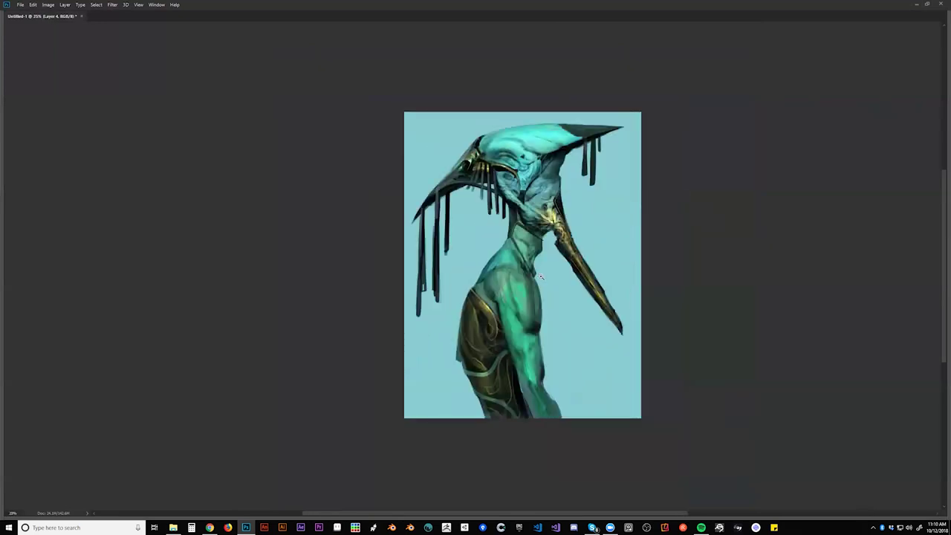
scroll(527, 237, up, 2)
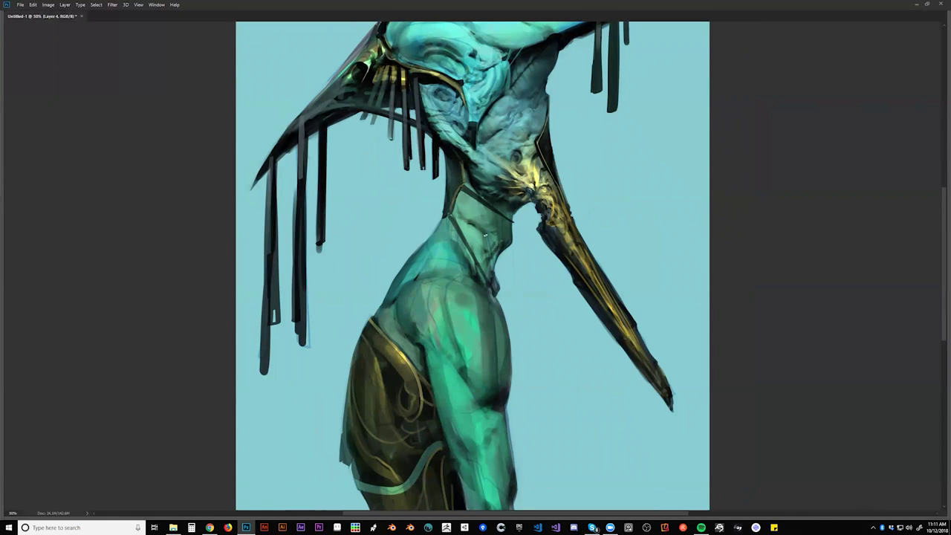
scroll(490, 245, down, 2)
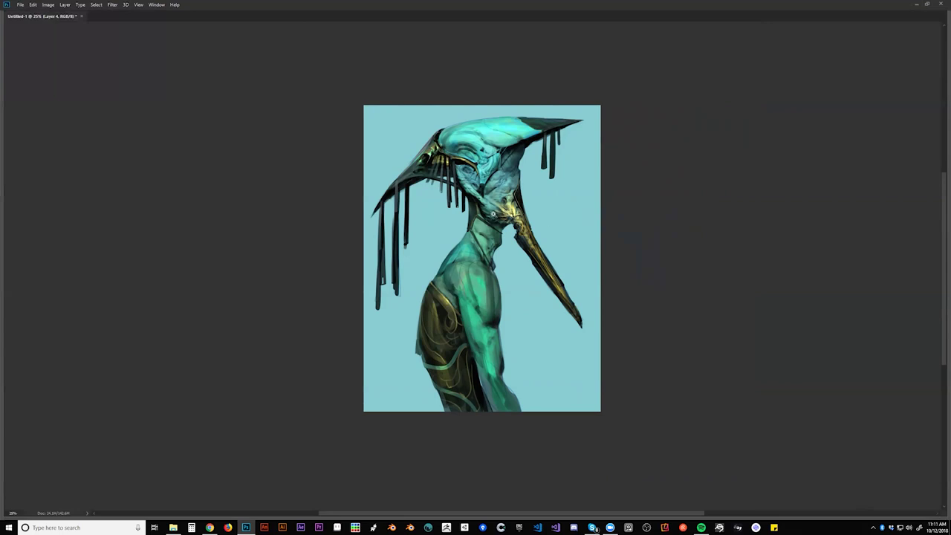
click(500, 203)
click(501, 202)
click(508, 190)
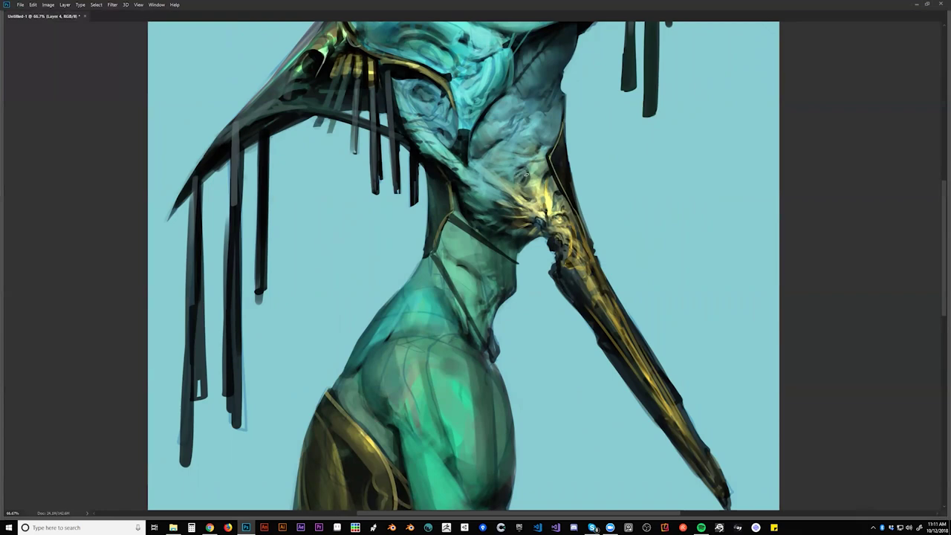
scroll(524, 225, down, 3)
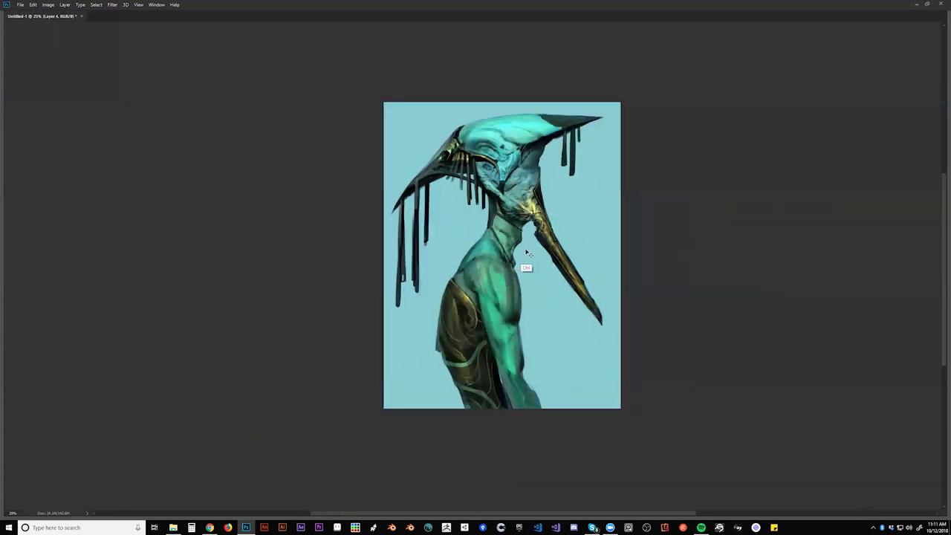
key(ctrl+shift+h)
scroll(531, 224, up, 2)
- Brighten the folded cheek above the golden beak base with pale blue highlights
key(Tab)
key(Tab)
key(Tab)
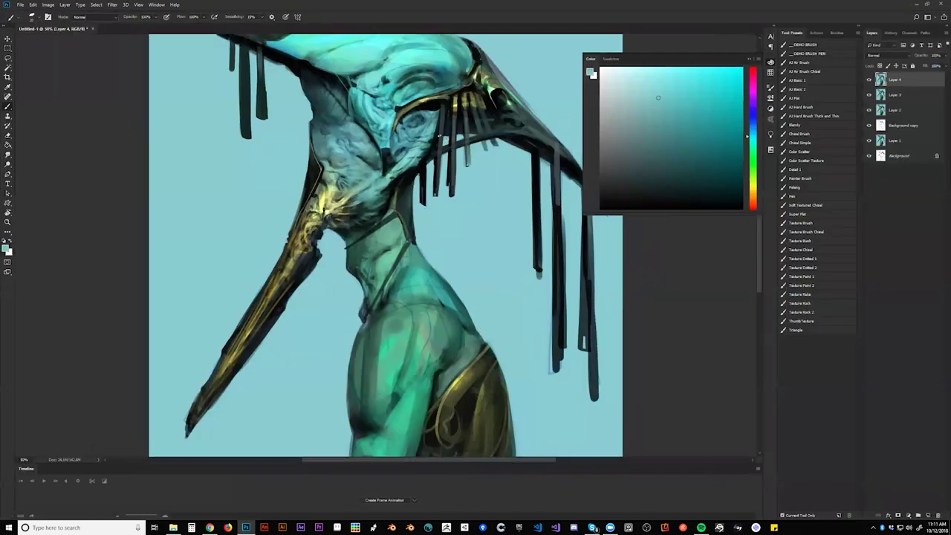
key(Tab)
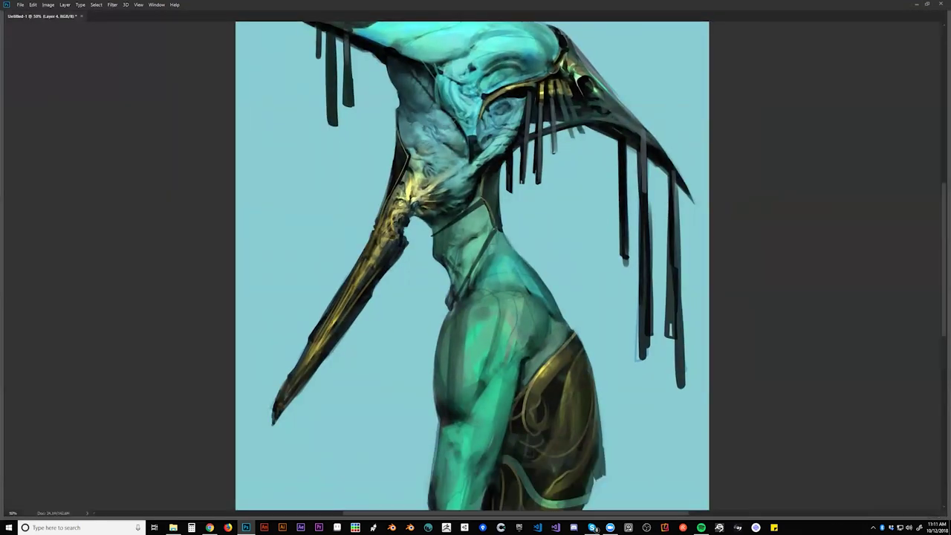
mouse_move(444, 112)
mouse_down()
mouse_move(428, 169)
mouse_move(419, 156)
mouse_move(440, 110)
mouse_move(450, 179)
mouse_move(460, 134)
mouse_move(431, 131)
mouse_move(511, 125)
mouse_up()
key(ctrl+z)
key(ctrl+z)
mouse_move(468, 154)
mouse_down()
mouse_move(466, 172)
mouse_move(434, 137)
mouse_move(491, 147)
mouse_move(470, 191)
mouse_move(451, 141)
mouse_up()
- Try brightening the neck below the collar with light green highlights, and undo those strokes
drag(483, 267, 472, 225)
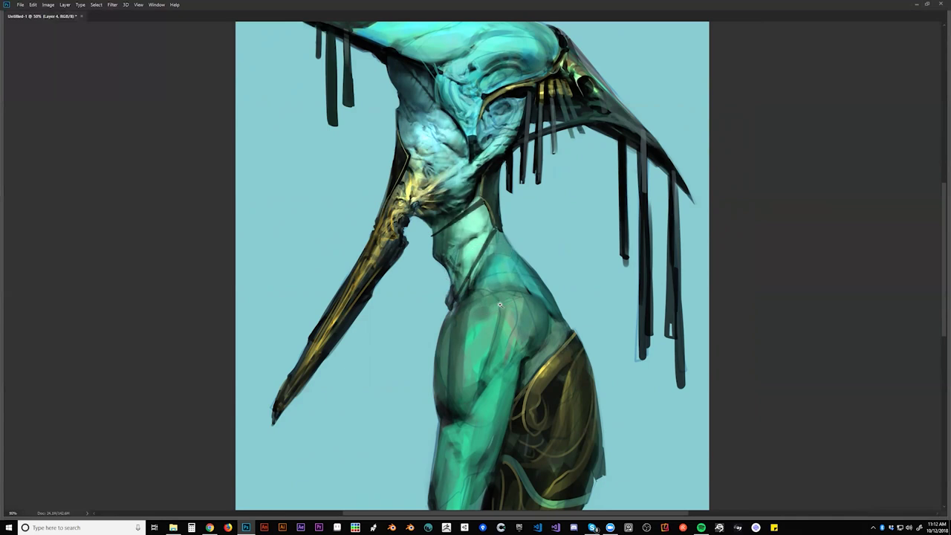
scroll(506, 313, down, 3)
key(ctrl+alt+z)
key(ctrl+alt+z)
key(ctrl+alt+z)
key(ctrl+alt+z)
key(ctrl+alt+z)
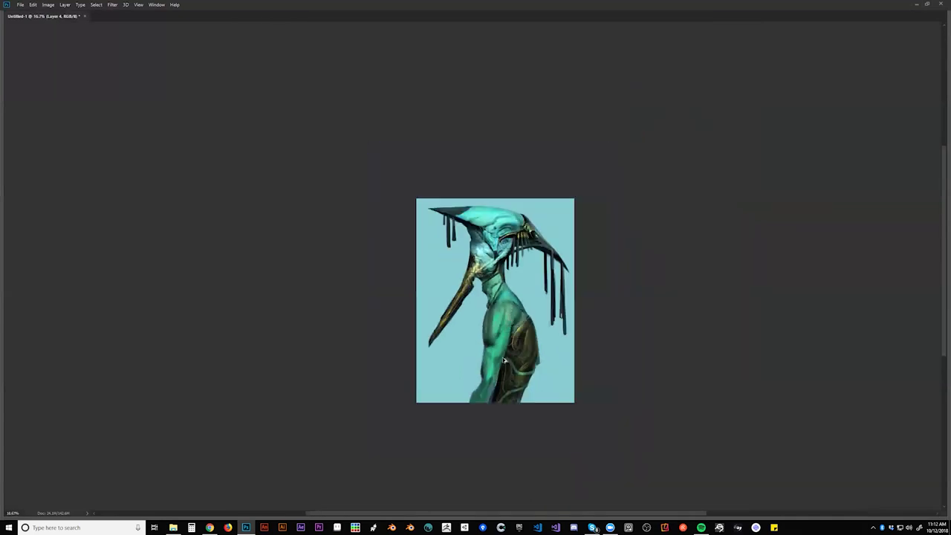
- Flip the canvas horizontally, brighten the shoulder and upper back with turquoise highlights, and undo the last stroke
key(ctrl+f)
key(h)
key(h)
scroll(507, 311, up, 1)
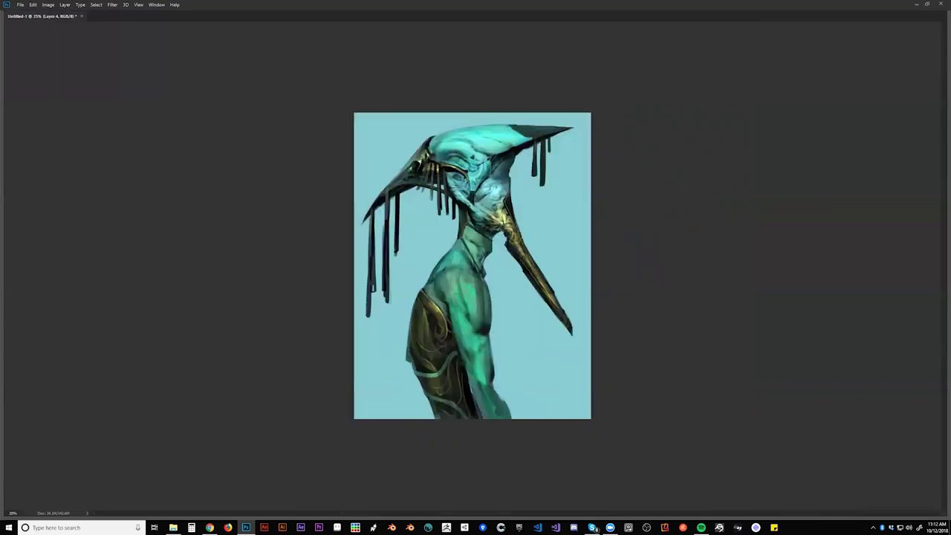
mouse_move(440, 286)
mouse_down()
mouse_move(452, 273)
mouse_move(445, 311)
mouse_up()
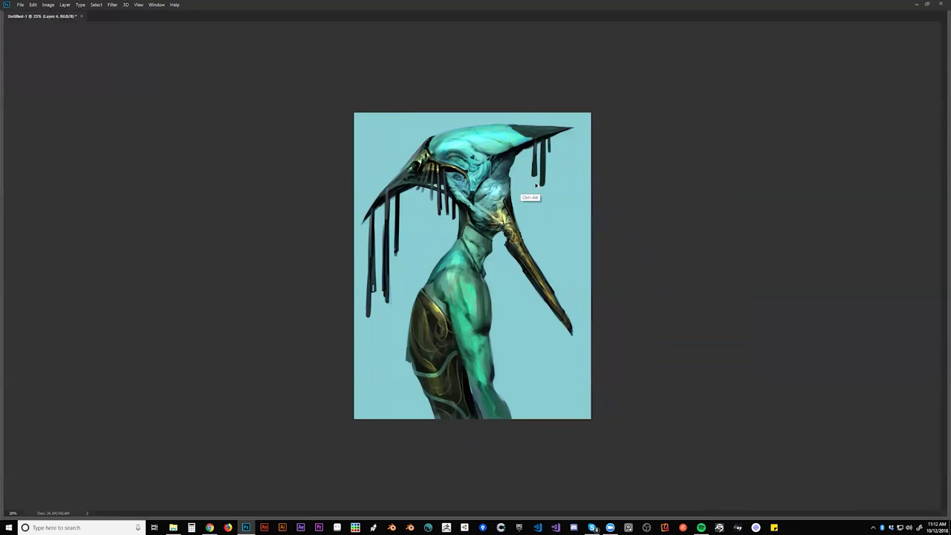
key(ctrl+alt+z)
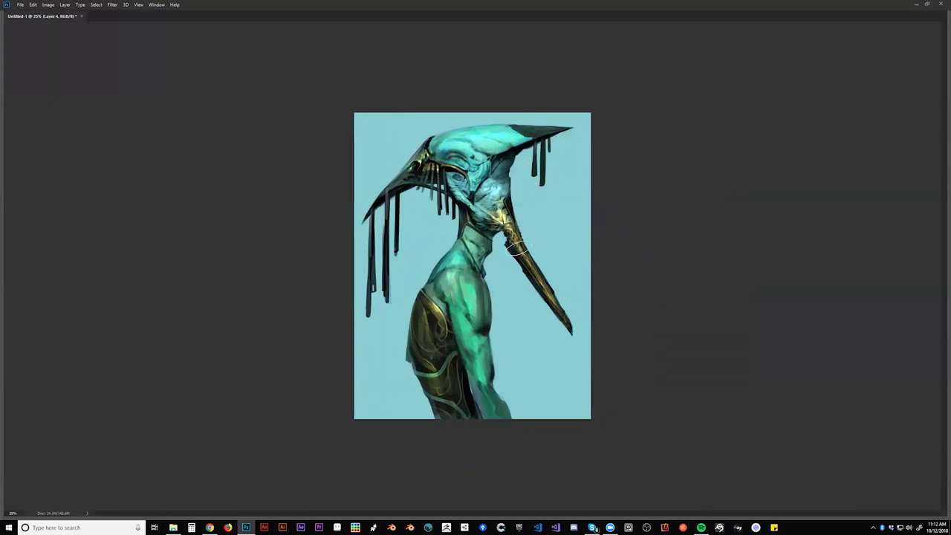
- Flip the canvas horizontally again and examine the light on the cheek and shoulder close up and from afar
key(ctrl+plus)
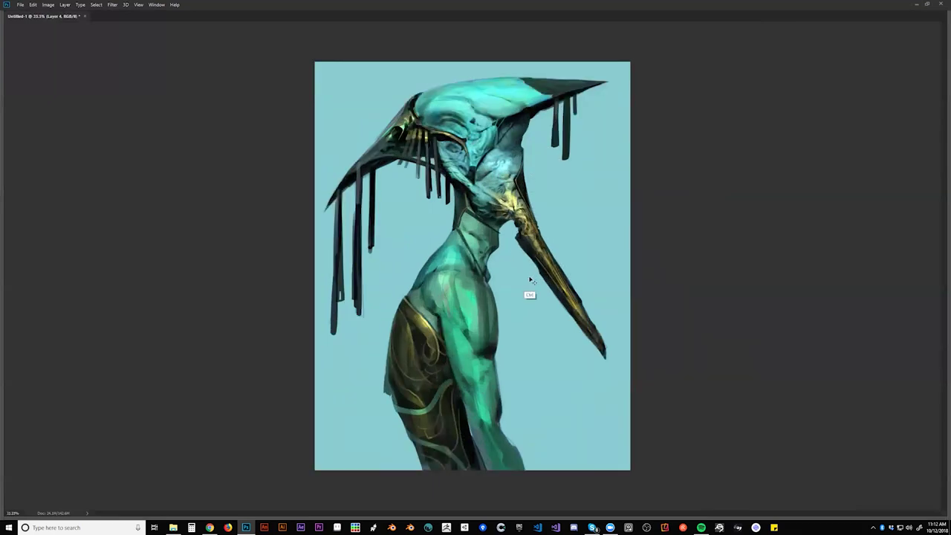
key(ctrl+f)
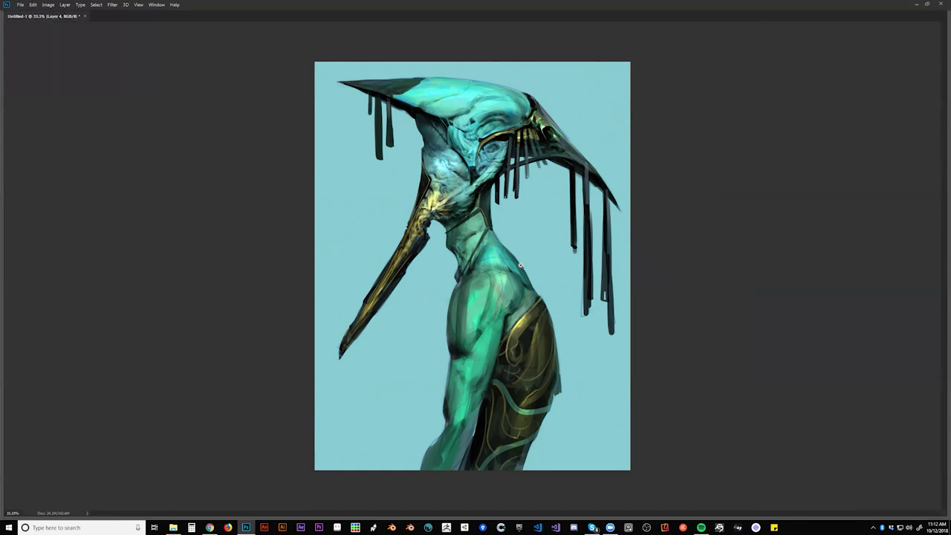
key(ctrl+plus)
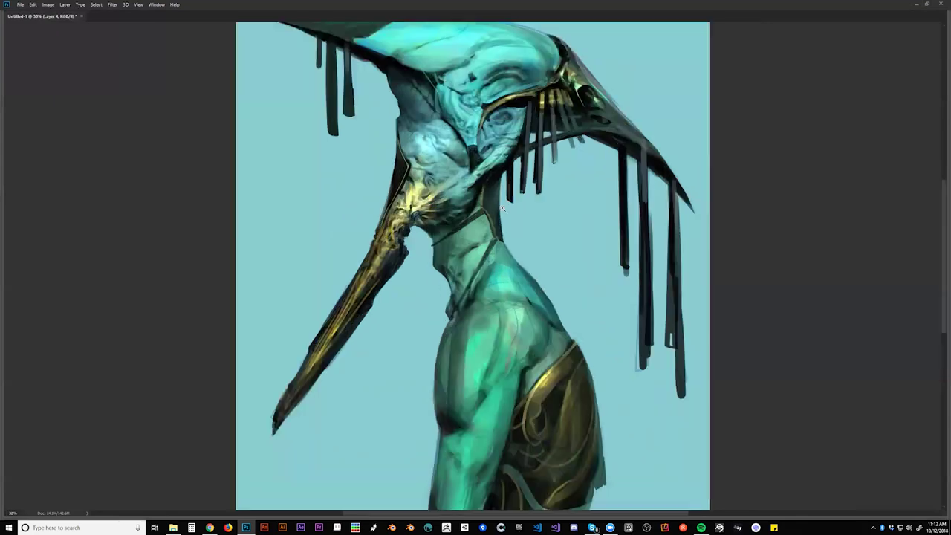
key(ctrl+minus)
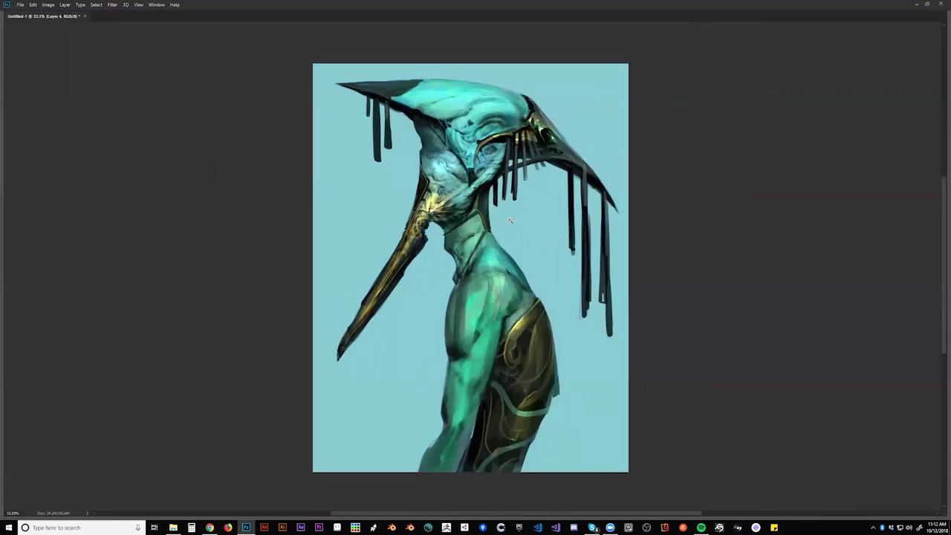